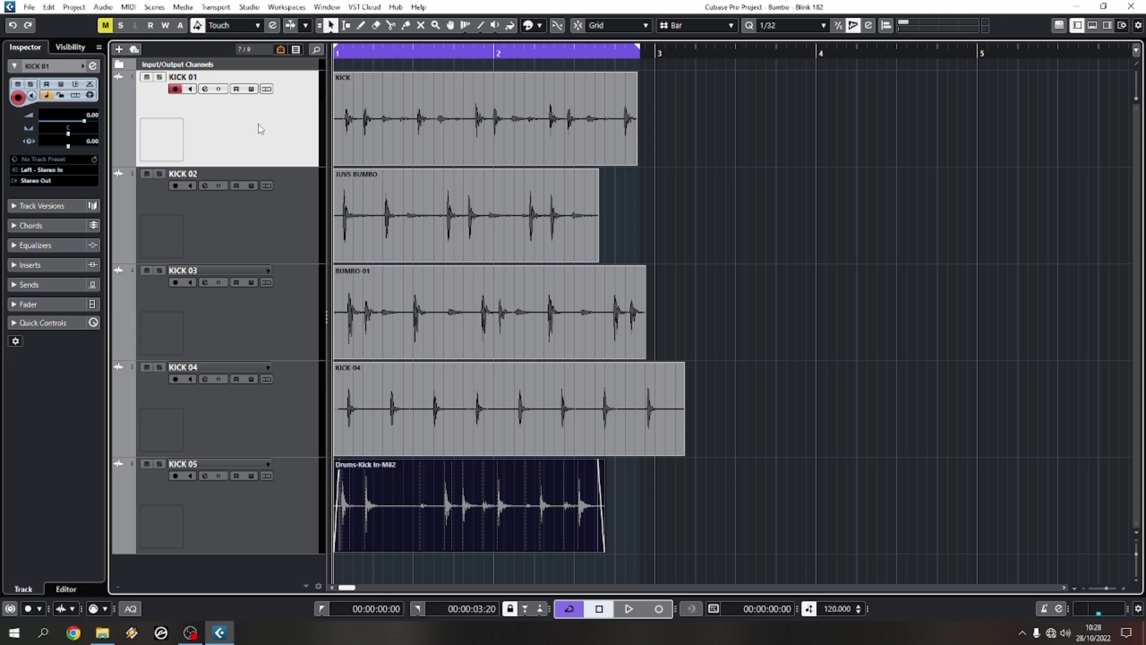
{"action": "key", "text": "h"}
{"action": "key", "text": "h"}
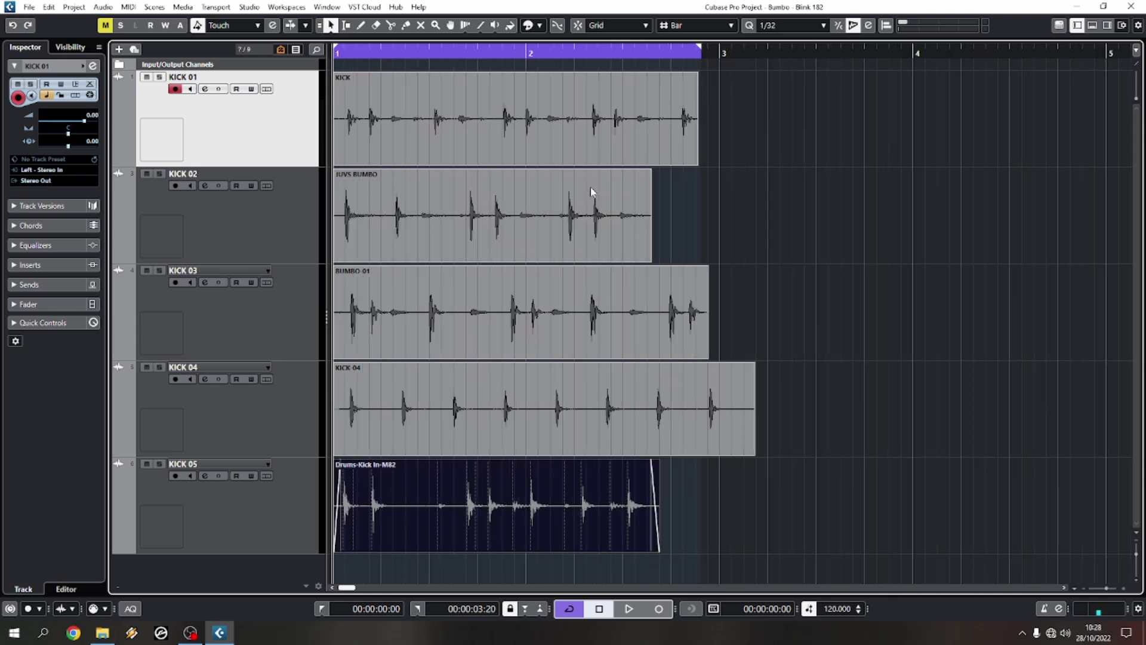
{"action": "key", "text": "g"}
{"action": "key", "text": "h"}
{"action": "key", "text": "h"}
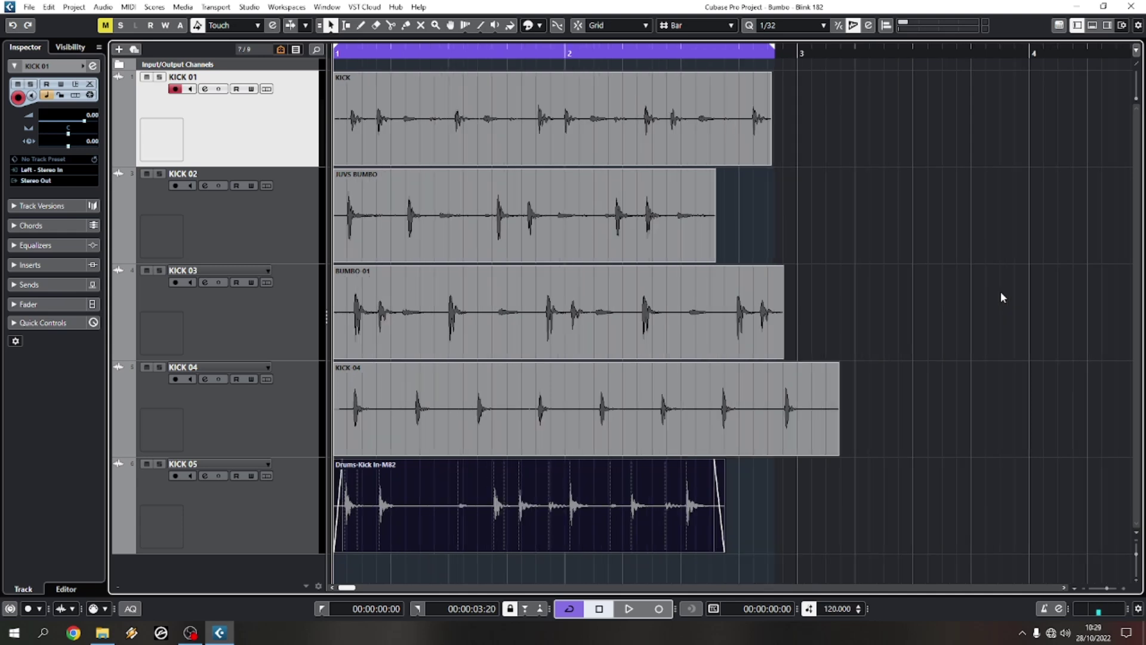
{"action": "key", "text": "g"}
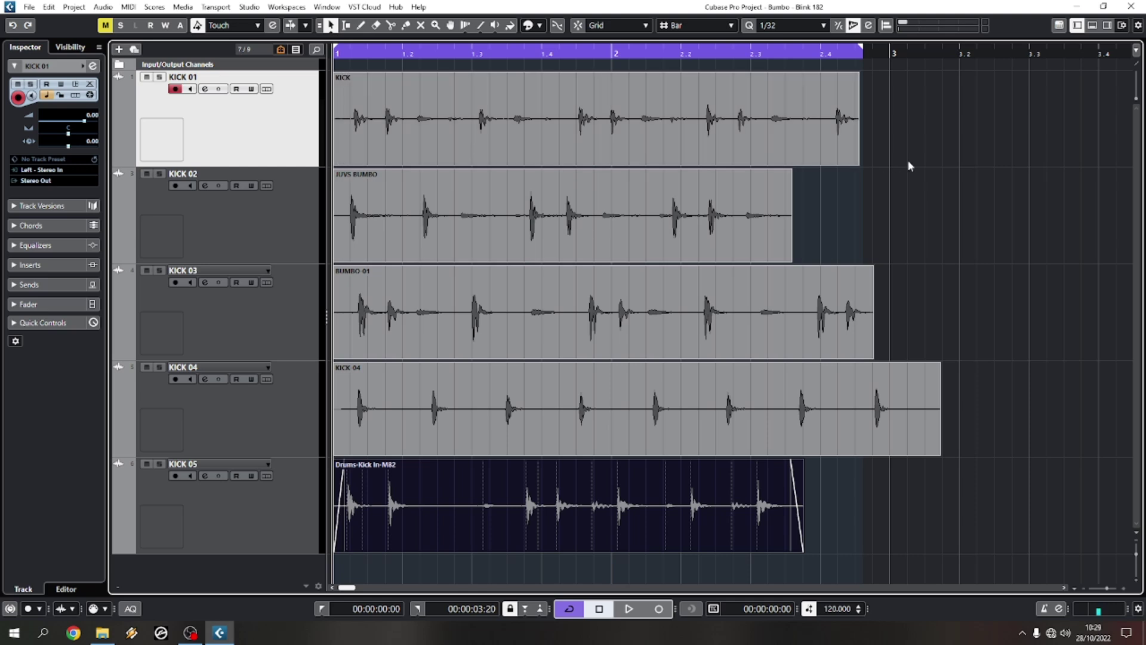
{"action": "scroll", "coordinate": [909, 166], "scroll_direction": "up", "scroll_amount": 4}
{"action": "scroll", "coordinate": [909, 166], "scroll_direction": "down", "scroll_amount": 2}
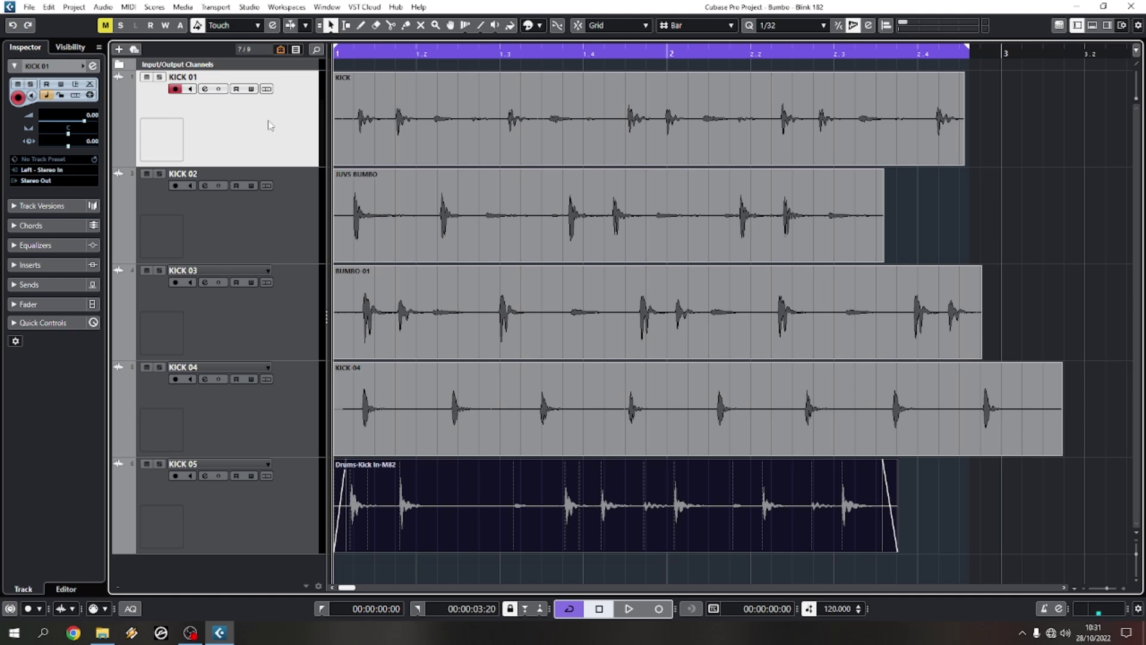
{"action": "left_click", "coordinate": [72, 268]}
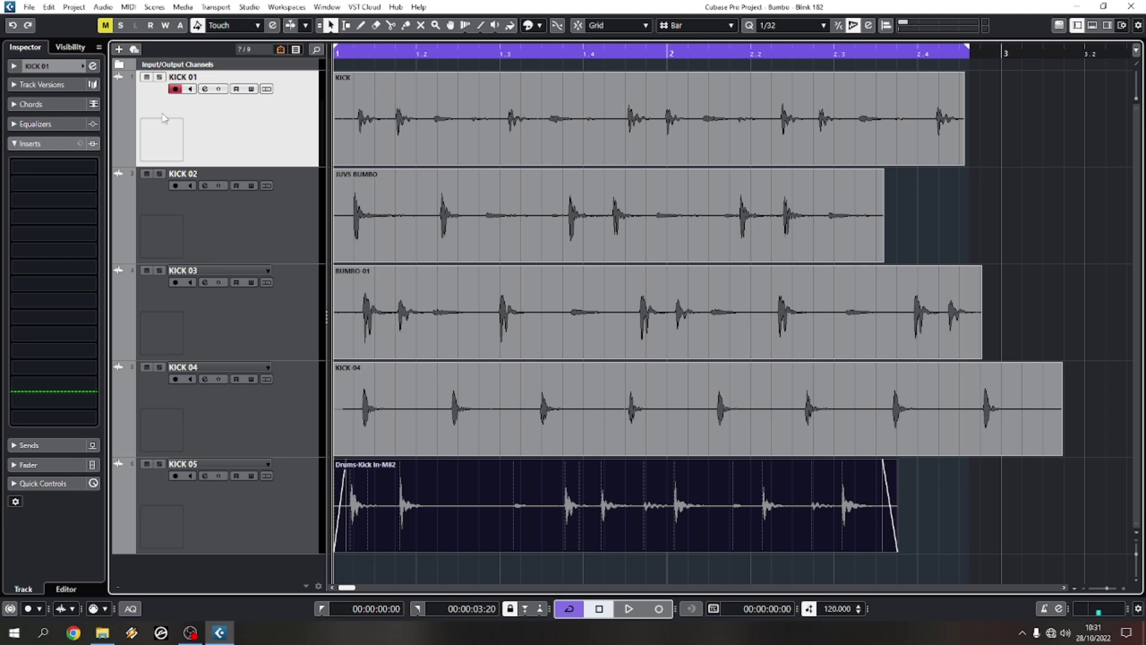
{"action": "left_click", "coordinate": [60, 66]}
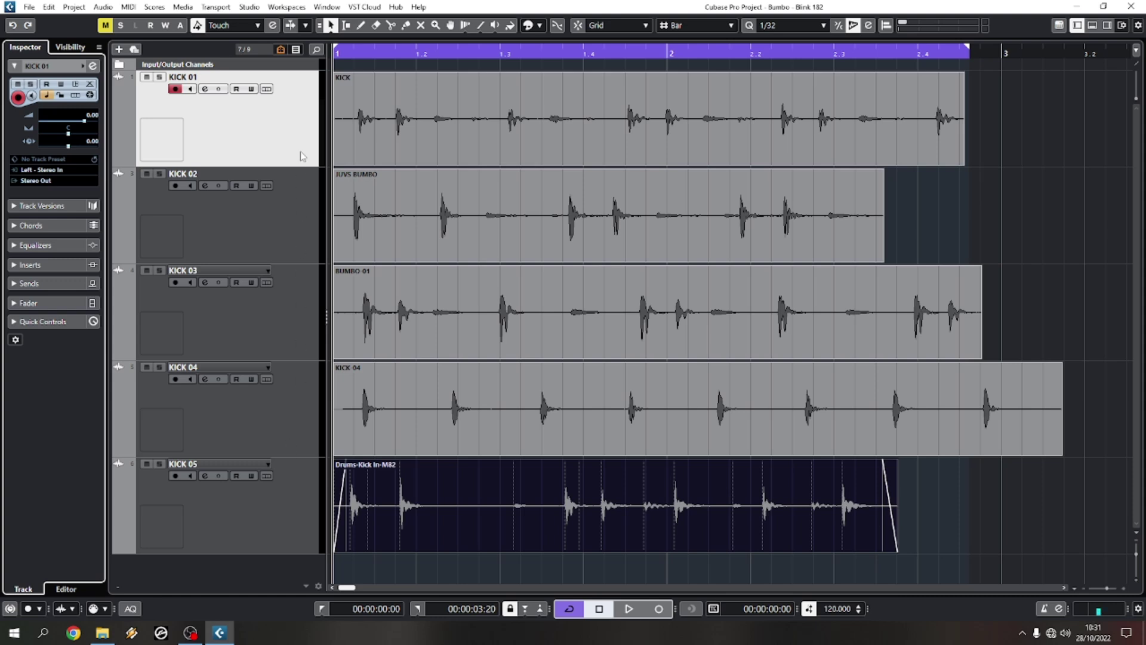
Extend the cycle range beyond the KICK 04 clip so that it ends at 00:00:04:12
{"action": "mouse_move", "coordinate": [450, 148]}
{"action": "left_click_drag", "start_coordinate": [968, 49], "coordinate": [1087, 76]}
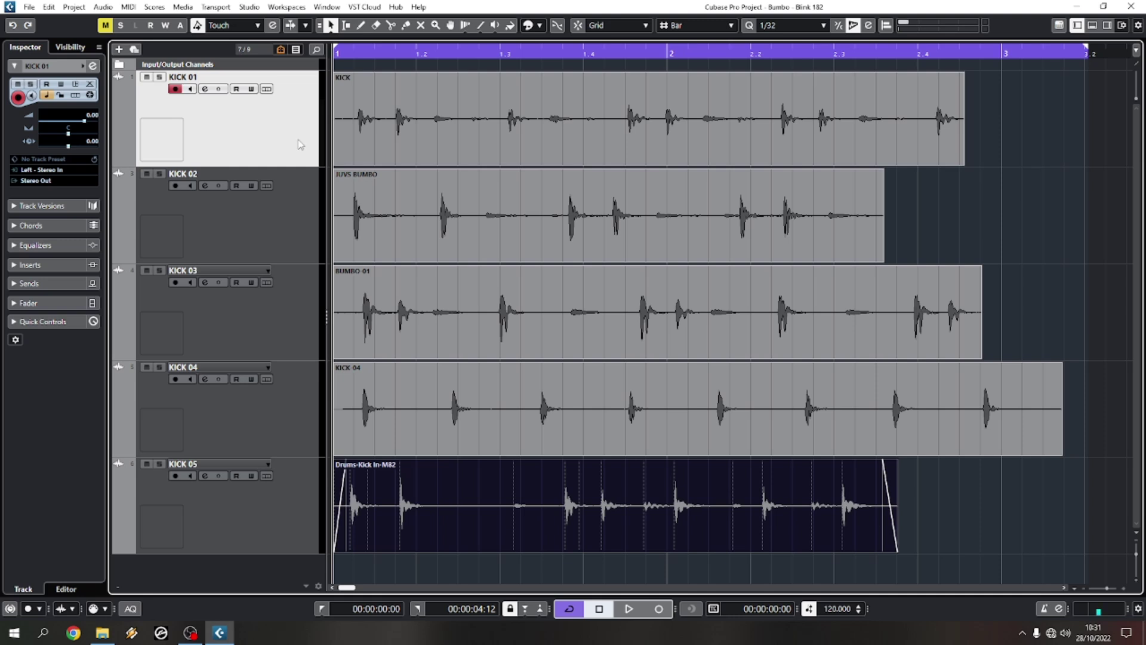
Go through the tracks KICK 01 to KICK 05 one by one to compare their kick clips, ending on KICK 01
{"action": "left_click", "coordinate": [292, 192]}
{"action": "left_click", "coordinate": [294, 298]}
{"action": "left_click", "coordinate": [298, 394]}
{"action": "left_click", "coordinate": [281, 497]}
{"action": "left_click", "coordinate": [288, 406]}
{"action": "left_click", "coordinate": [292, 336]}
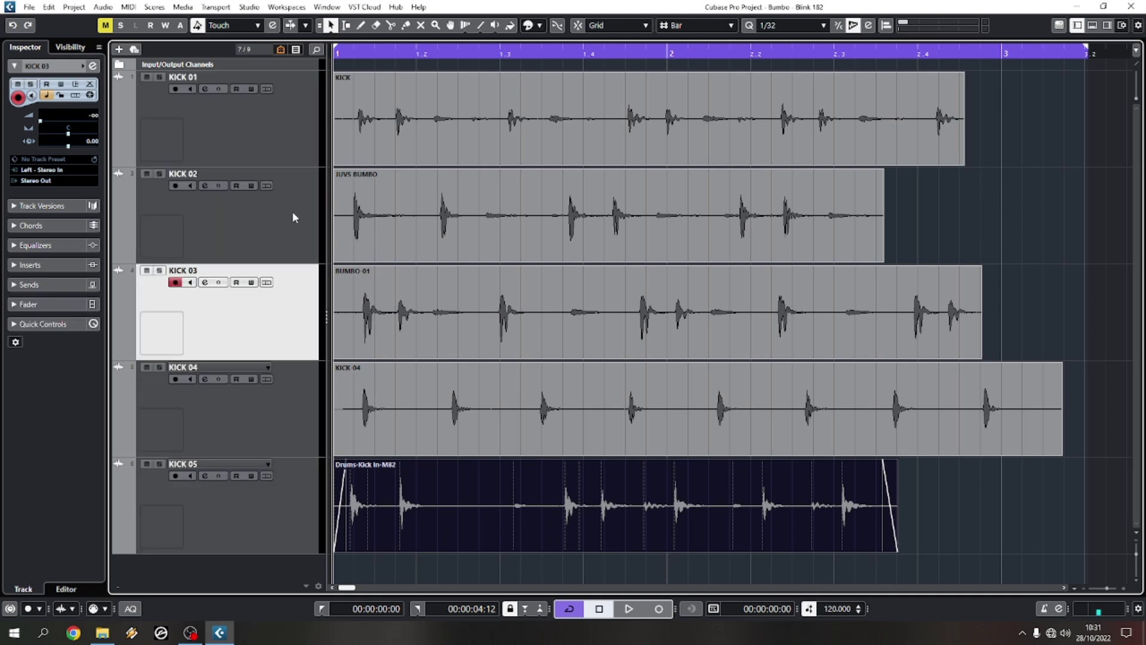
{"action": "left_click", "coordinate": [292, 211]}
{"action": "left_click", "coordinate": [285, 142]}
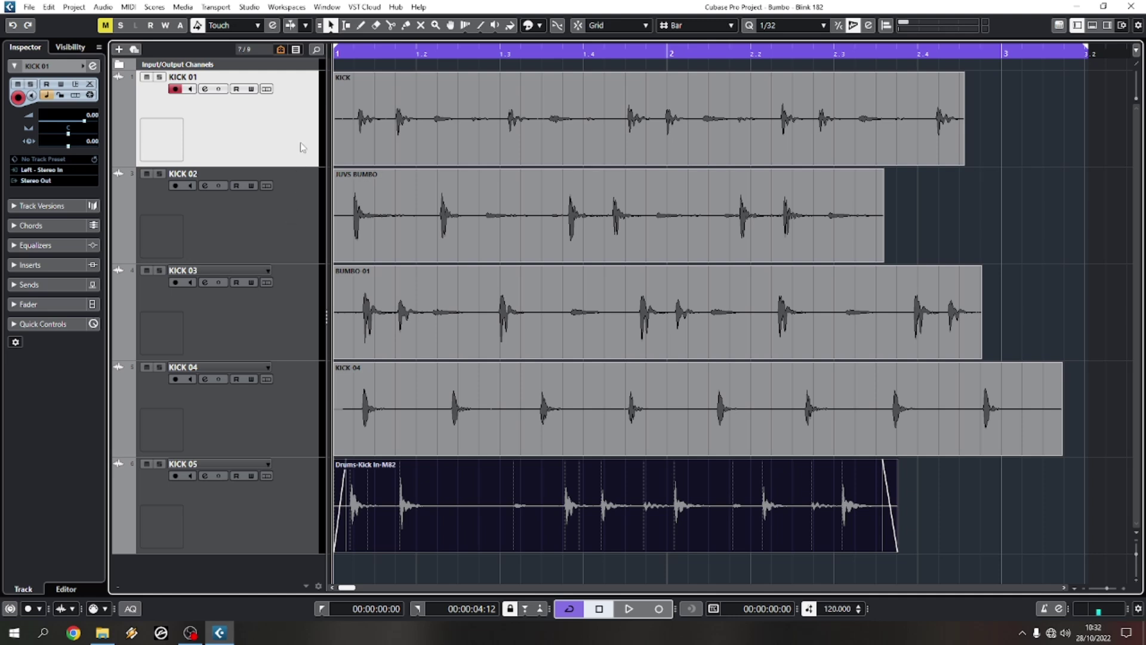
{"action": "left_click", "coordinate": [300, 327]}
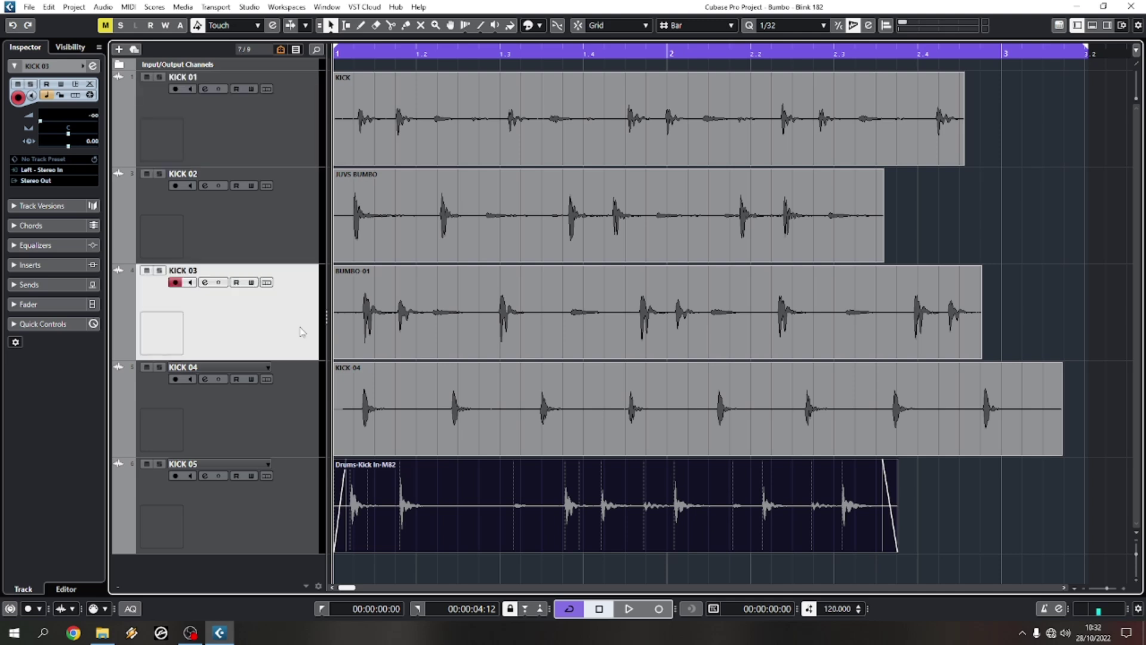
{"action": "left_click", "coordinate": [282, 498]}
{"action": "left_click", "coordinate": [287, 251]}
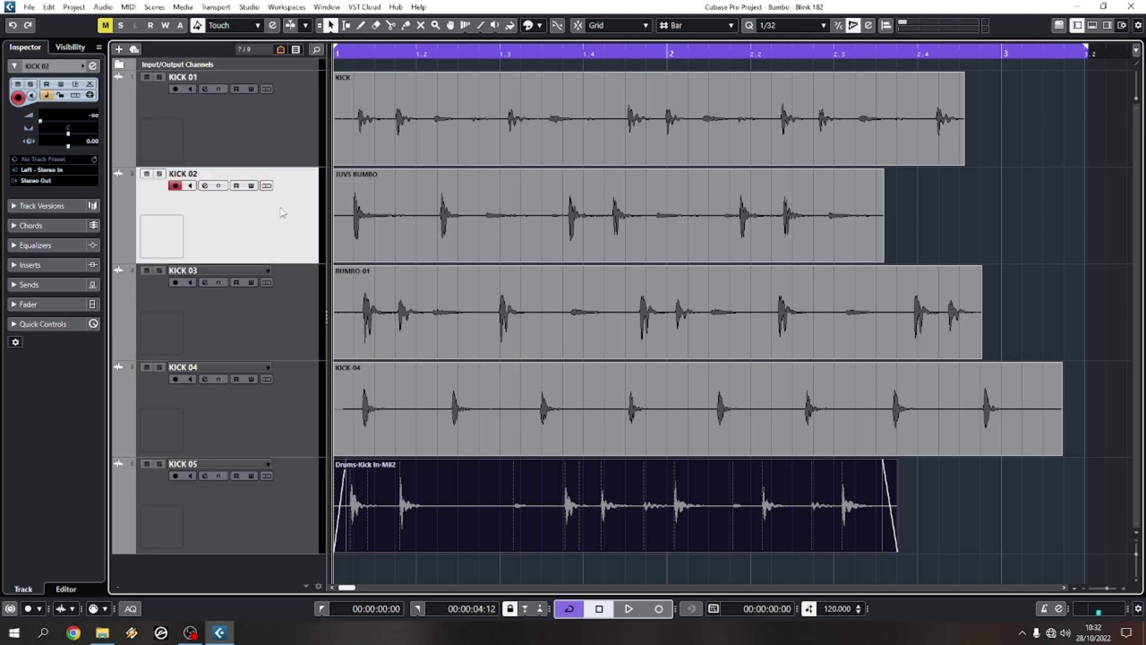
{"action": "left_click", "coordinate": [281, 147]}
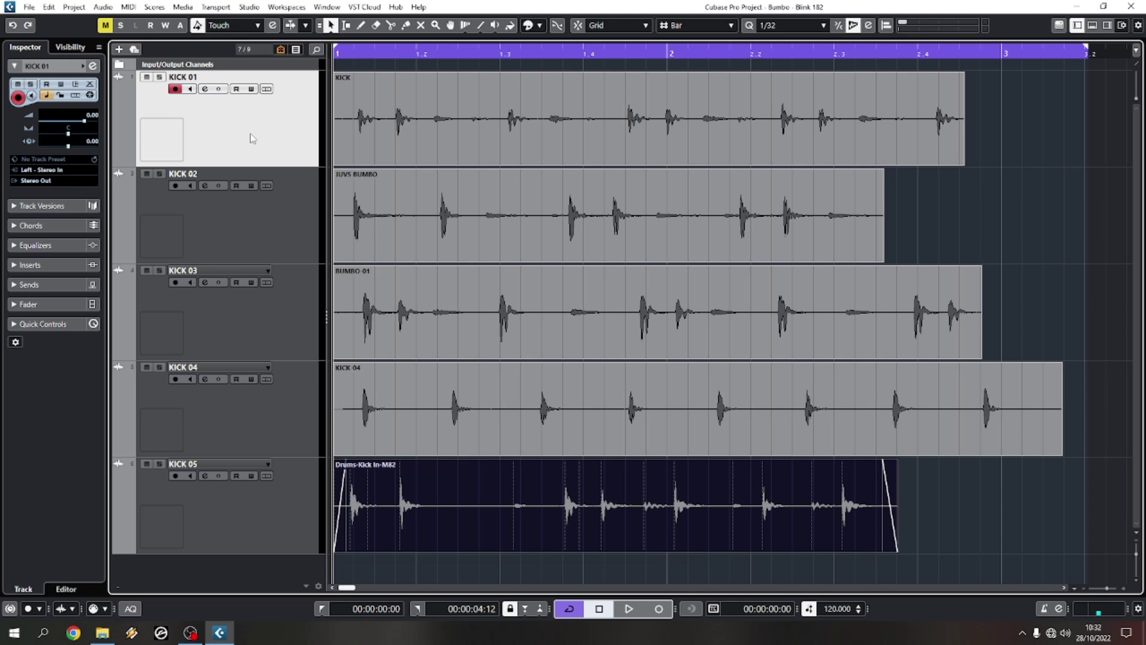
Shorten the cycle range to end at 00:00:03:24 and play back KICK 01 with its inserts shown
{"action": "left_click_drag", "start_coordinate": [1090, 45], "coordinate": [996, 60]}
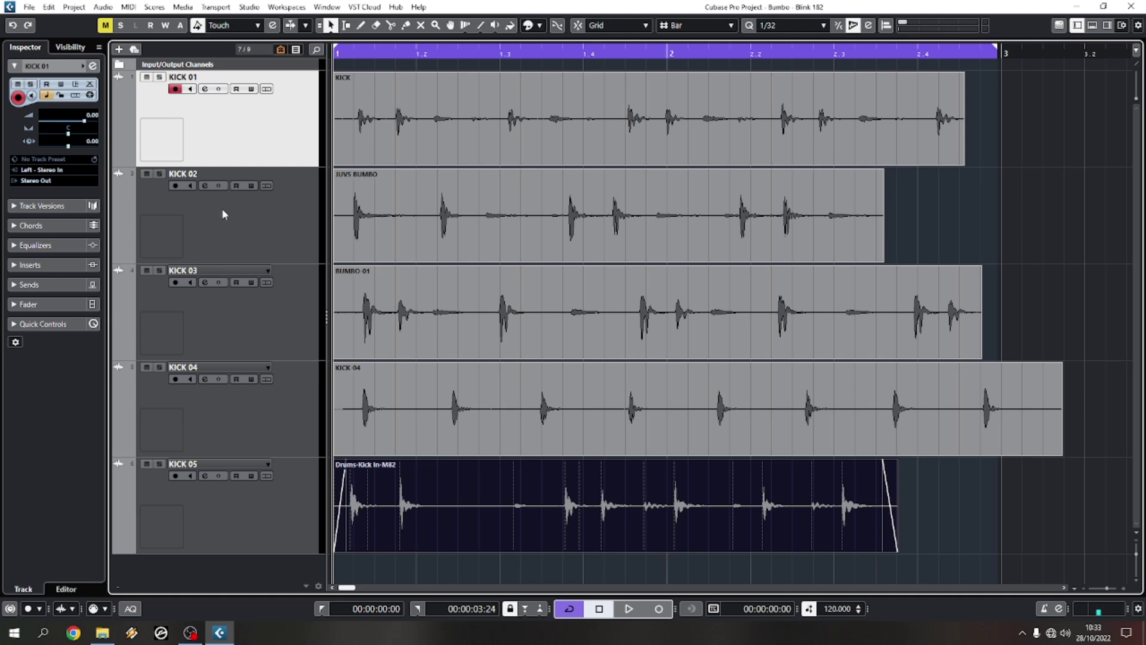
{"action": "left_click", "coordinate": [49, 266]}
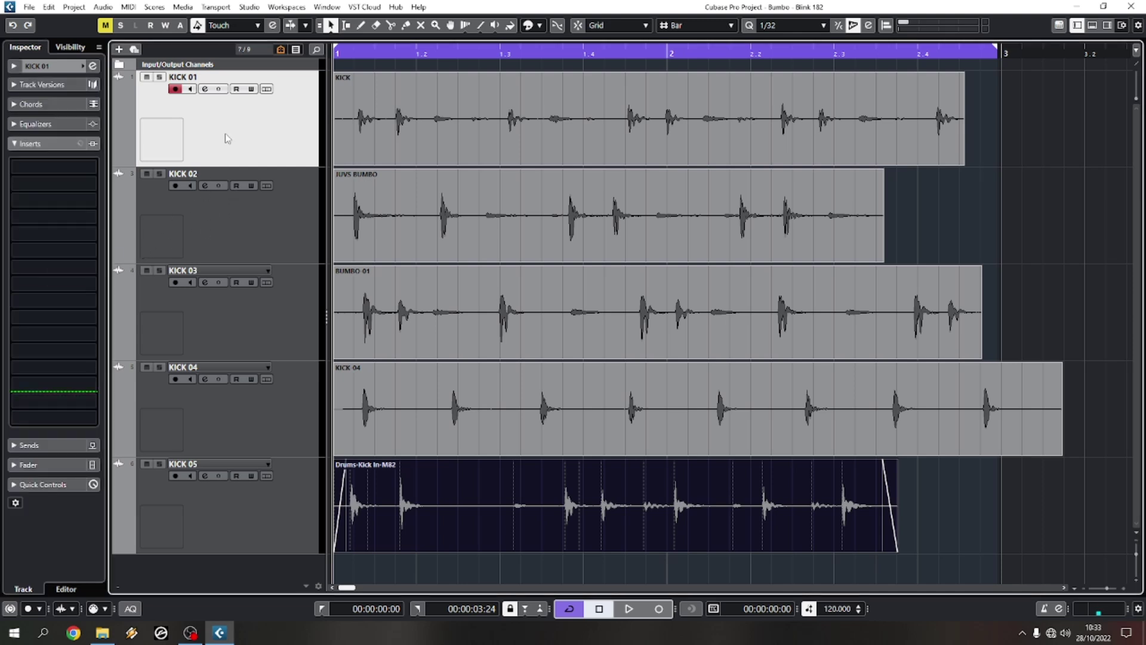
{"action": "key", "text": "space"}
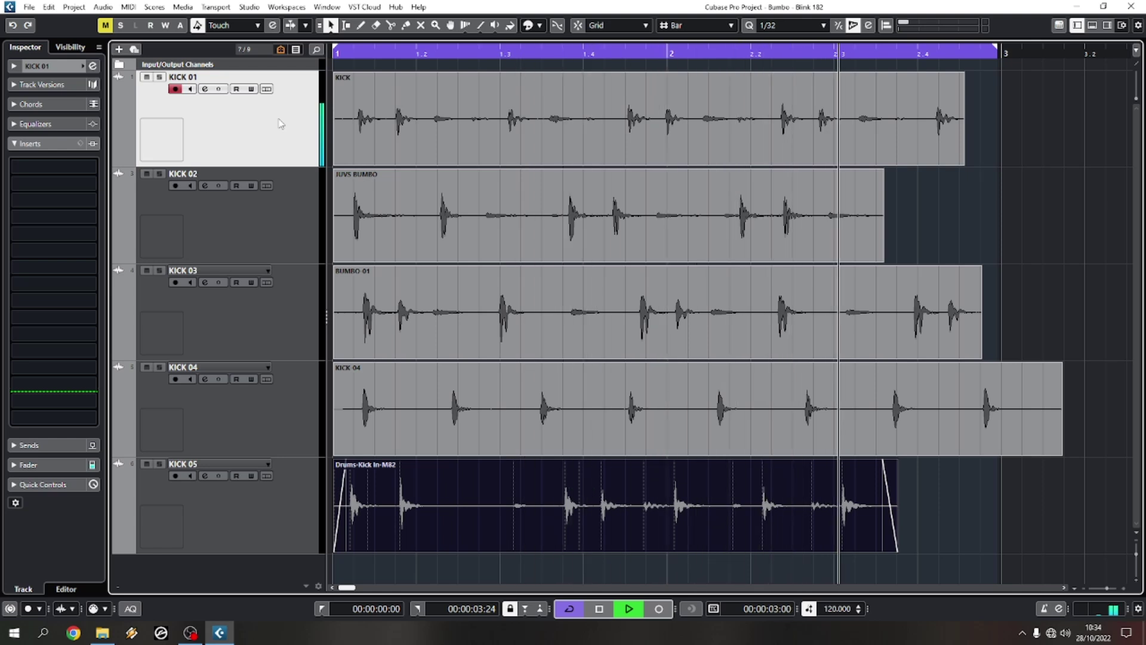
{"action": "key", "text": "space"}
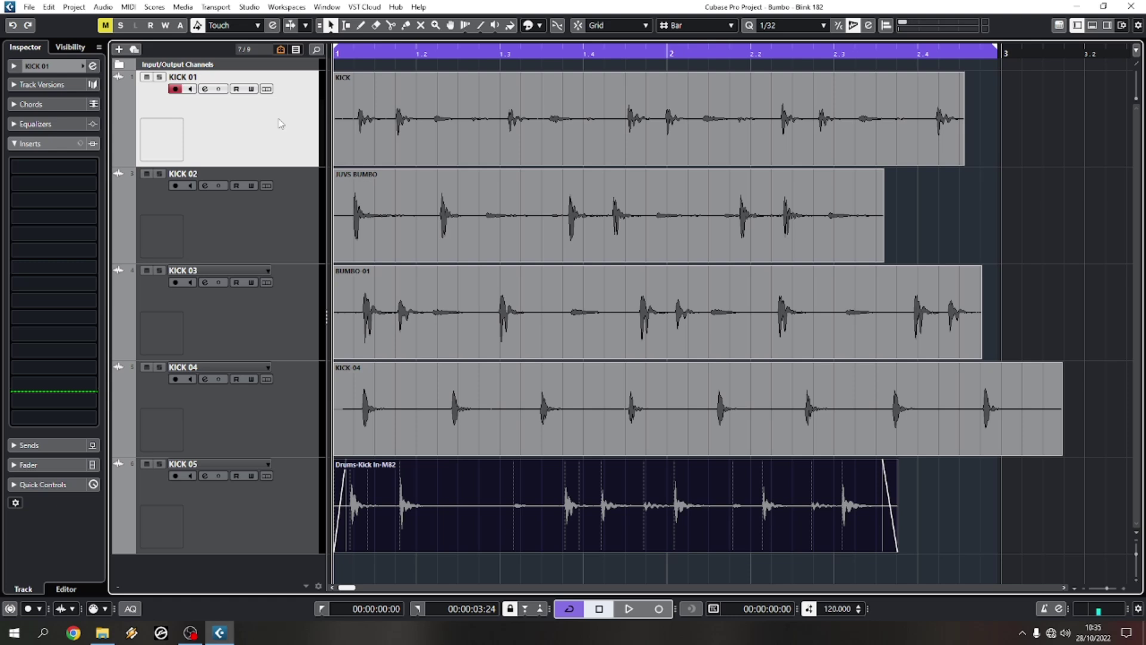
{"action": "key", "text": "h"}
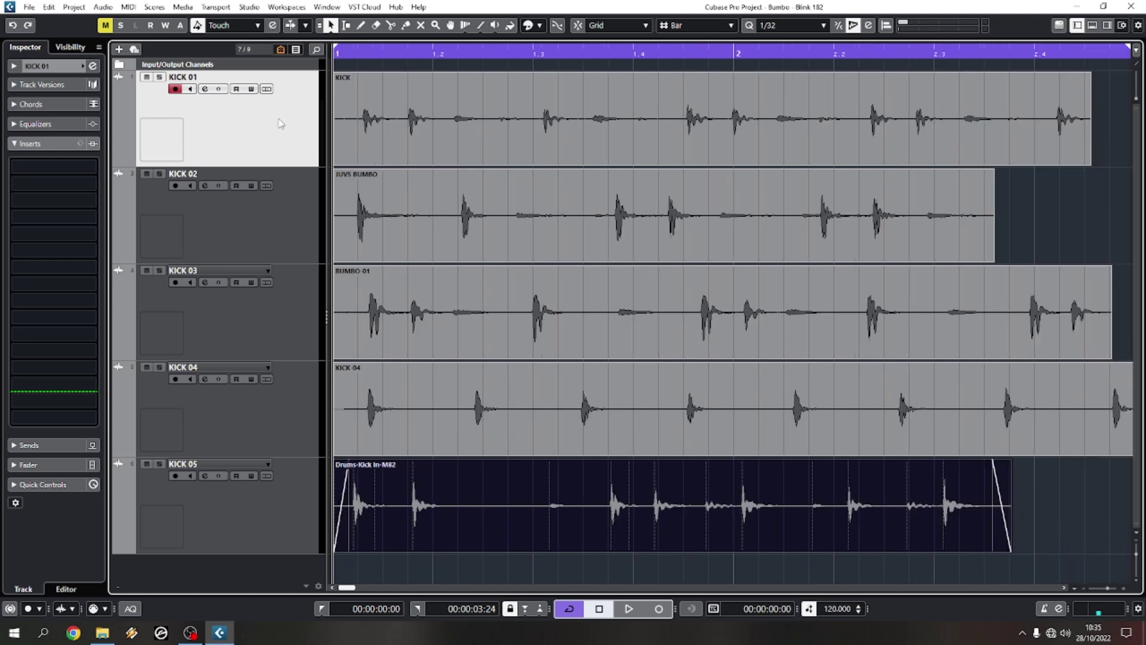
{"action": "key", "text": "g"}
{"action": "key", "text": "h"}
{"action": "key", "text": "g"}
{"action": "key", "text": "h"}
{"action": "key", "text": "g"}
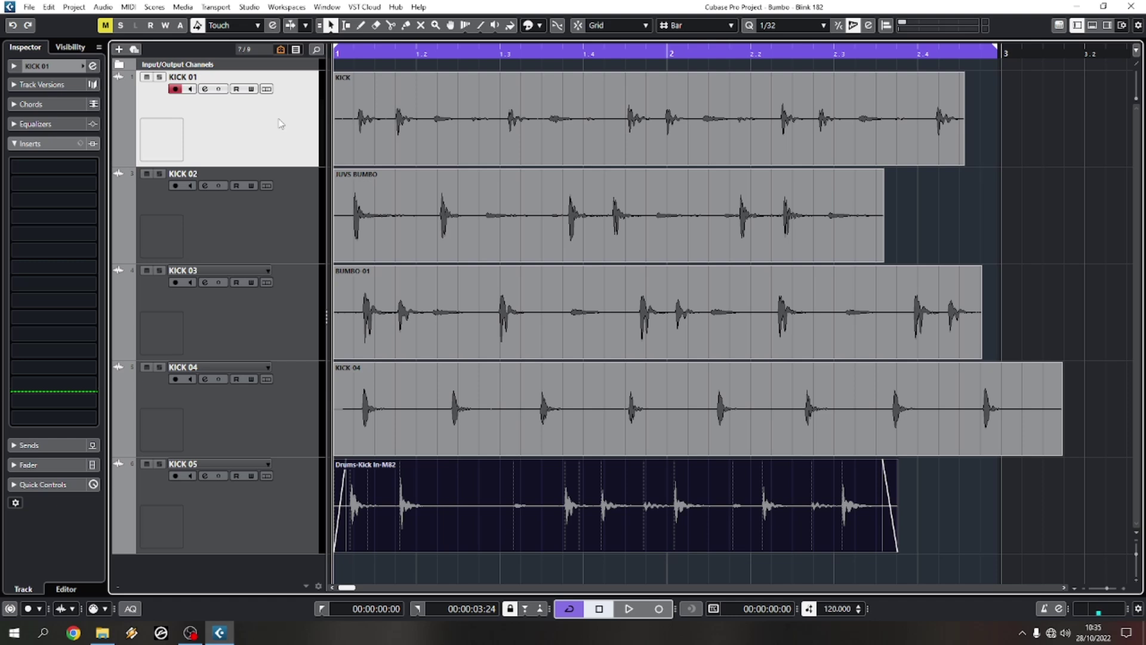
Play the KICK 01 loop briefly and load the bx_console E plug-in in the track's second insert slot
{"action": "key", "text": "space"}
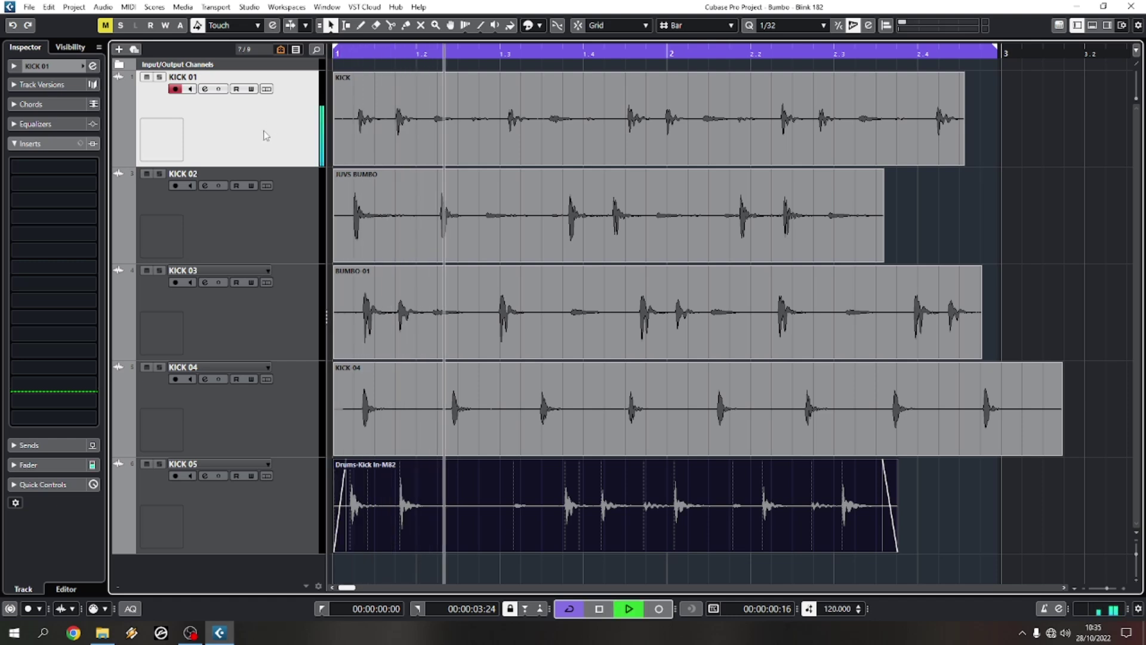
{"action": "key", "text": "space"}
{"action": "left_click", "coordinate": [64, 186]}
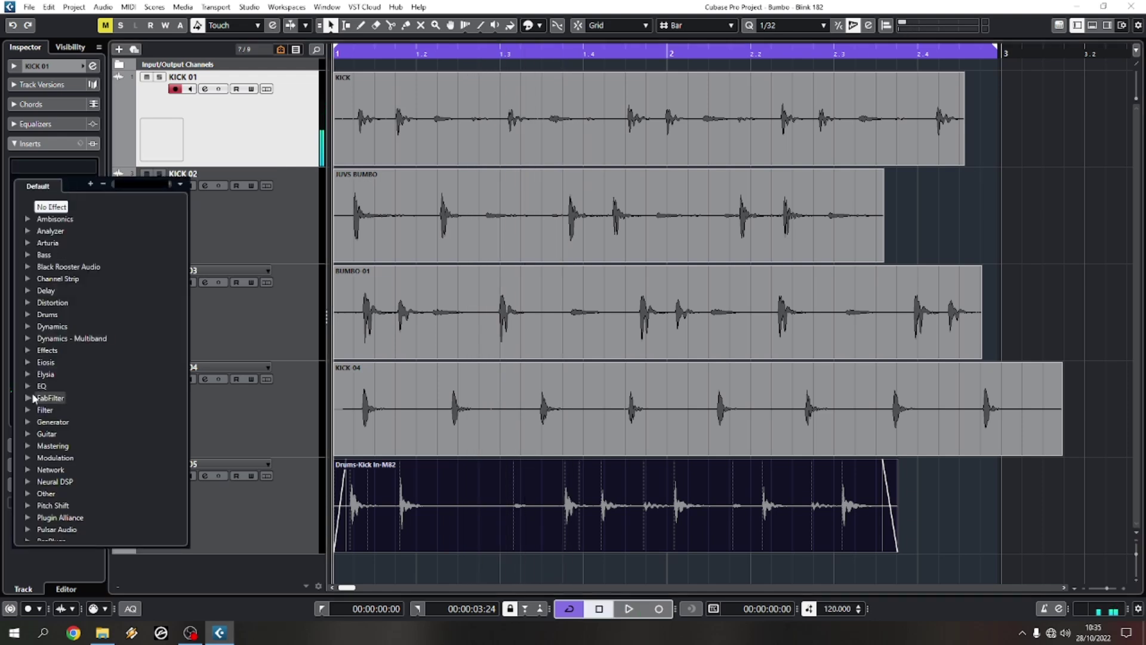
{"action": "left_click", "coordinate": [28, 385]}
{"action": "scroll", "coordinate": [66, 391], "scroll_direction": "down", "scroll_amount": 10}
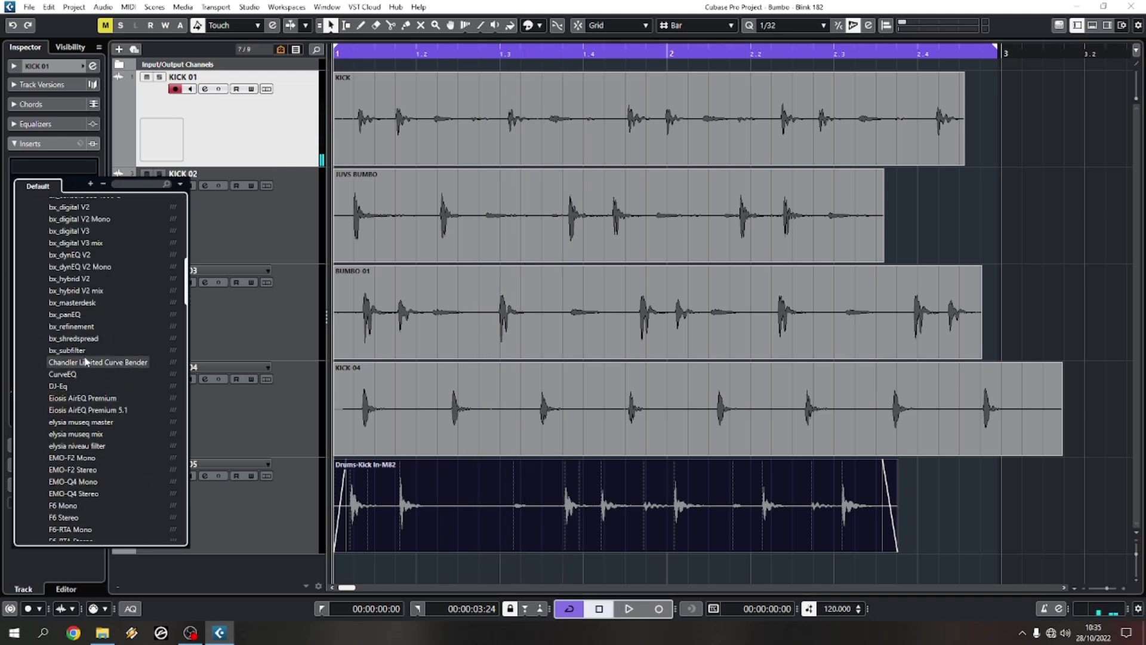
{"action": "scroll", "coordinate": [88, 352], "scroll_direction": "up", "scroll_amount": 5}
{"action": "key", "text": "Escape"}
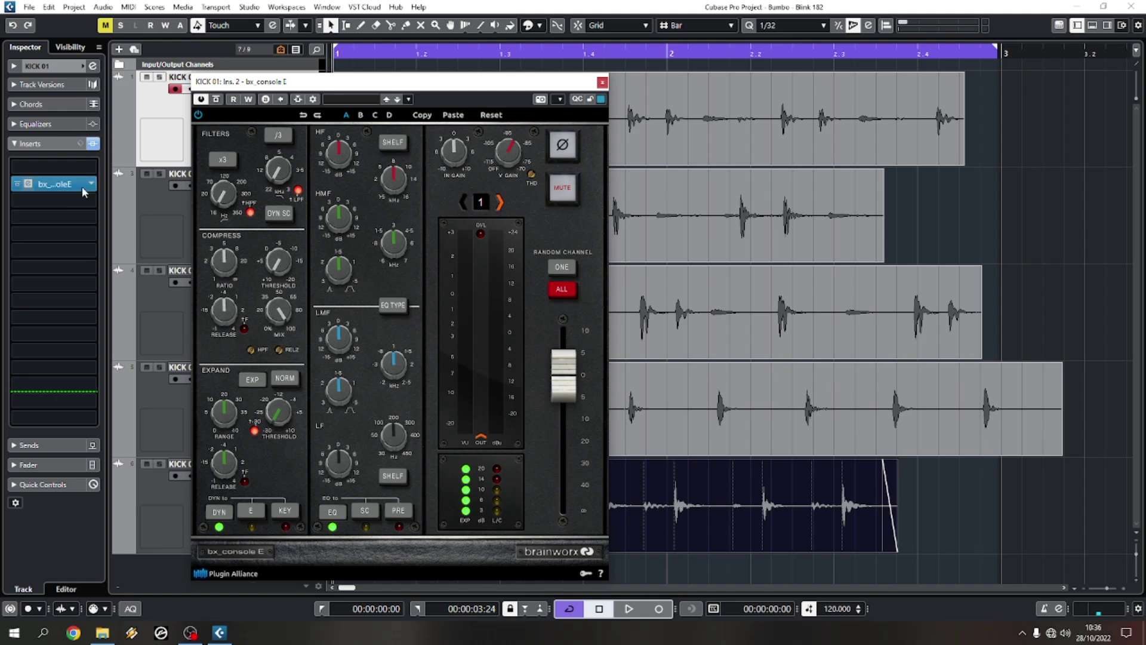
Find SSLGChannel Mono, load it in KICK 01's third insert slot and view its interface beside bx_console E
{"action": "left_click", "coordinate": [91, 204]}
{"action": "type", "text": "ssl"}
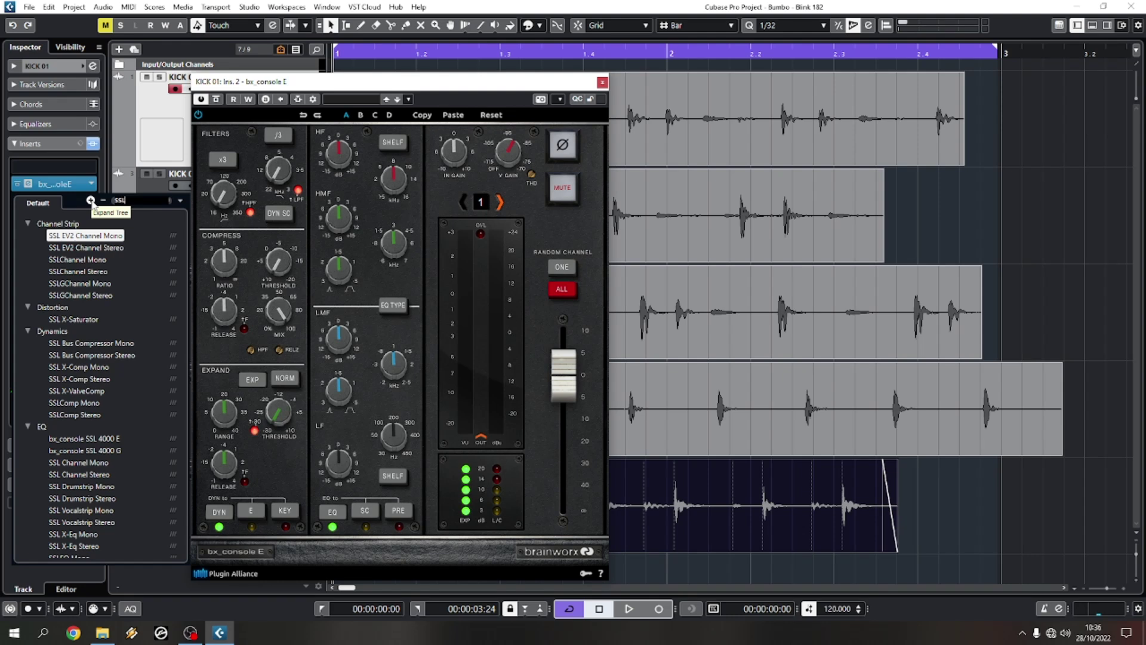
{"action": "type", "text": "g"}
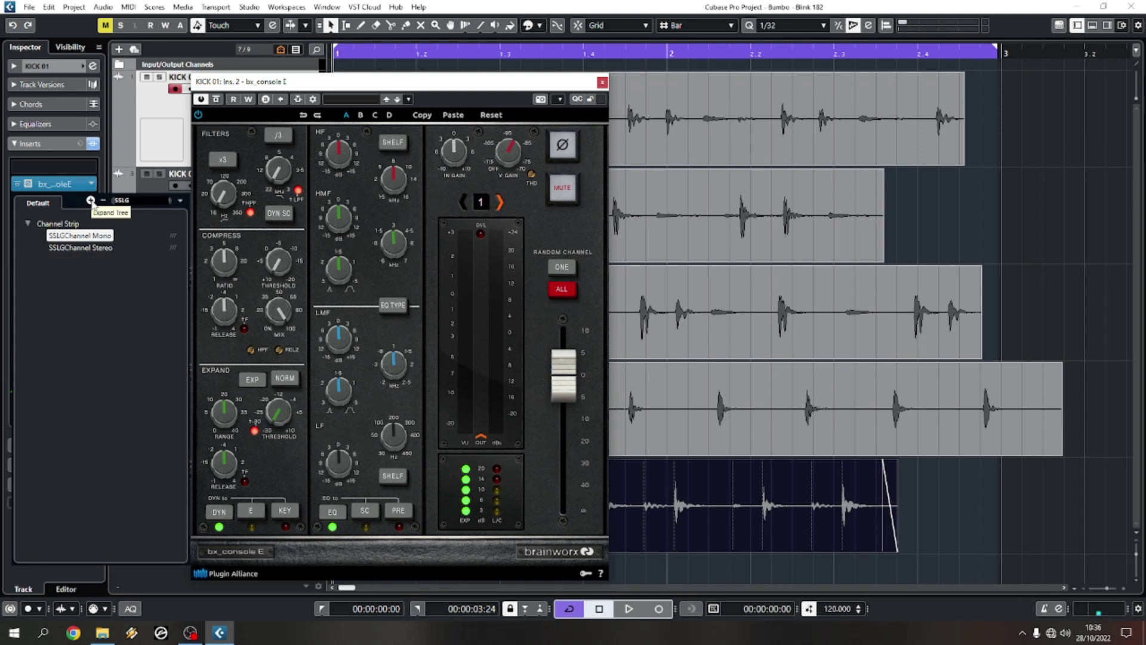
{"action": "left_click", "coordinate": [96, 236]}
{"action": "left_click", "coordinate": [26, 201]}
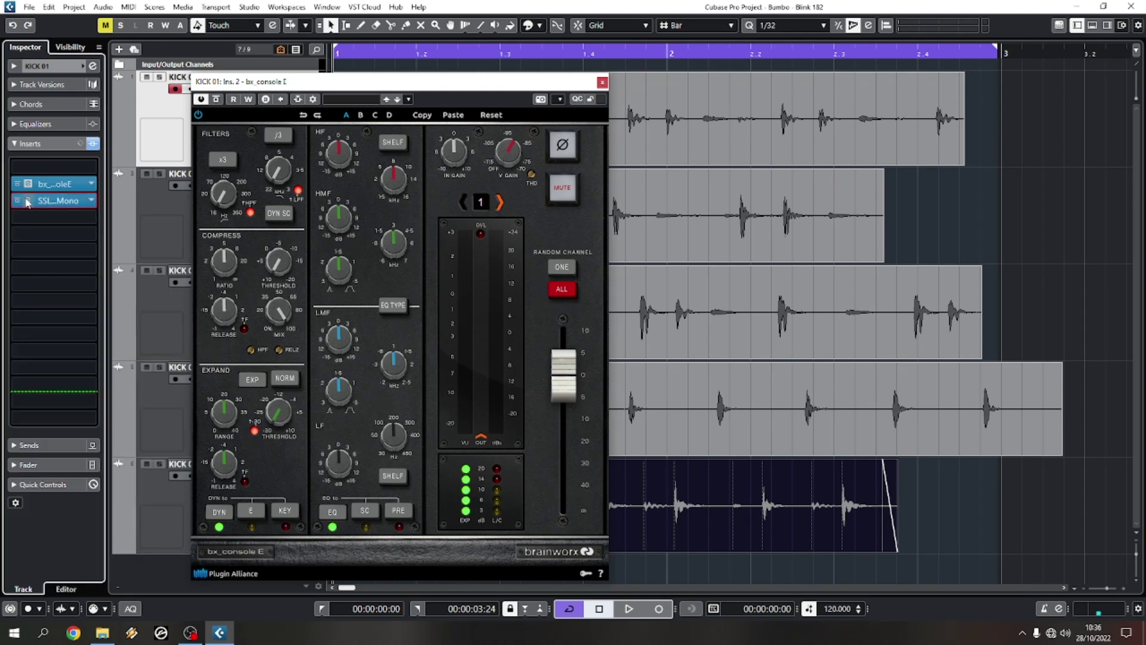
{"action": "left_click_drag", "start_coordinate": [599, 89], "coordinate": [806, 104]}
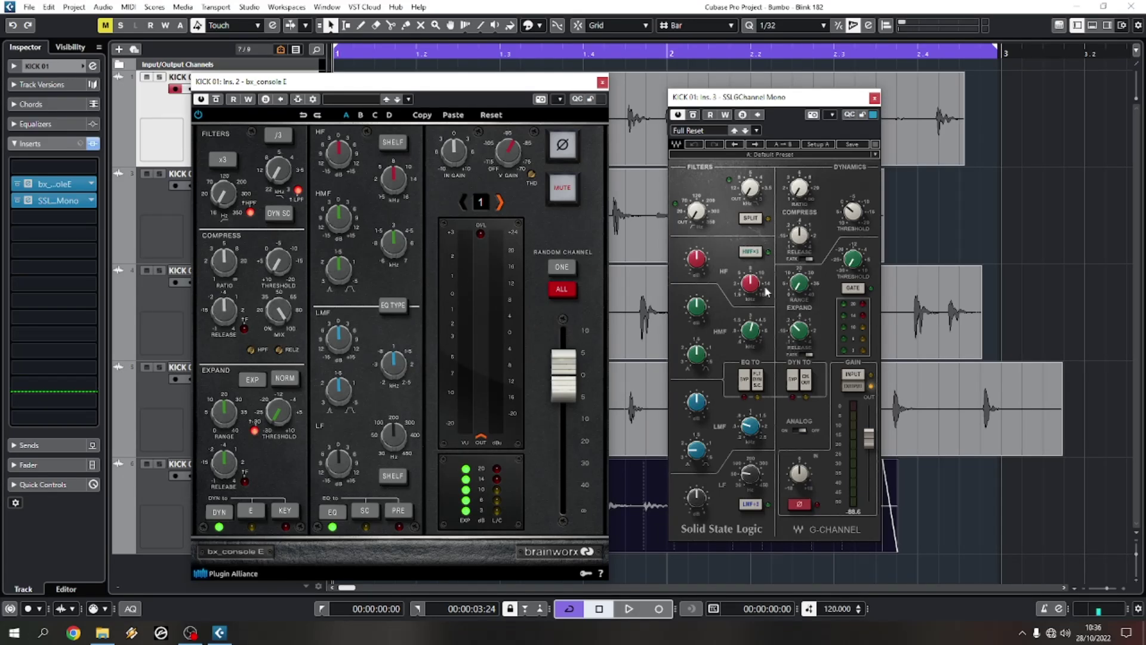
{"action": "left_click", "coordinate": [874, 98]}
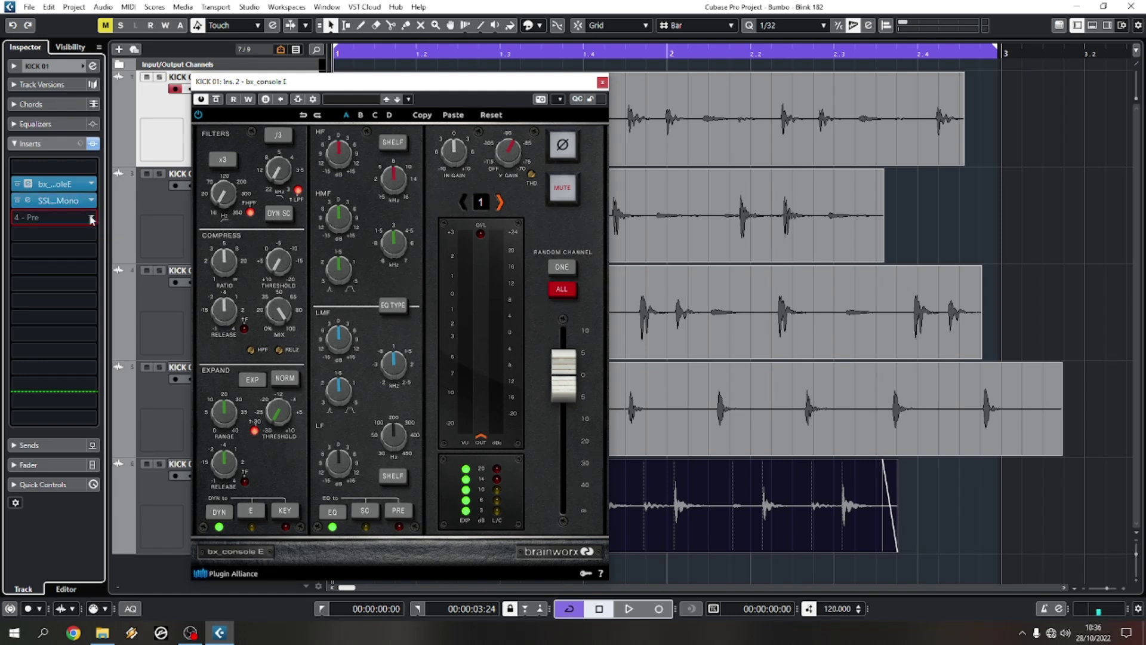
Load the SSLChannel Mono channel strip in KICK 01's fourth insert slot and open its interface
{"action": "left_click", "coordinate": [91, 219]}
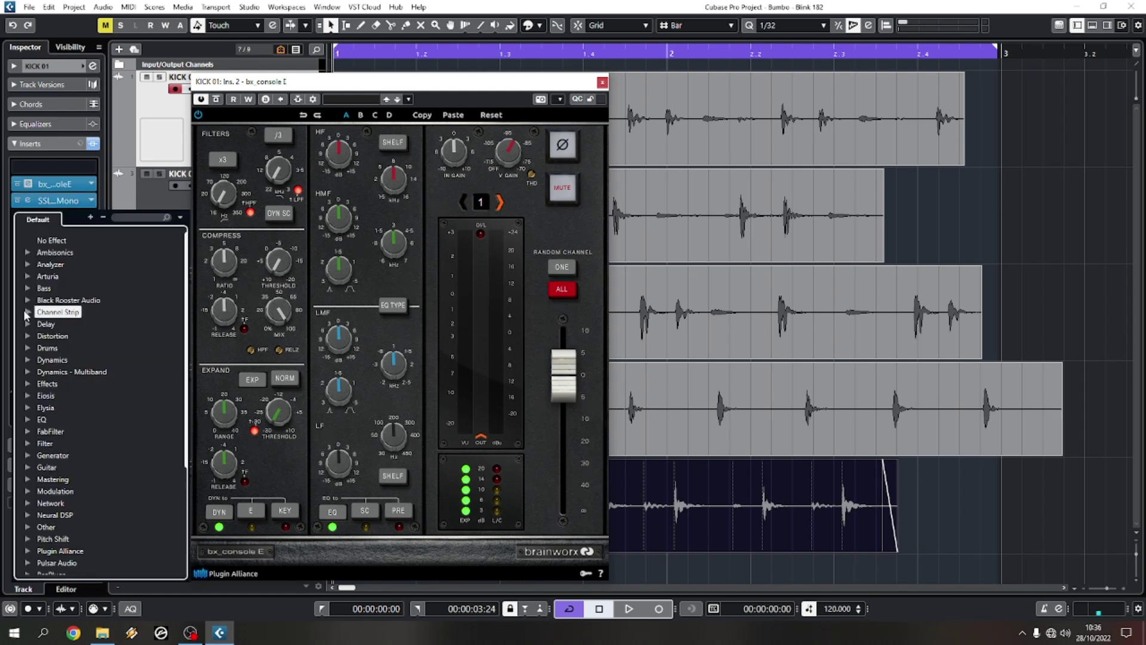
{"action": "left_click", "coordinate": [27, 312]}
{"action": "scroll", "coordinate": [88, 401], "scroll_direction": "down", "scroll_amount": 8}
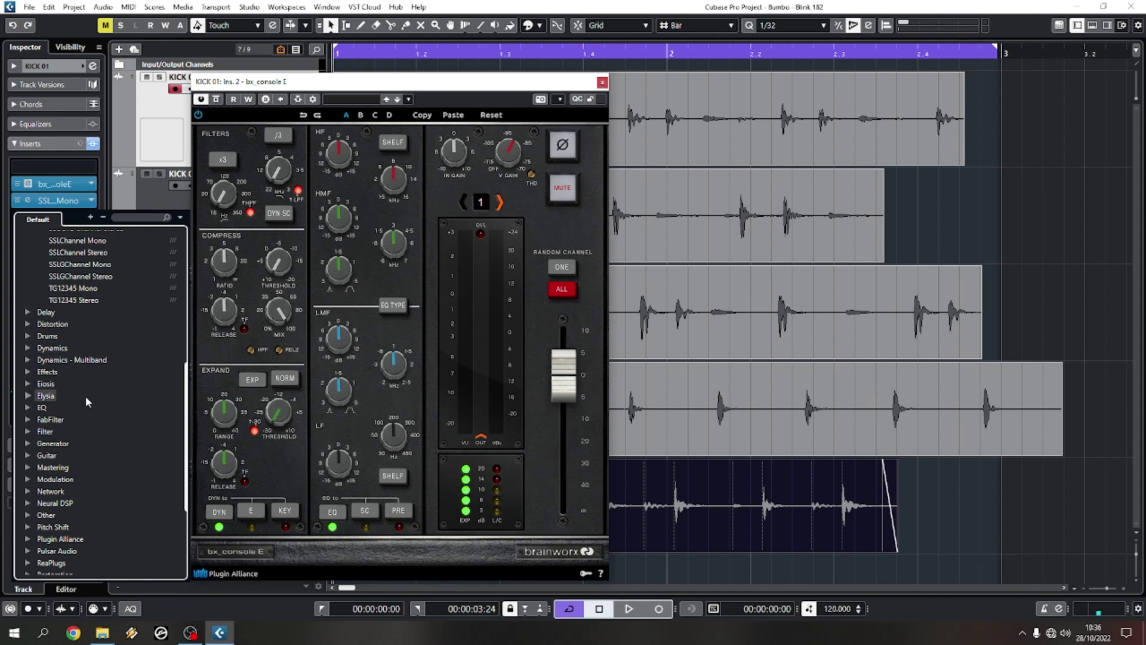
{"action": "scroll", "coordinate": [87, 401], "scroll_direction": "up", "scroll_amount": 5}
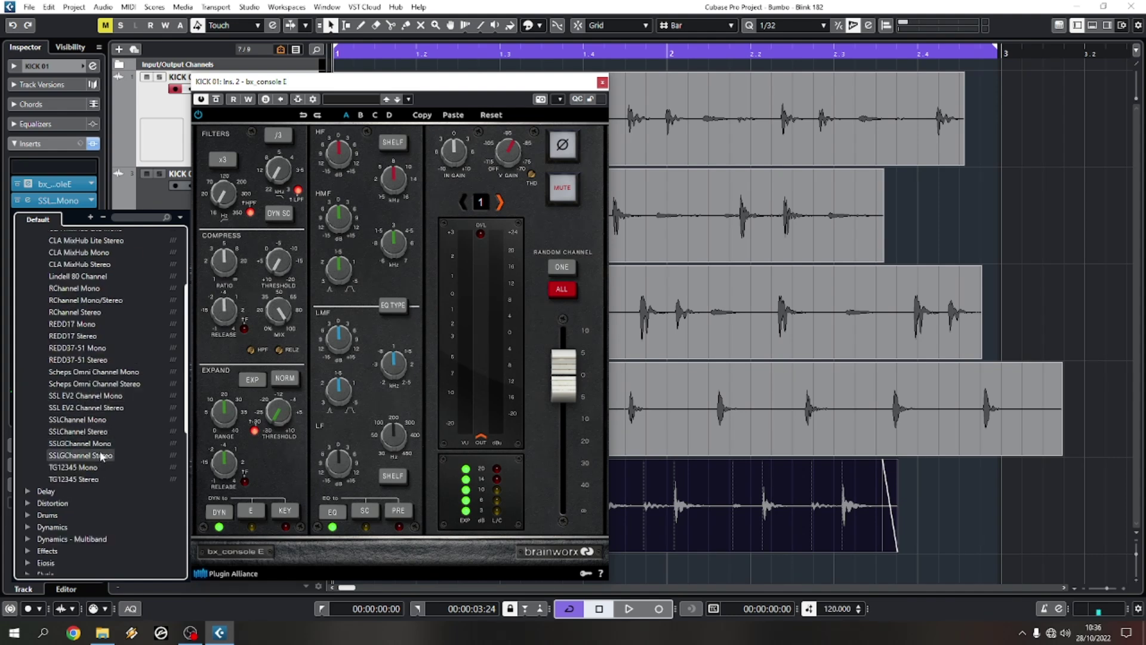
{"action": "left_click", "coordinate": [78, 420]}
{"action": "left_click", "coordinate": [27, 218]}
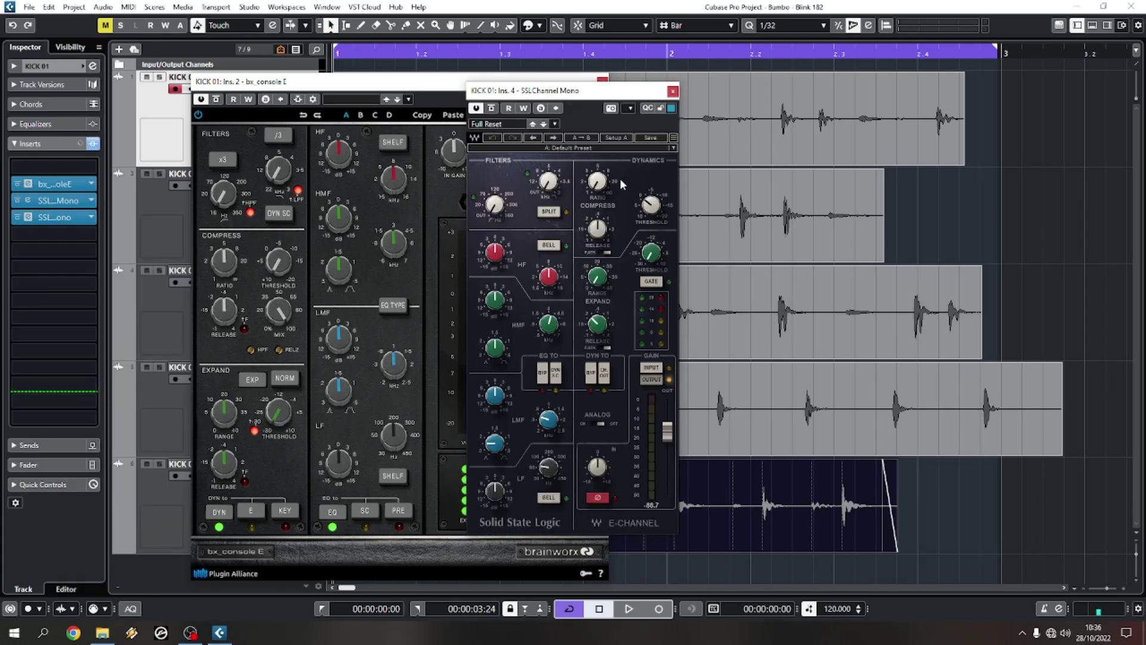
Place the SSLChannel Mono and SSLGChannel Mono windows beside bx_console E to compare them, and close both SSL windows
{"action": "left_click_drag", "start_coordinate": [593, 91], "coordinate": [1019, 109]}
{"action": "left_click", "coordinate": [27, 200]}
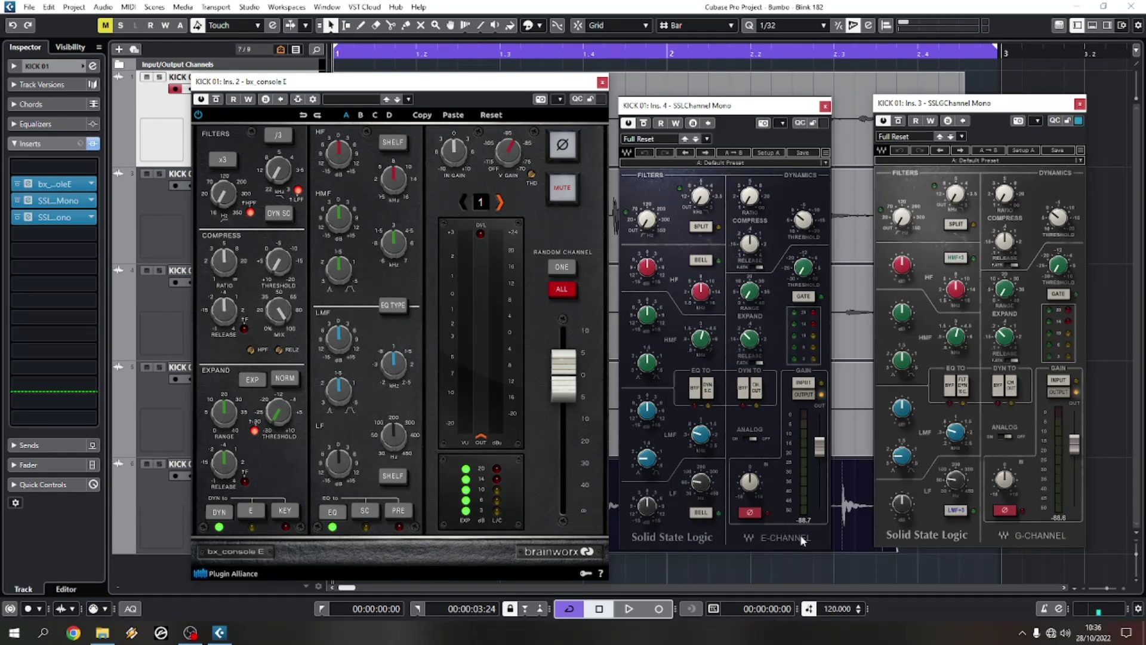
{"action": "left_click", "coordinate": [1080, 104]}
{"action": "left_click", "coordinate": [825, 106]}
Replace SSLChannel Mono in KICK 01's fourth insert slot with Scheps Omni Channel Mono
{"action": "left_click", "coordinate": [86, 216]}
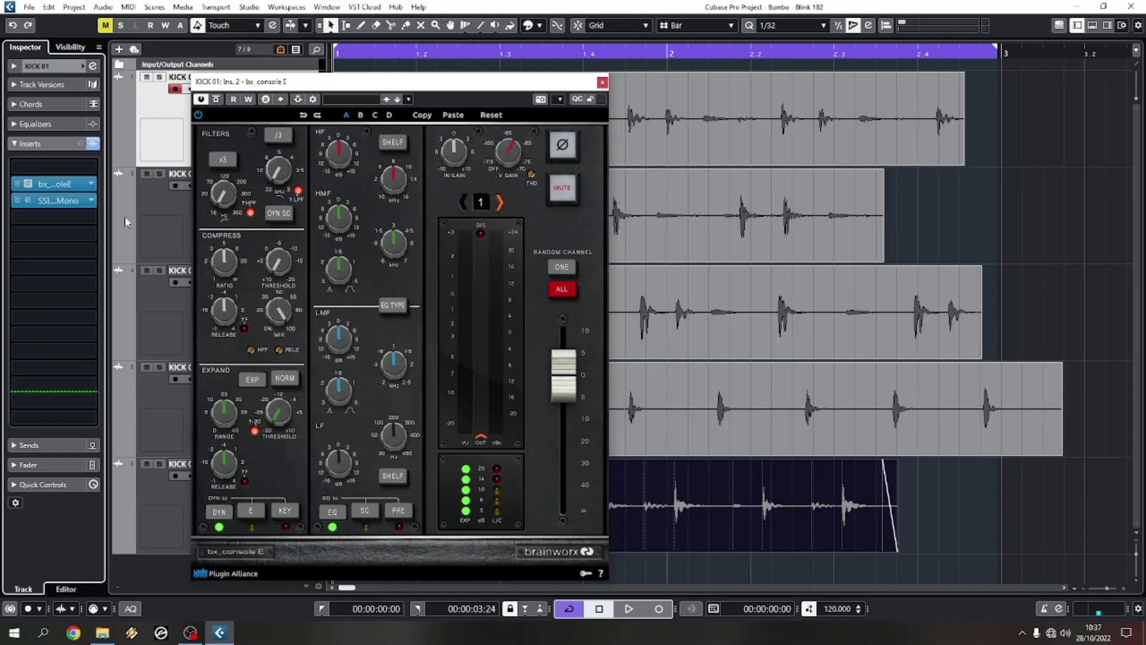
{"action": "left_click", "coordinate": [85, 216]}
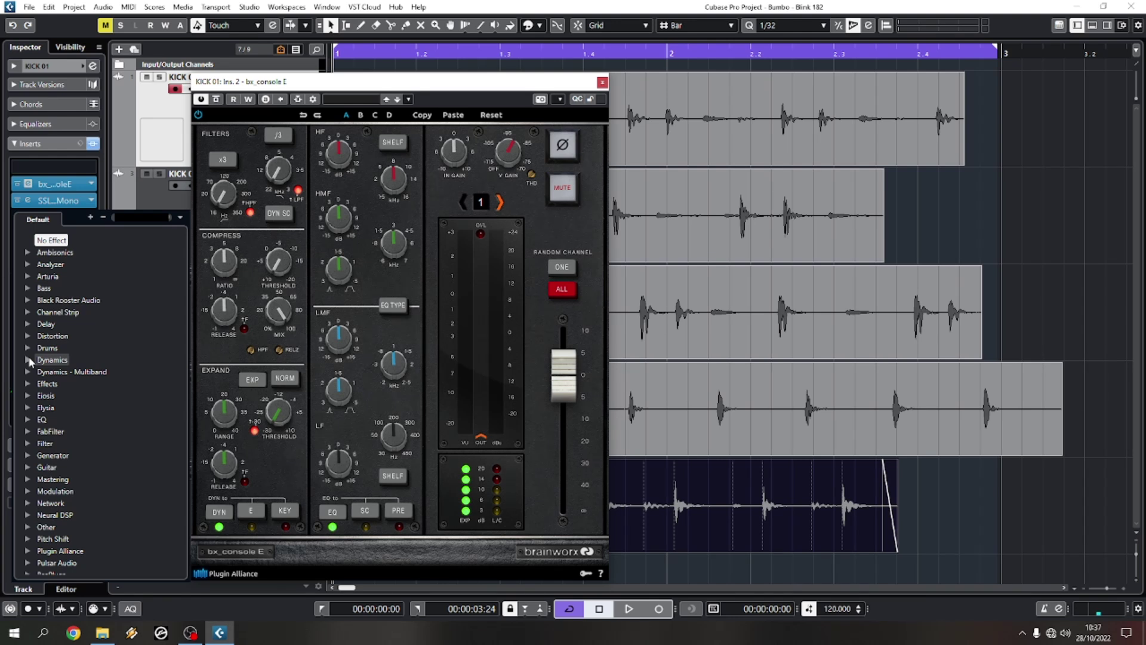
{"action": "type", "text": "CHANN"}
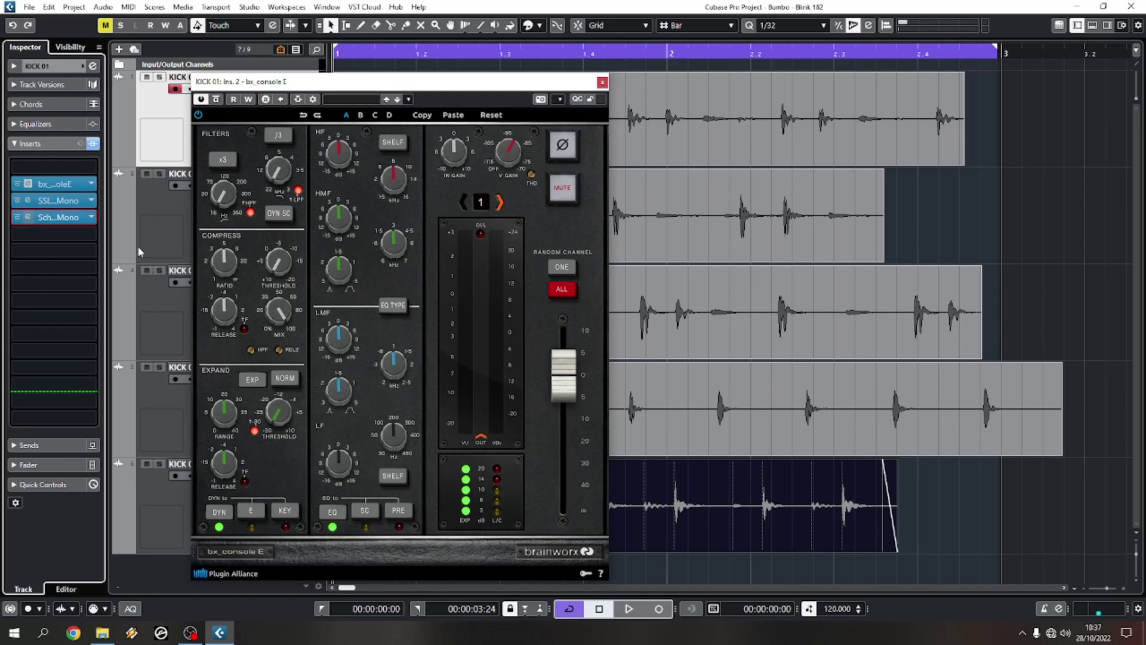
Place the Scheps Omni Channel window beside bx_console E and switch its PRE saturation on and off to compare the two
{"action": "left_click_drag", "start_coordinate": [614, 144], "coordinate": [906, 134]}
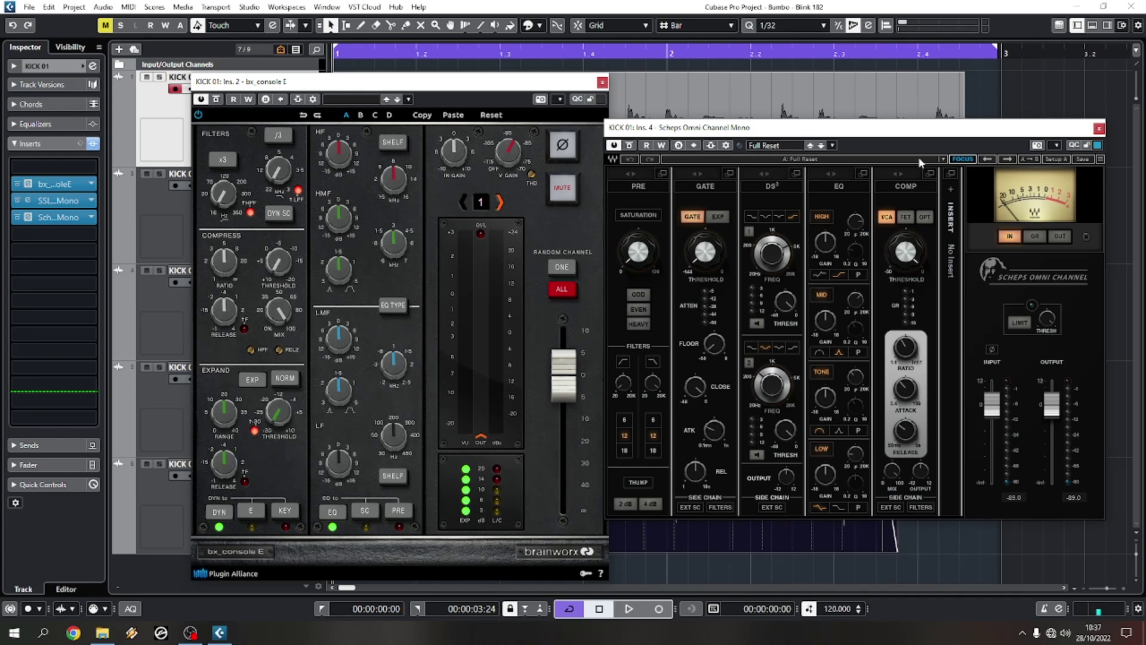
{"action": "left_click_drag", "start_coordinate": [873, 138], "coordinate": [908, 152]}
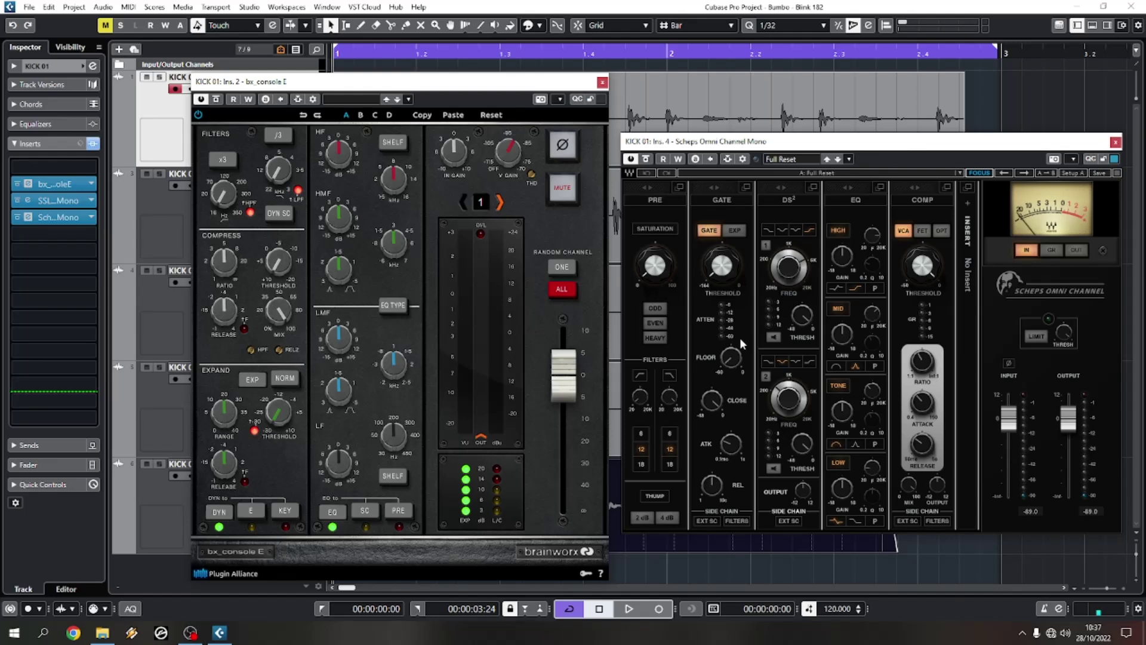
{"action": "left_click_drag", "start_coordinate": [922, 145], "coordinate": [926, 131]}
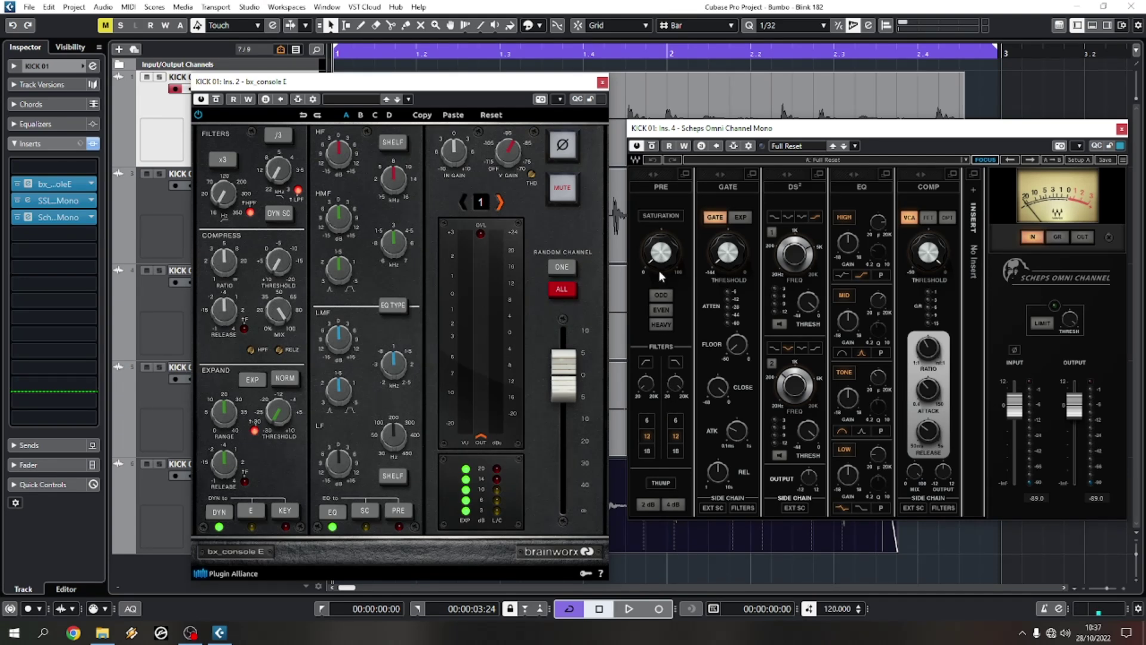
{"action": "left_click", "coordinate": [670, 217]}
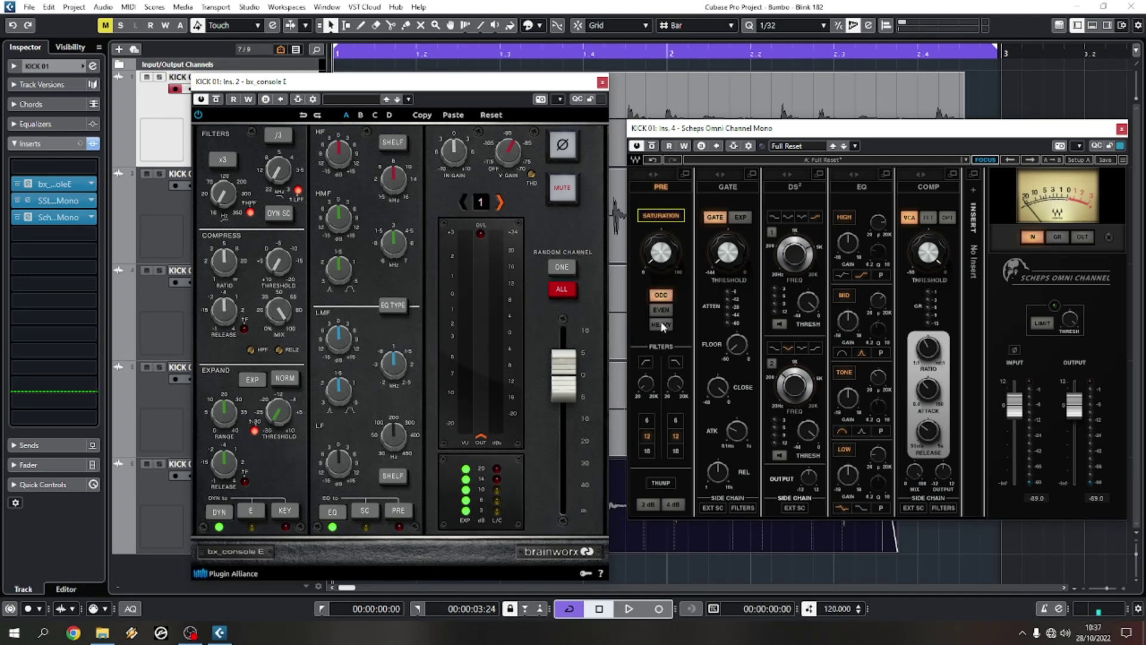
{"action": "left_click", "coordinate": [666, 216]}
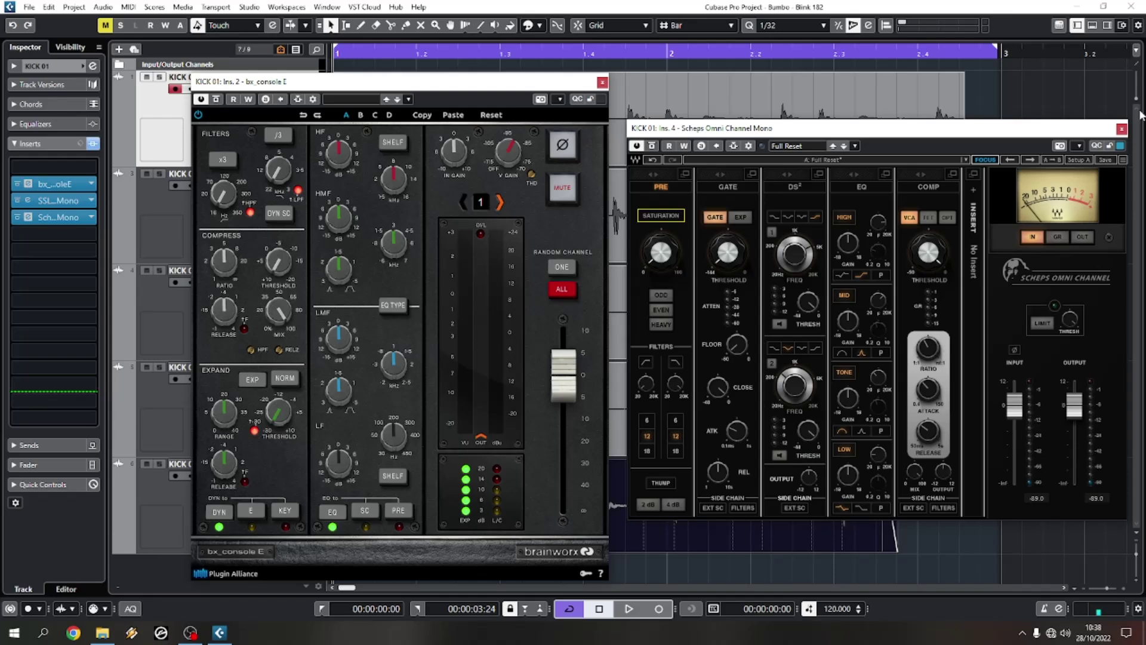
Close Scheps Omni Channel Mono and remove it and SSLGChannel Mono from KICK 01's inserts
{"action": "left_click", "coordinate": [1122, 128]}
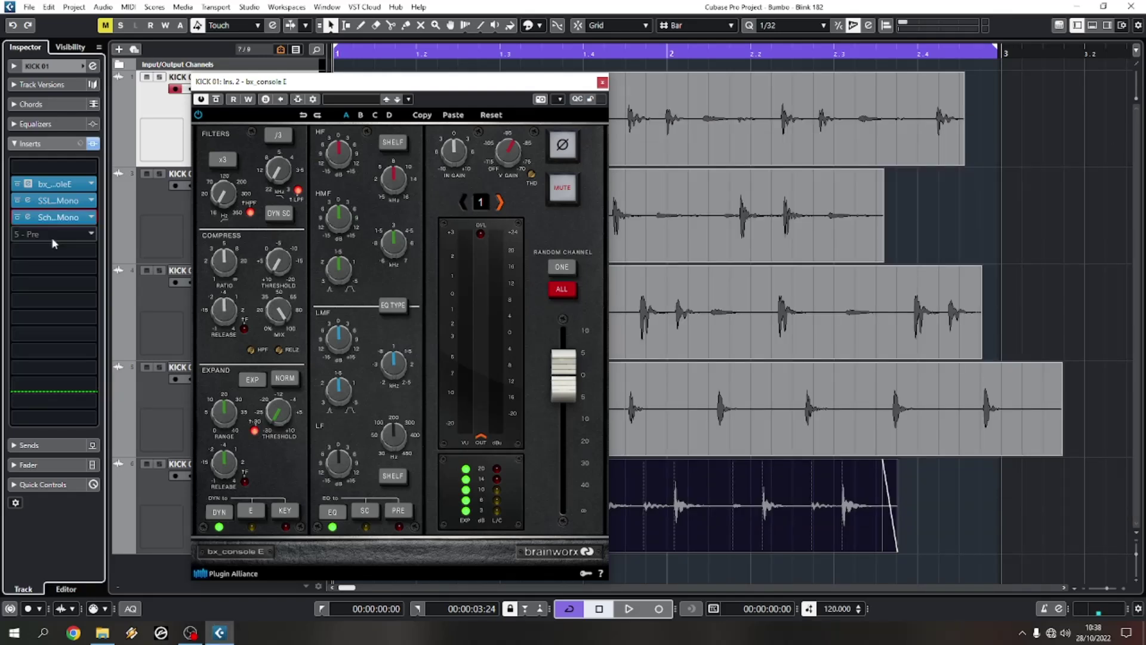
{"action": "left_click", "coordinate": [88, 217], "text": "alt"}
{"action": "left_click", "coordinate": [89, 201], "text": "alt"}
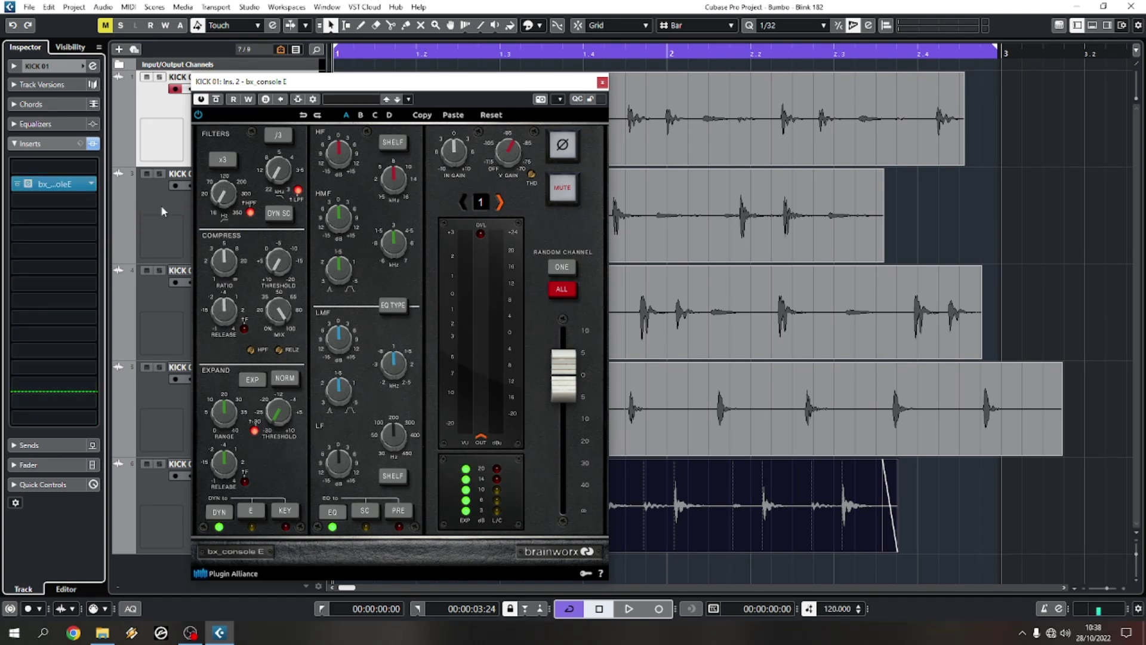
Move the bx_console E window clear of the track names and listen to KICK 01 through it
{"action": "left_click_drag", "start_coordinate": [382, 83], "coordinate": [553, 95]}
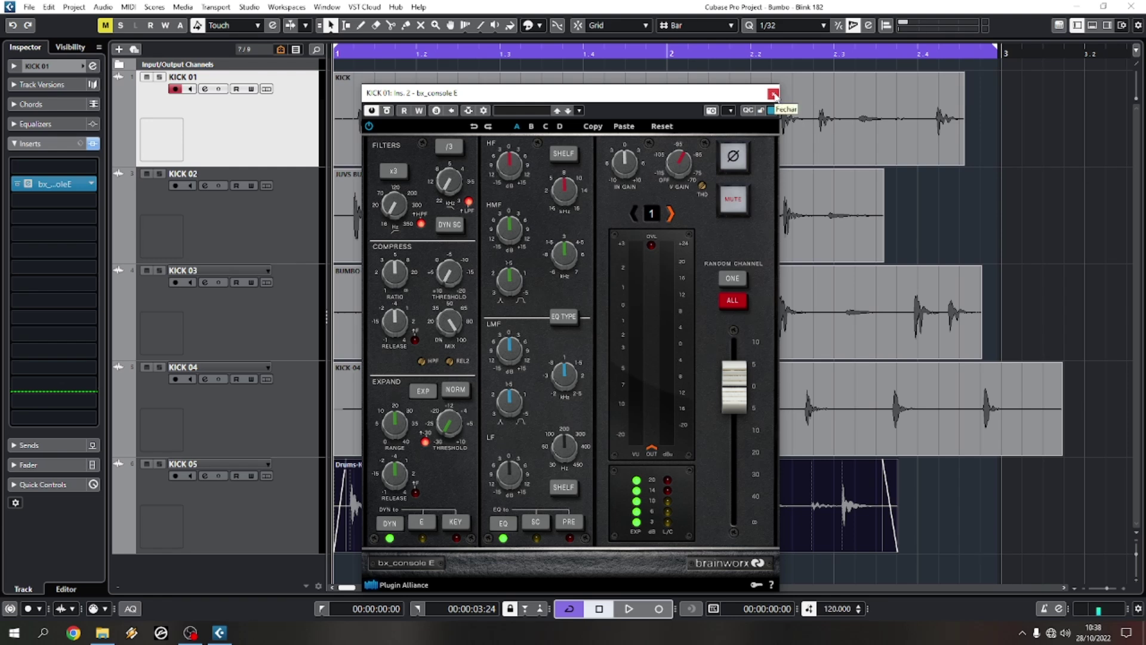
{"action": "left_click_drag", "start_coordinate": [664, 103], "coordinate": [803, 101]}
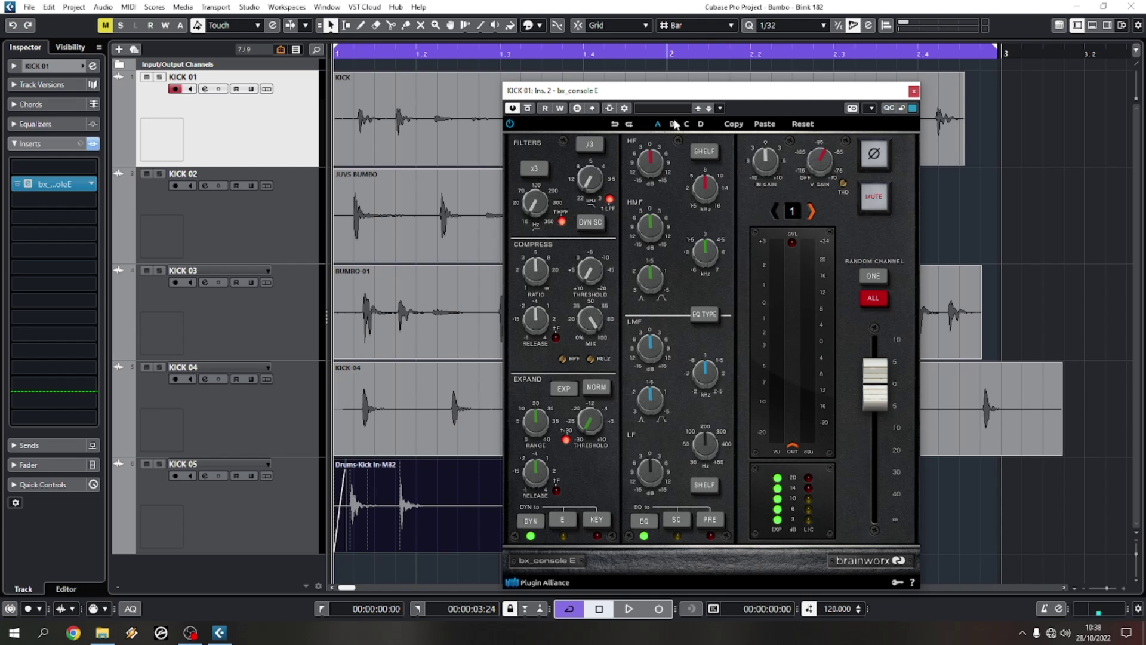
{"action": "key", "text": "space"}
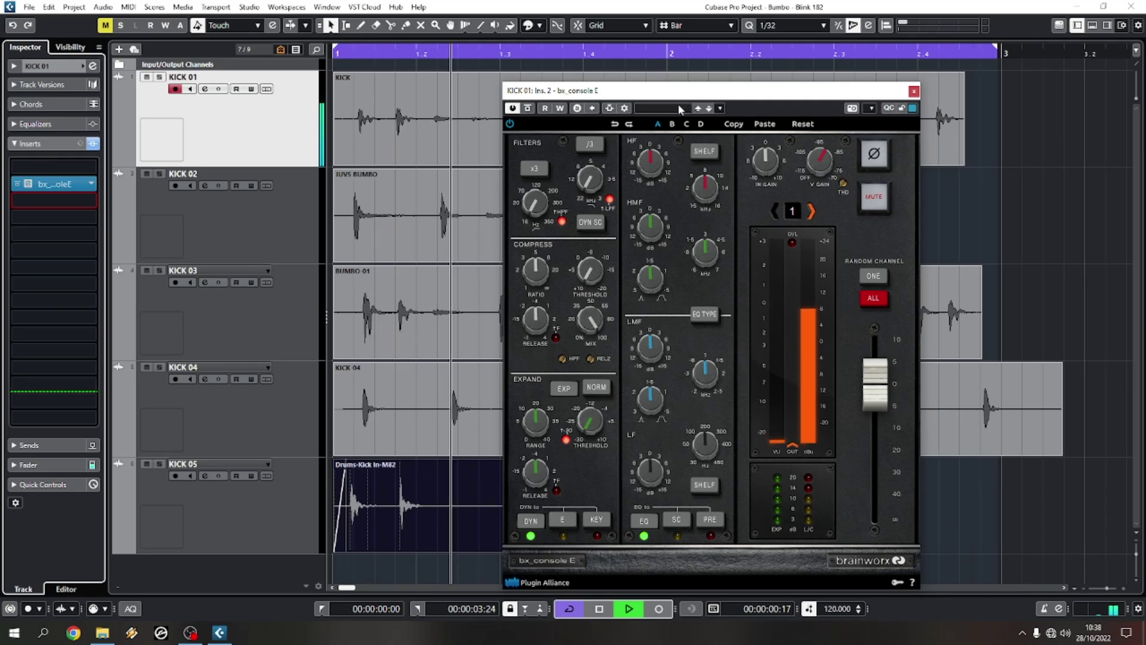
{"action": "key", "text": "space"}
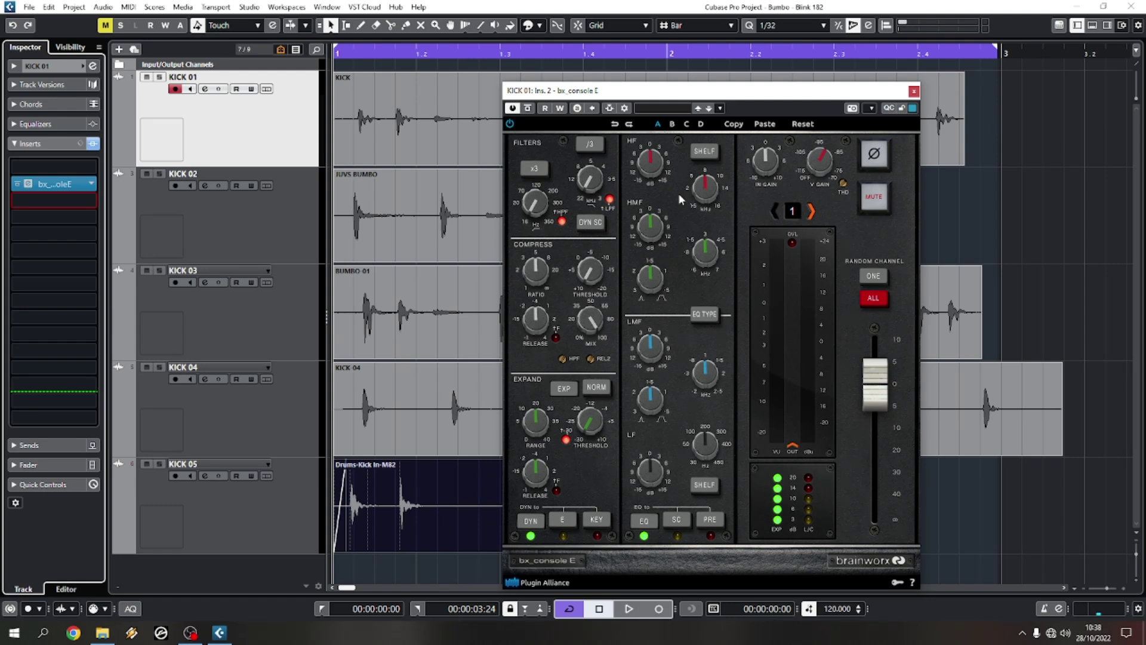
{"action": "key", "text": "space"}
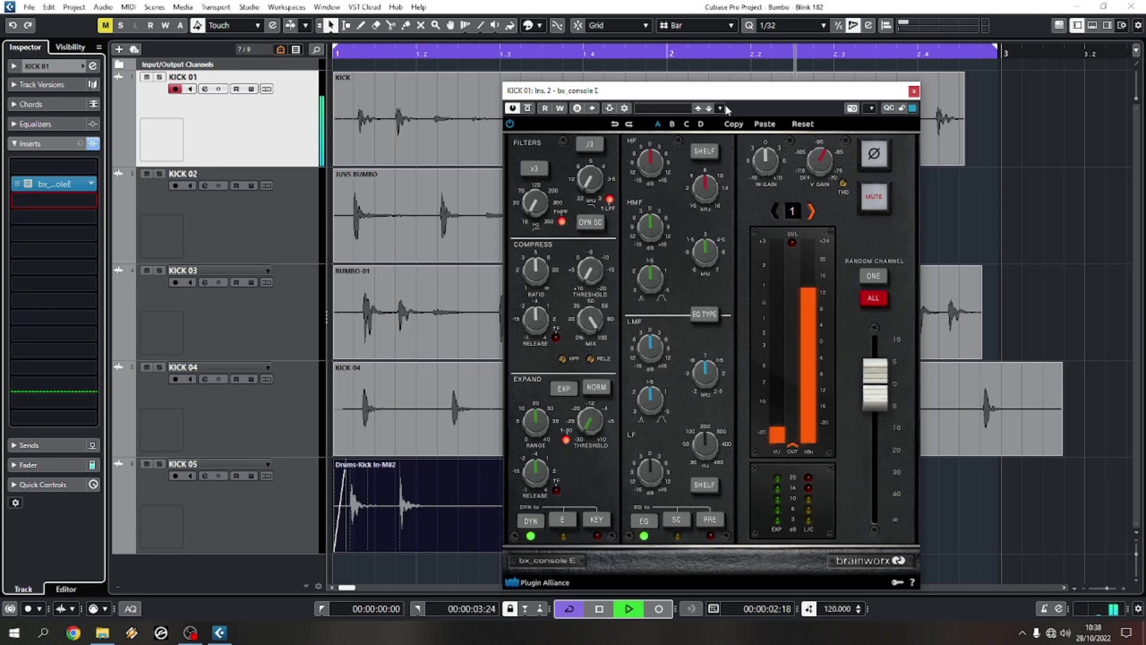
{"action": "key", "text": "space"}
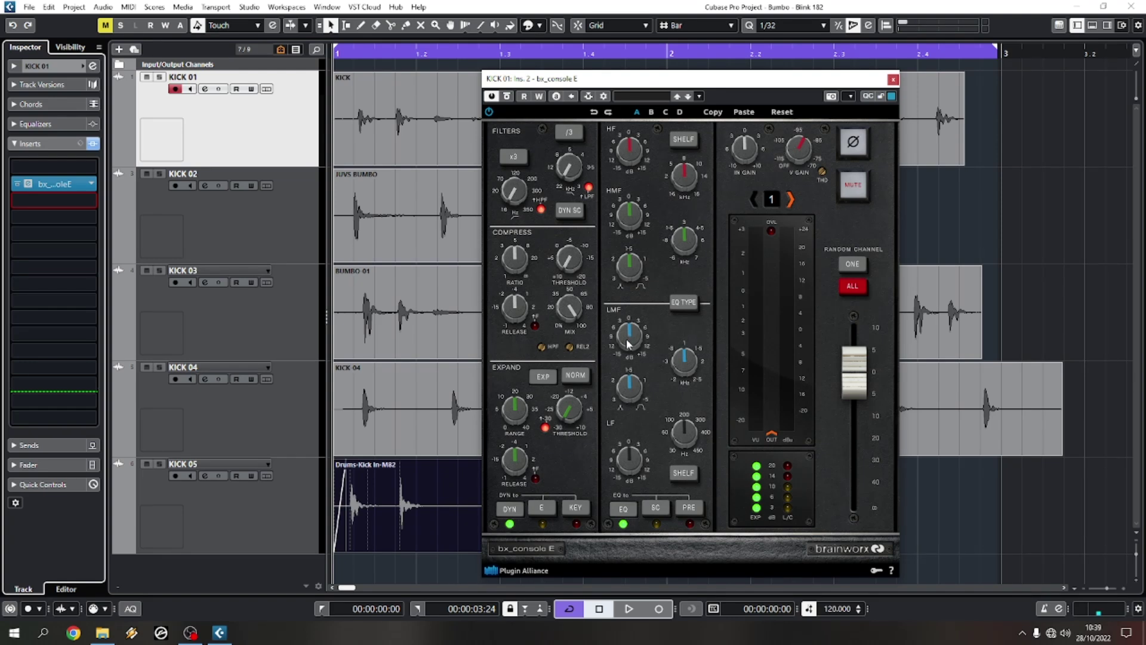
Boost the bx_console E LMF gain to about +9 dB and sweep the LMF frequency during playback
{"action": "left_click_drag", "start_coordinate": [628, 344], "coordinate": [632, 325]}
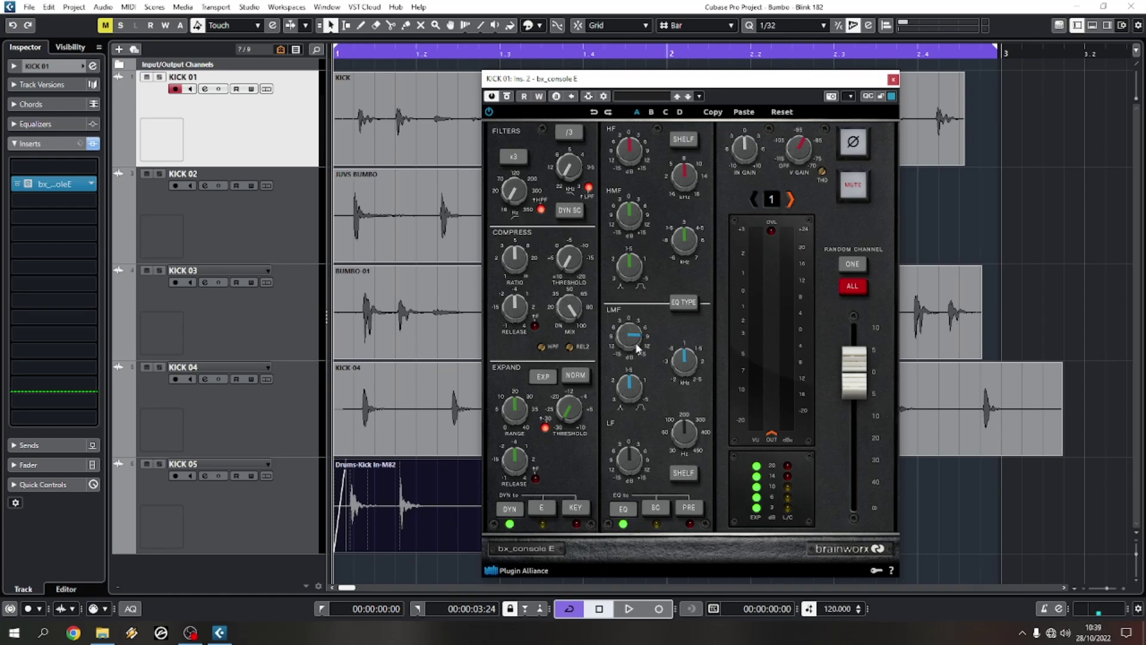
{"action": "mouse_move", "coordinate": [678, 360]}
{"action": "key", "text": "space"}
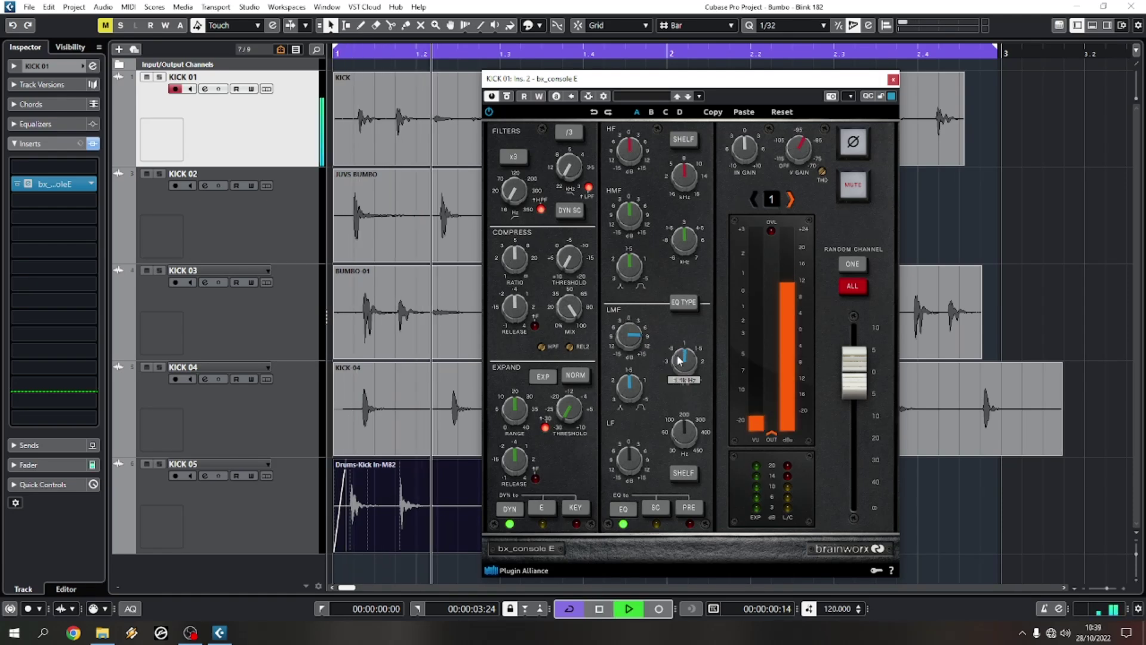
{"action": "mouse_move", "coordinate": [679, 359]}
{"action": "left_mouse_down"}
{"action": "mouse_move", "coordinate": [677, 389]}
{"action": "mouse_move", "coordinate": [688, 367]}
{"action": "left_mouse_up"}
{"action": "key", "text": "space"}
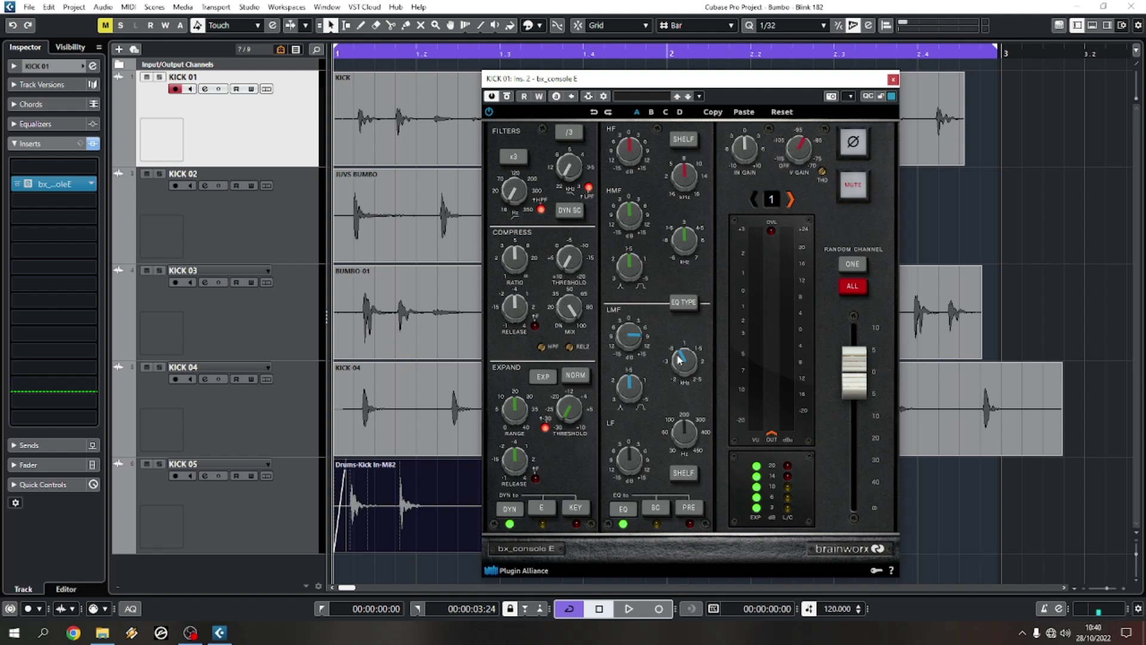
Lower the boosted LMF frequency to 825 Hz while repeatedly auditioning KICK 01
{"action": "key", "text": "space"}
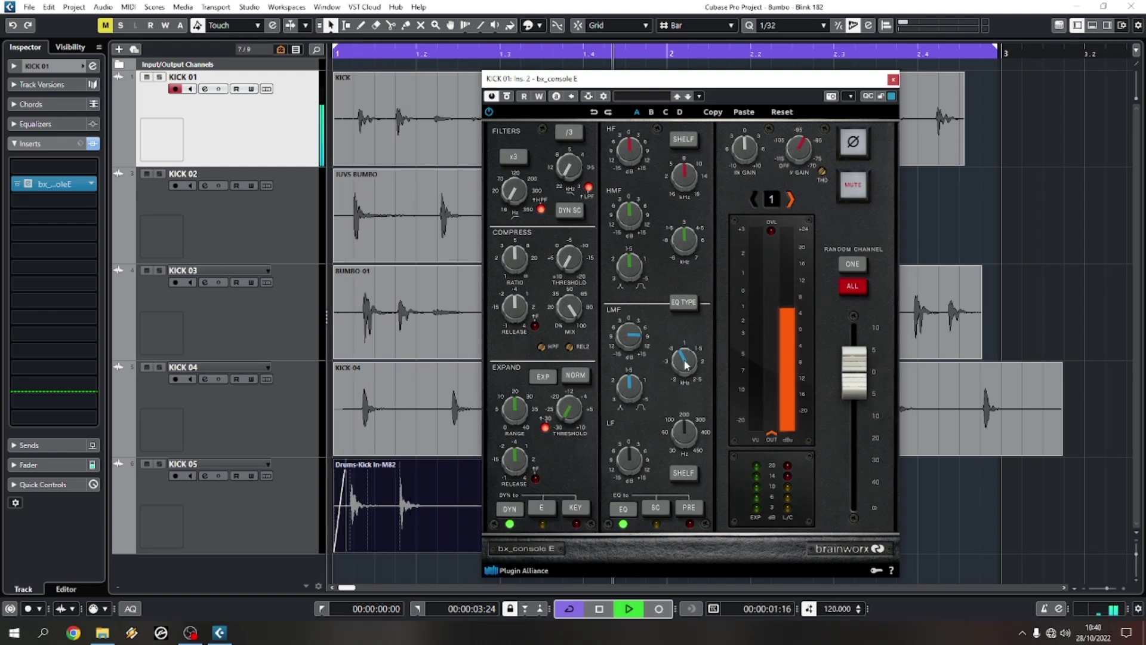
{"action": "mouse_move", "coordinate": [687, 354]}
{"action": "key", "text": "space"}
{"action": "left_click_drag", "start_coordinate": [689, 359], "coordinate": [684, 370]}
{"action": "key", "text": "space"}
{"action": "key", "text": "space"}
{"action": "key", "text": "space"}
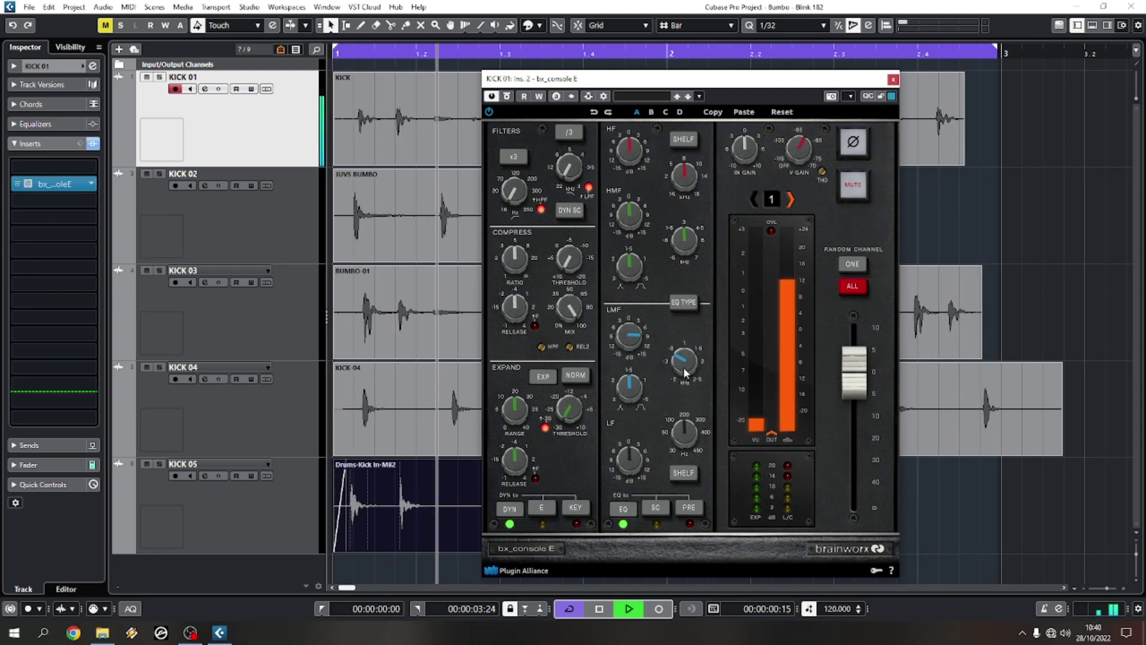
{"action": "key", "text": "space"}
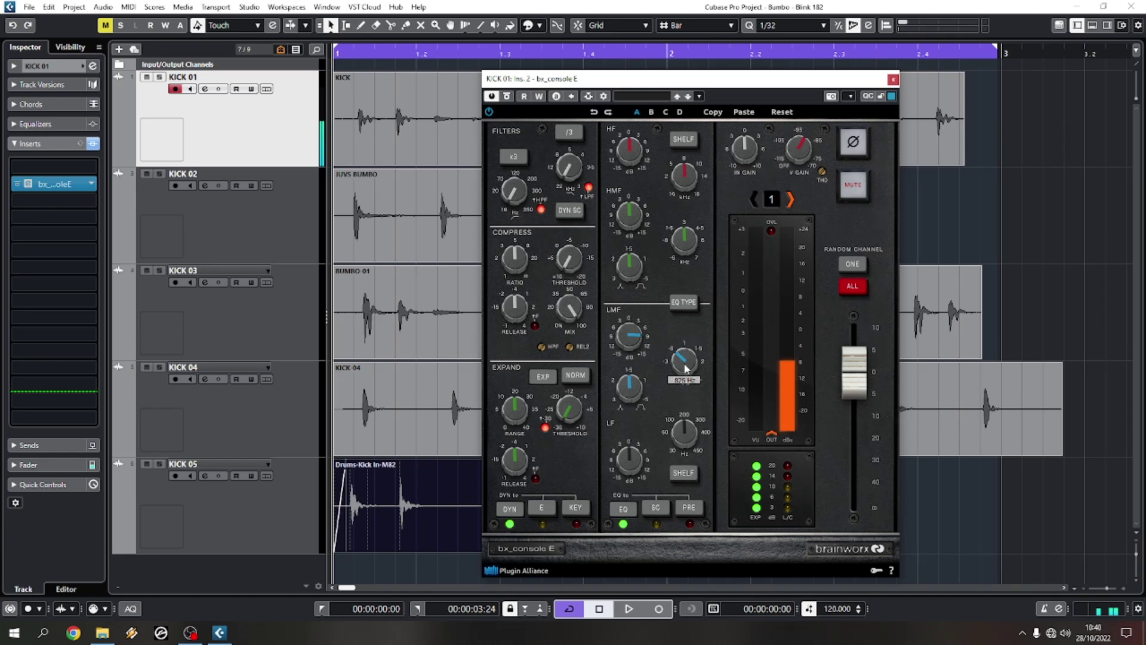
Narrow the LMF band's Q, audition it at +15 dB, and reduce the LMF gain to about +6 dB
{"action": "left_click_drag", "start_coordinate": [630, 387], "coordinate": [630, 399]}
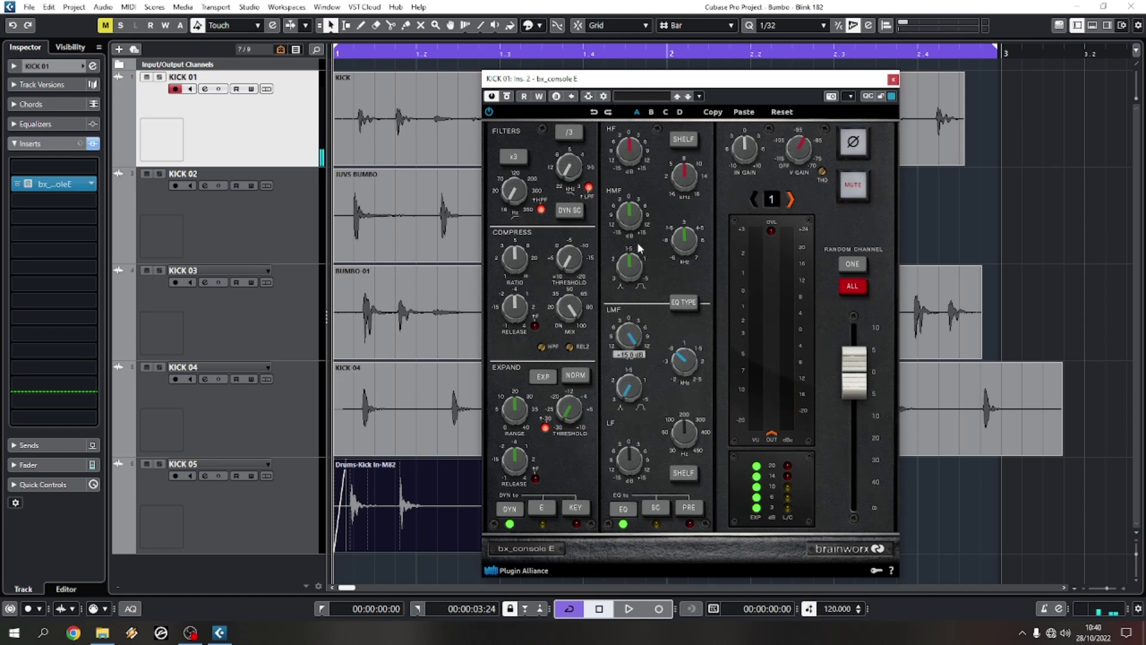
{"action": "key", "text": "space"}
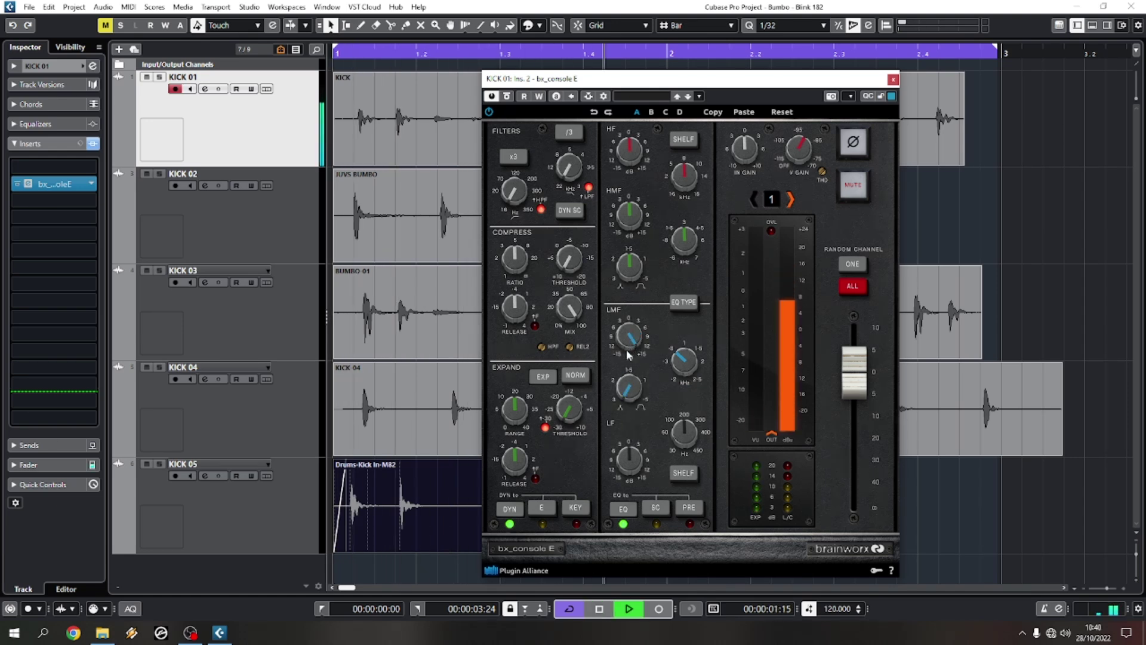
{"action": "key", "text": "space"}
{"action": "left_click_drag", "start_coordinate": [629, 355], "coordinate": [633, 373]}
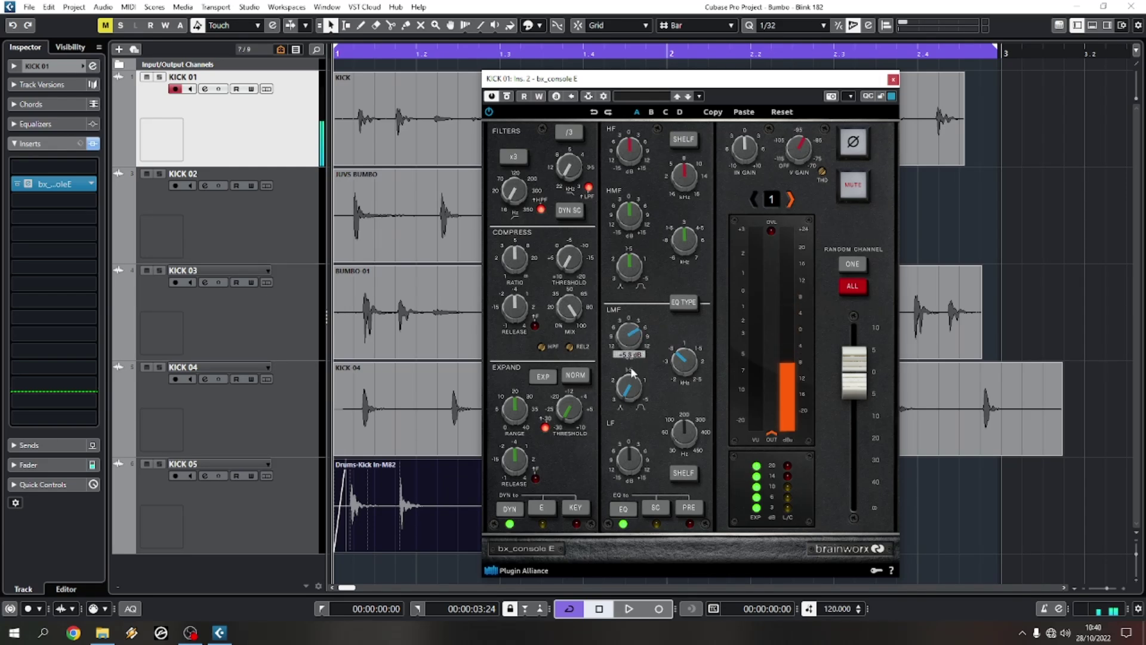
{"action": "key", "text": "space"}
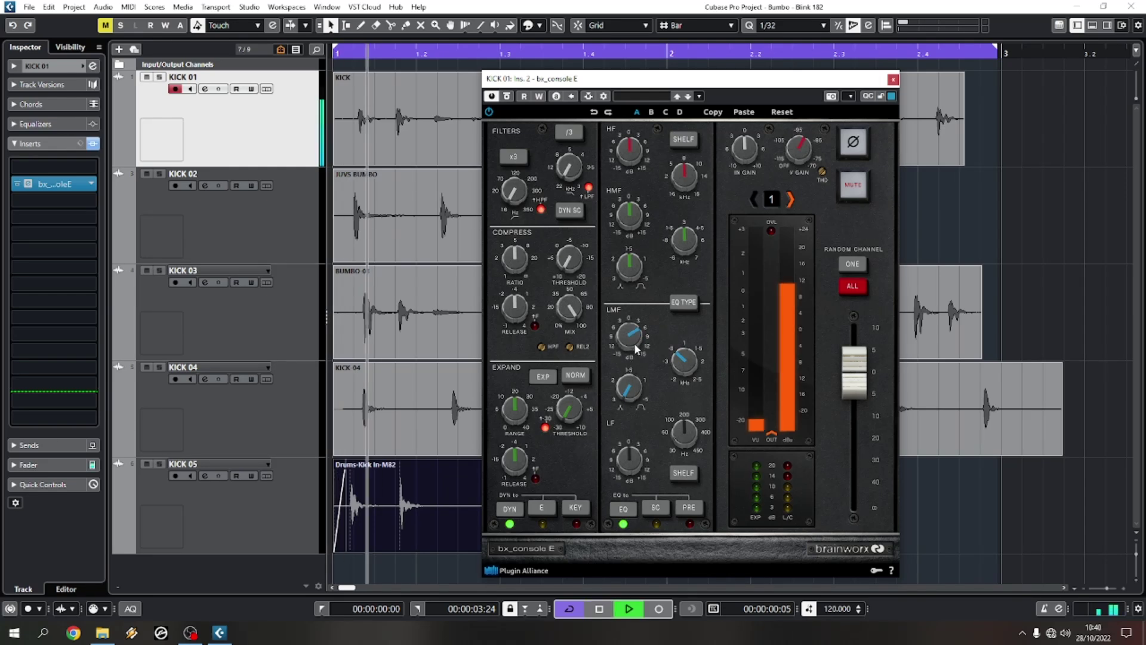
Compare KICK 01 with bx_console E bypassed and active, and shorten the loop to end at the KICK 01 clip's end
{"action": "left_click", "coordinate": [508, 99]}
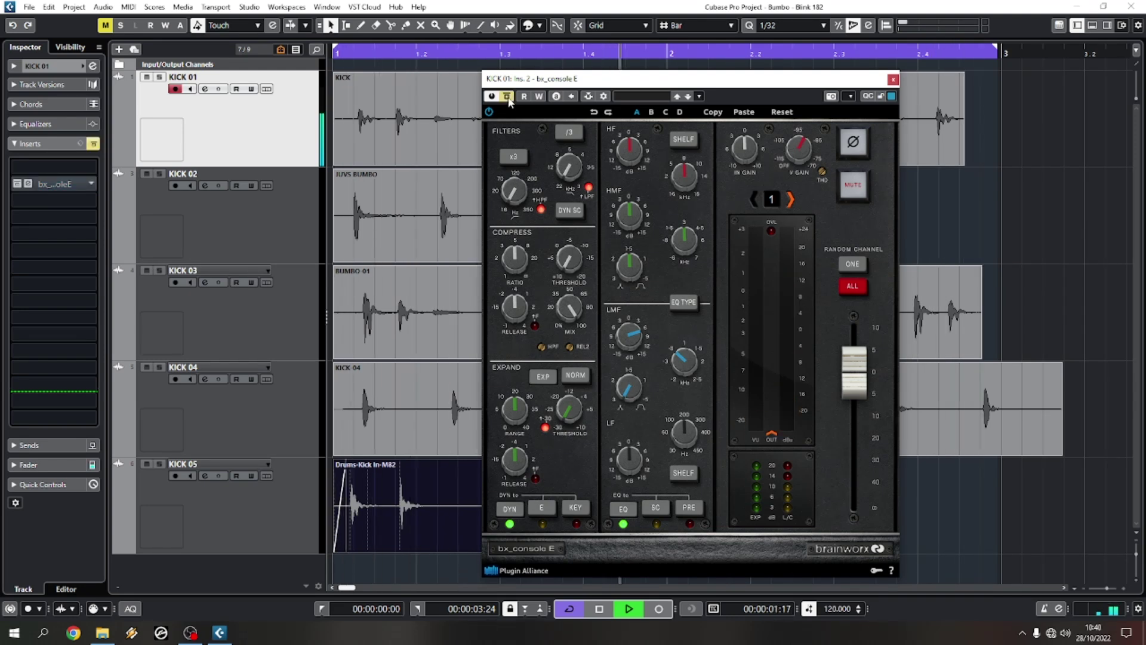
{"action": "left_click", "coordinate": [508, 98]}
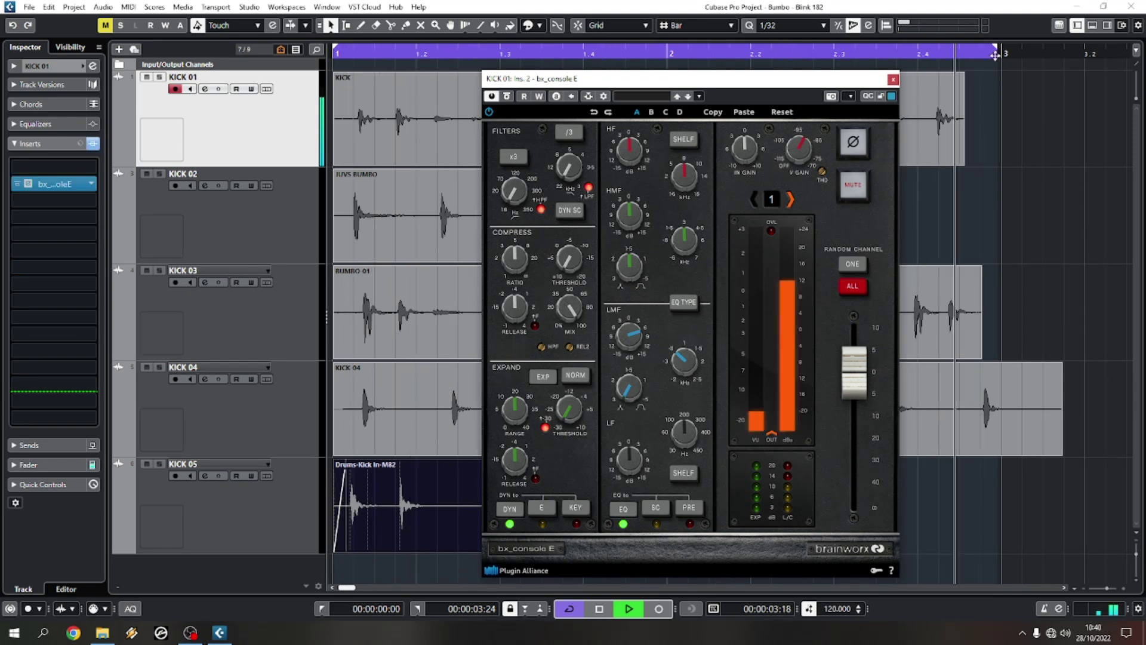
{"action": "left_click_drag", "start_coordinate": [996, 55], "coordinate": [967, 55]}
{"action": "key", "text": "space"}
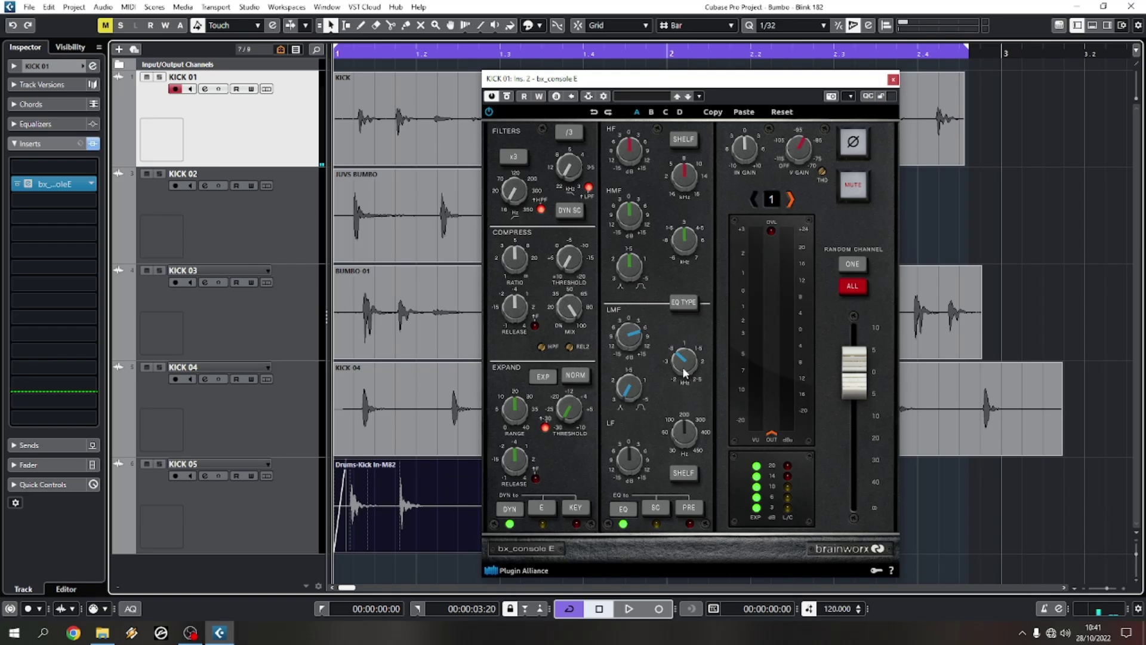
Widen the LMF band's Q and raise its frequency to slightly below 1 kHz by ear during playback
{"action": "left_click_drag", "start_coordinate": [627, 398], "coordinate": [629, 404]}
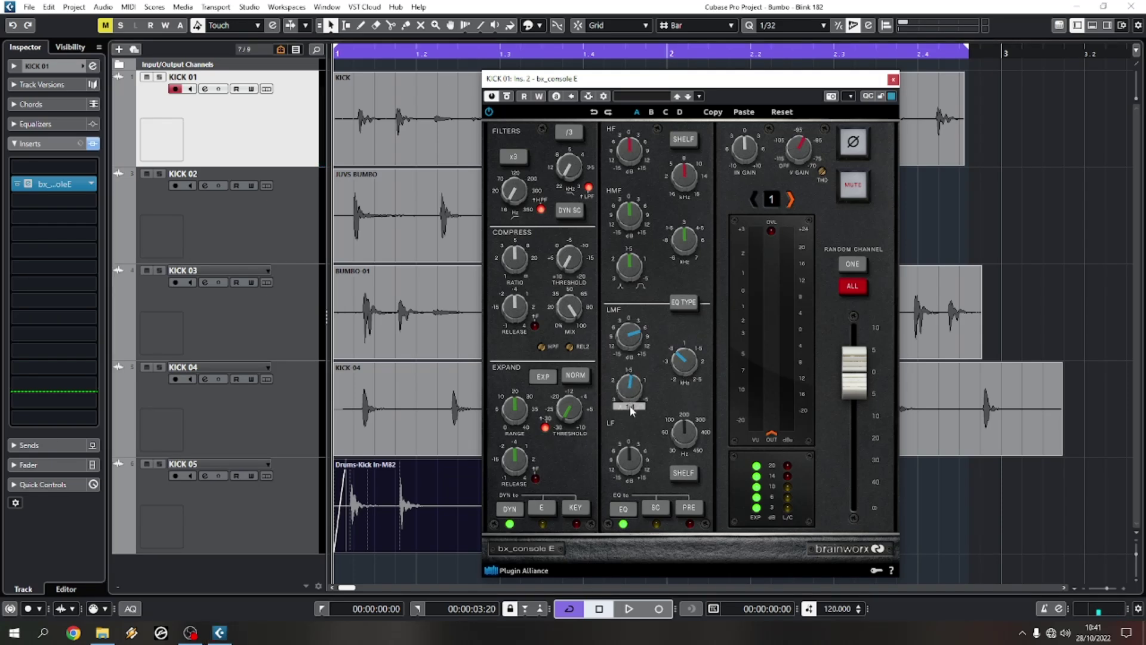
{"action": "left_click_drag", "start_coordinate": [679, 360], "coordinate": [685, 357]}
{"action": "key", "text": "space"}
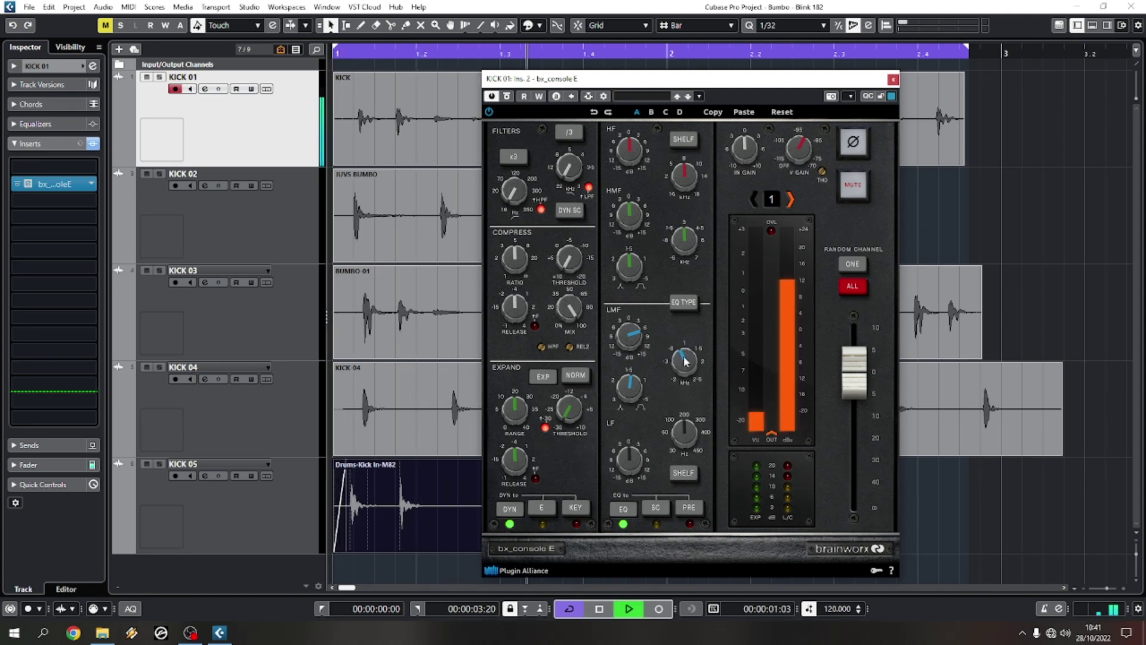
{"action": "left_click_drag", "start_coordinate": [685, 357], "coordinate": [687, 364]}
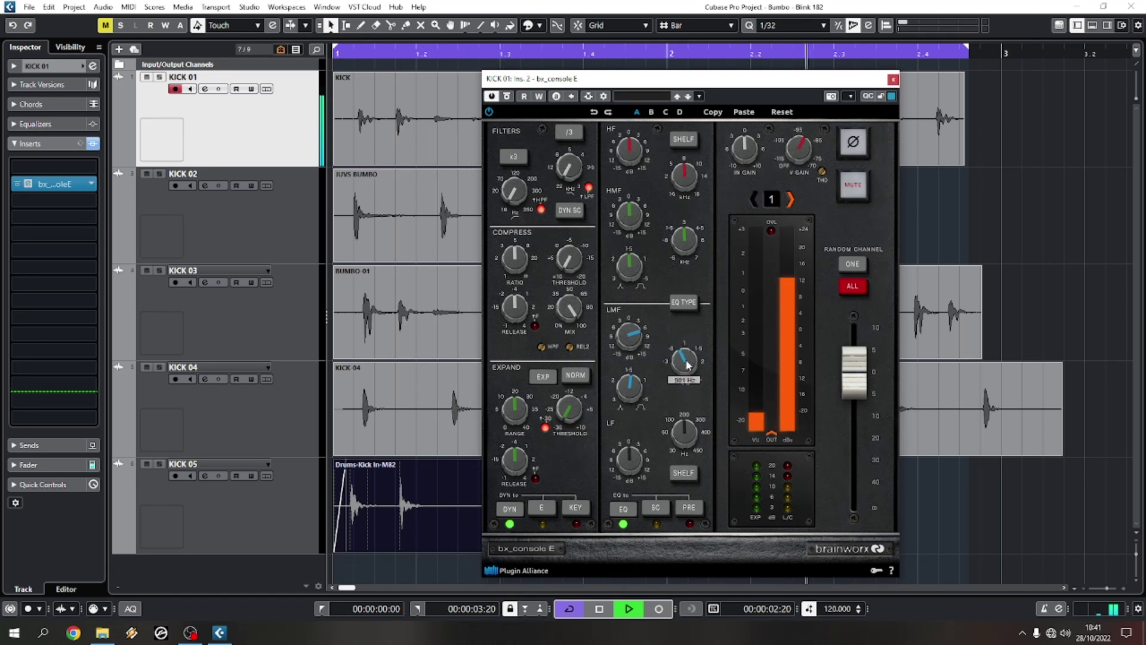
{"action": "key", "text": "space"}
Replace the LMF boost with a cut of about 6 dB and set its Q to 1.6 while auditioning KICK 01
{"action": "left_click_drag", "start_coordinate": [642, 345], "coordinate": [647, 395]}
{"action": "key", "text": "space"}
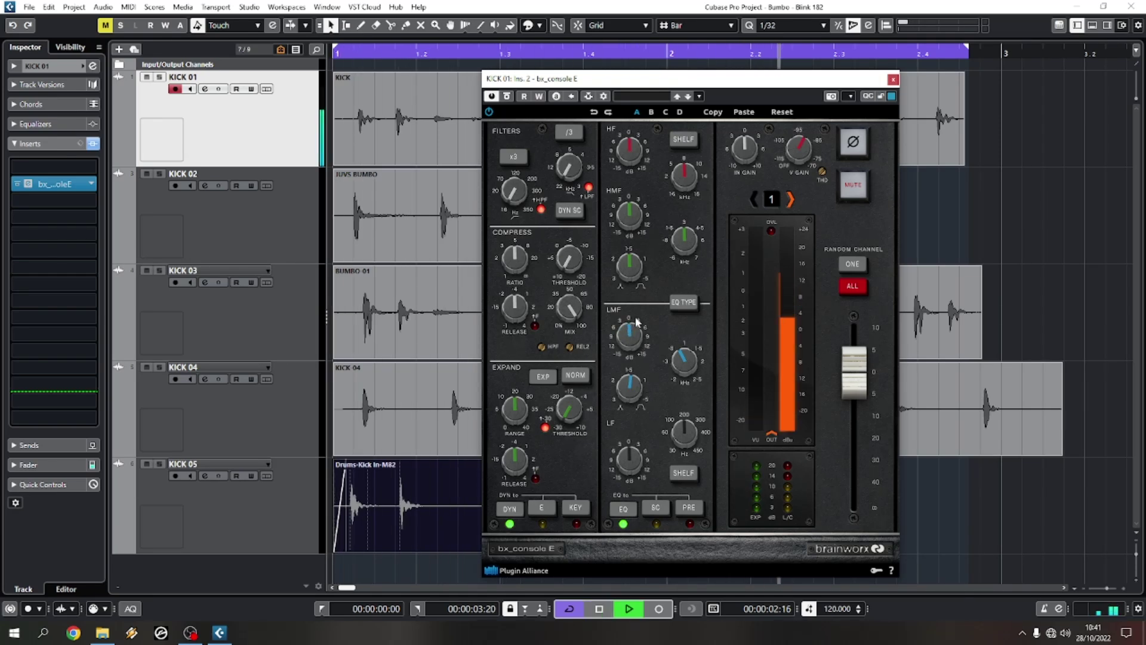
{"action": "key", "text": "space"}
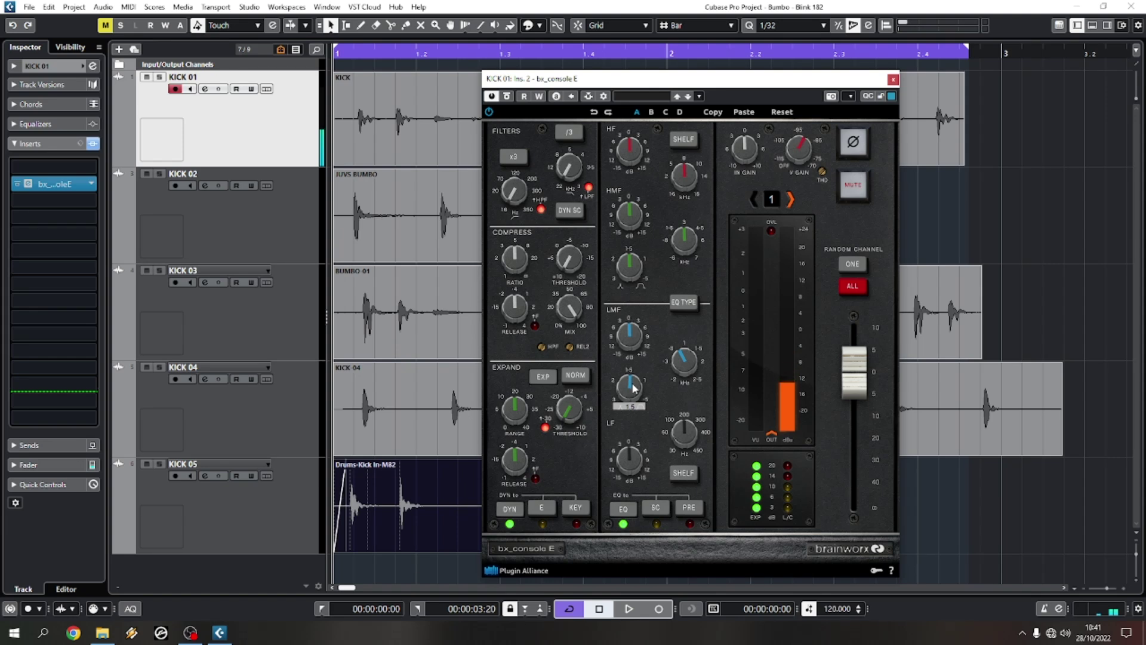
{"action": "left_click_drag", "start_coordinate": [639, 328], "coordinate": [636, 353]}
{"action": "key", "text": "space"}
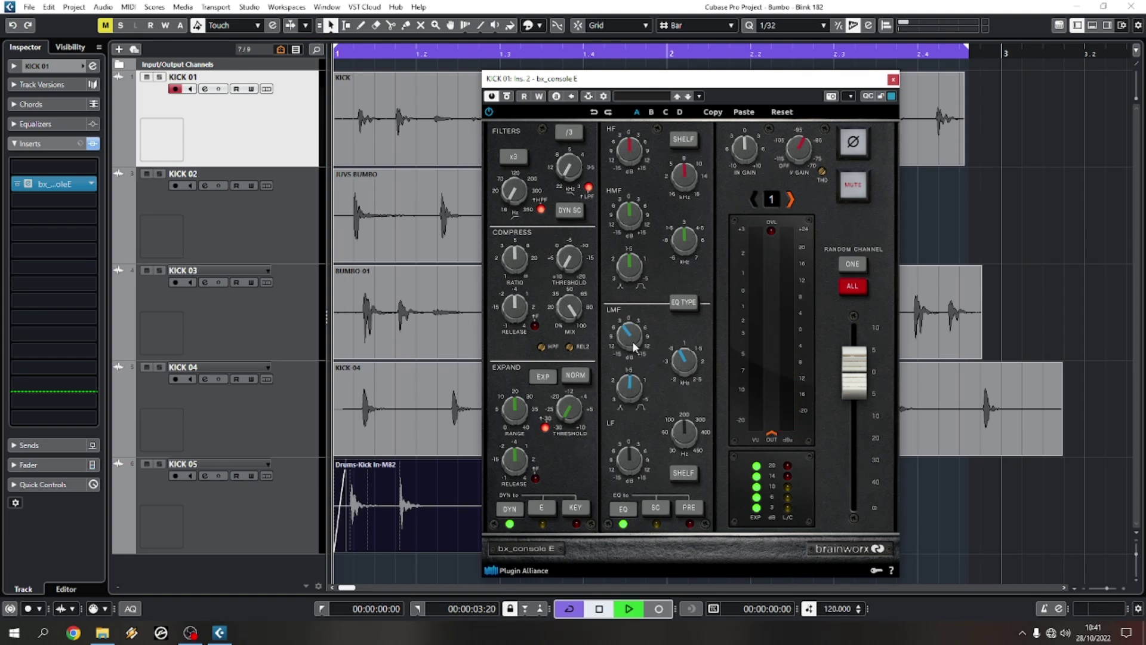
{"action": "mouse_move", "coordinate": [631, 399]}
{"action": "left_click_drag", "start_coordinate": [631, 398], "coordinate": [632, 390]}
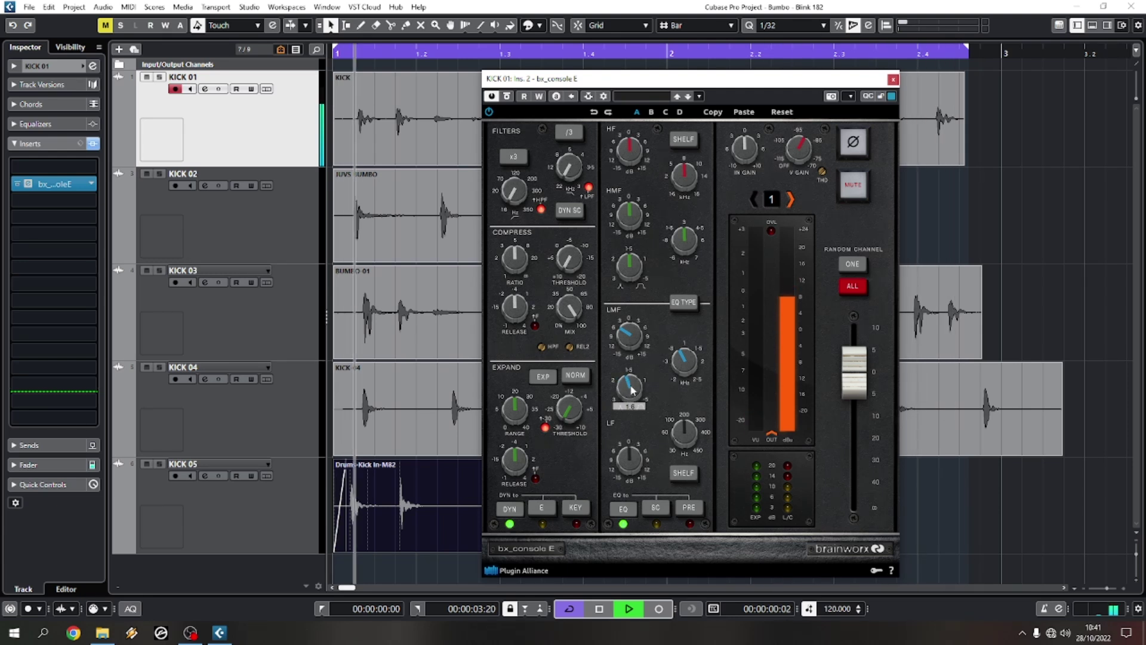
{"action": "key", "text": "space"}
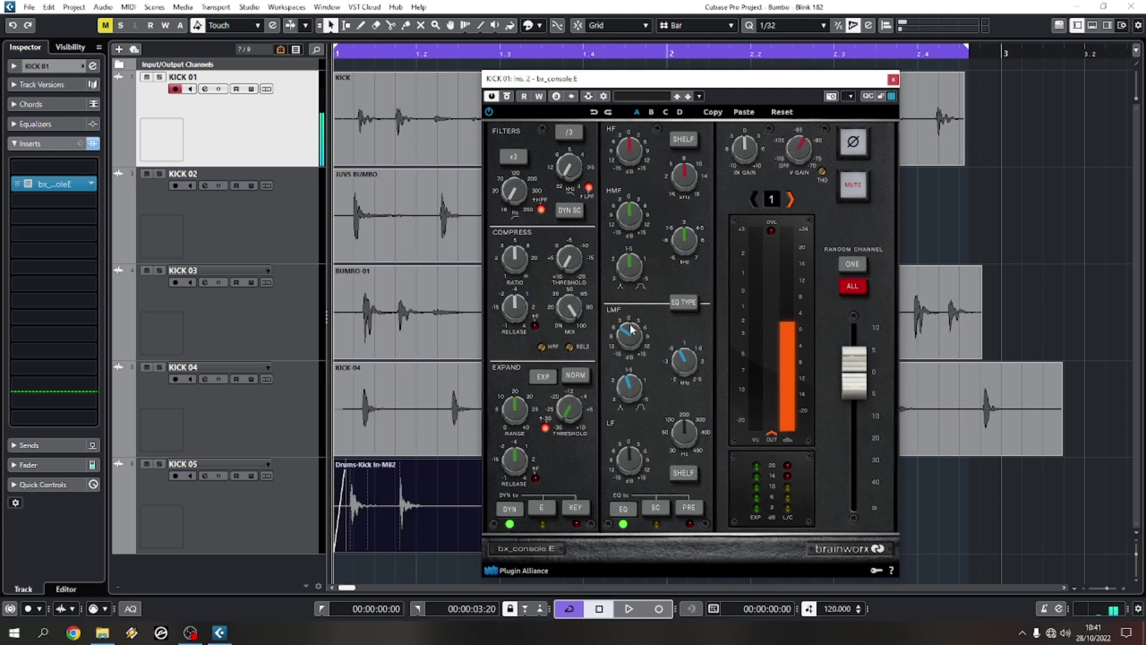
Compare KICK 01 with bx_console E bypassed and active during playback to judge the LMF cut
{"action": "left_click", "coordinate": [508, 96]}
{"action": "key", "text": "space"}
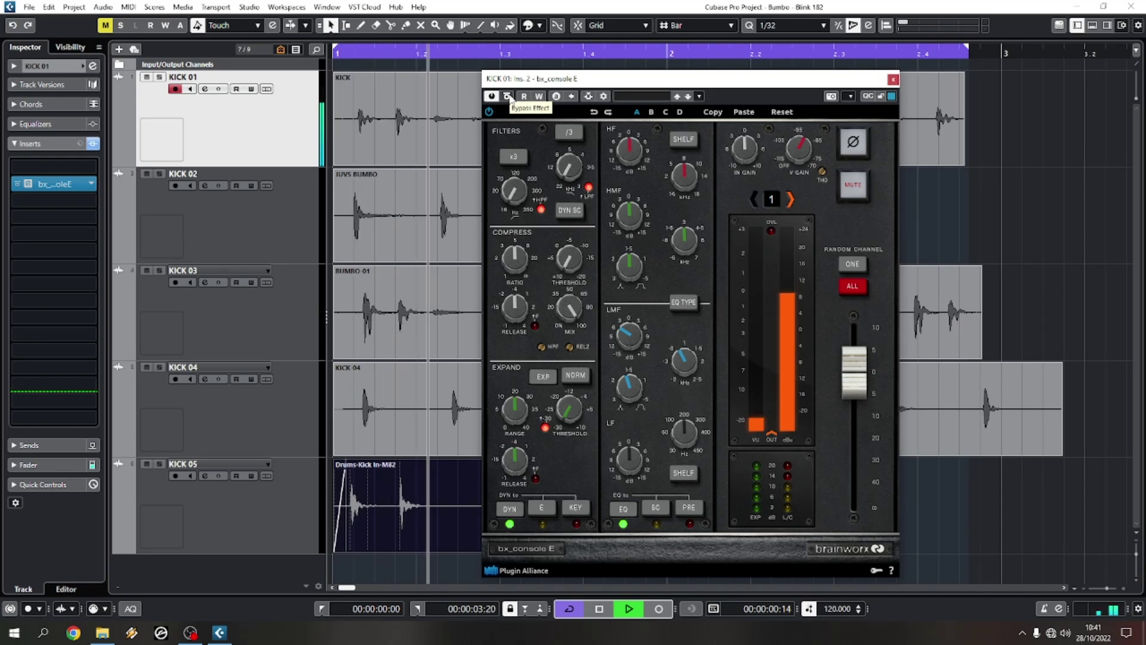
{"action": "left_click", "coordinate": [508, 96]}
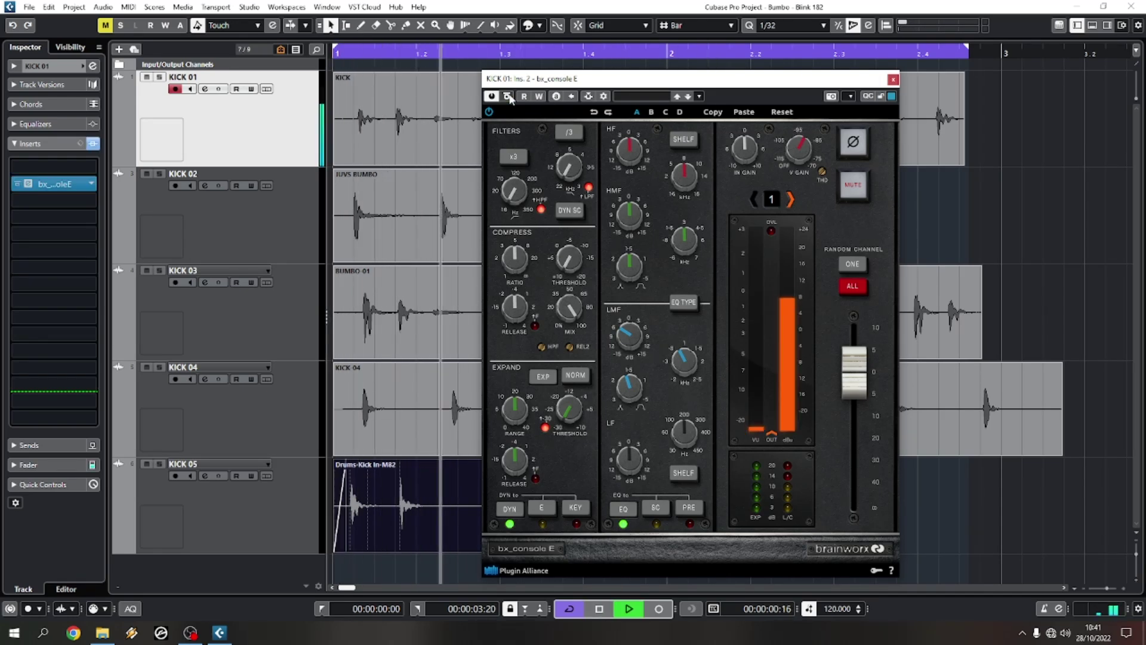
{"action": "key", "text": "space"}
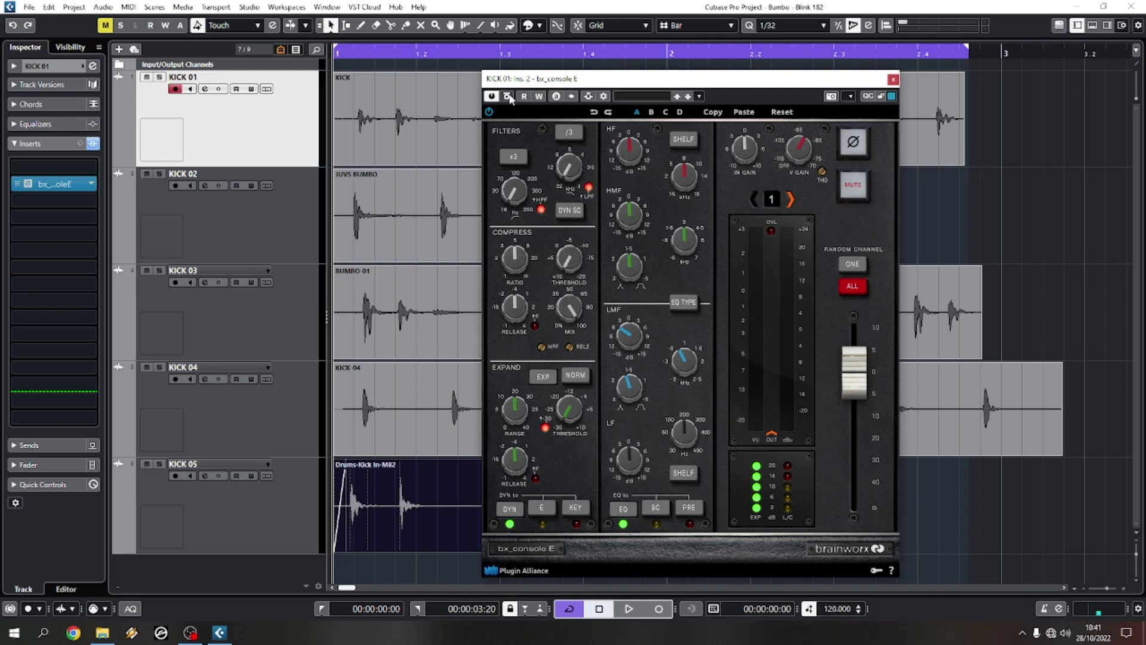
{"action": "key", "text": "space"}
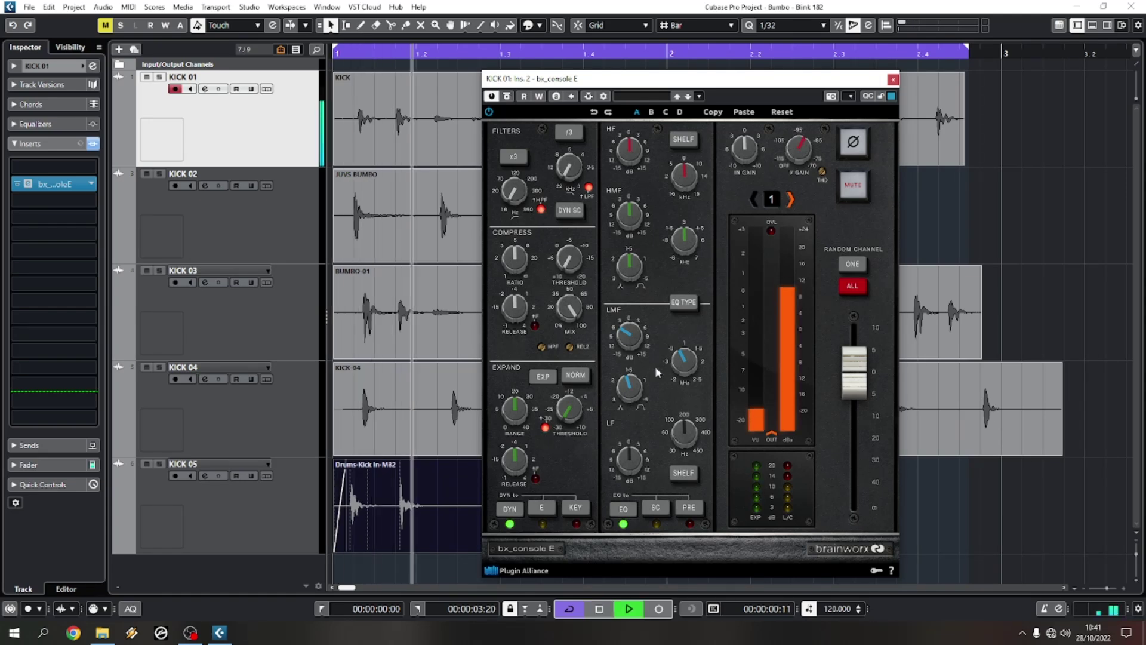
{"action": "key", "text": "space"}
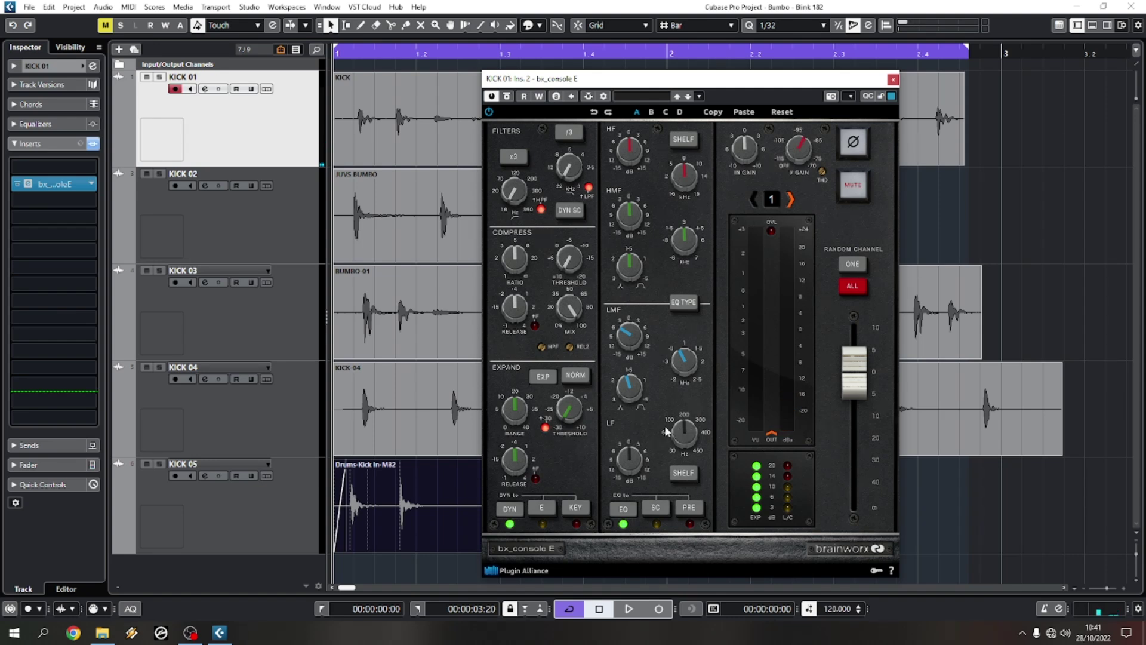
Lower the LF band's frequency to about 60 Hz, and replace the plugin window with KICK 01's channel settings
{"action": "mouse_move", "coordinate": [682, 433]}
{"action": "left_mouse_down"}
{"action": "mouse_move", "coordinate": [679, 452]}
{"action": "mouse_move", "coordinate": [687, 439]}
{"action": "left_mouse_up"}
{"action": "left_click", "coordinate": [893, 80]}
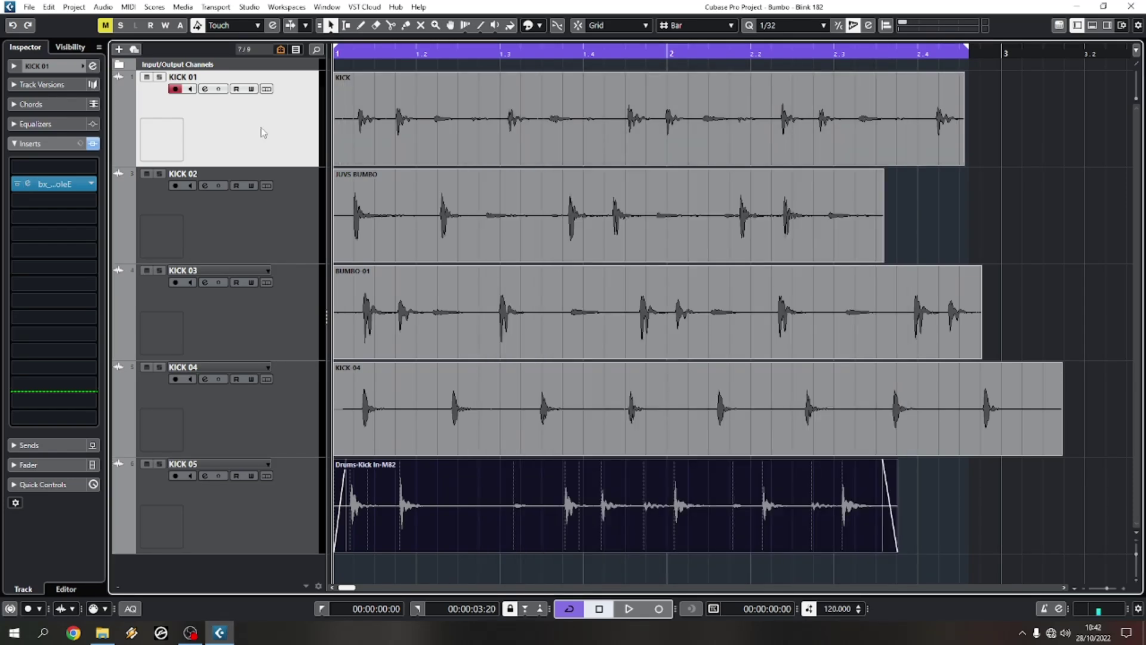
{"action": "left_click", "coordinate": [205, 90]}
{"action": "left_click_drag", "start_coordinate": [685, 156], "coordinate": [572, 157]}
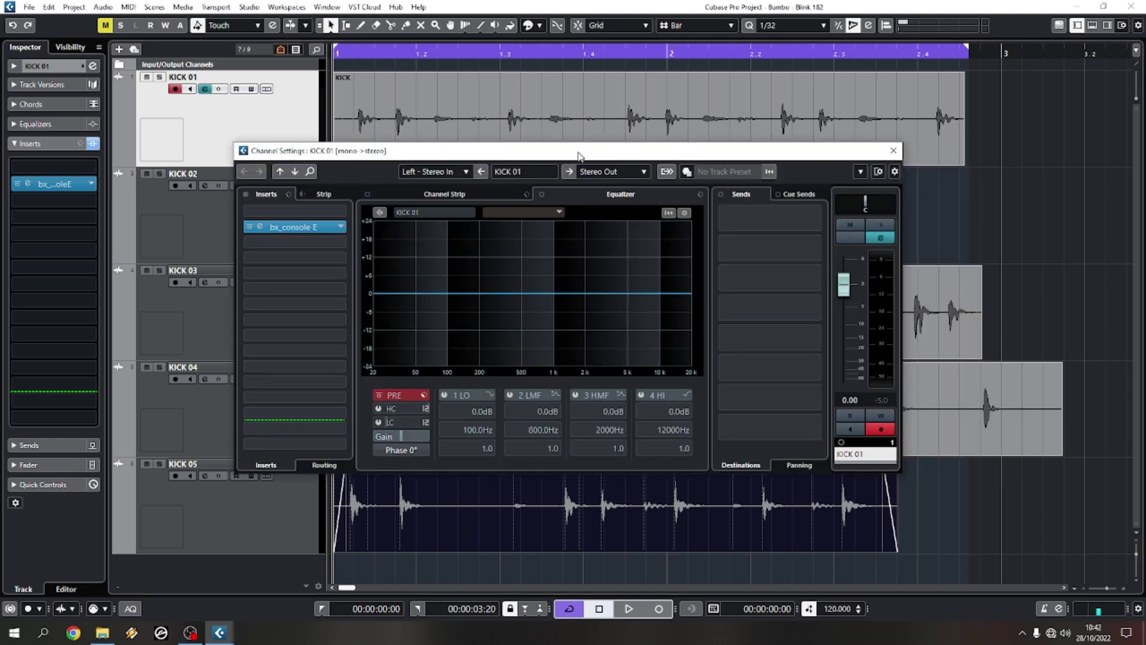
Examine KICK 01's frequency spectrum in the channel equalizer during playback, focusing on where the low-end energy sits
{"action": "key", "text": "space"}
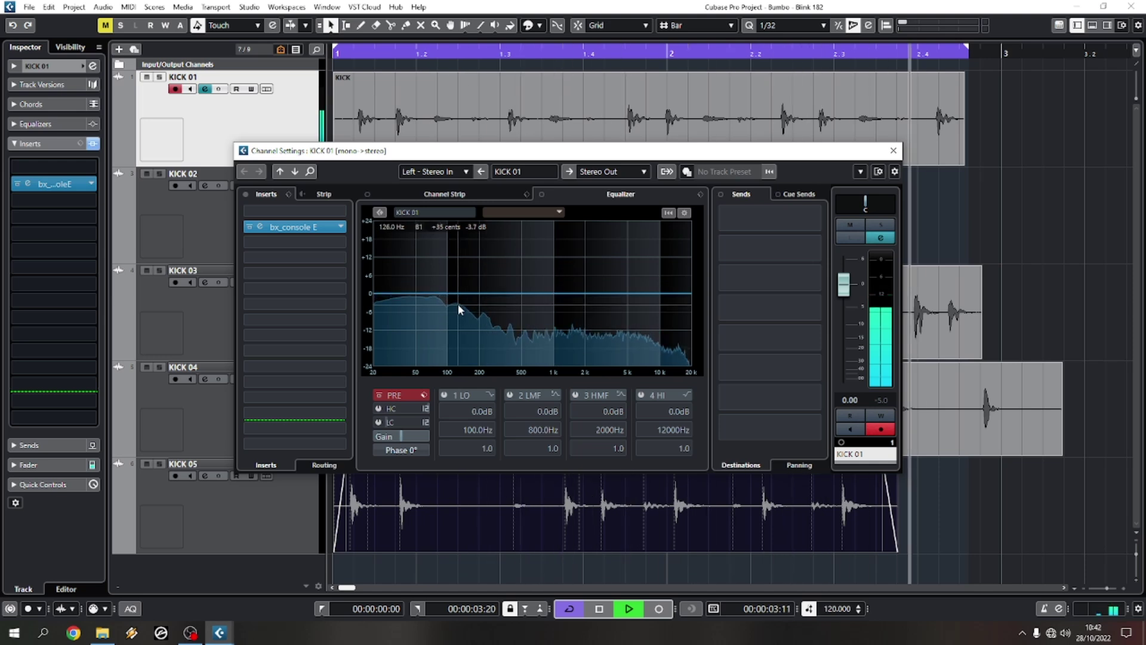
{"action": "key", "text": "space"}
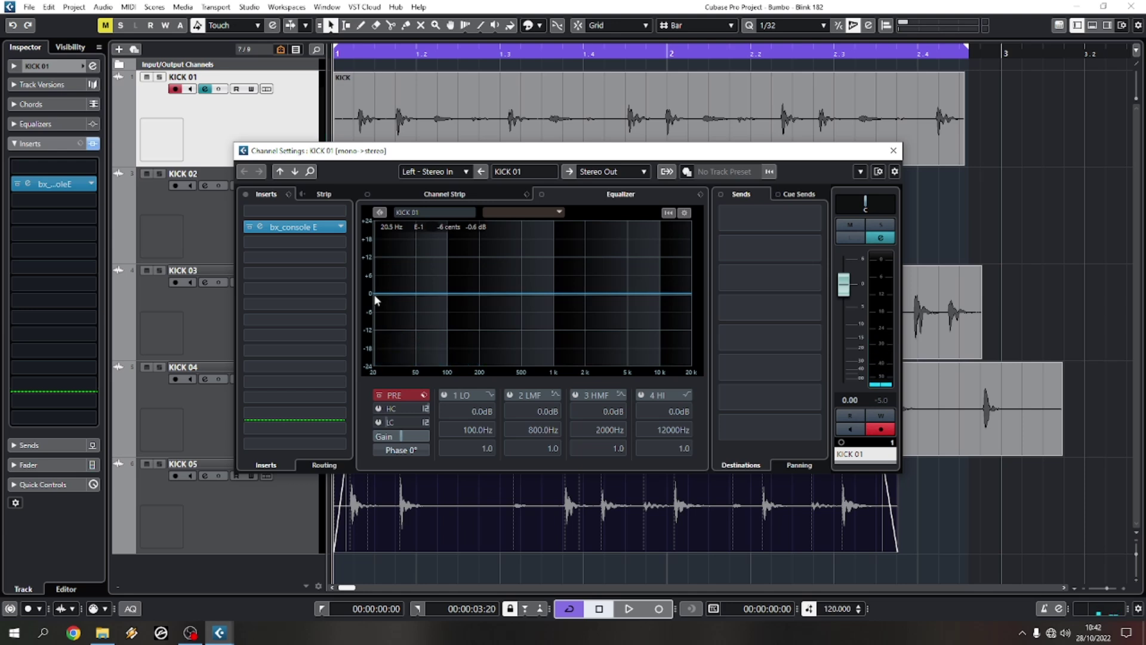
{"action": "key", "text": "space"}
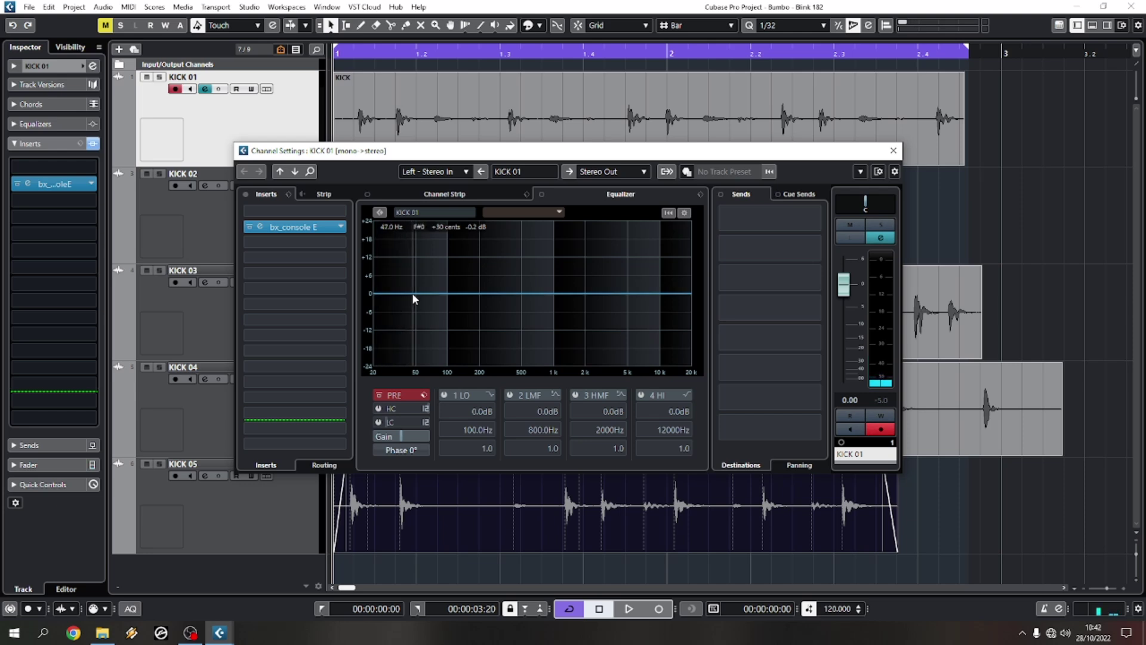
{"action": "key", "text": "space"}
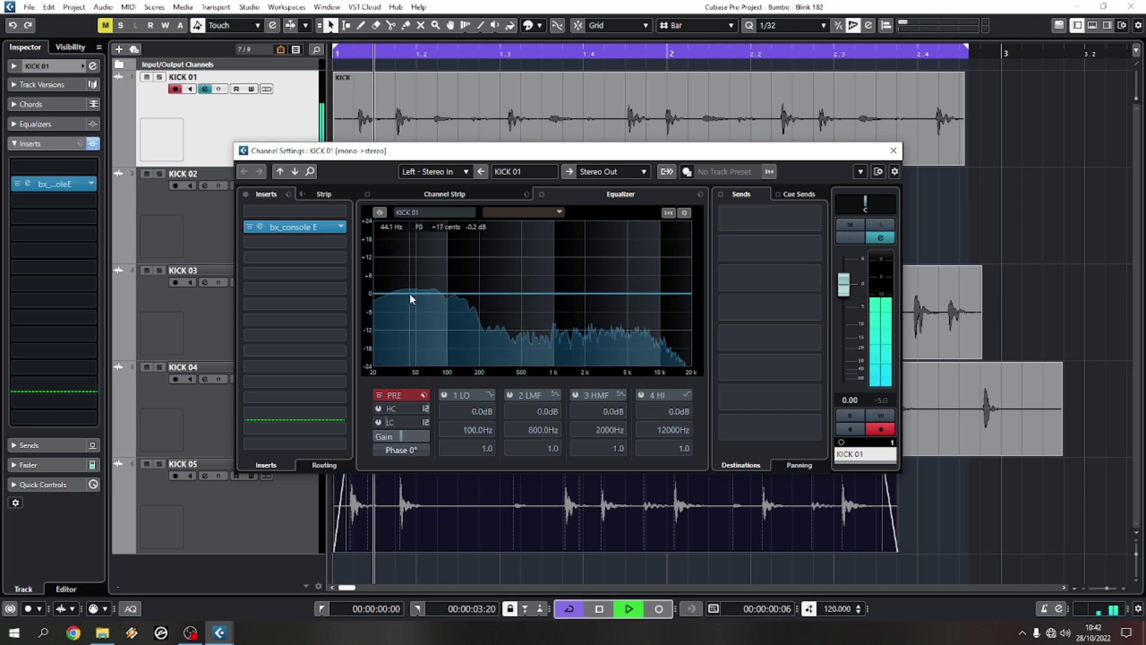
{"action": "key", "text": "space"}
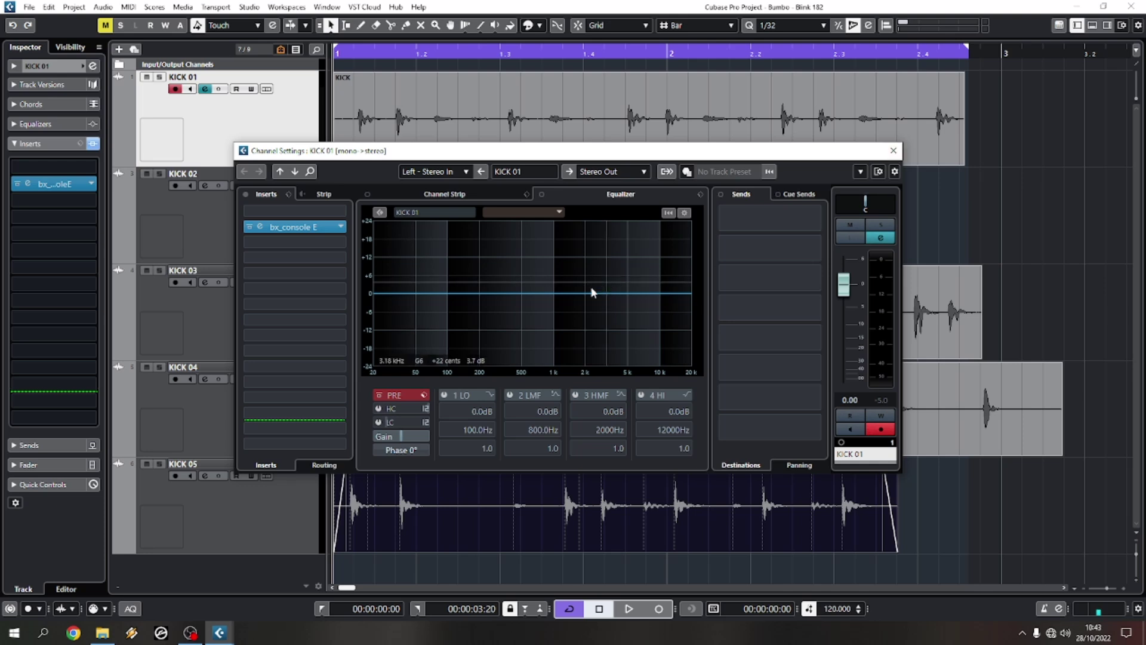
{"action": "key", "text": "space"}
{"action": "key", "text": "space"}
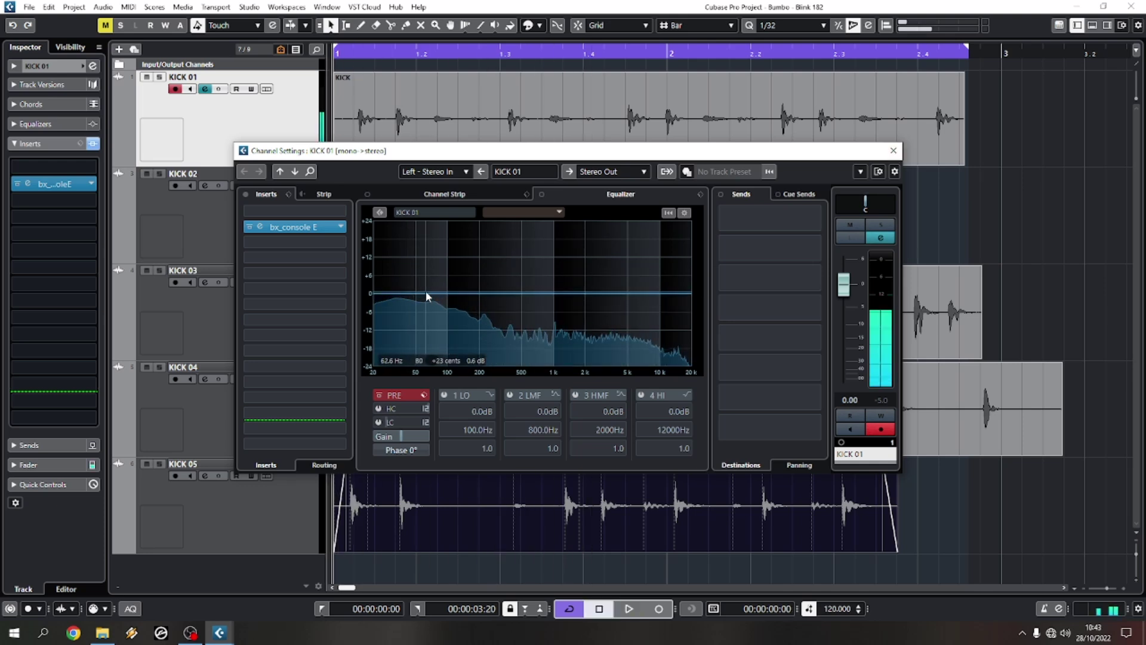
{"action": "key", "text": "space"}
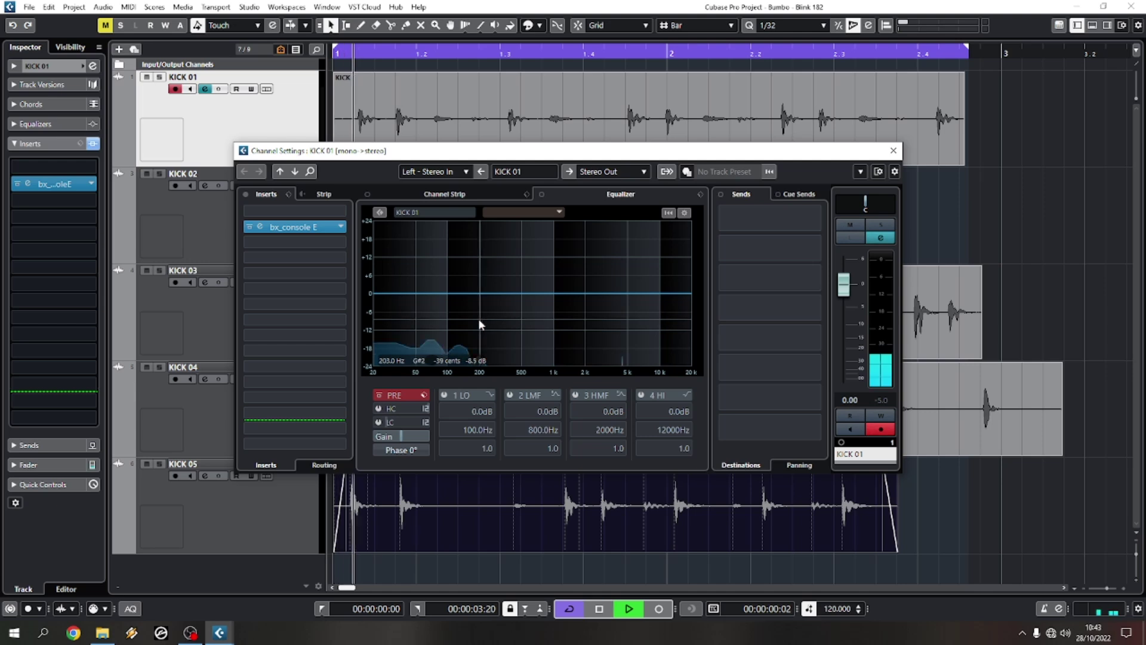
{"action": "key", "text": "space"}
{"action": "left_click", "coordinate": [893, 150]}
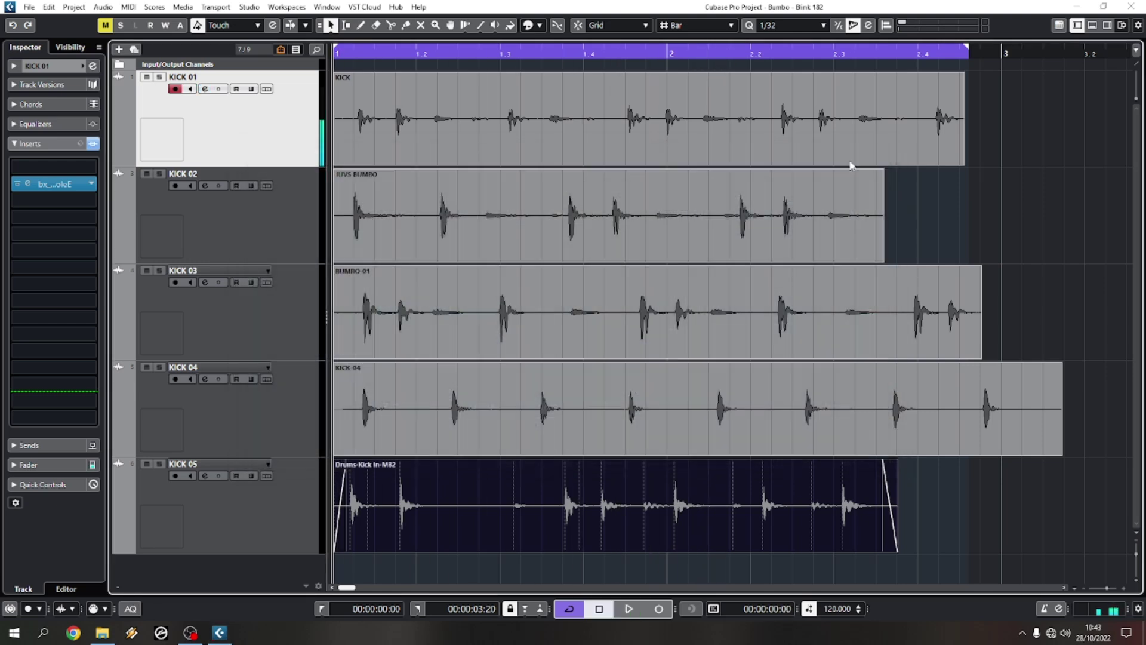
Reopen bx_console E on KICK 01 and audition an LF boost of about 8.5 dB
{"action": "left_click", "coordinate": [28, 184]}
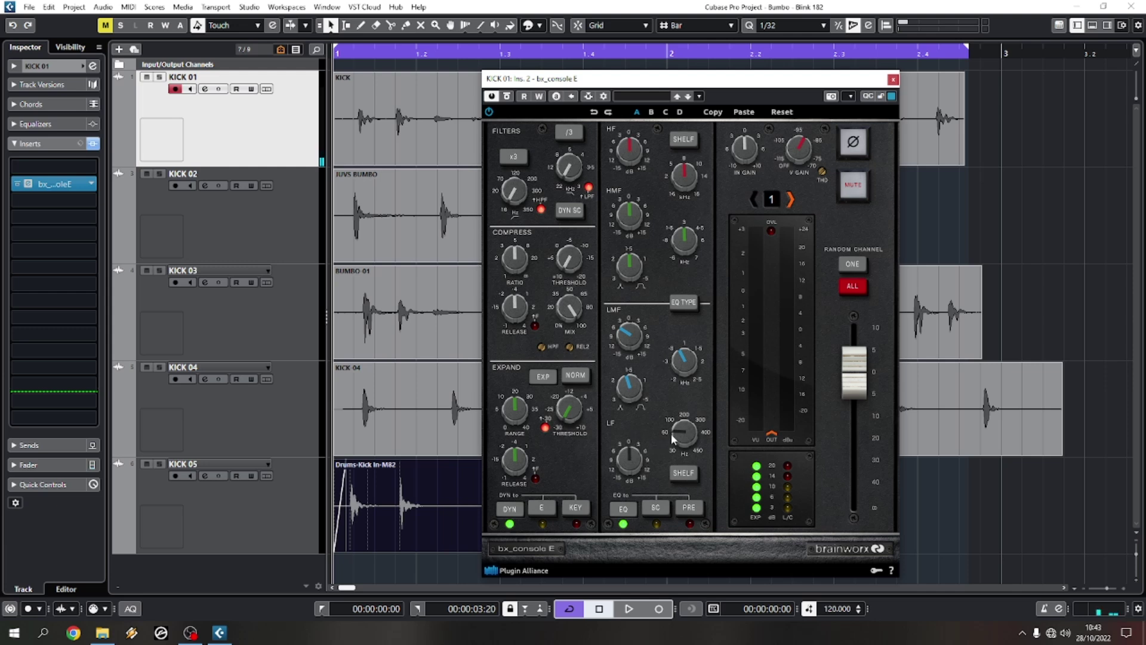
{"action": "key", "text": "space"}
{"action": "key", "text": "space"}
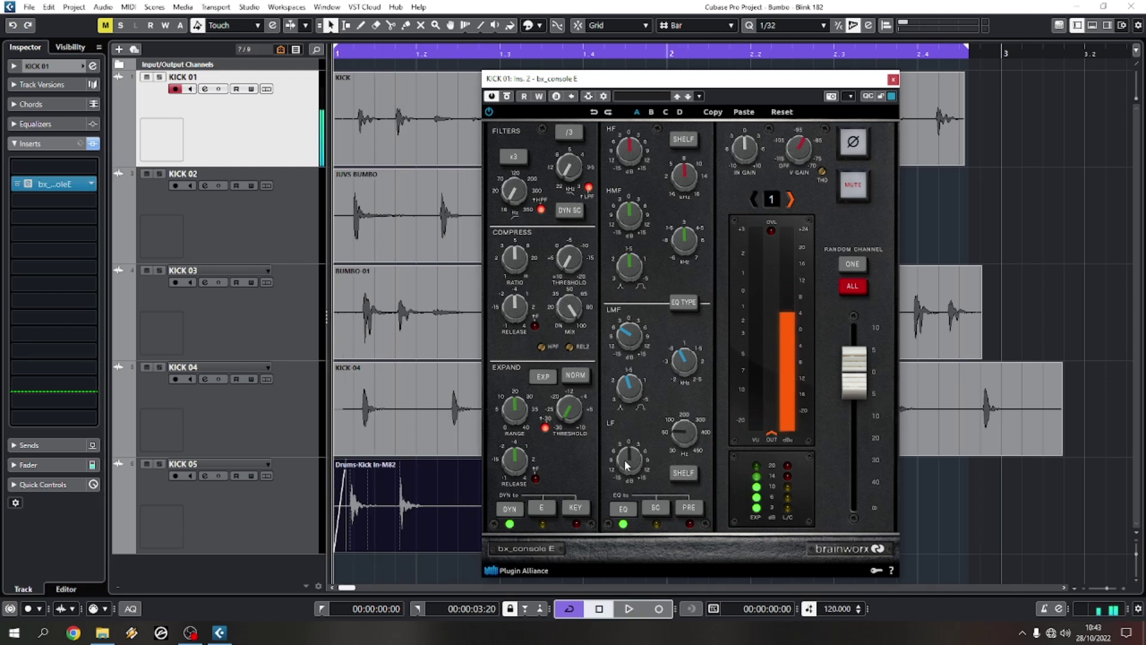
{"action": "key", "text": "space"}
{"action": "left_click_drag", "start_coordinate": [627, 465], "coordinate": [627, 439]}
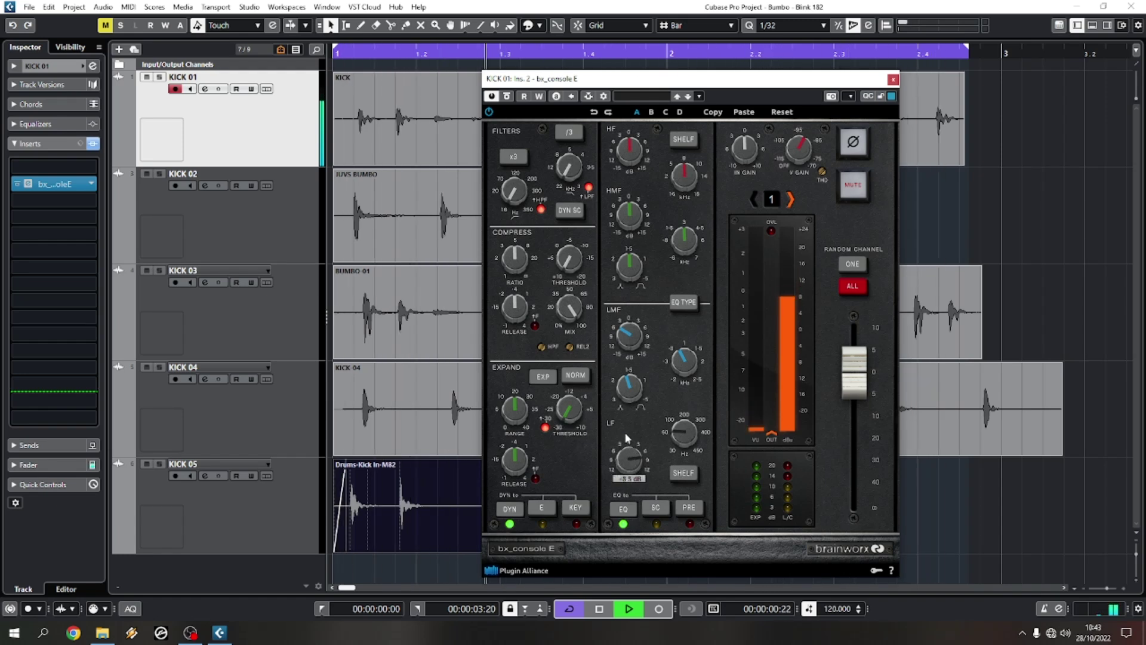
{"action": "key", "text": "space"}
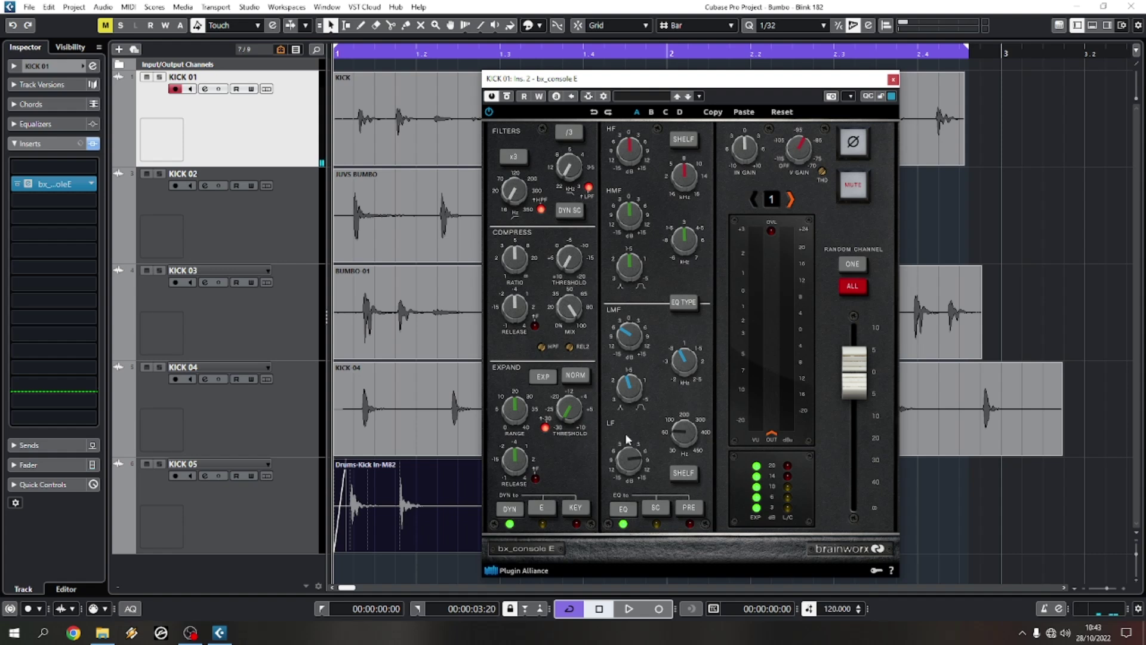
Sweep the LF gain between flat and a strong boost during playback, and settle on about +5 dB
{"action": "key", "text": "space"}
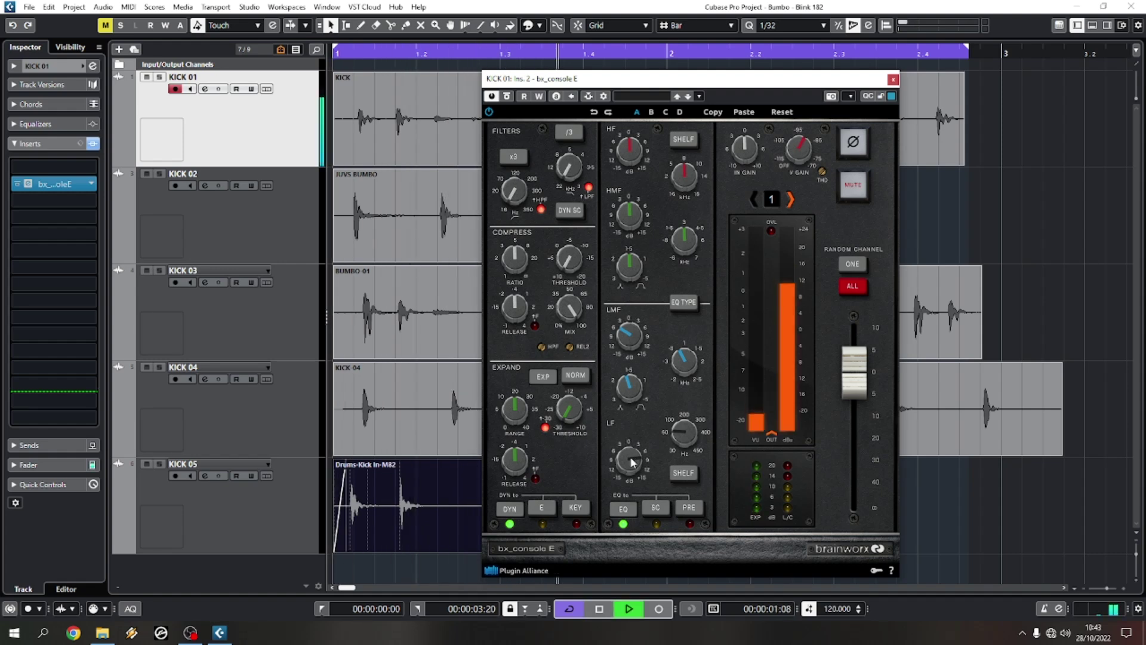
{"action": "key", "text": "space"}
{"action": "key", "text": "space"}
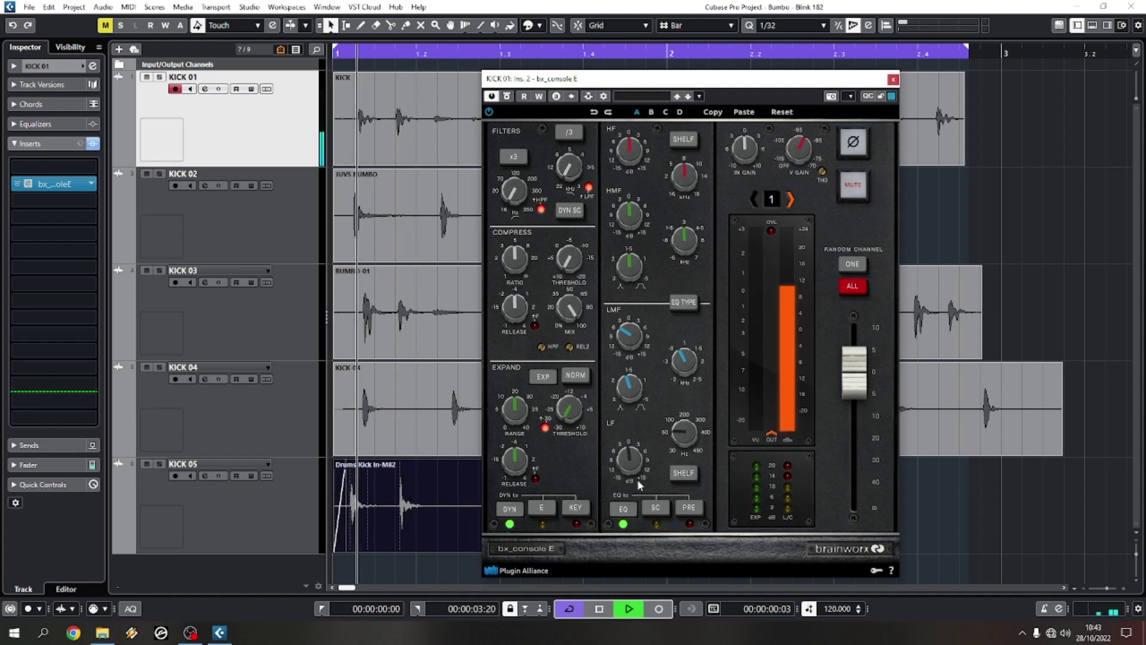
{"action": "left_click_drag", "start_coordinate": [638, 482], "coordinate": [635, 443]}
{"action": "key", "text": "space"}
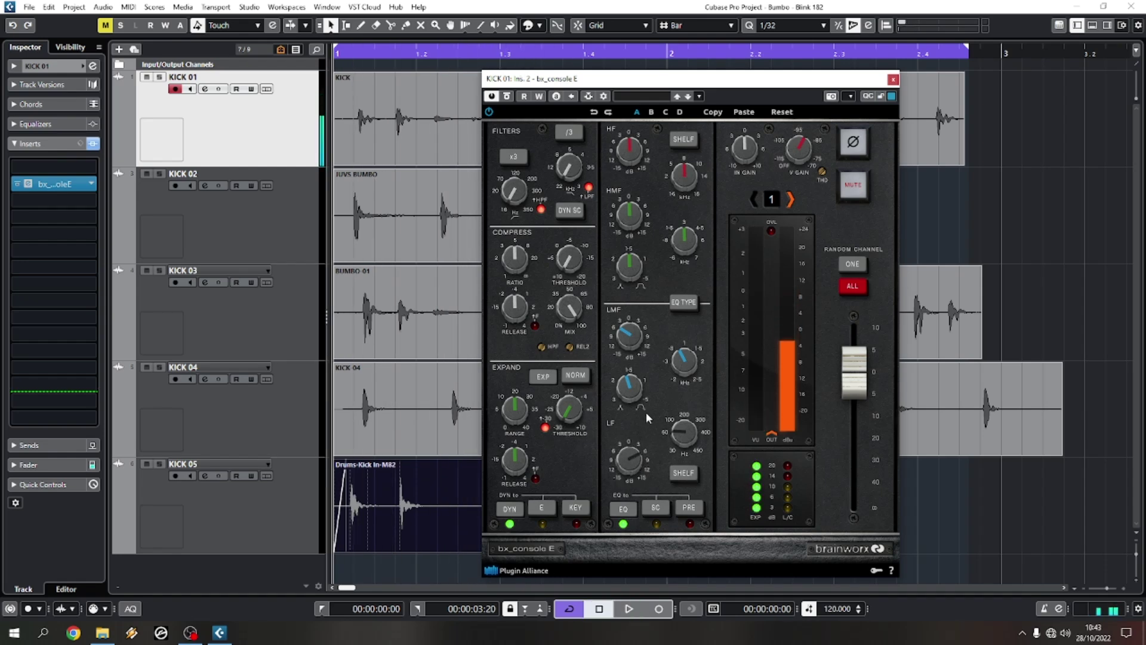
{"action": "left_click_drag", "start_coordinate": [635, 442], "coordinate": [629, 474]}
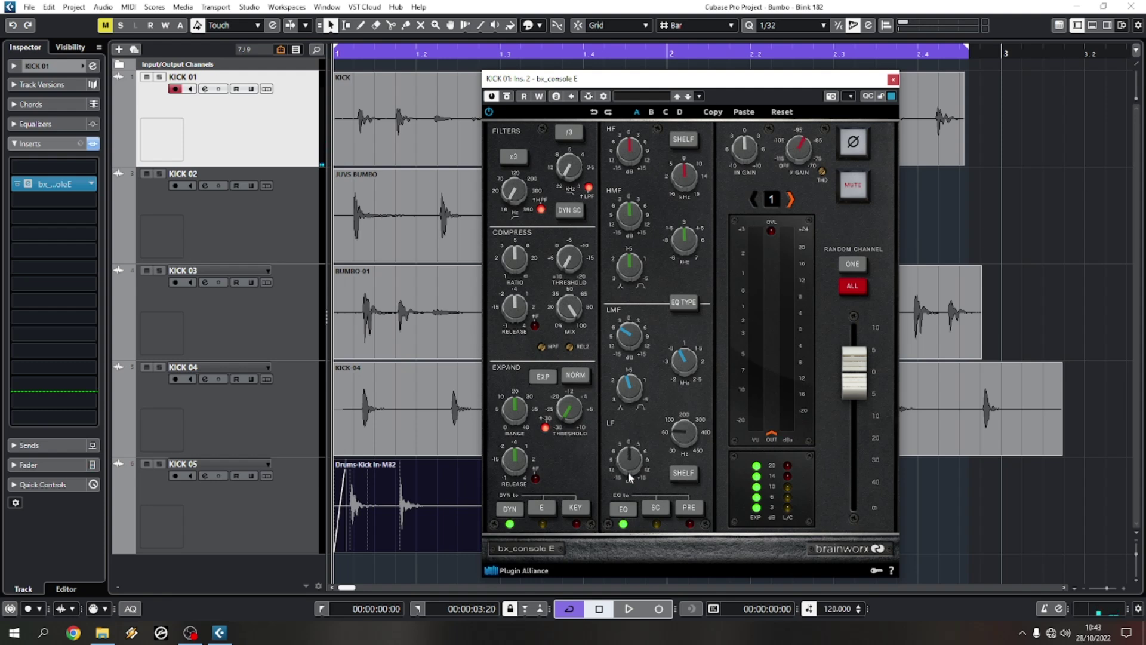
{"action": "left_click_drag", "start_coordinate": [629, 473], "coordinate": [629, 457]}
{"action": "key", "text": "space"}
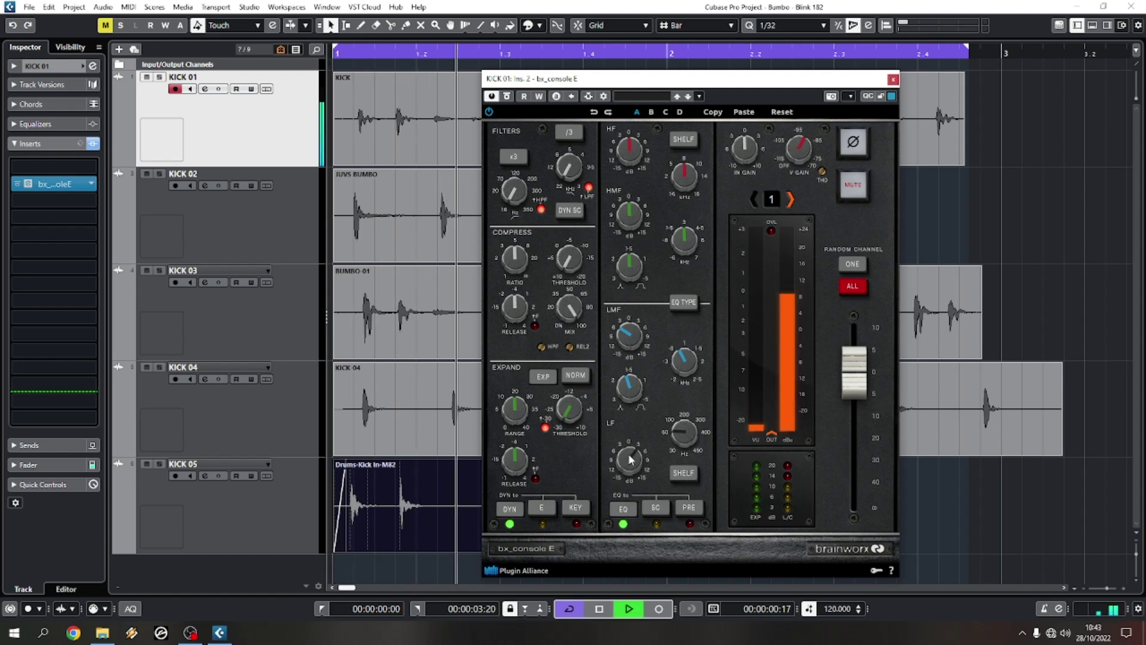
Compare the start of KICK 01 repeatedly with bx_console E bypassed and active to judge the LF boost
{"action": "left_click", "coordinate": [509, 97]}
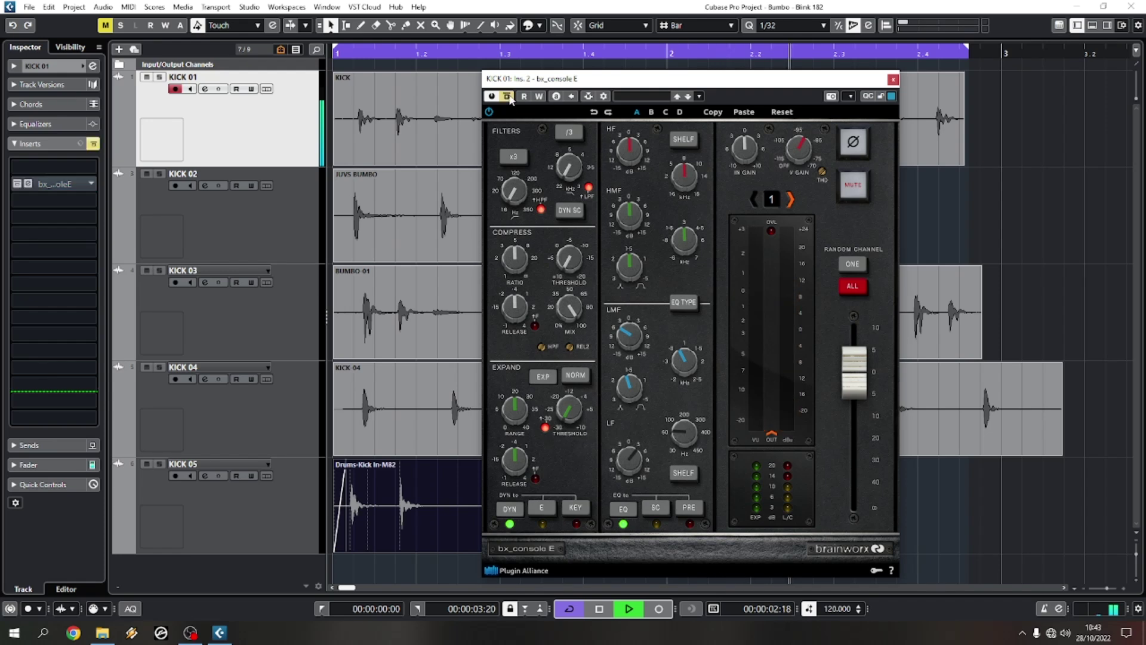
{"action": "key", "text": "space"}
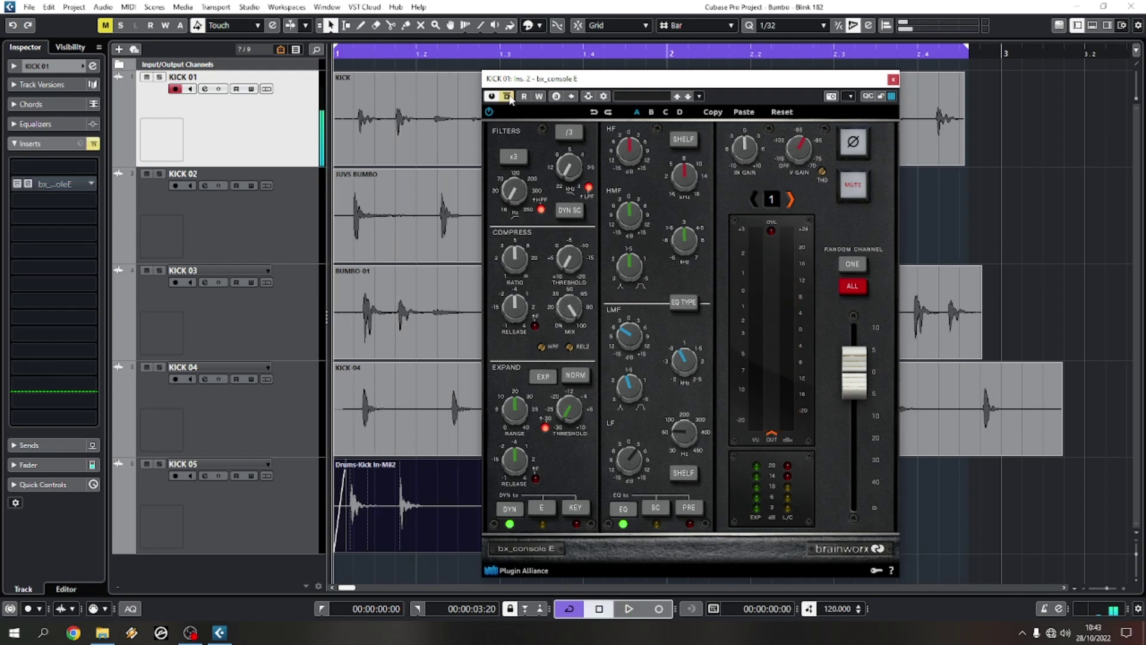
{"action": "left_click", "coordinate": [509, 97]}
{"action": "key", "text": "space"}
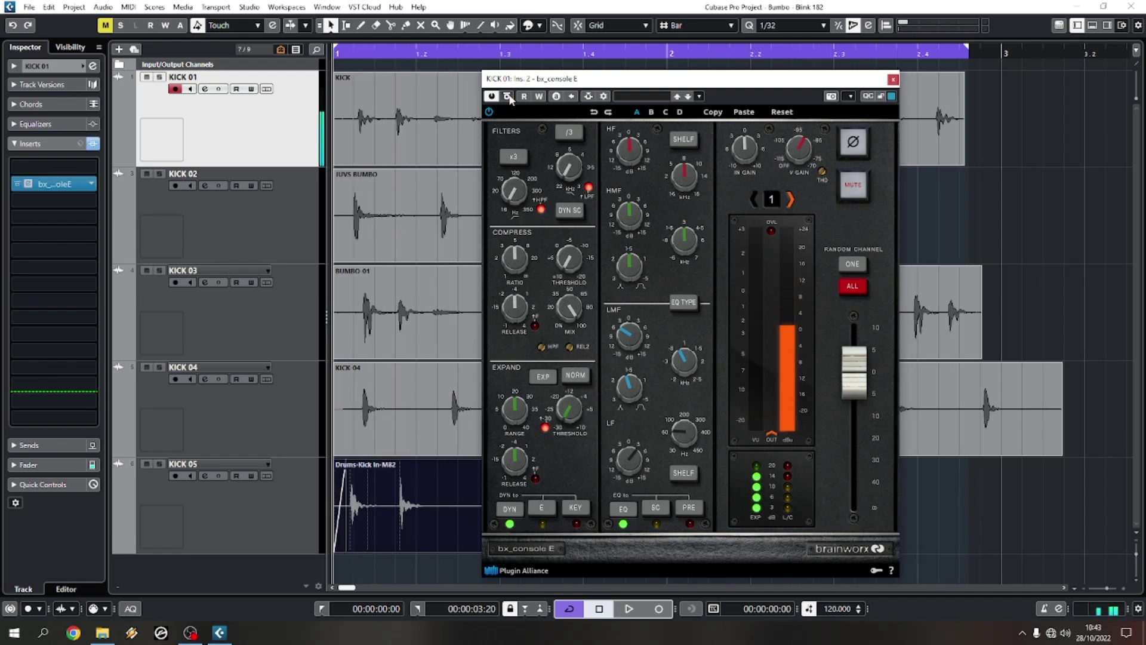
{"action": "left_click", "coordinate": [509, 97]}
{"action": "key", "text": "space"}
{"action": "key", "text": "space"}
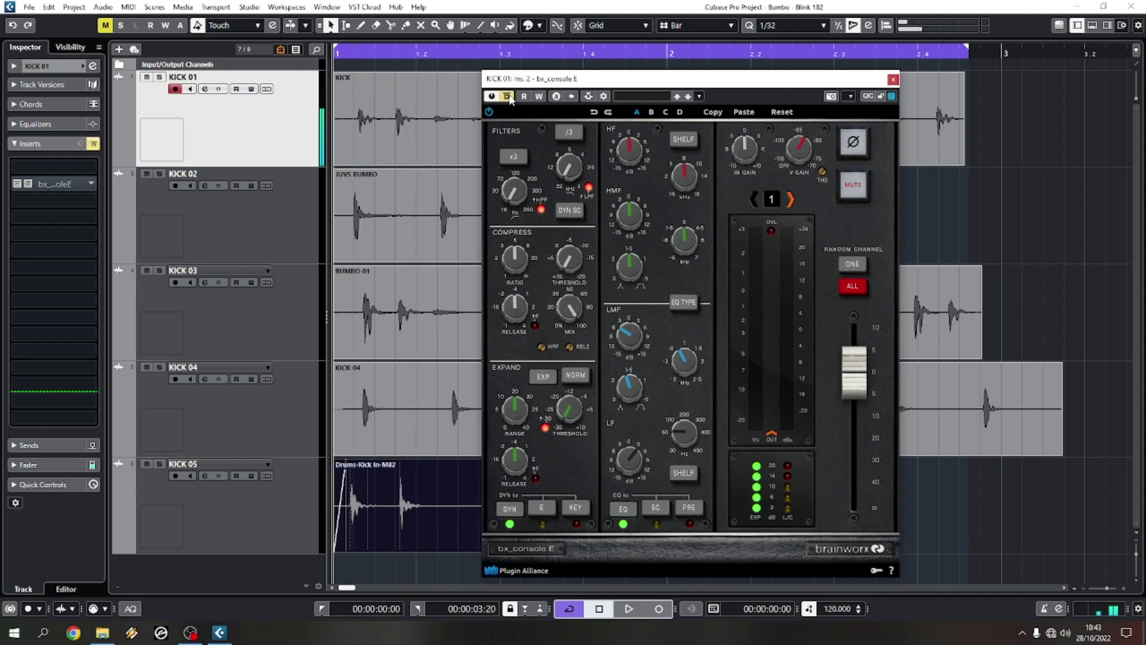
{"action": "left_click", "coordinate": [508, 97]}
{"action": "key", "text": "space"}
{"action": "key", "text": "space"}
{"action": "left_click", "coordinate": [509, 97]}
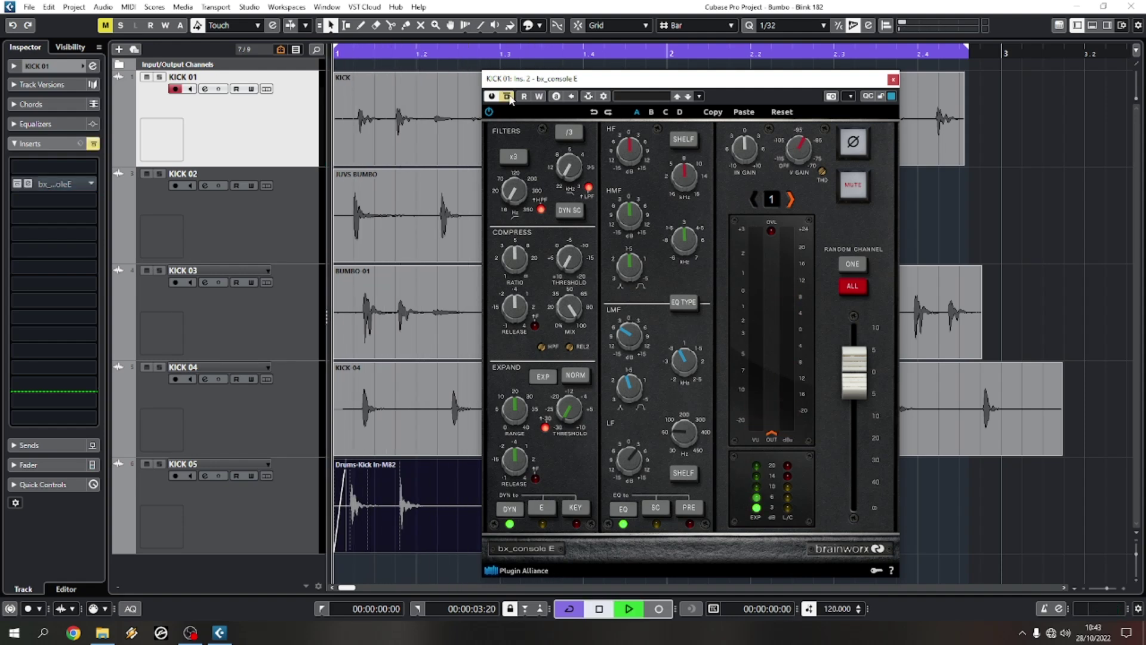
{"action": "key", "text": "space"}
{"action": "key", "text": "space"}
{"action": "left_click", "coordinate": [508, 97]}
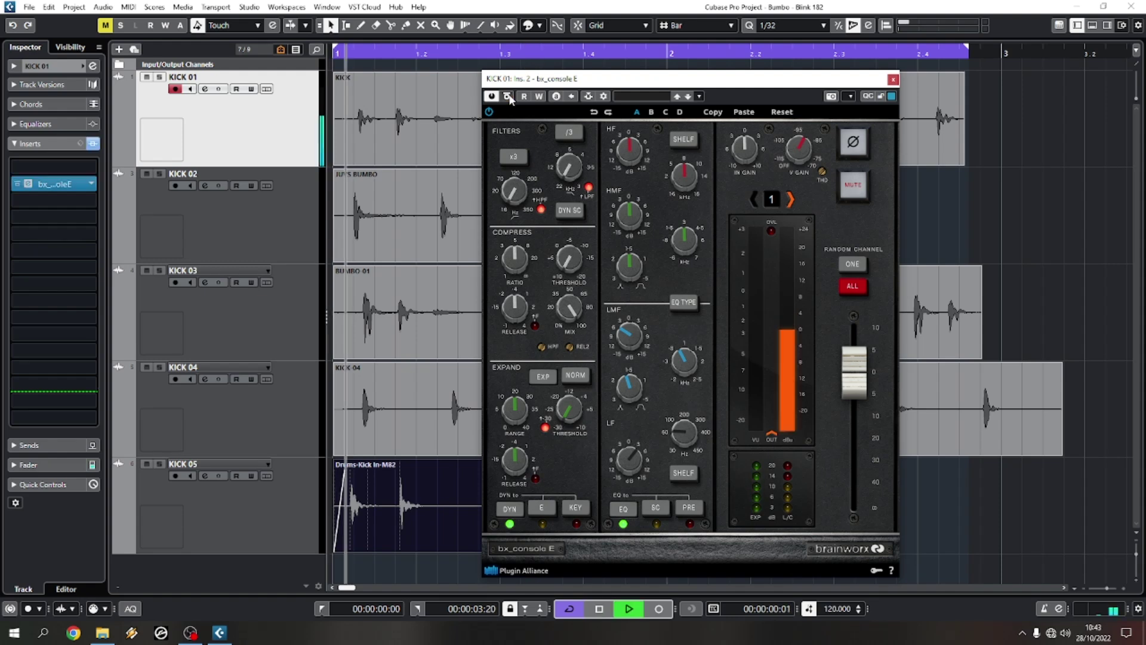
{"action": "key", "text": "space"}
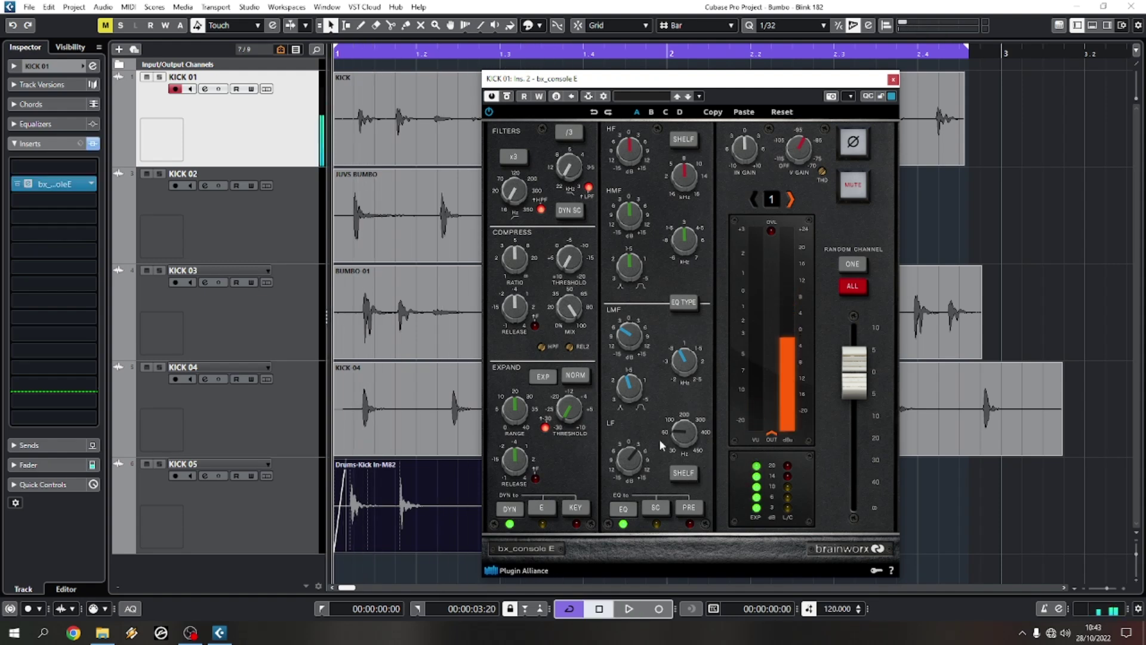
Switch the LF band's shelf mode on and off to demonstrate the option
{"action": "left_click", "coordinate": [685, 475]}
{"action": "left_click", "coordinate": [685, 475]}
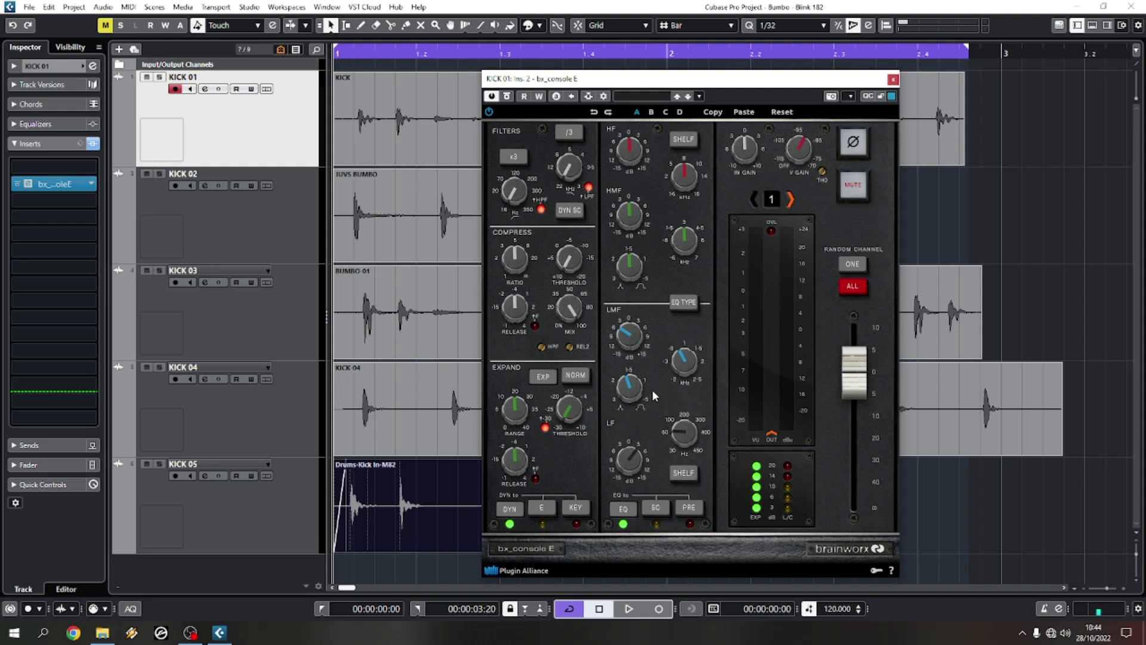
{"action": "left_click", "coordinate": [685, 474]}
{"action": "left_click", "coordinate": [685, 475]}
In KICK 02's channel equalizer, boost the high band 12.4 dB at 2588 Hz and set its type to High Shelf I
{"action": "left_click", "coordinate": [202, 186]}
{"action": "left_click", "coordinate": [893, 80]}
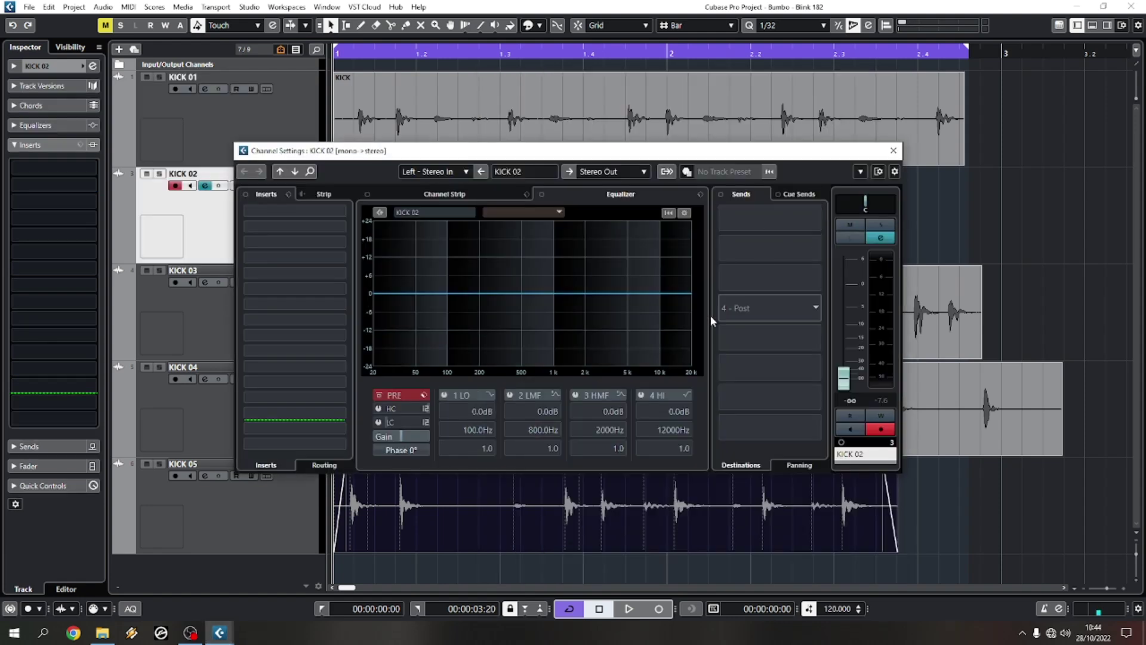
{"action": "left_click_drag", "start_coordinate": [668, 293], "coordinate": [593, 255]}
{"action": "left_click", "coordinate": [687, 394]}
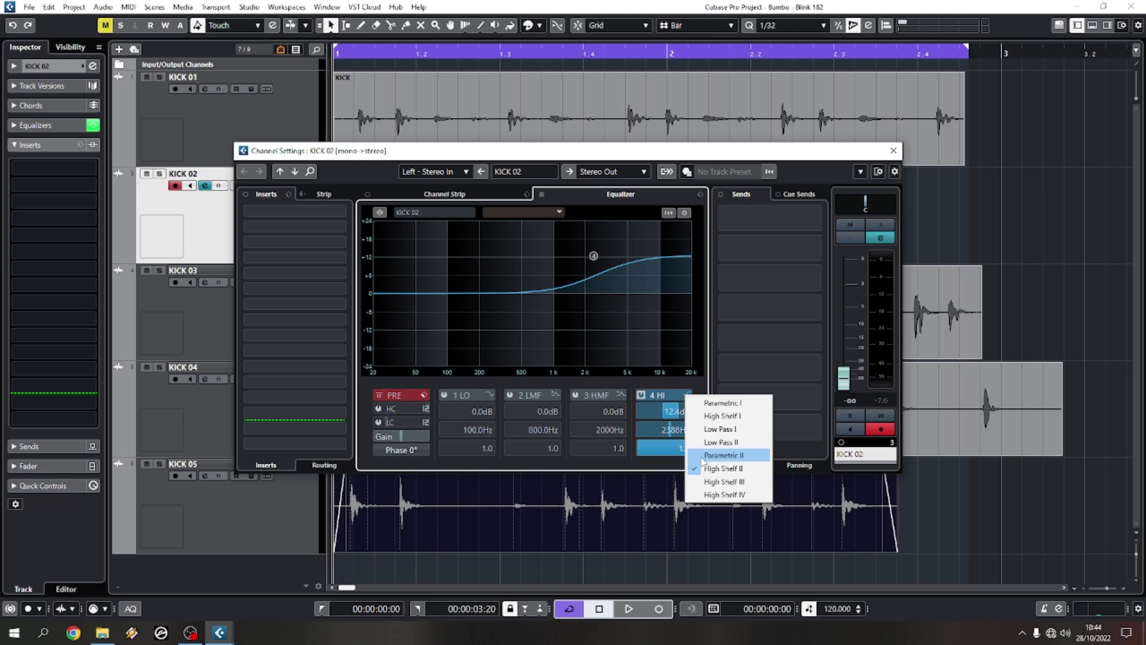
{"action": "left_click", "coordinate": [722, 416]}
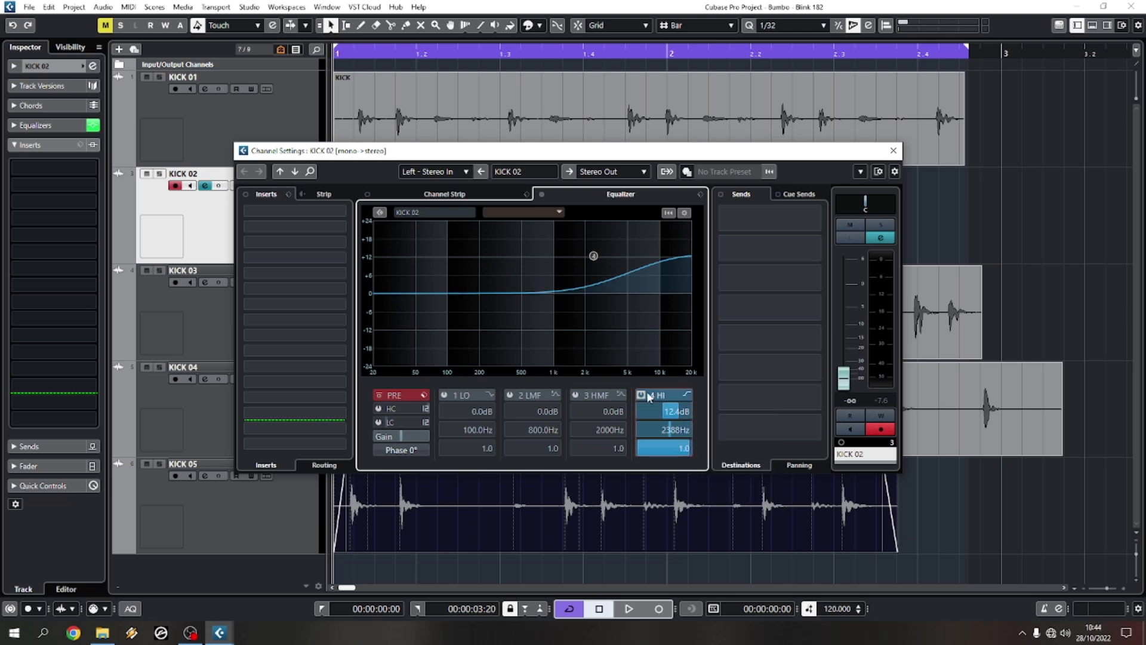
Lower KICK 02's high shelf to 7.5 dB at 2097 Hz, turn the high band off, and close the channel settings
{"action": "left_click_drag", "start_coordinate": [593, 255], "coordinate": [587, 271]}
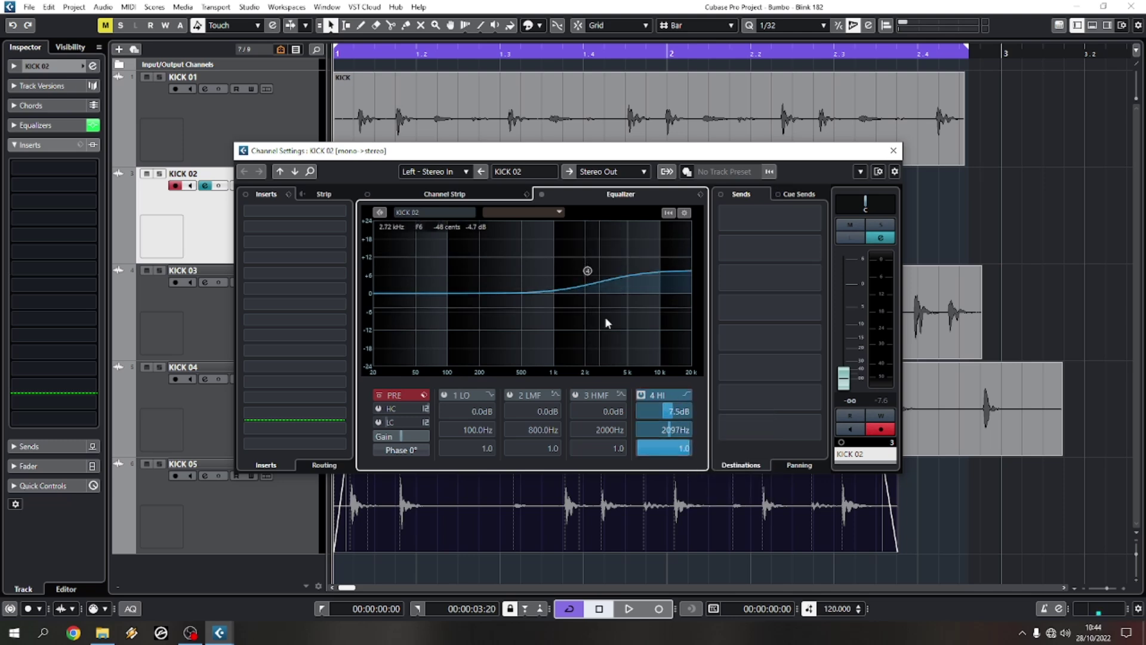
{"action": "left_click", "coordinate": [687, 397]}
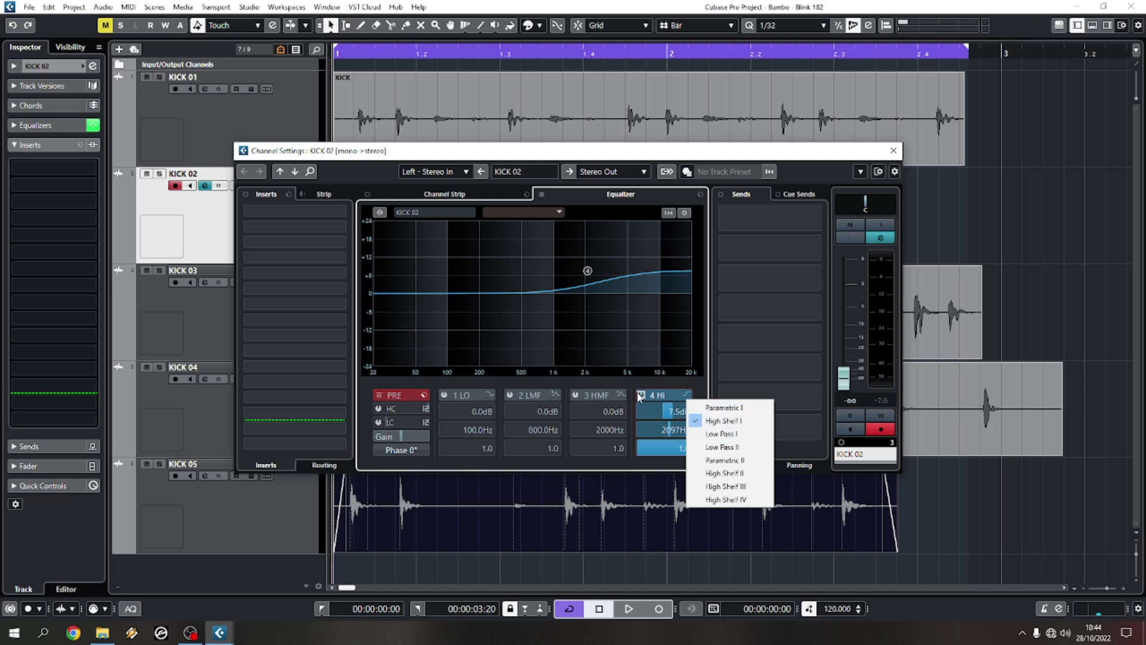
{"action": "left_click", "coordinate": [642, 394]}
{"action": "left_click", "coordinate": [893, 150]}
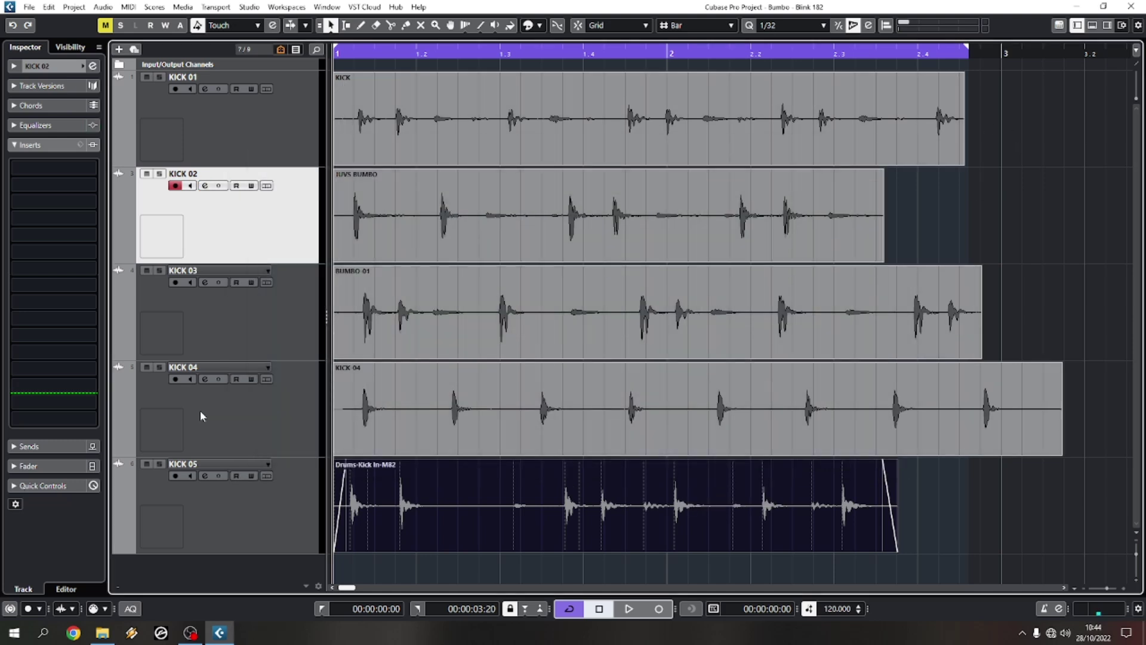
Open bx_console E on KICK 01, switch the LF band from shelf to bell, and play the loop to hear it
{"action": "left_click", "coordinate": [261, 152]}
{"action": "left_click", "coordinate": [30, 185]}
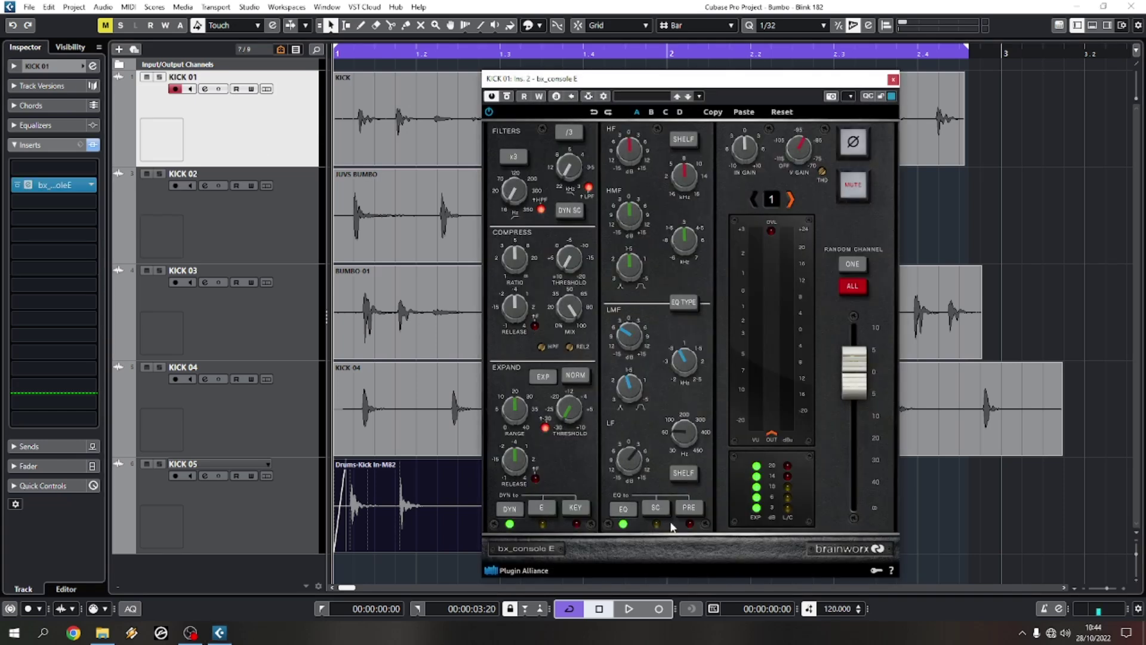
{"action": "left_click", "coordinate": [684, 476]}
{"action": "key", "text": "space"}
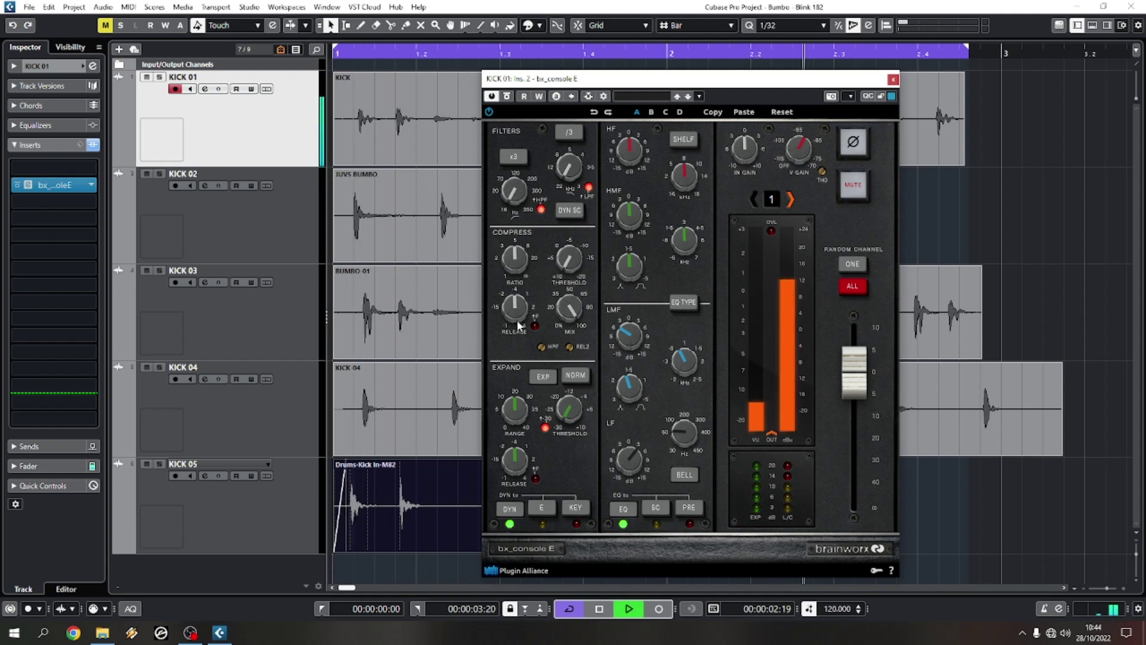
{"action": "key", "text": "space"}
Raise the high-pass filter frequency and compare KICK 01 with bx_console E bypassed and active
{"action": "left_click_drag", "start_coordinate": [512, 211], "coordinate": [522, 173]}
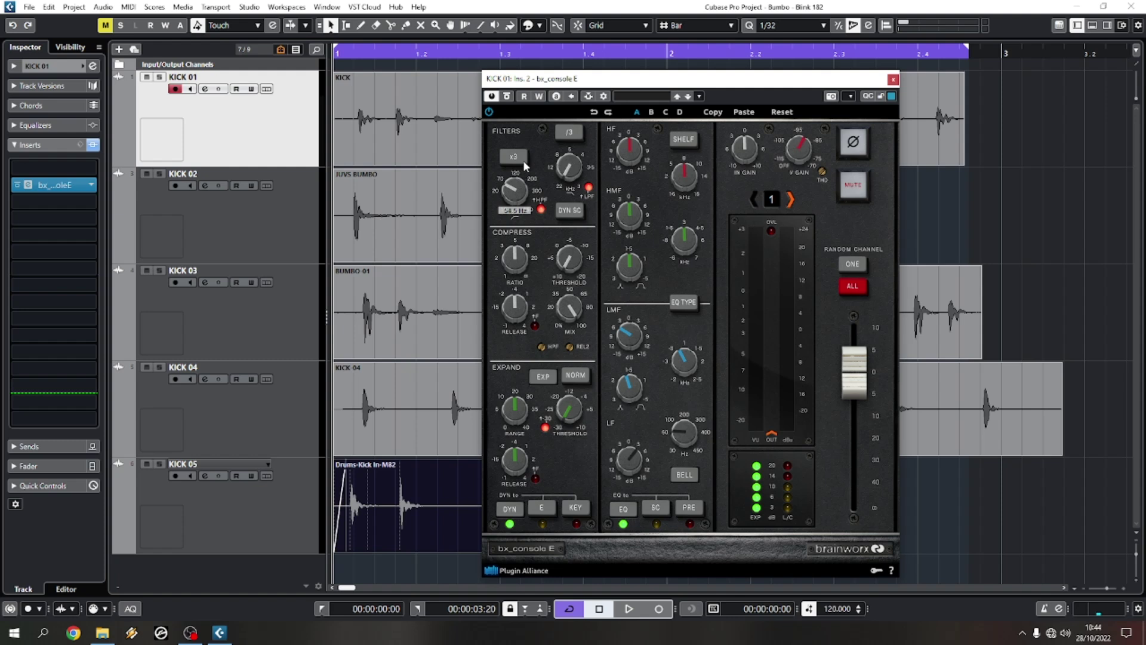
{"action": "key", "text": "space"}
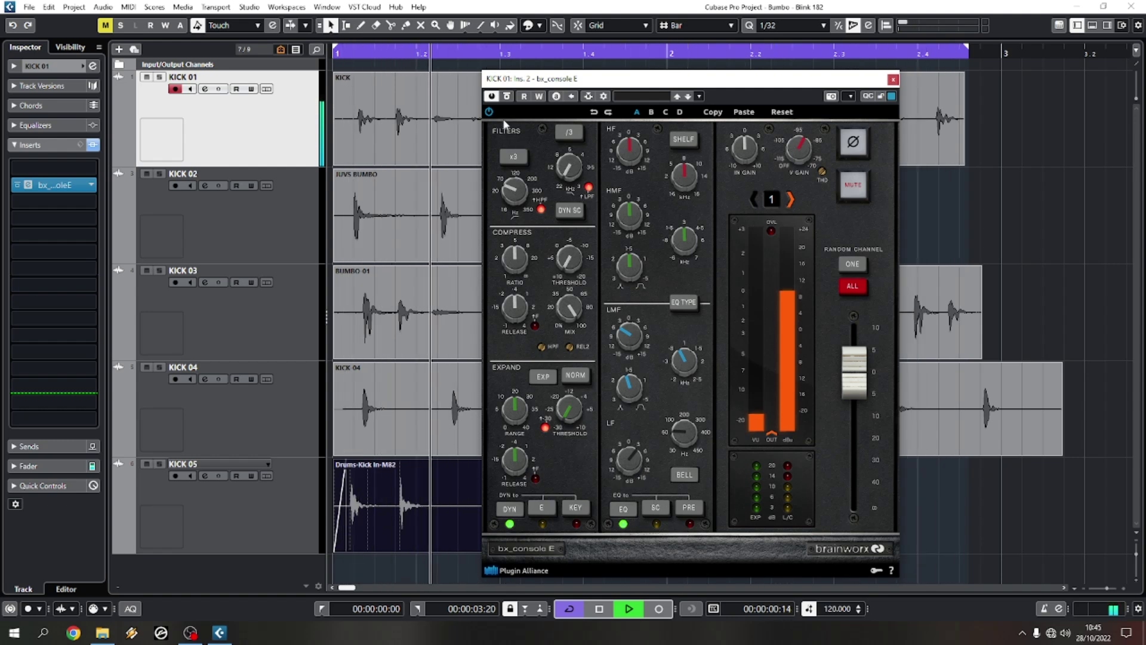
{"action": "left_click", "coordinate": [507, 96]}
{"action": "key", "text": "space"}
{"action": "left_click", "coordinate": [507, 96]}
{"action": "key", "text": "space"}
{"action": "key", "text": "space"}
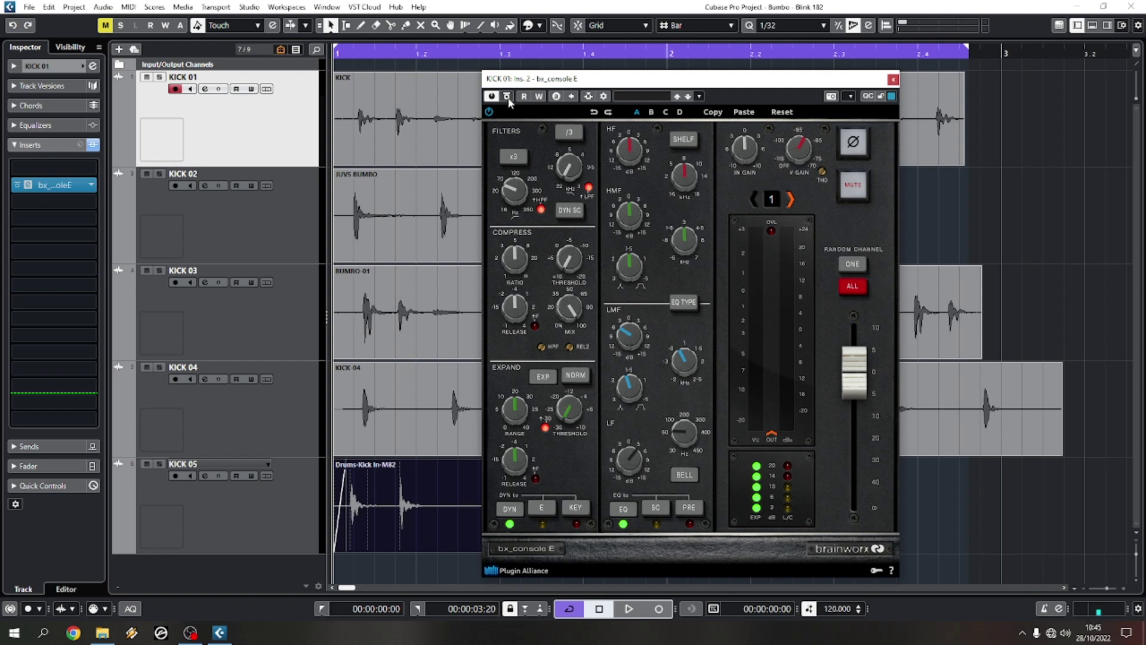
{"action": "left_click_drag", "start_coordinate": [601, 84], "coordinate": [584, 84]}
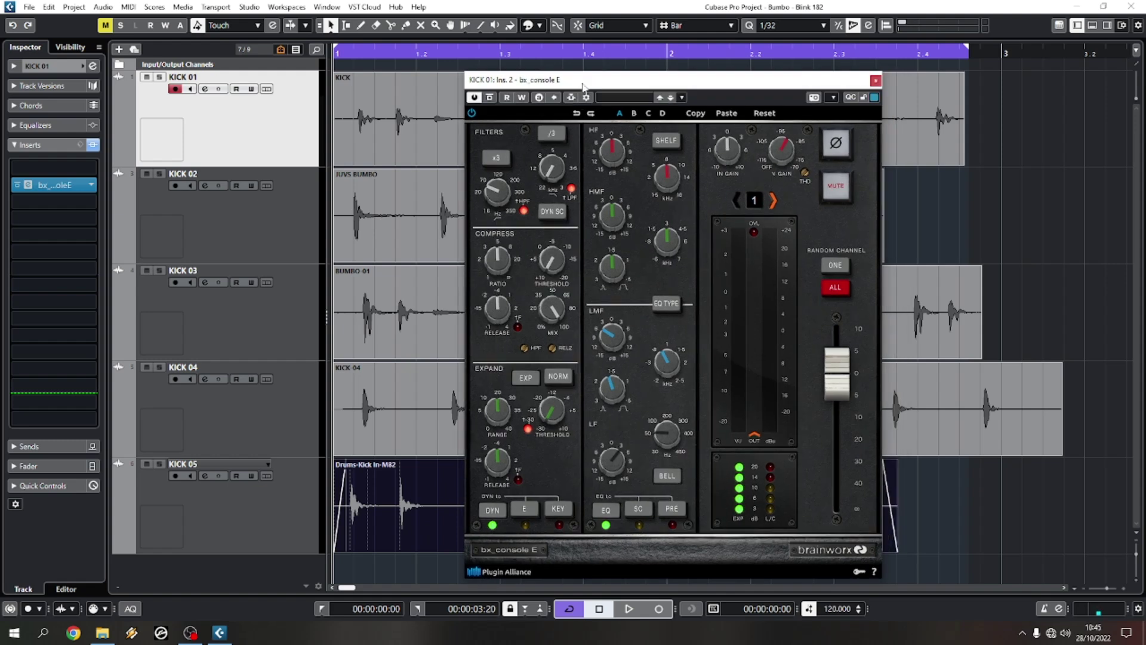
{"action": "key", "text": "space"}
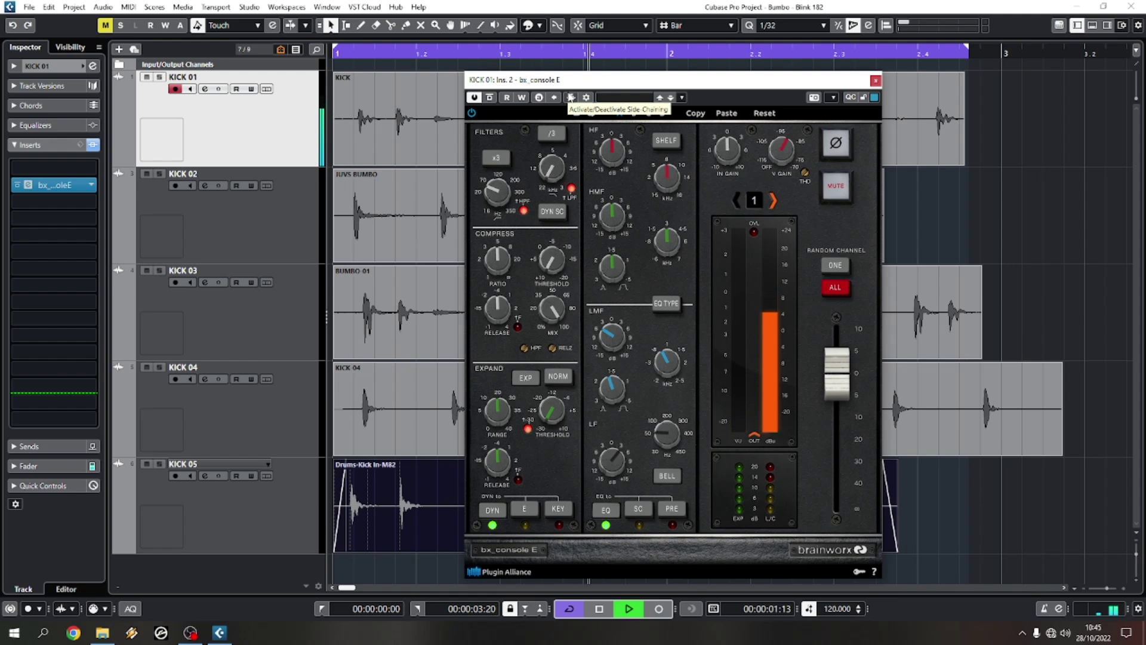
{"action": "key", "text": "space"}
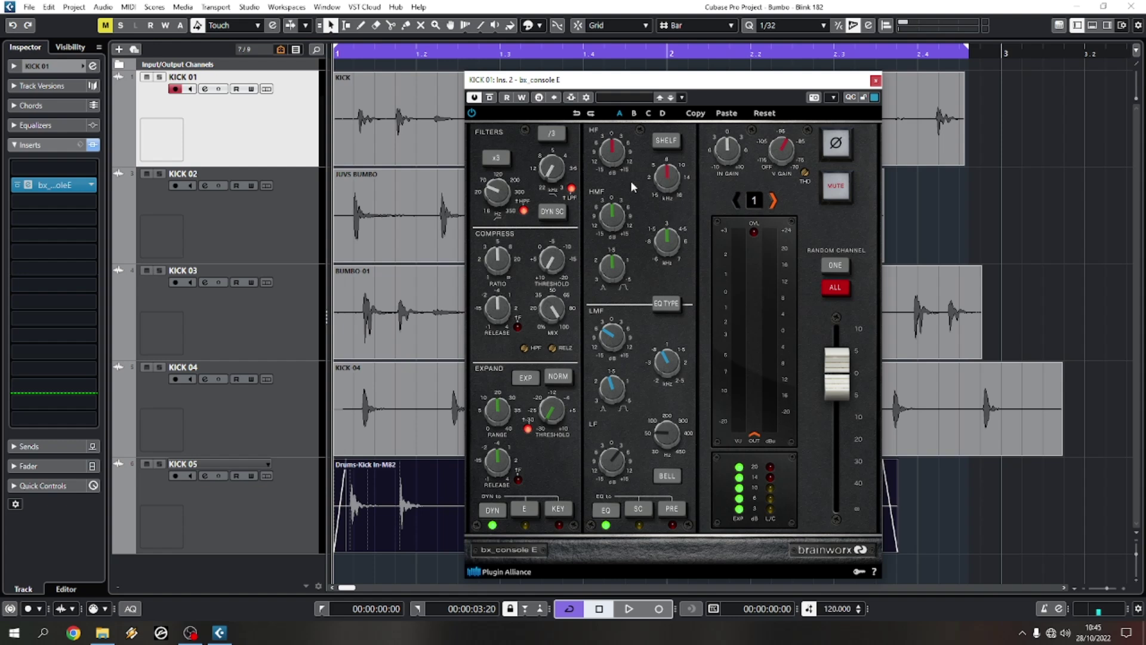
Give the HMF band a wide Q and a frequency of about 4.5 kHz, and boost its gain during playback
{"action": "left_click_drag", "start_coordinate": [643, 85], "coordinate": [586, 88]}
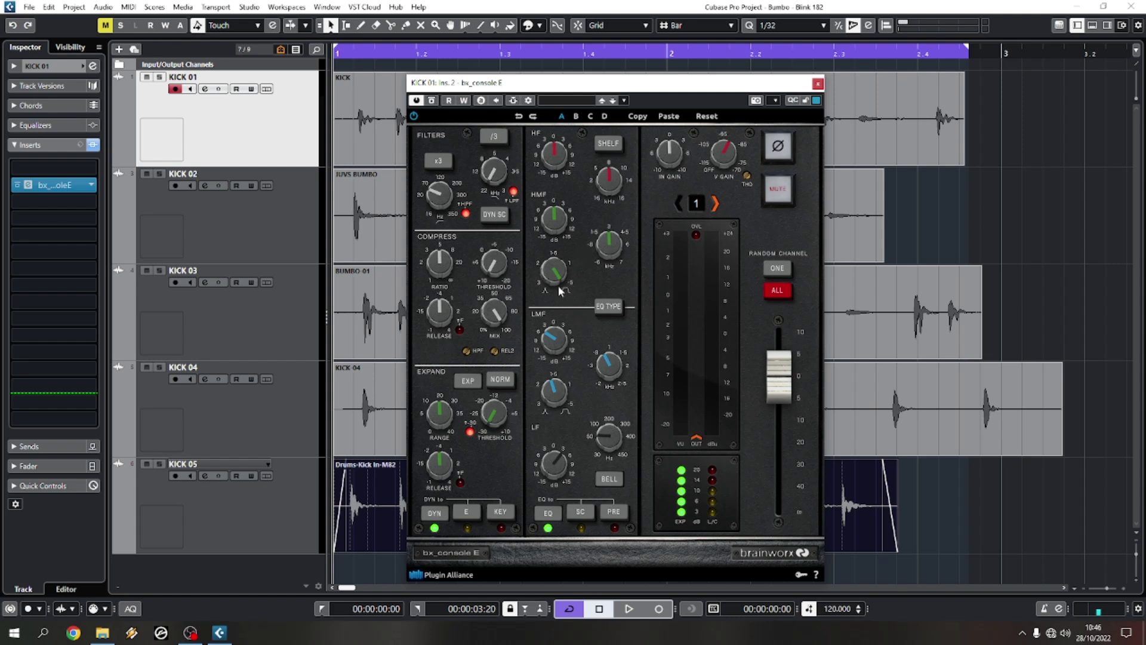
{"action": "left_click_drag", "start_coordinate": [602, 249], "coordinate": [608, 241]}
{"action": "key", "text": "space"}
{"action": "mouse_move", "coordinate": [557, 213]}
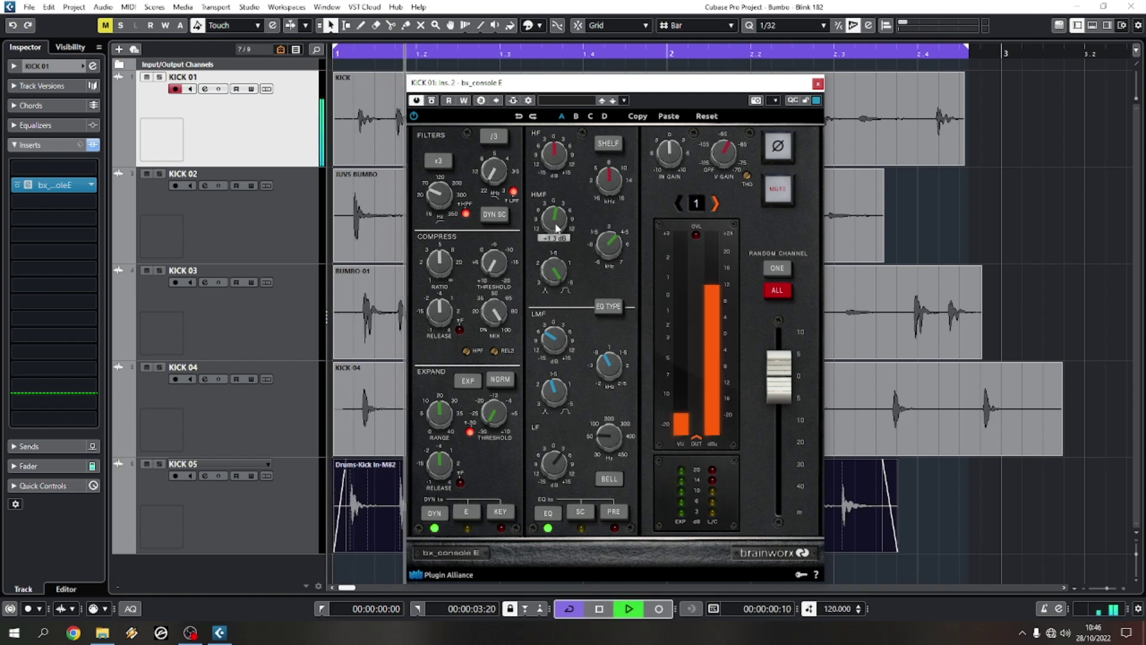
{"action": "key", "text": "space"}
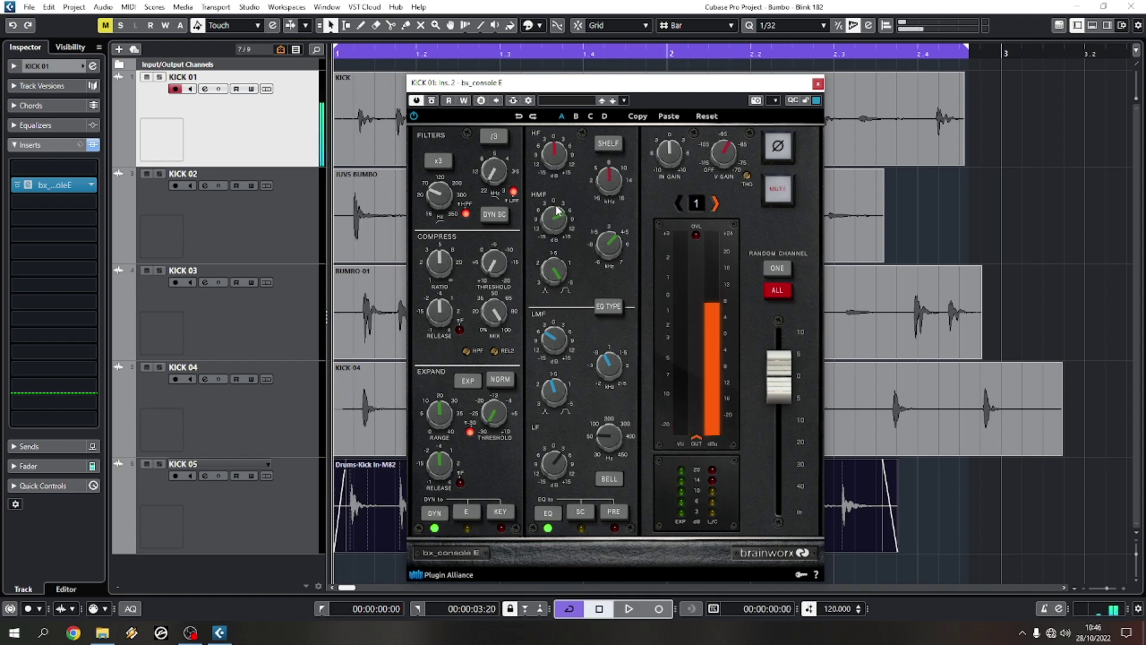
Sweep the HMF gain from around flat up to about +6.3 dB while KICK 01 plays
{"action": "left_click_drag", "start_coordinate": [556, 210], "coordinate": [556, 220]}
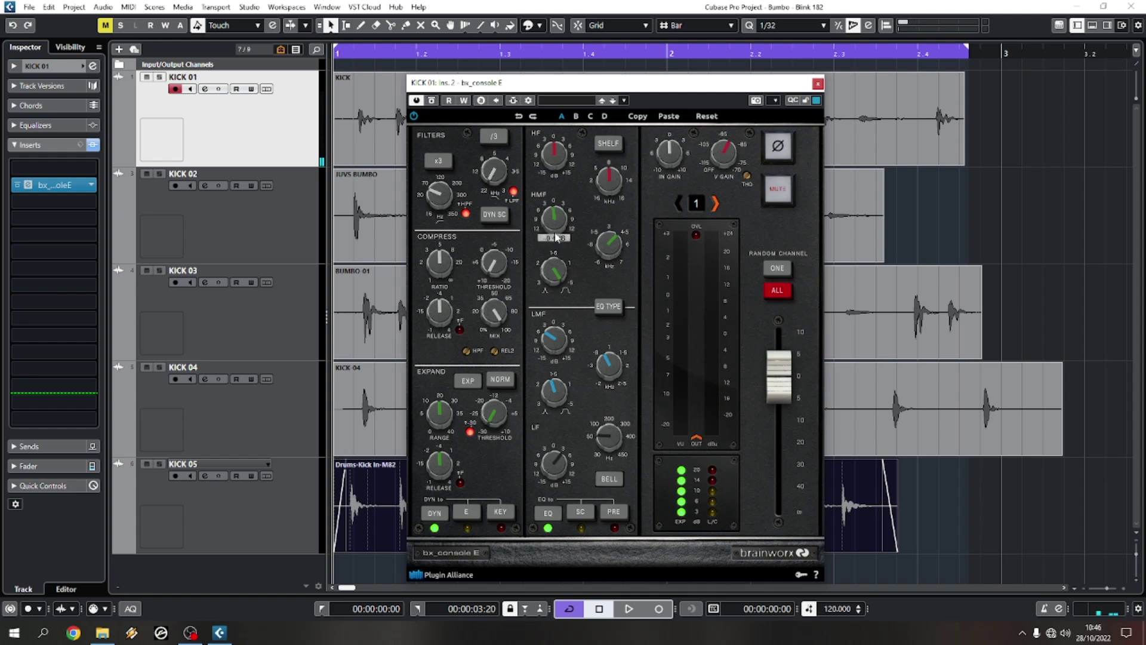
{"action": "key", "text": "space"}
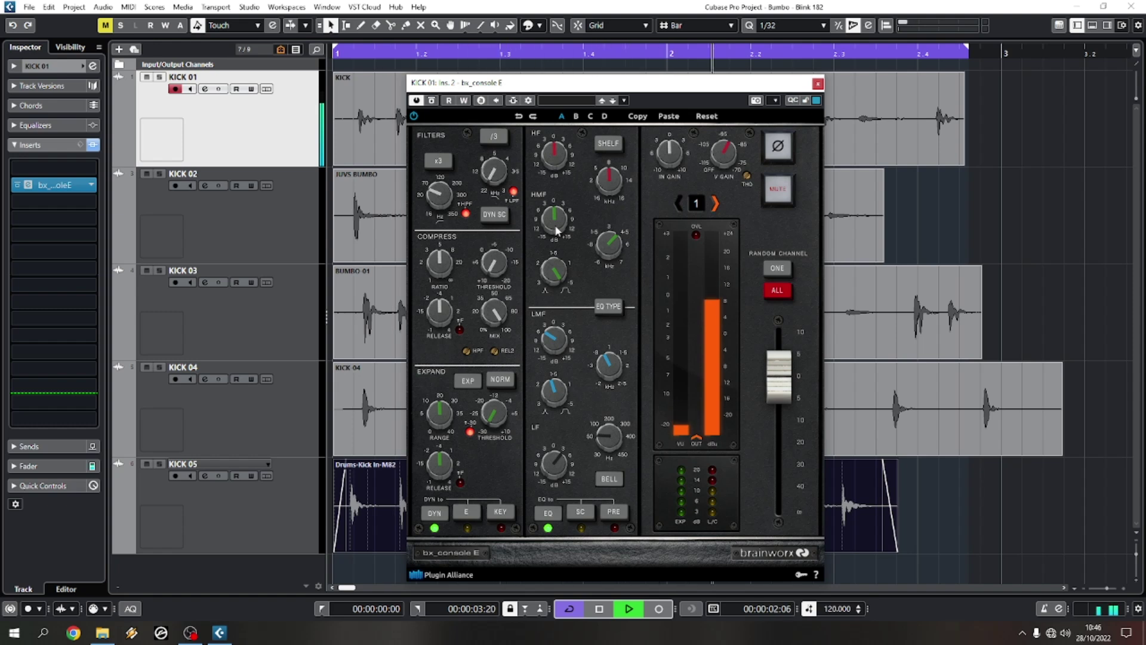
{"action": "left_click_drag", "start_coordinate": [556, 230], "coordinate": [558, 218]}
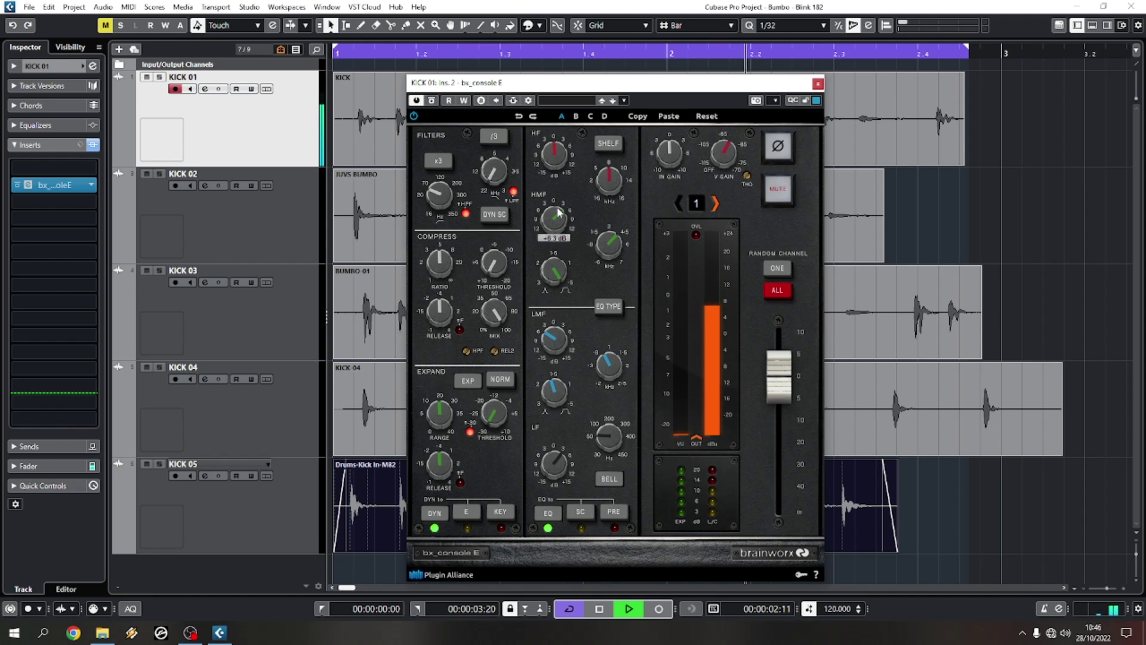
{"action": "key", "text": "space"}
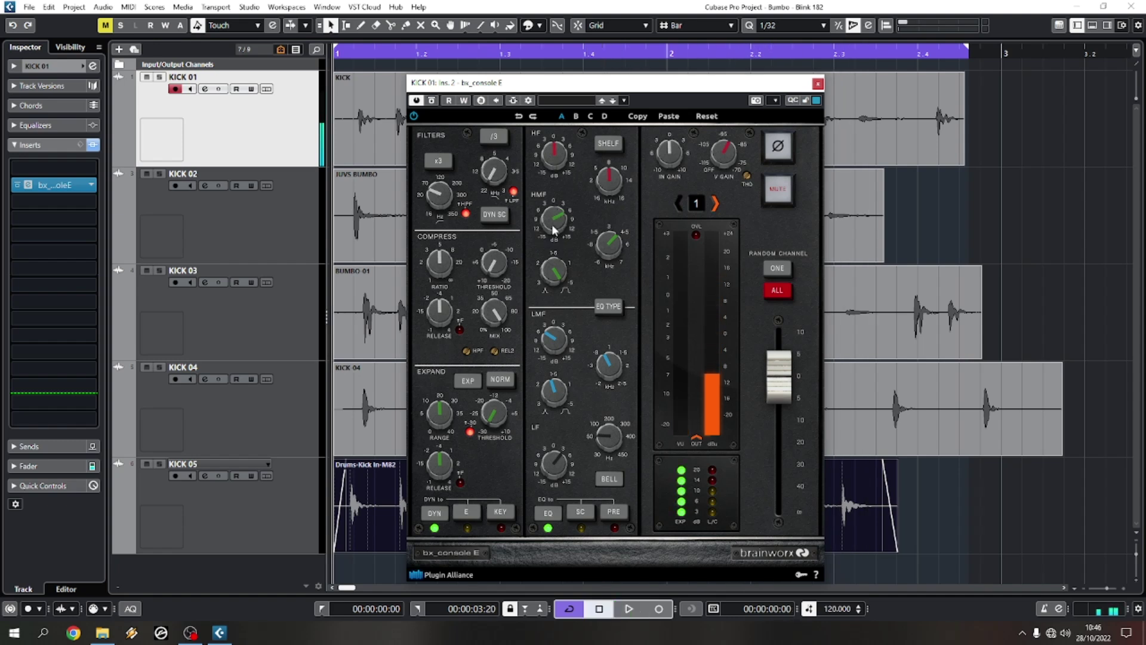
Compare KICK 01 with bx_console E bypassed and active, and sweep the HMF gain between a slight cut and a boost
{"action": "left_click", "coordinate": [431, 101]}
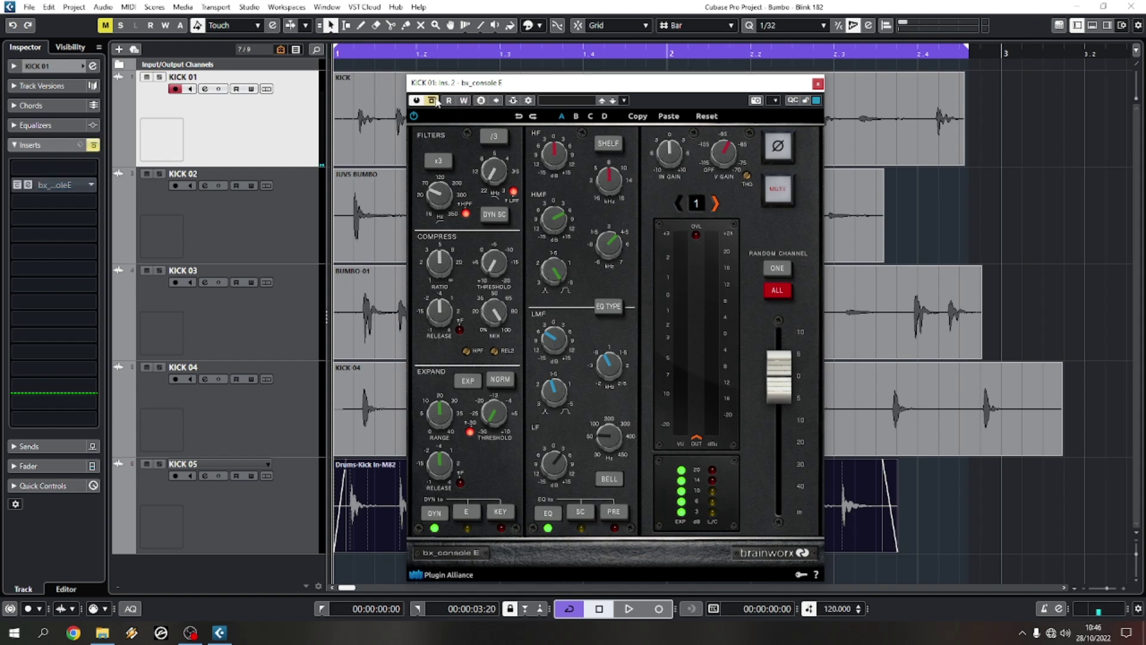
{"action": "key", "text": "space"}
{"action": "left_click", "coordinate": [432, 100]}
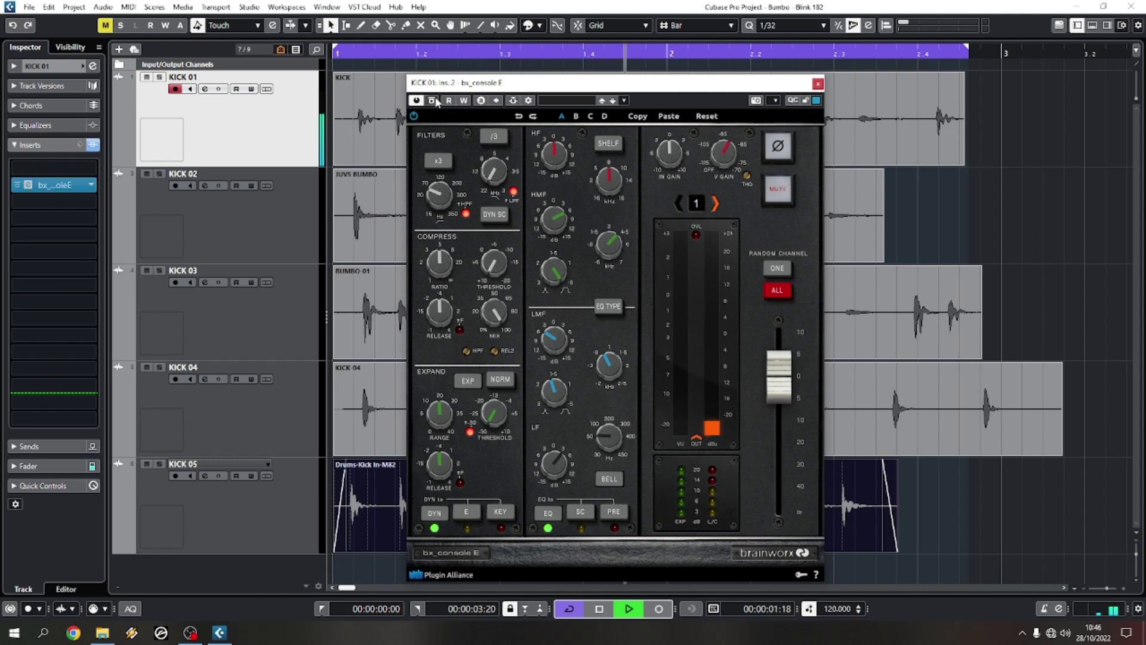
{"action": "left_click_drag", "start_coordinate": [555, 219], "coordinate": [551, 240]}
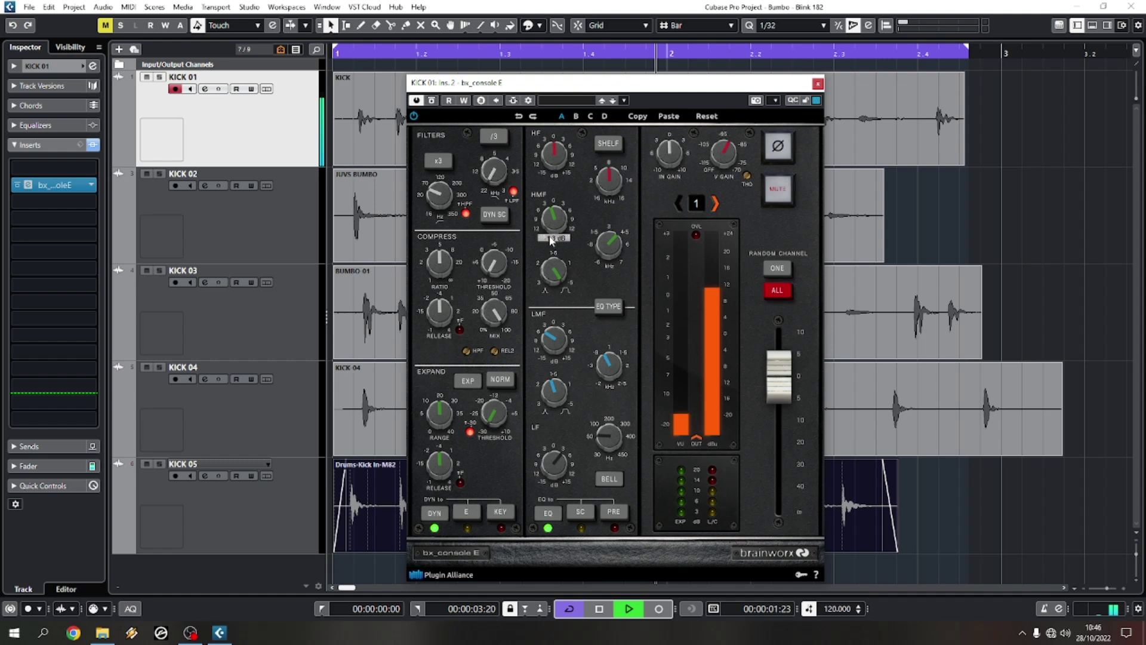
{"action": "key", "text": "space"}
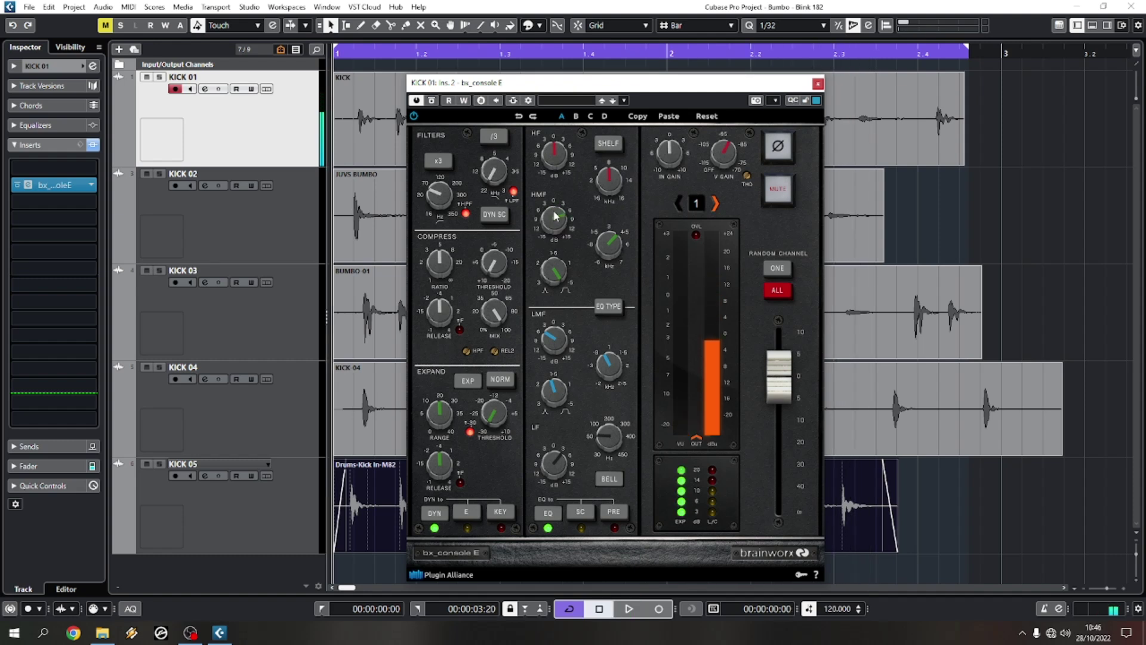
Try a narrow Q on the HMF band while sweeping its gain during playback, and restore the wide 0.5 Q
{"action": "left_click_drag", "start_coordinate": [618, 89], "coordinate": [643, 90]}
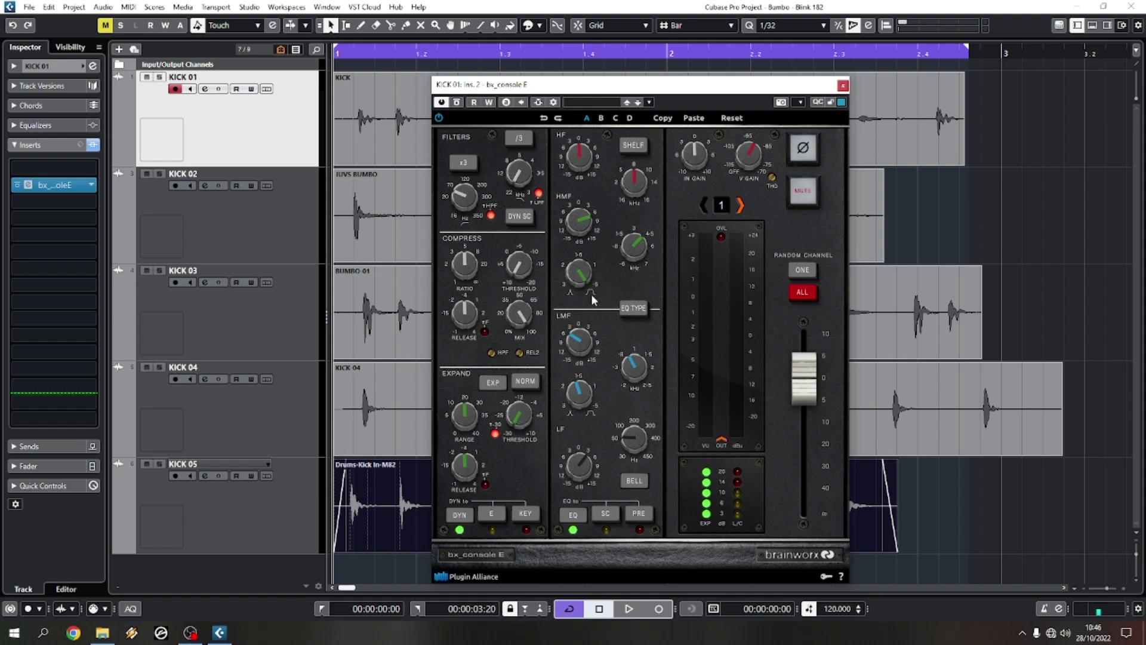
{"action": "left_click_drag", "start_coordinate": [592, 293], "coordinate": [558, 502]}
{"action": "left_click_drag", "start_coordinate": [559, 543], "coordinate": [560, 541]}
{"action": "left_click_drag", "start_coordinate": [607, 236], "coordinate": [587, 241]}
{"action": "key", "text": "space"}
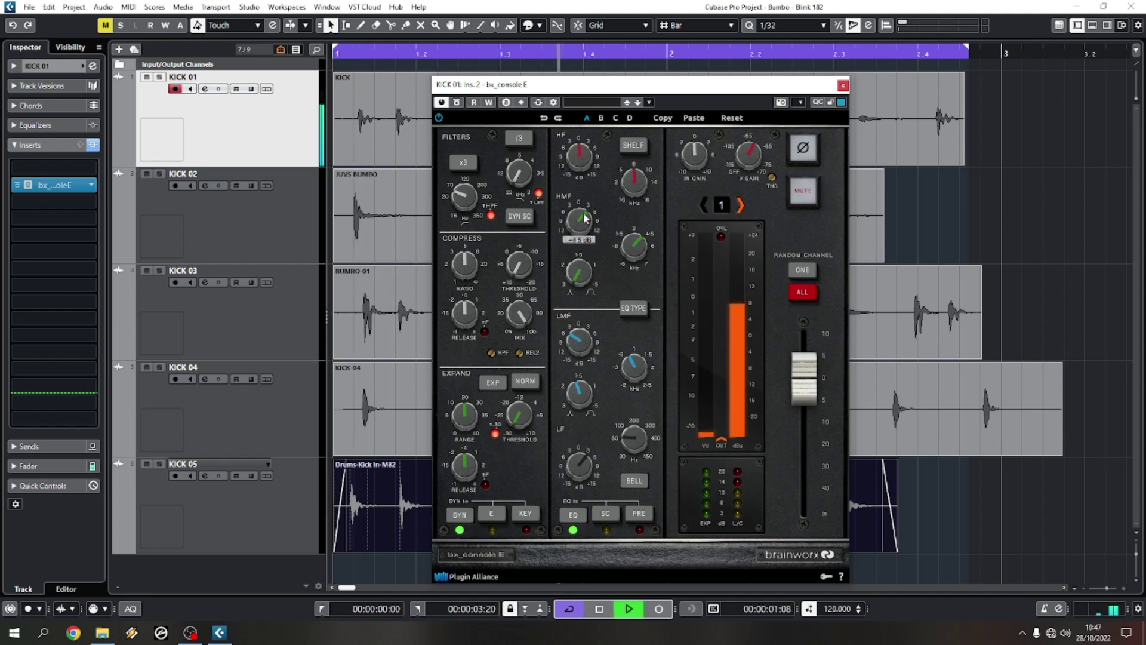
{"action": "key", "text": "space"}
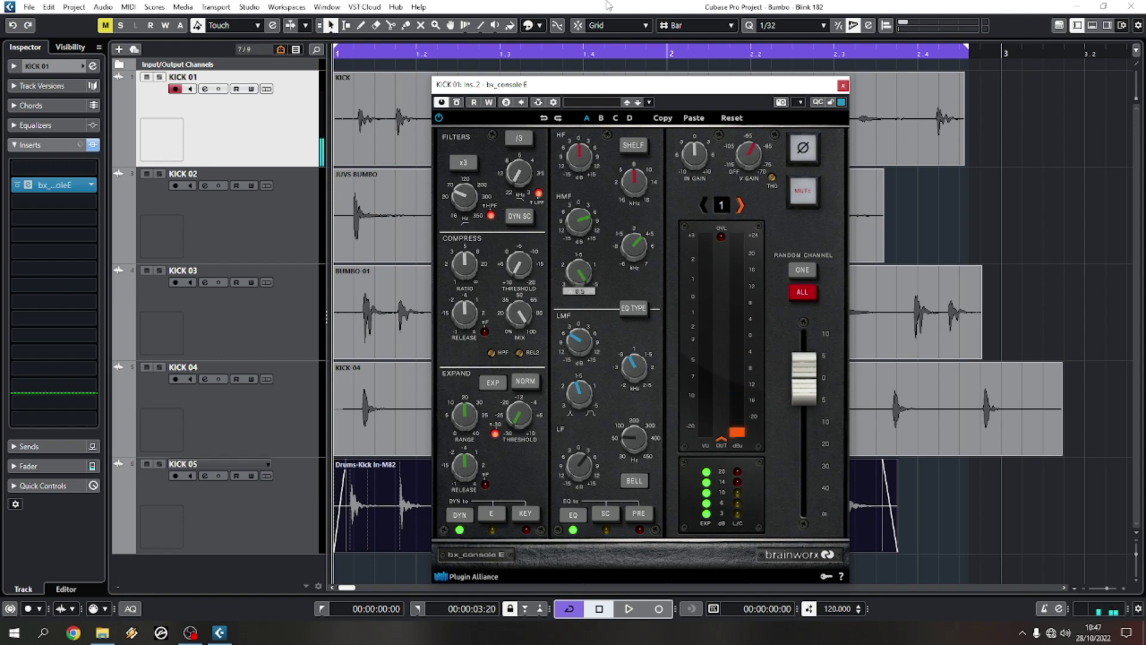
Bring the HMF gain down to about flat, and raise it to a moderate boost while KICK 01 plays
{"action": "left_click_drag", "start_coordinate": [580, 220], "coordinate": [589, 245]}
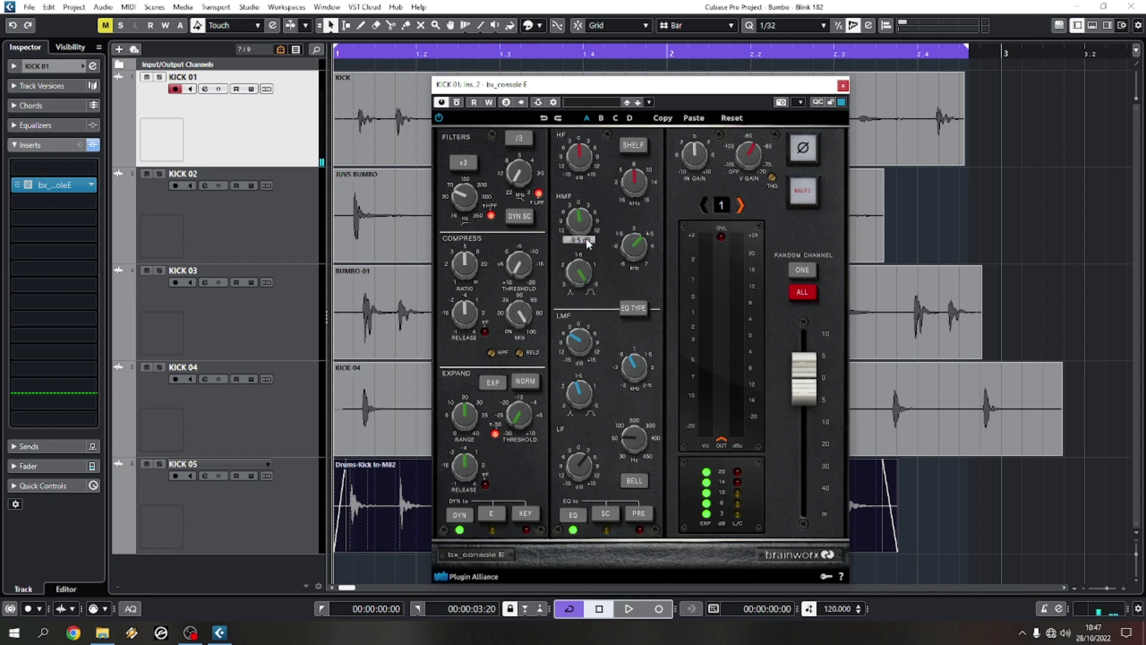
{"action": "key", "text": "space"}
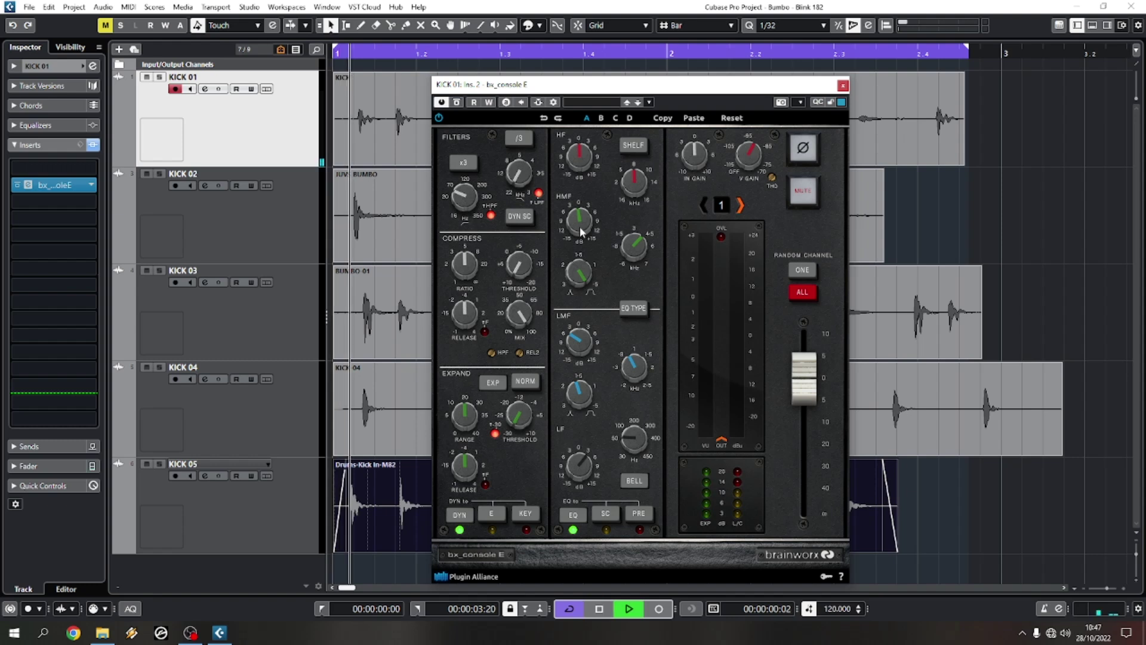
{"action": "mouse_move", "coordinate": [580, 227]}
{"action": "left_mouse_down"}
{"action": "mouse_move", "coordinate": [574, 205]}
{"action": "mouse_move", "coordinate": [581, 225]}
{"action": "left_mouse_up"}
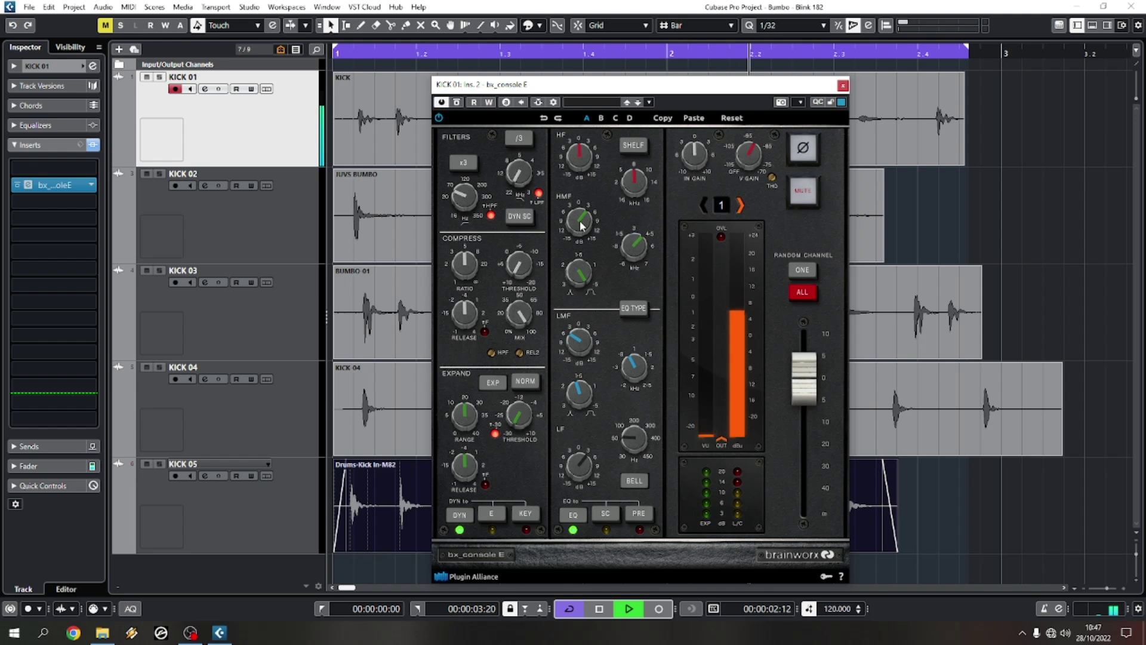
{"action": "key", "text": "space"}
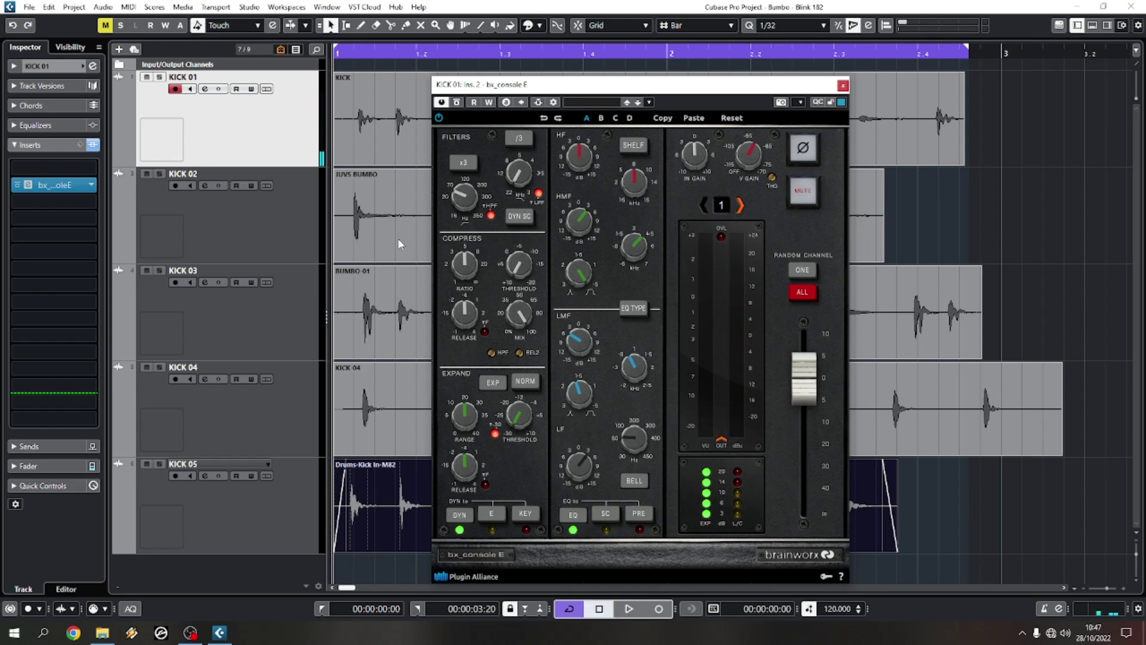
Close bx_console E and examine the frequency spectrum in KICK 02's channel equalizer during playback
{"action": "left_click", "coordinate": [843, 85]}
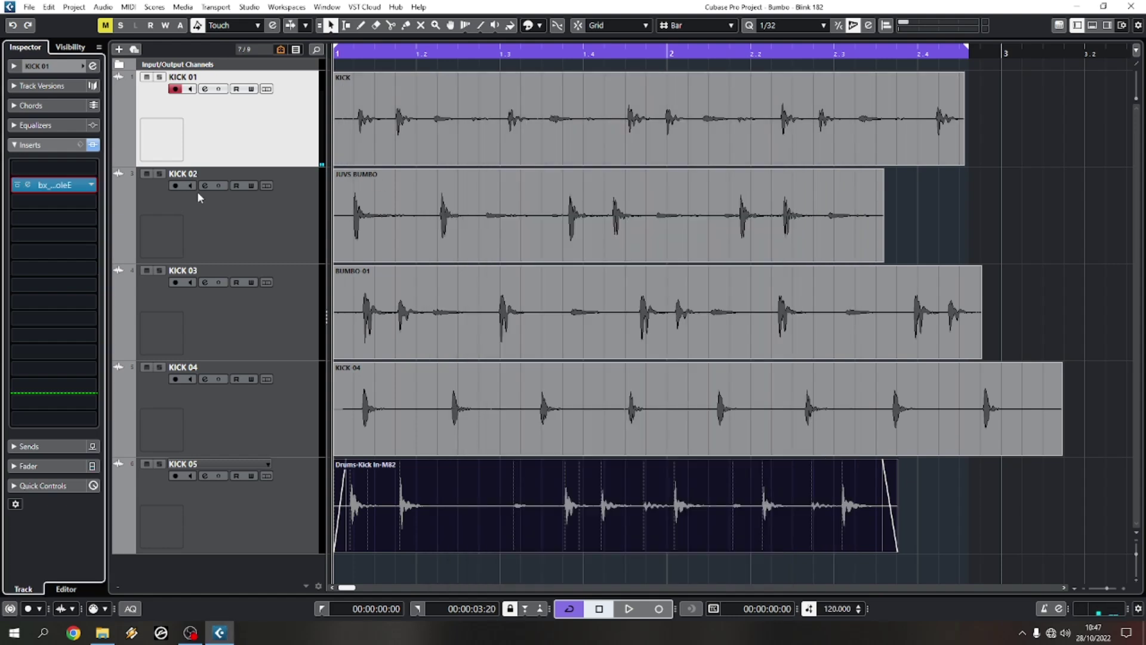
{"action": "left_click", "coordinate": [206, 186]}
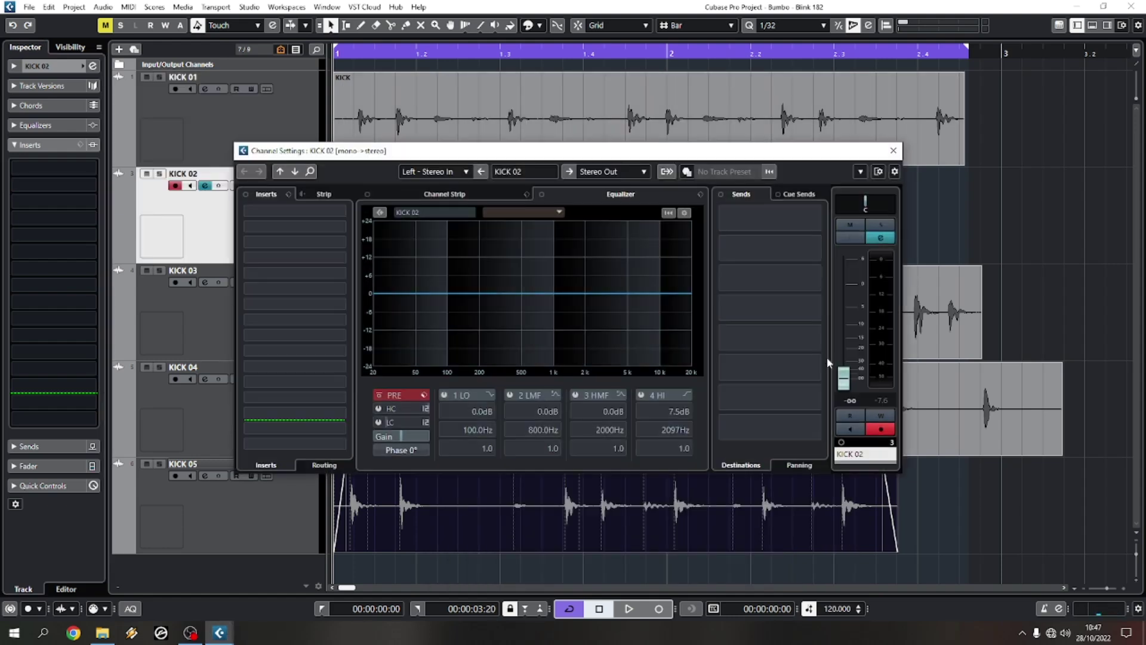
{"action": "key", "text": "space"}
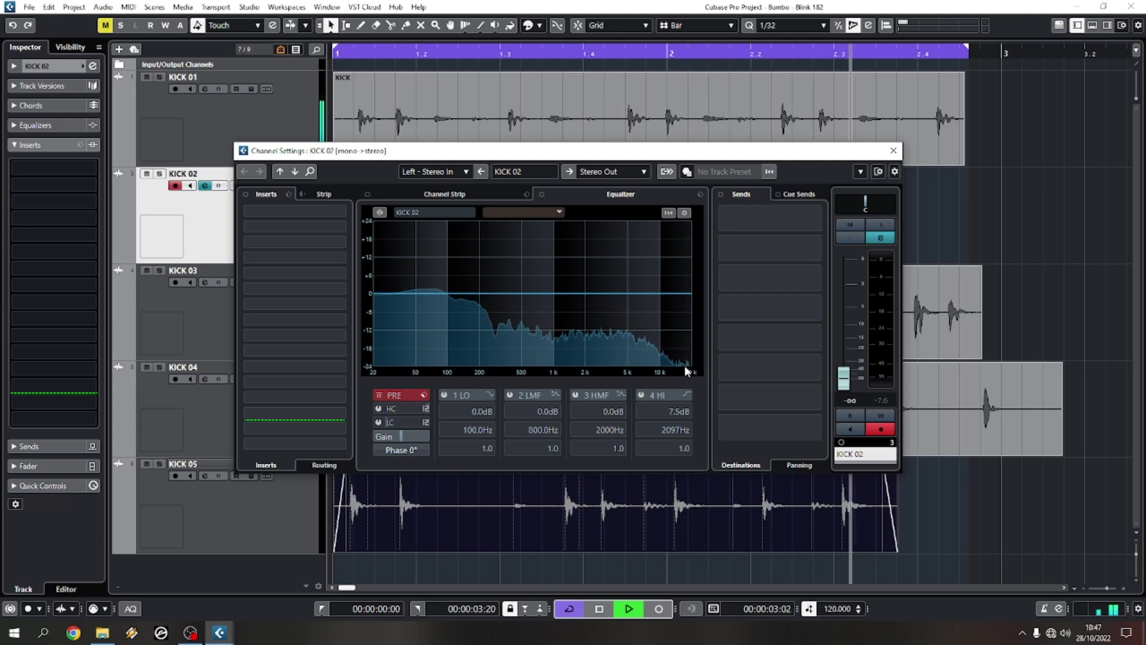
{"action": "key", "text": "space"}
{"action": "left_click", "coordinate": [893, 150]}
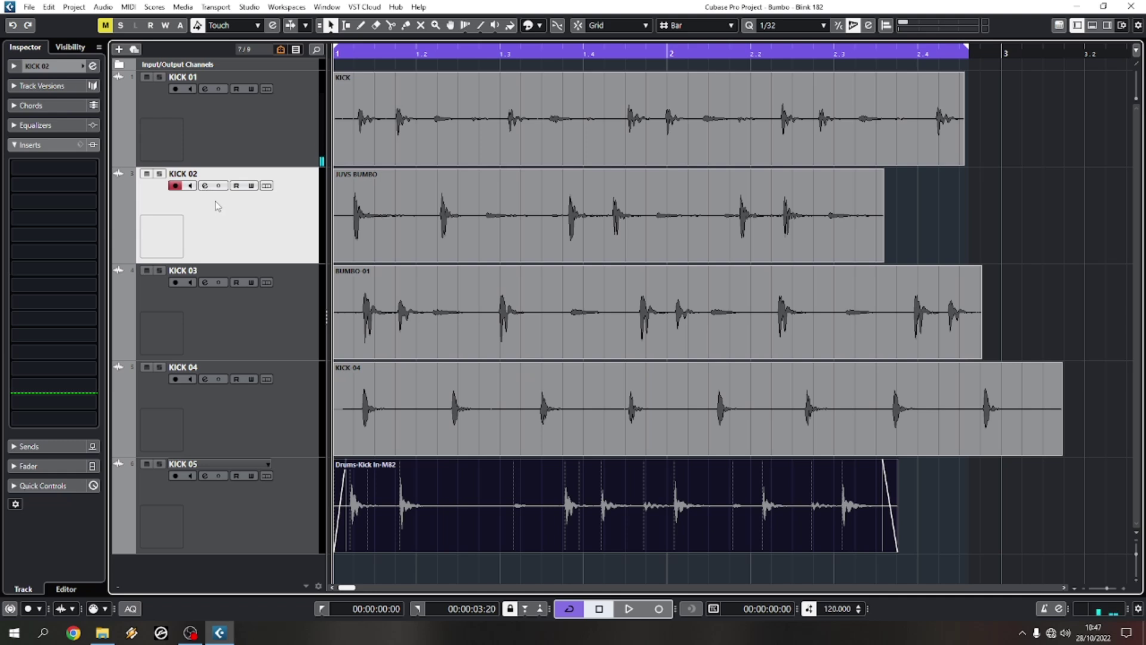
Open KICK 01's channel settings and examine its equalizer spectrum during playback
{"action": "left_click", "coordinate": [222, 128]}
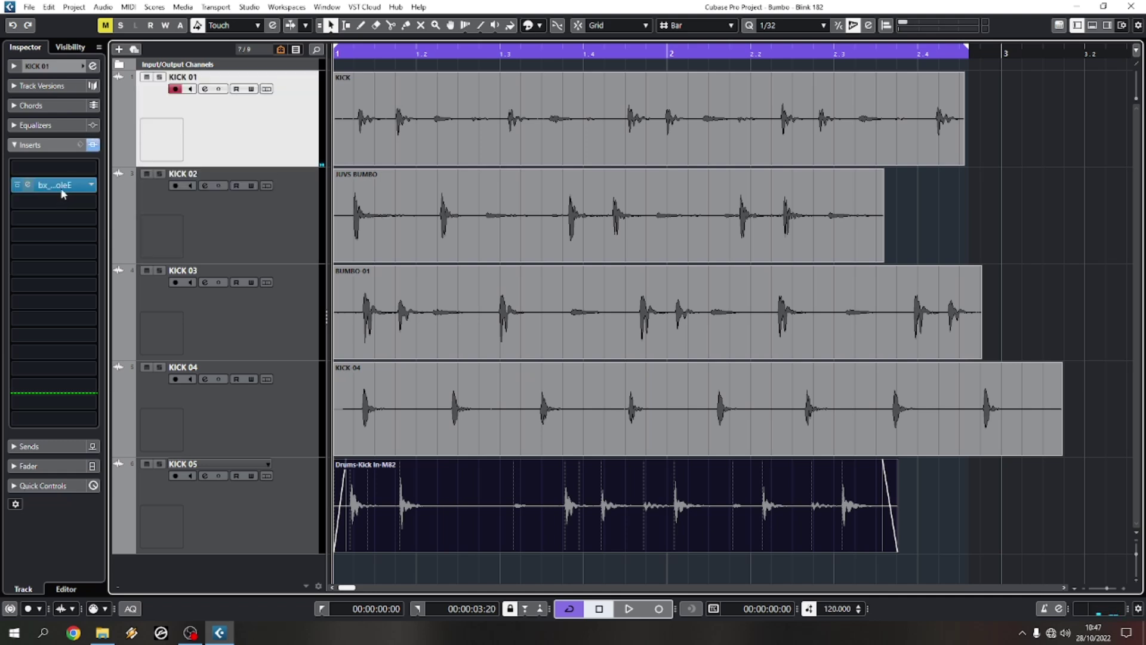
{"action": "left_click", "coordinate": [206, 90]}
{"action": "key", "text": "space"}
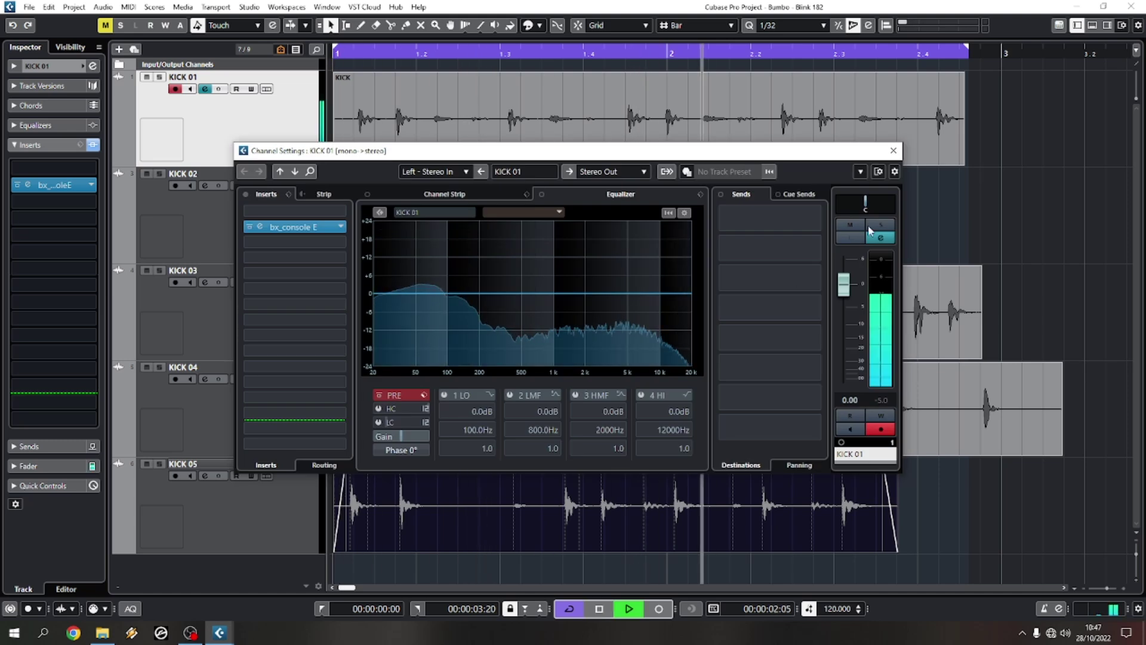
Close KICK 01's channel settings, reopen bx_console E, and lower the low-pass filter's cutoff frequency while auditioning the kick
{"action": "key", "text": "space"}
{"action": "left_click", "coordinate": [894, 150]}
{"action": "left_click", "coordinate": [28, 185]}
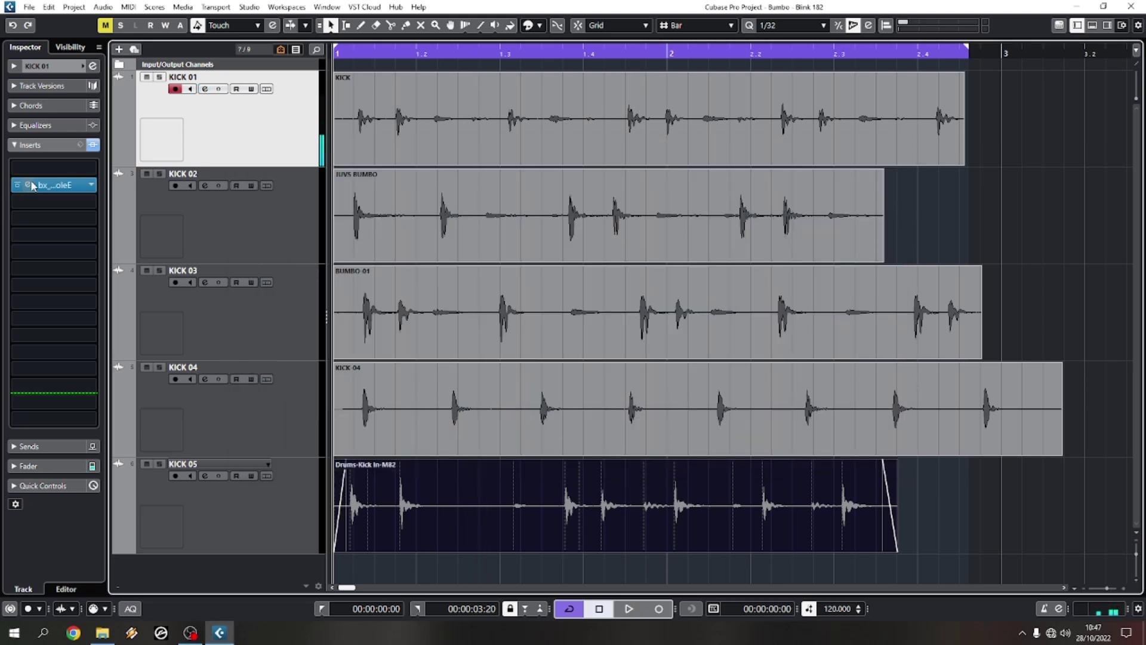
{"action": "key", "text": "space"}
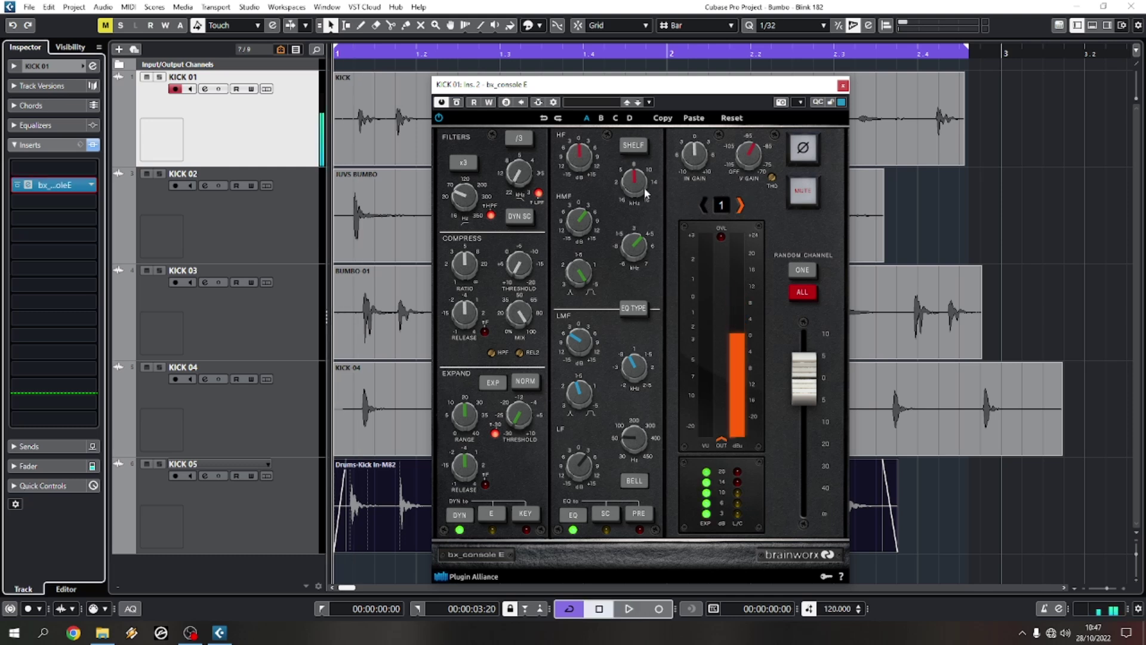
{"action": "mouse_move", "coordinate": [518, 174]}
{"action": "left_mouse_down"}
{"action": "mouse_move", "coordinate": [532, 137]}
{"action": "mouse_move", "coordinate": [533, 165]}
{"action": "left_mouse_up"}
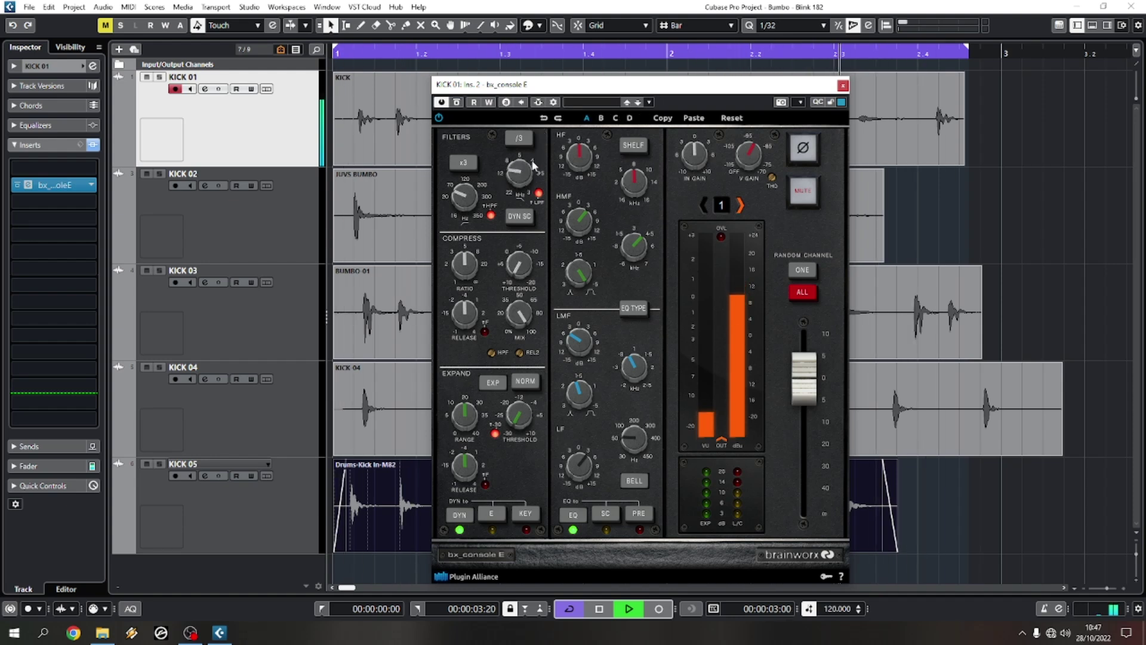
{"action": "key", "text": "space"}
{"action": "key", "text": "space"}
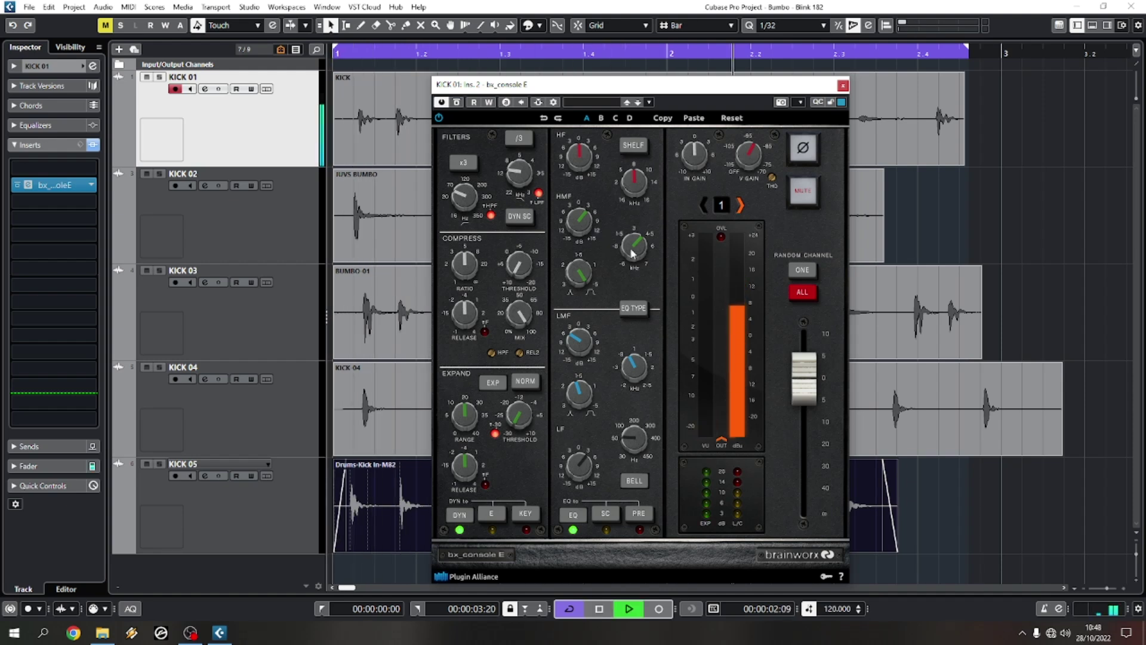
{"action": "key", "text": "space"}
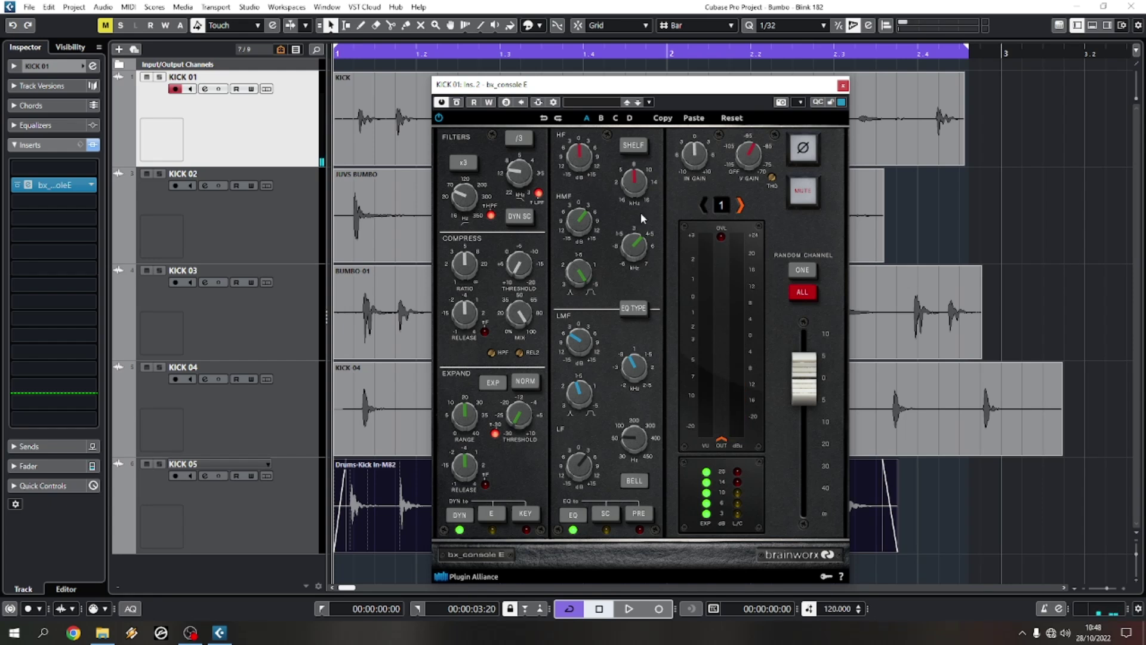
Set the HF band to around 8 kHz and boost its gain to about 2.7 dB while auditioning KICK 01
{"action": "mouse_move", "coordinate": [634, 189]}
{"action": "left_click_drag", "start_coordinate": [639, 170], "coordinate": [639, 183]}
{"action": "key", "text": "space"}
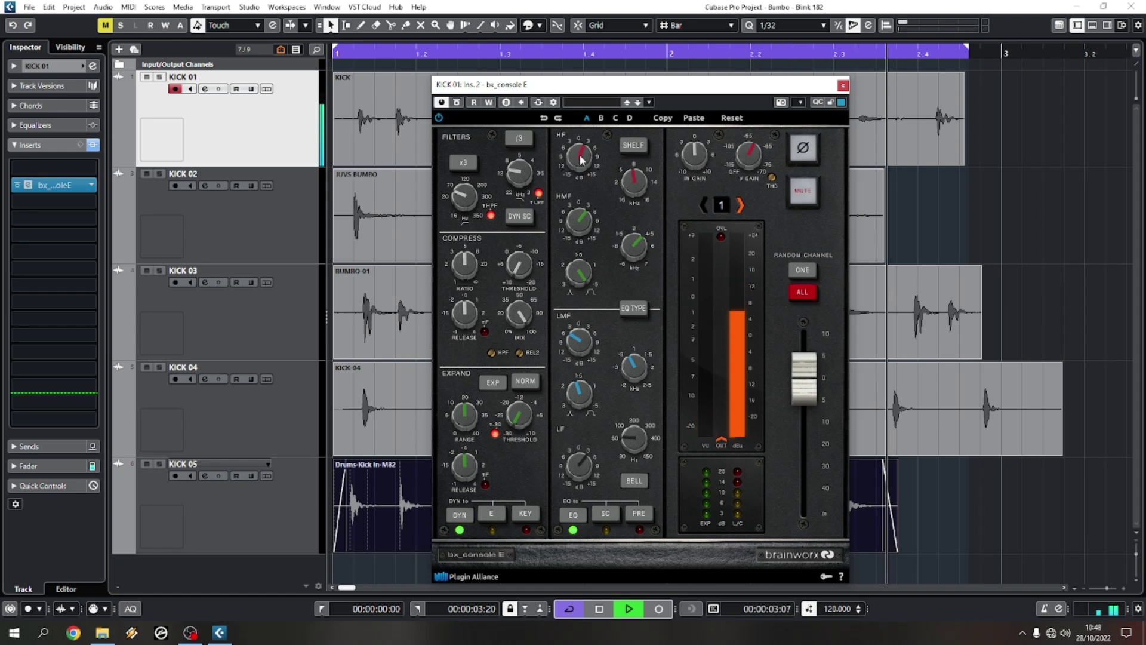
{"action": "mouse_move", "coordinate": [583, 171]}
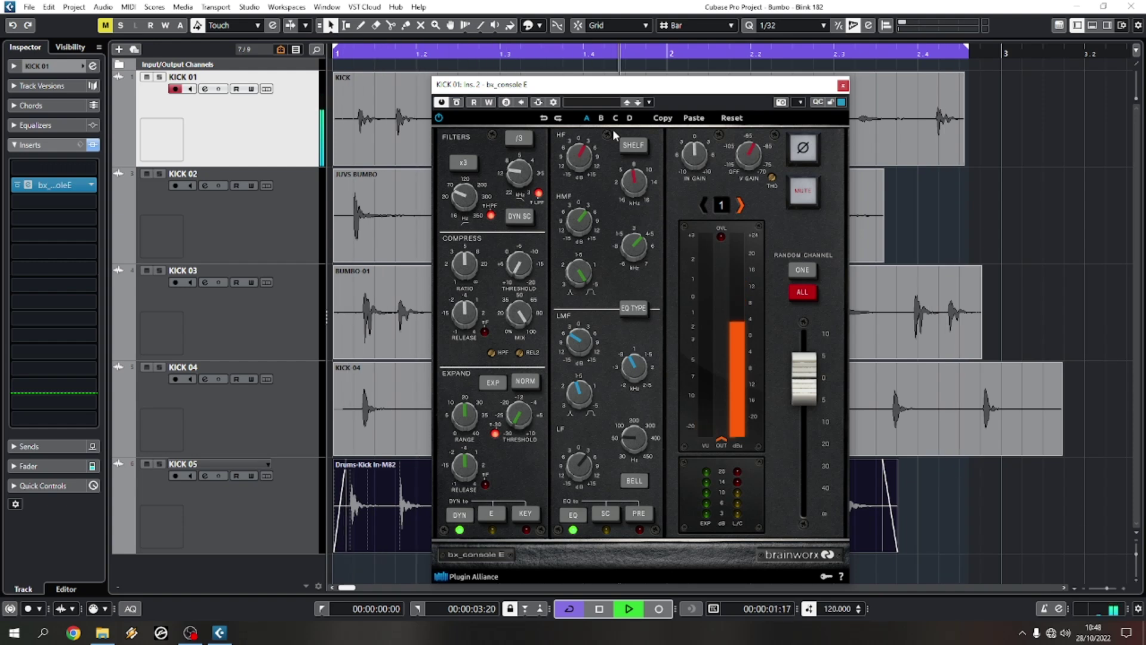
{"action": "key", "text": "space"}
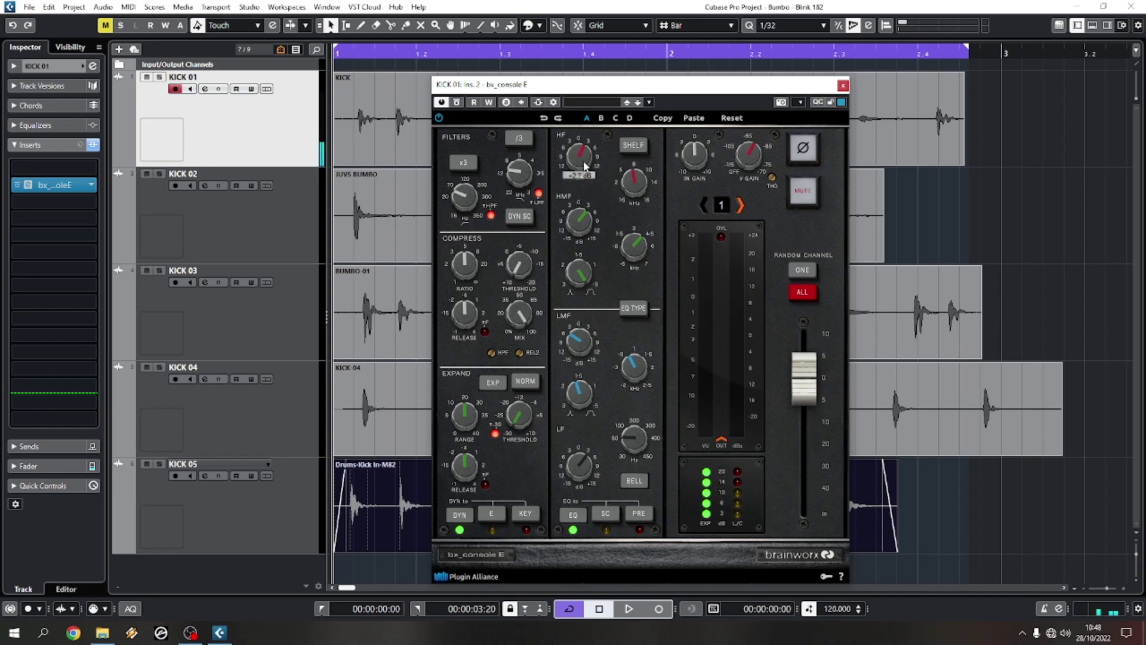
{"action": "key", "text": "space"}
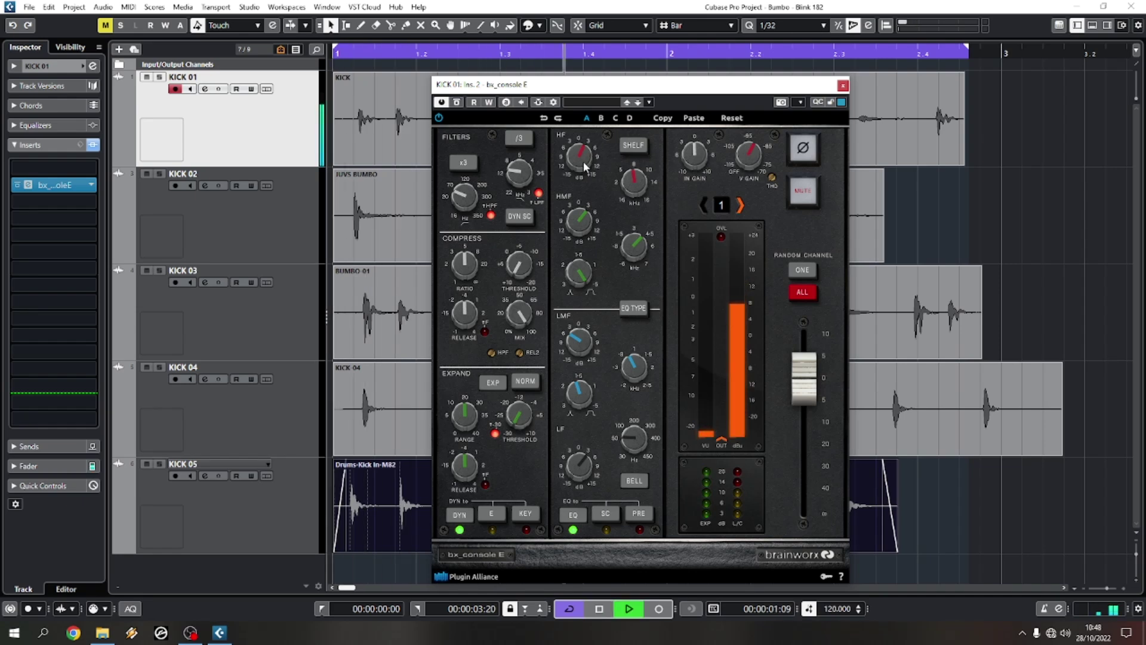
{"action": "key", "text": "space"}
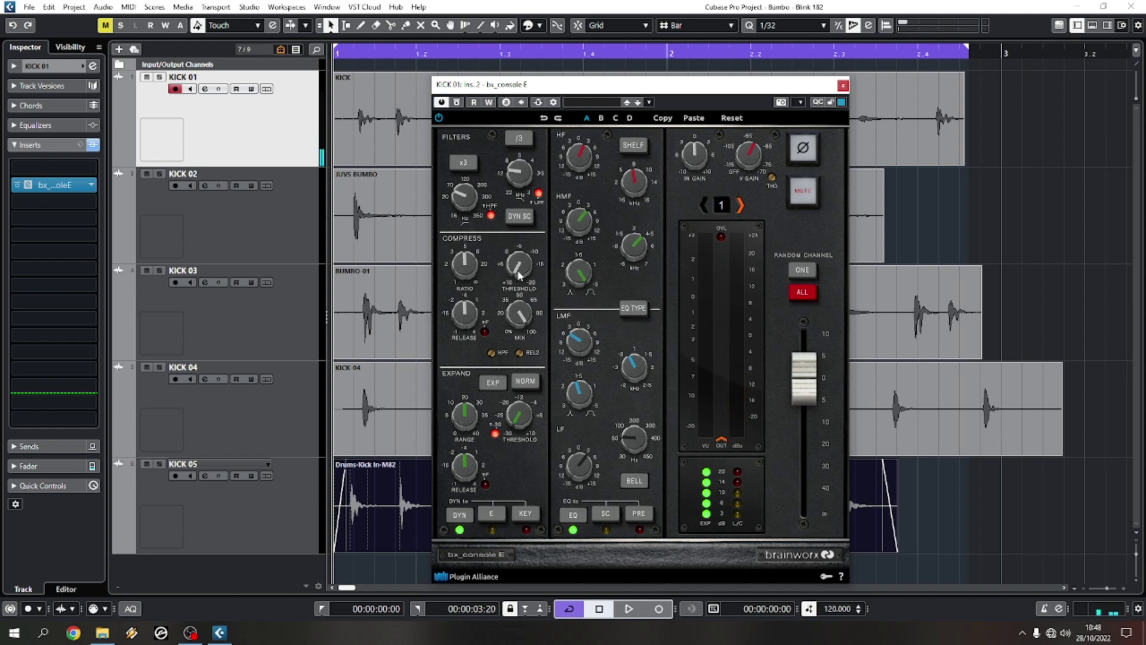
Try progressively lower compressor thresholds in bx_console E while KICK 01 plays
{"action": "key", "text": "space"}
{"action": "left_click_drag", "start_coordinate": [519, 274], "coordinate": [517, 227]}
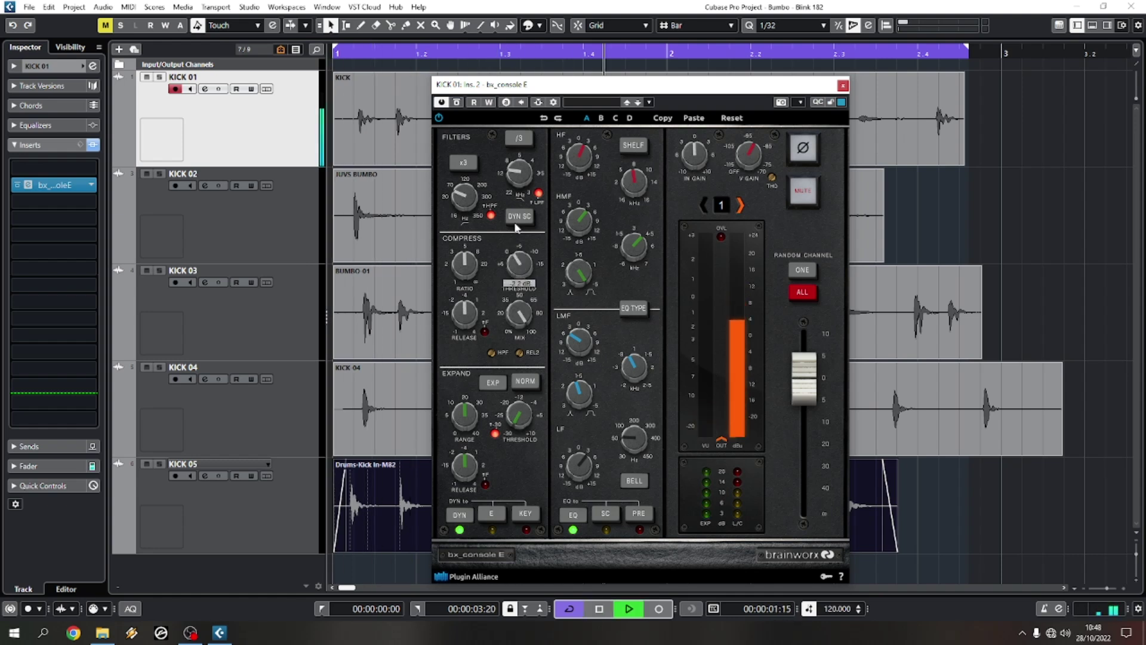
{"action": "key", "text": "space"}
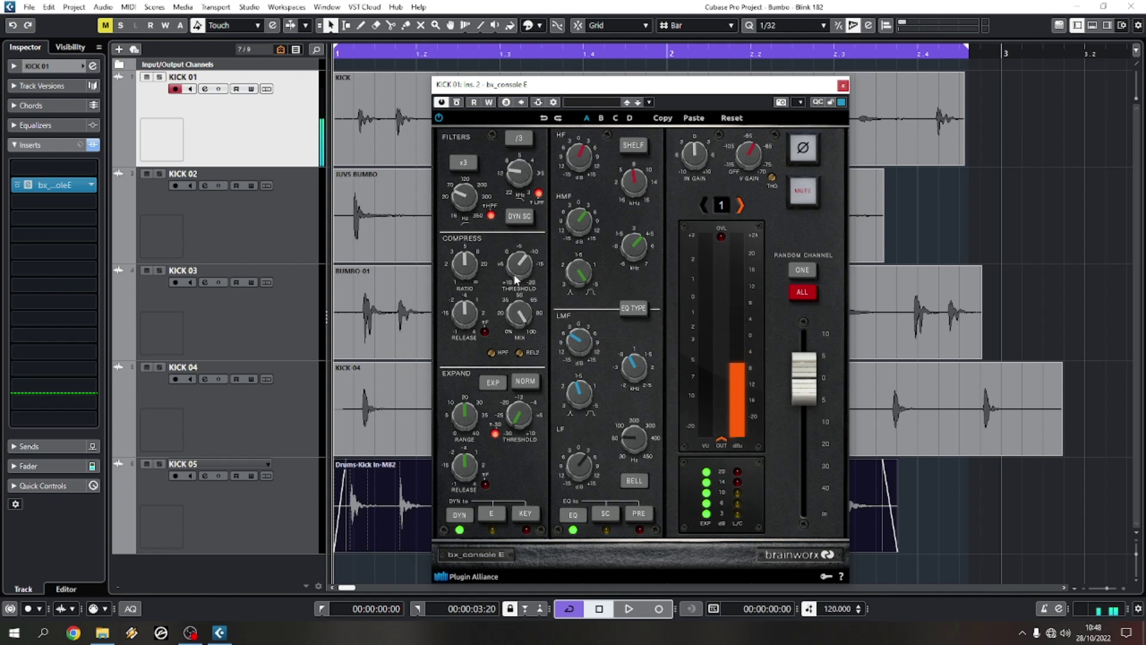
{"action": "key", "text": "space"}
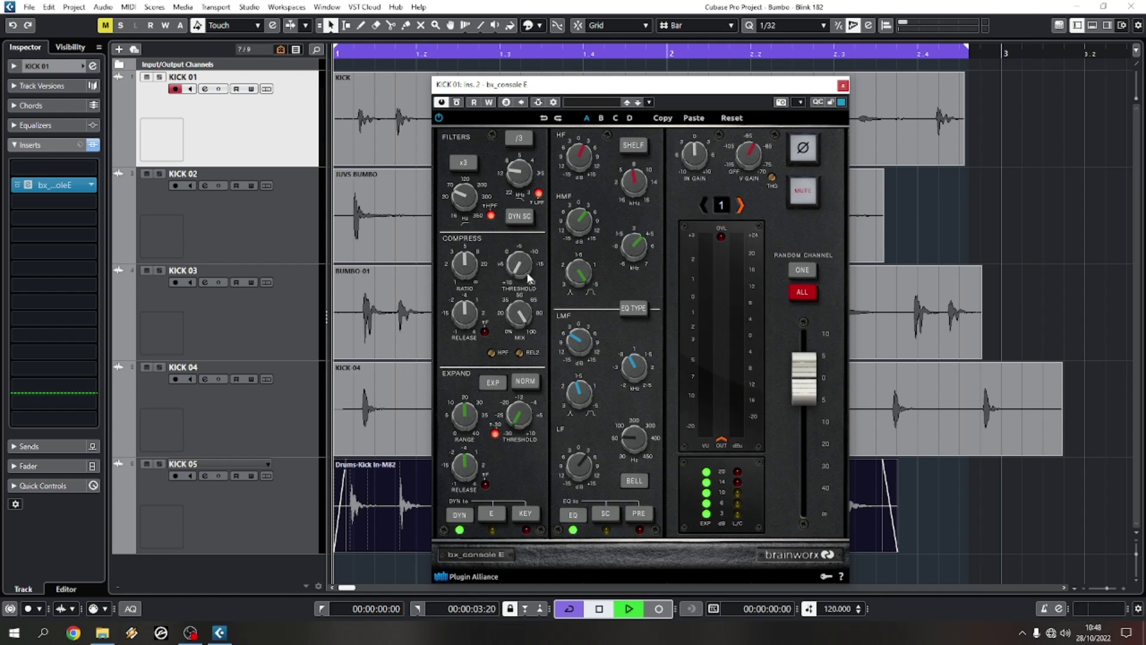
{"action": "left_click_drag", "start_coordinate": [527, 276], "coordinate": [528, 209]}
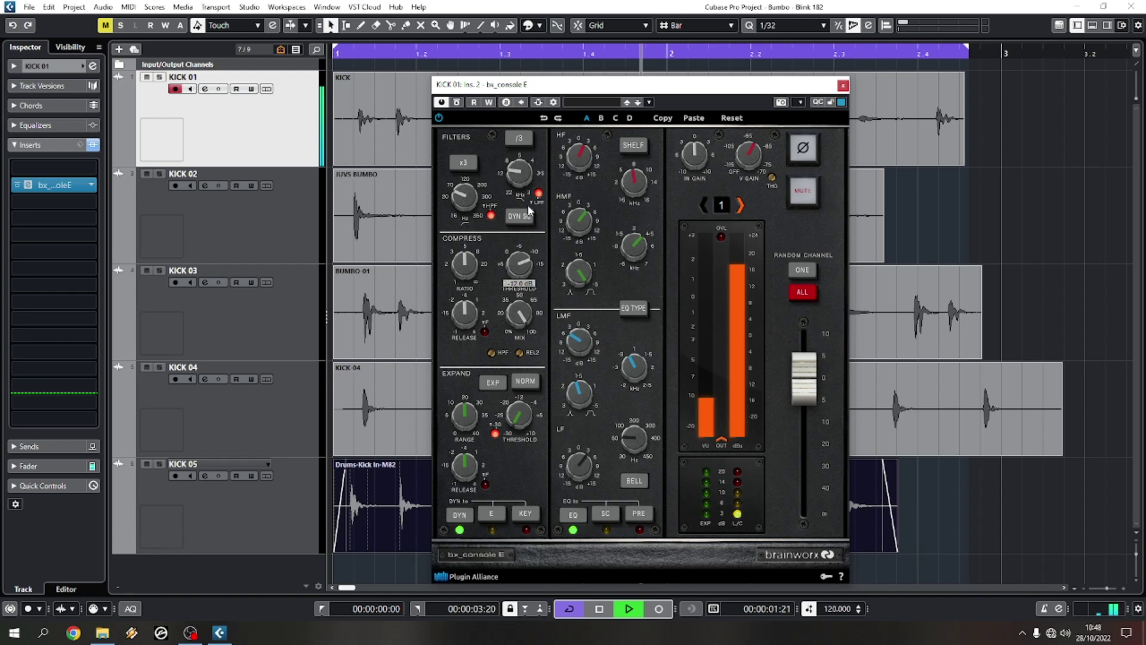
{"action": "key", "text": "space"}
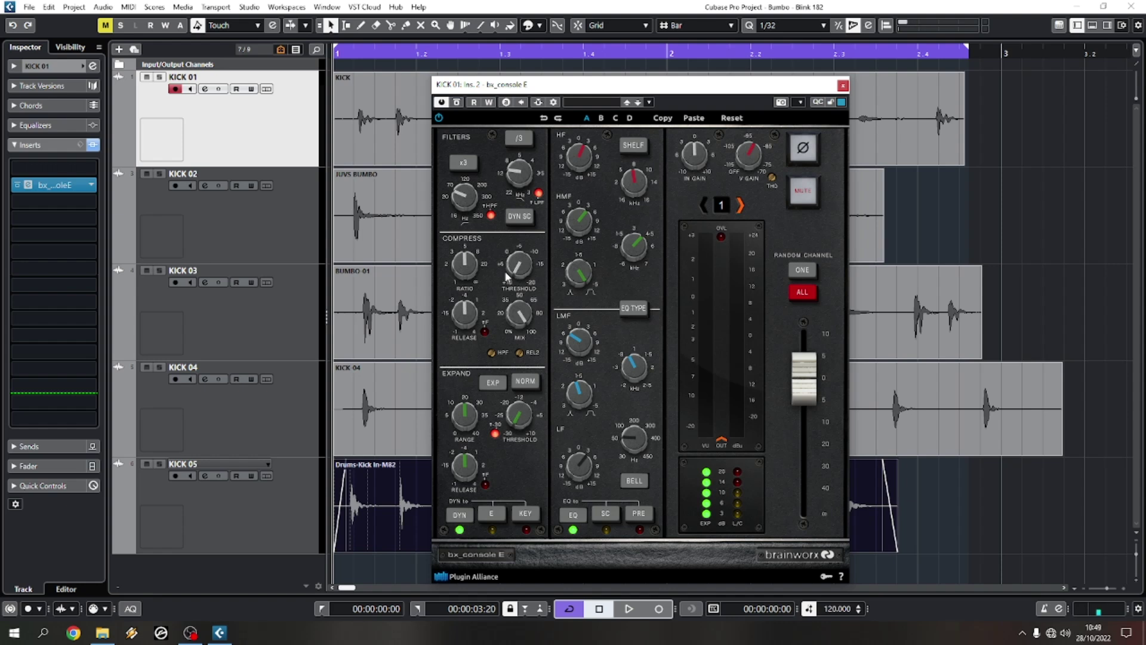
Lower the compressor threshold for moderate compression on KICK 01, and bring the plug-in's output fader down to about -5 dB
{"action": "mouse_move", "coordinate": [801, 369]}
{"action": "left_mouse_down"}
{"action": "mouse_move", "coordinate": [802, 511]}
{"action": "mouse_move", "coordinate": [801, 368]}
{"action": "left_mouse_up"}
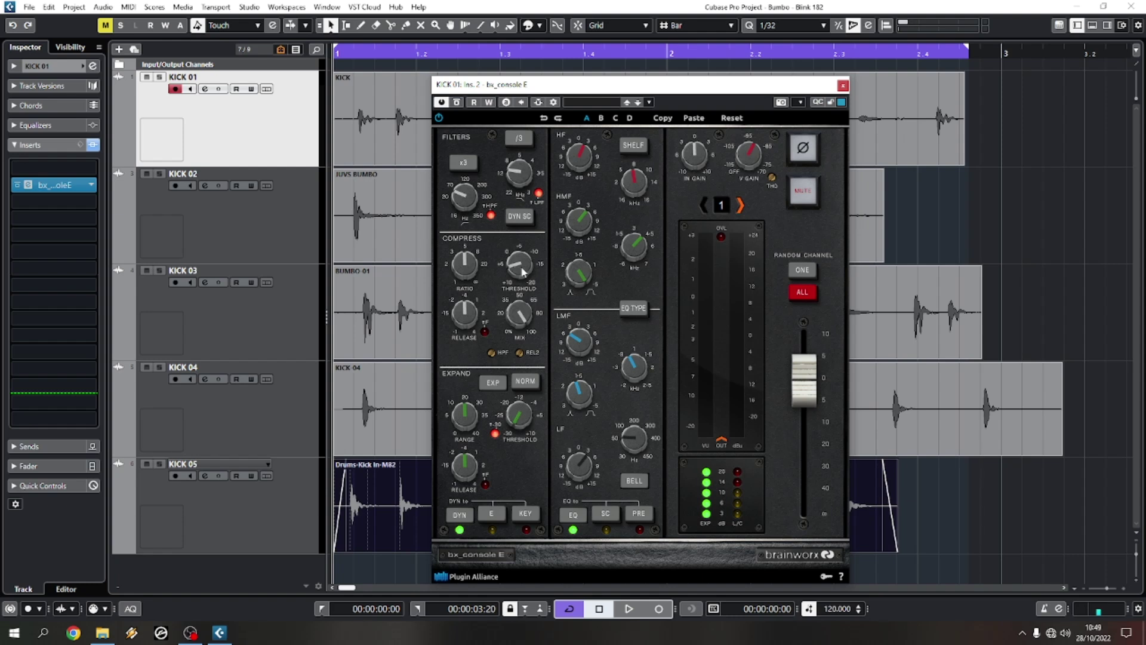
{"action": "left_click_drag", "start_coordinate": [522, 270], "coordinate": [524, 261]}
{"action": "key", "text": "space"}
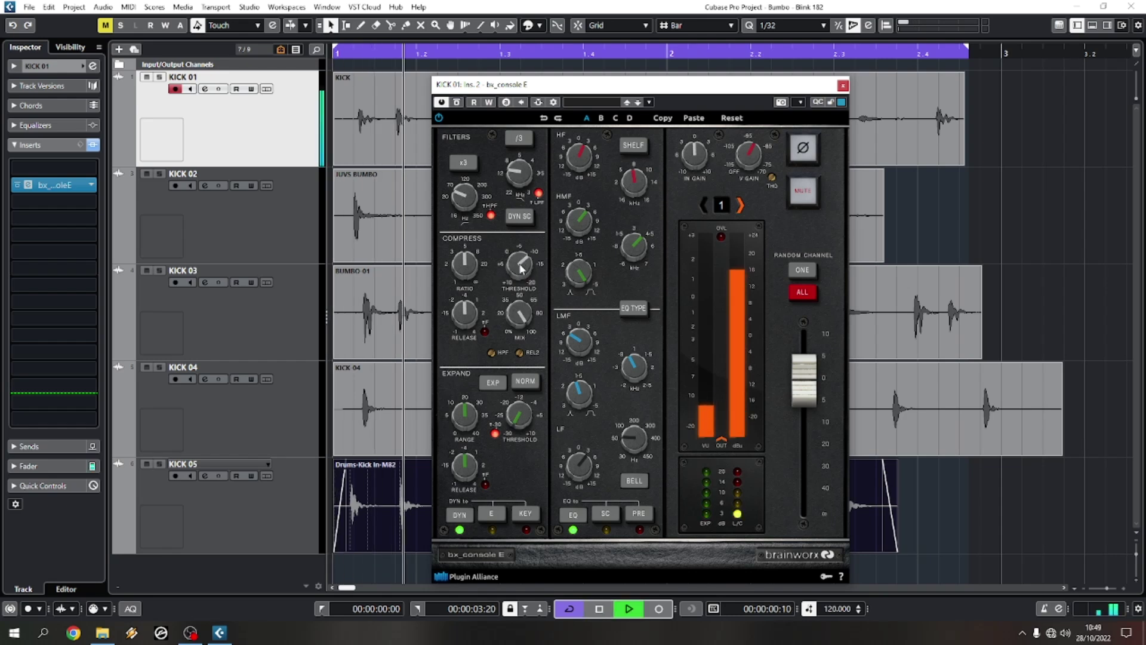
{"action": "mouse_move", "coordinate": [794, 390]}
{"action": "left_mouse_down"}
{"action": "mouse_move", "coordinate": [804, 399]}
{"action": "mouse_move", "coordinate": [805, 387]}
{"action": "left_mouse_up"}
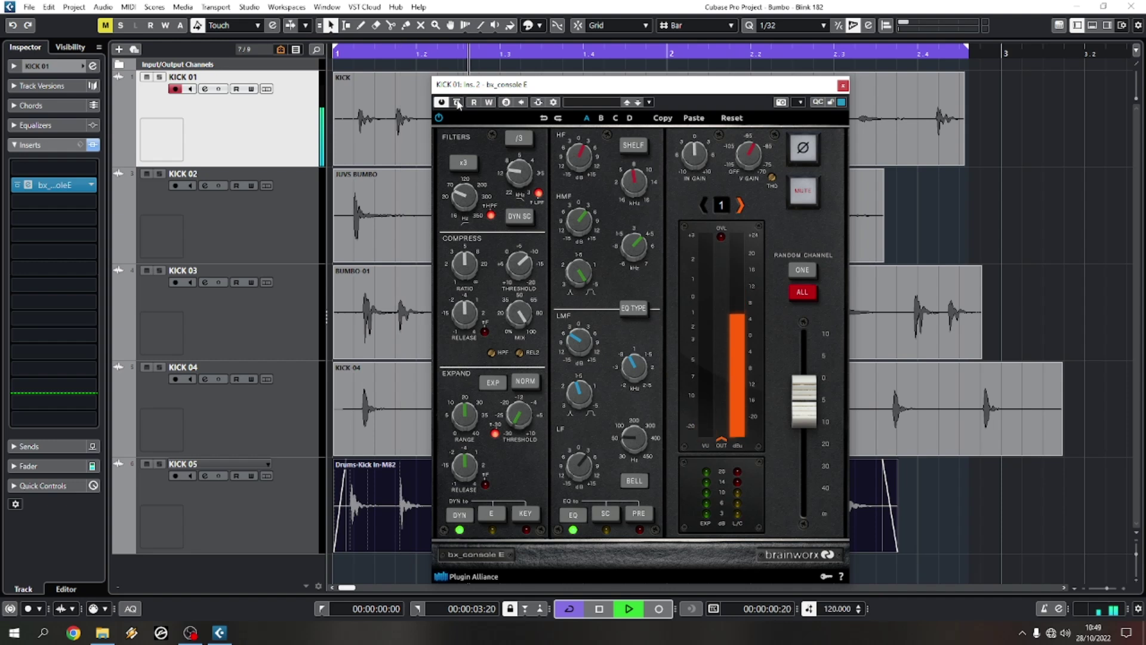
Compare KICK 01 with bx_console E bypassed and active from the plug-in window during playback
{"action": "left_click", "coordinate": [458, 103]}
{"action": "left_click", "coordinate": [457, 103]}
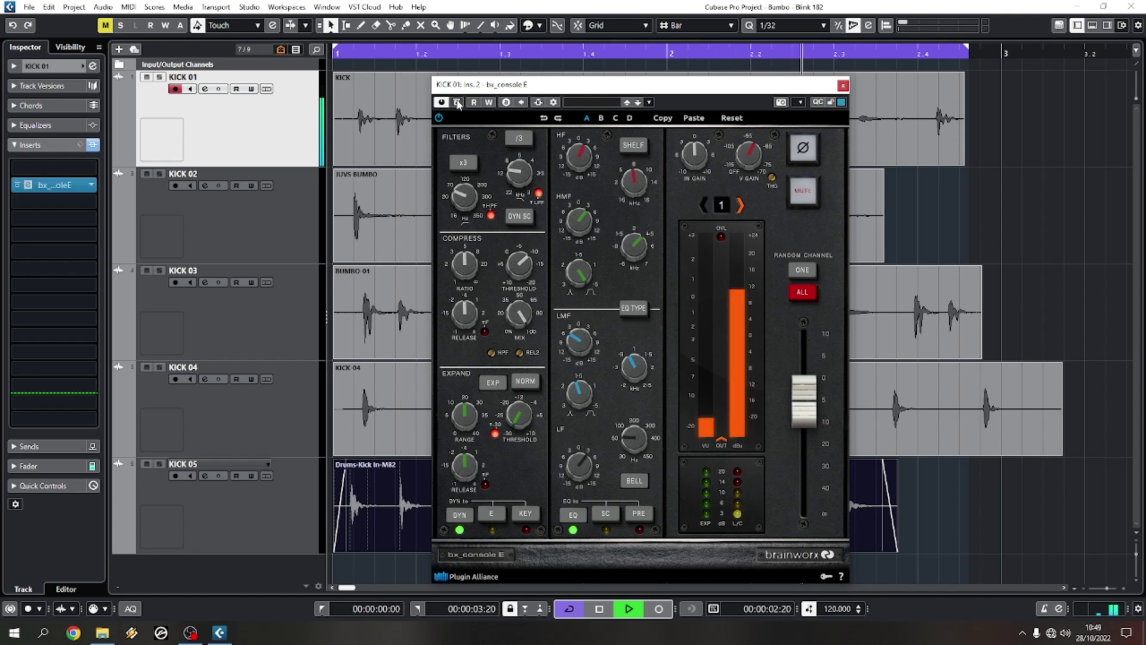
{"action": "key", "text": "space"}
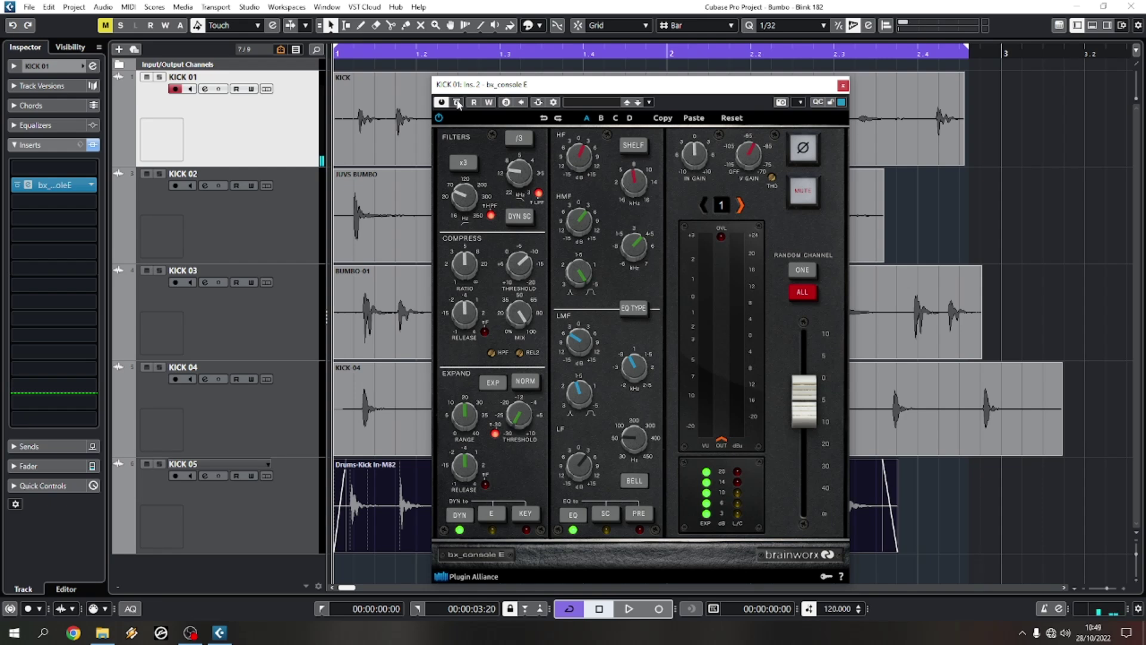
{"action": "left_click_drag", "start_coordinate": [518, 86], "coordinate": [502, 88]}
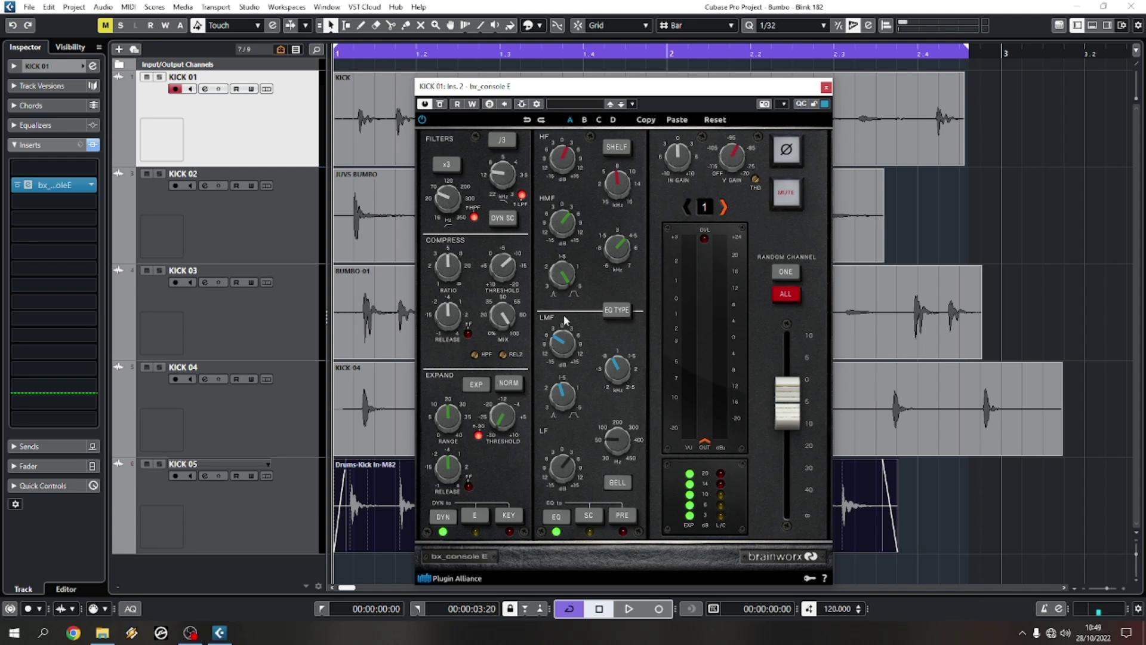
{"action": "key", "text": "space"}
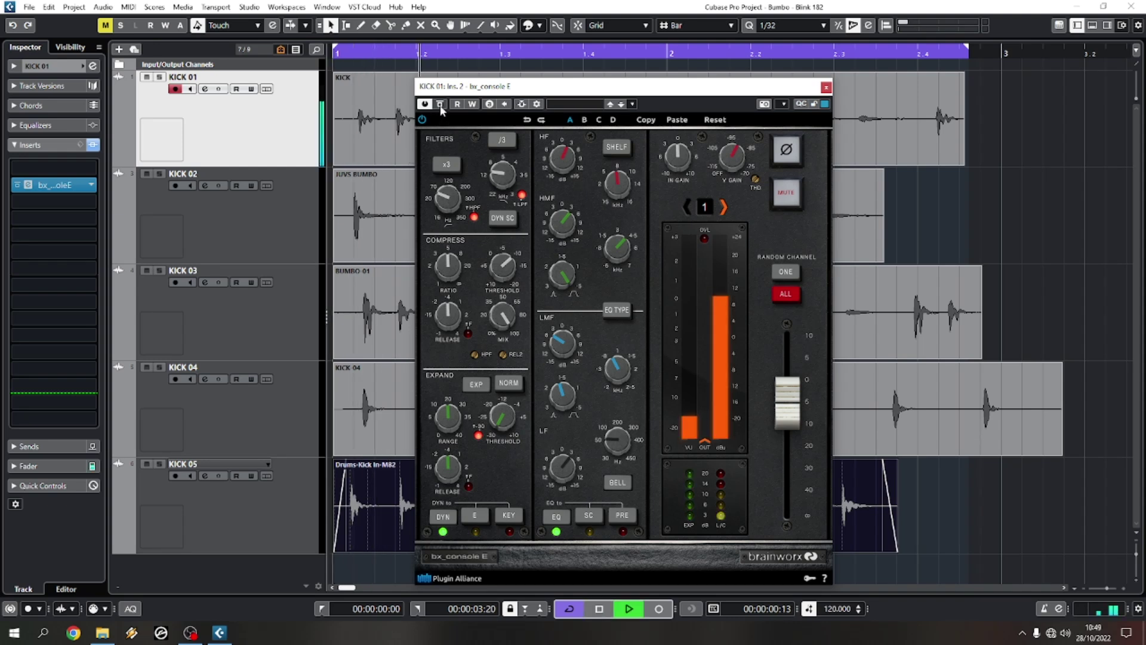
{"action": "left_click", "coordinate": [441, 105]}
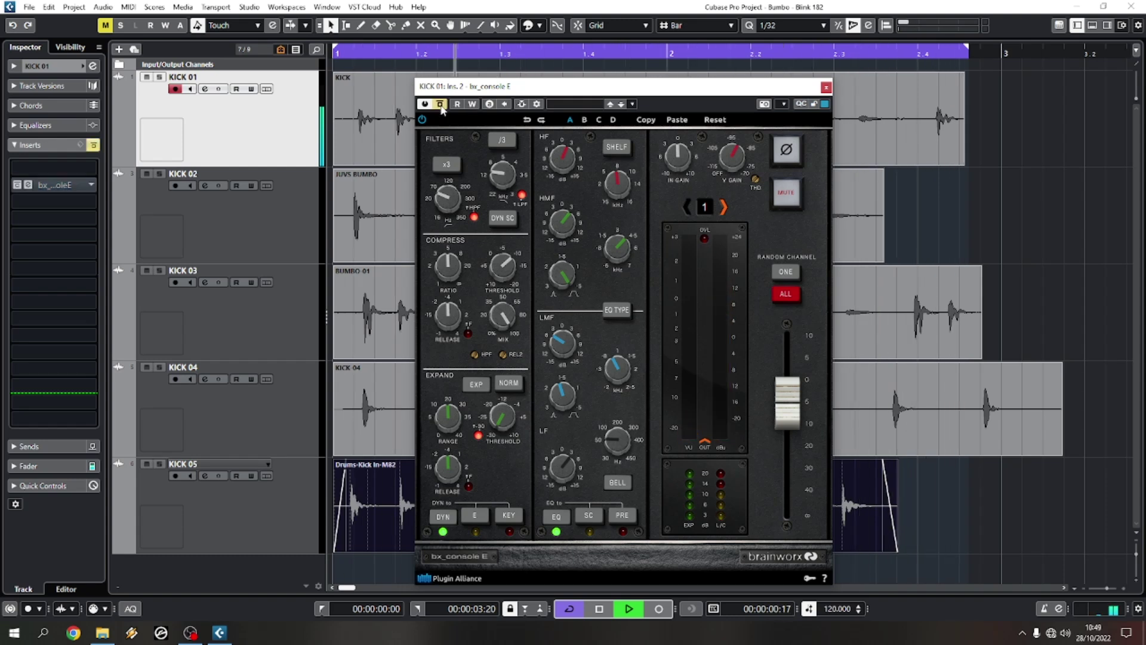
{"action": "left_click", "coordinate": [440, 104]}
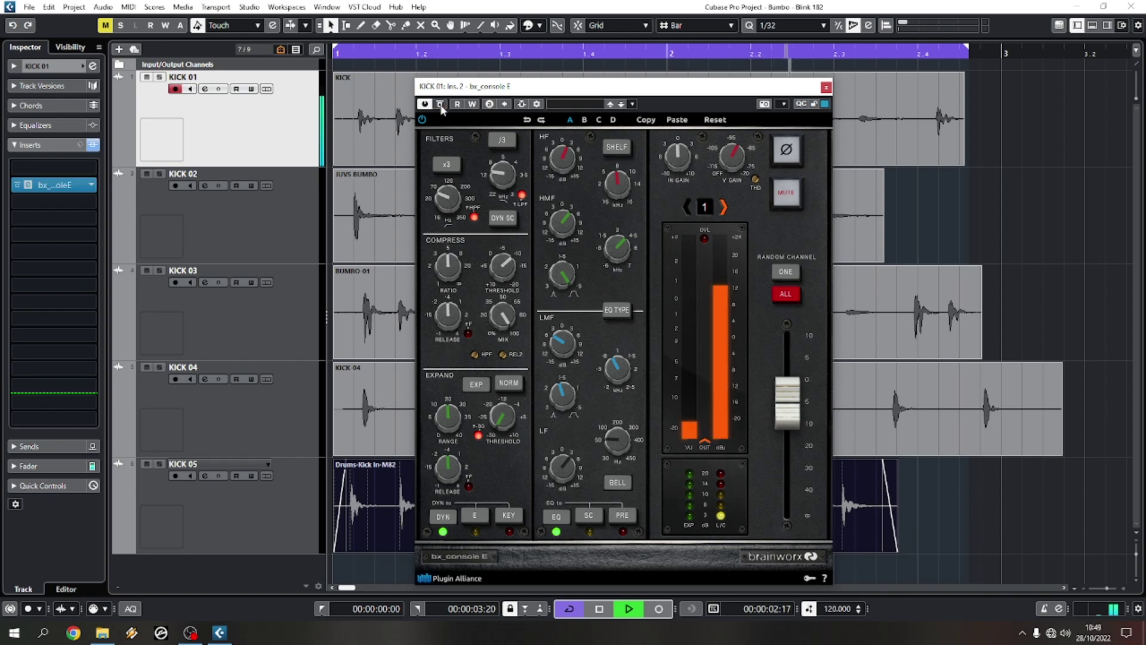
{"action": "key", "text": "space"}
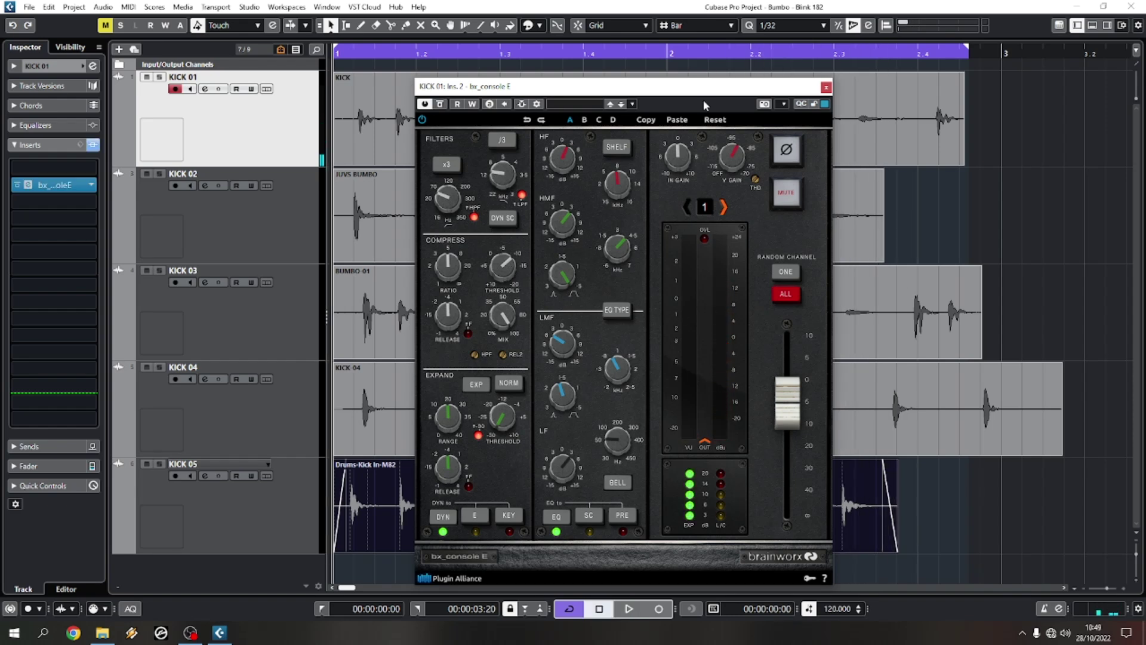
Close bx_console E's window and listen to KICK 01 first processed, and with the insert bypassed
{"action": "left_click", "coordinate": [826, 87]}
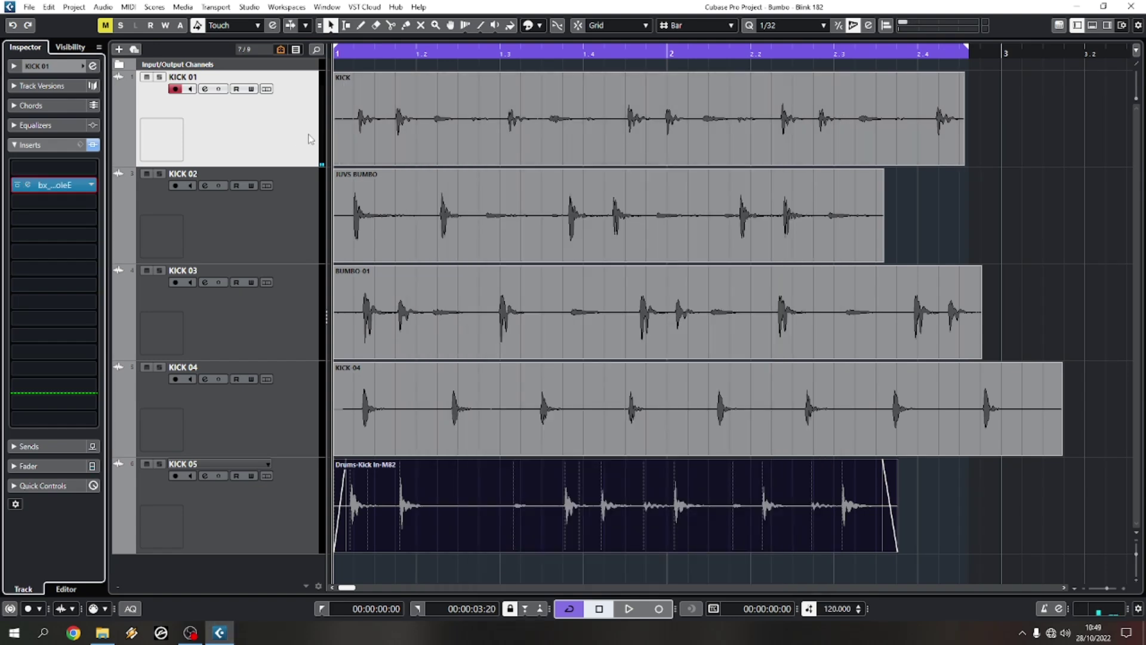
{"action": "key", "text": "space"}
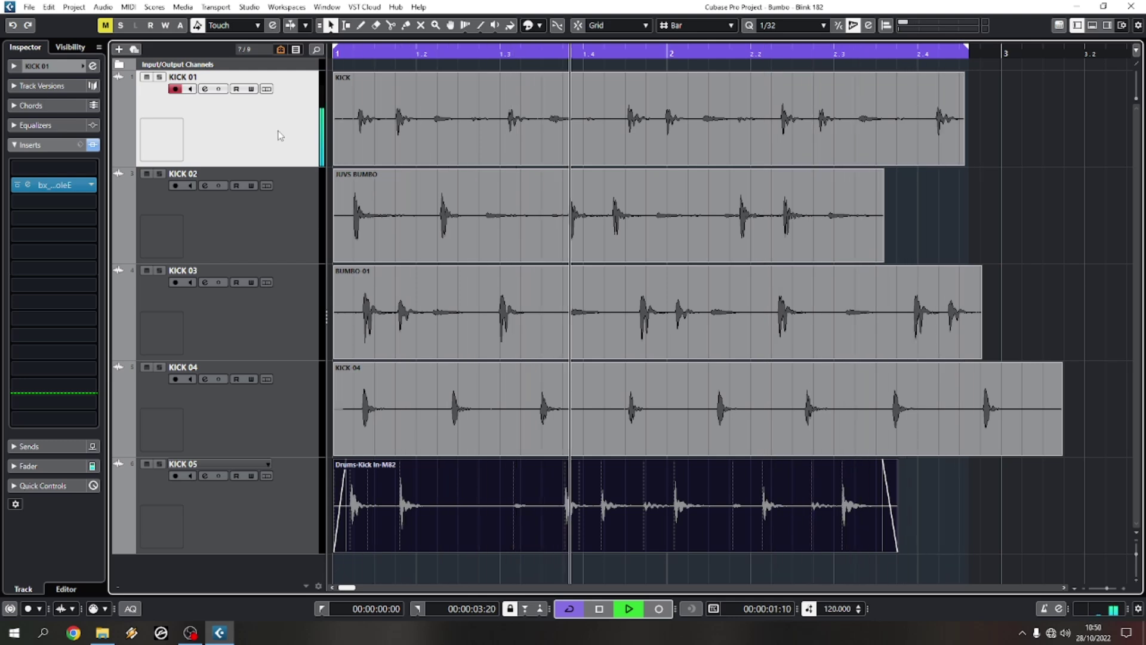
{"action": "left_click", "coordinate": [16, 186]}
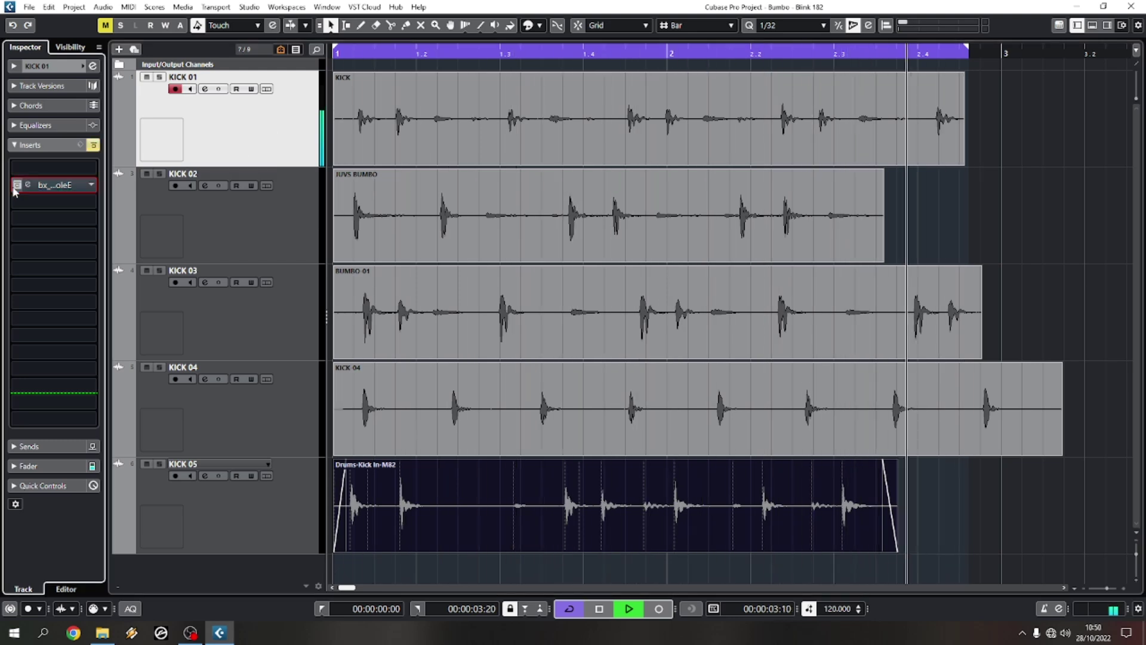
{"action": "key", "text": "space"}
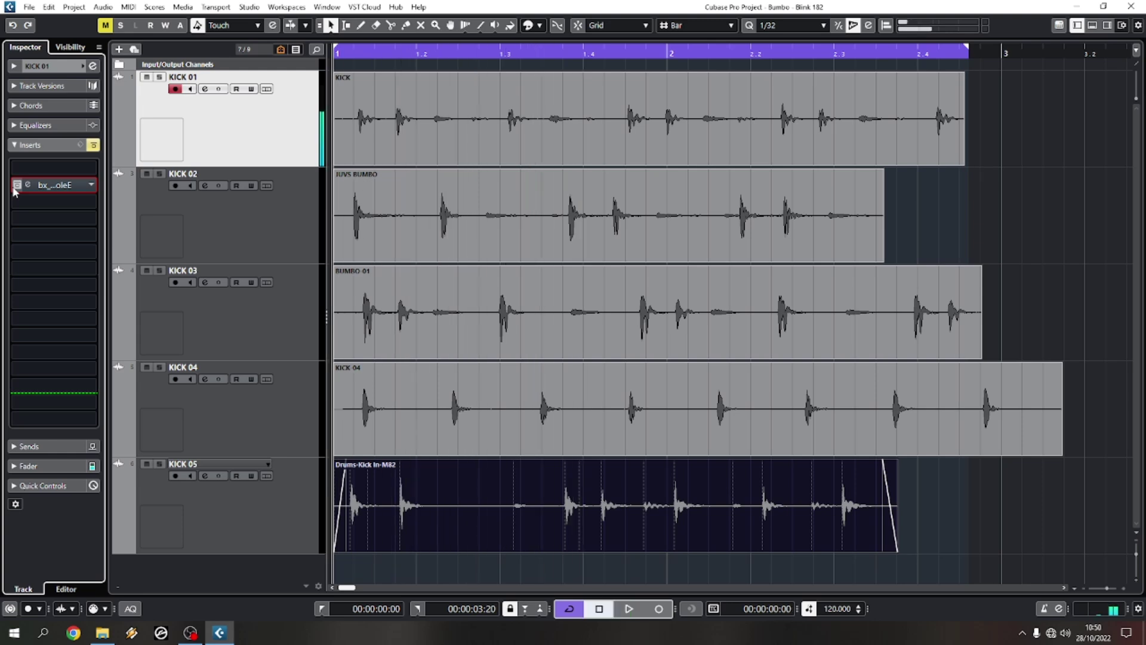
{"action": "key", "text": "space"}
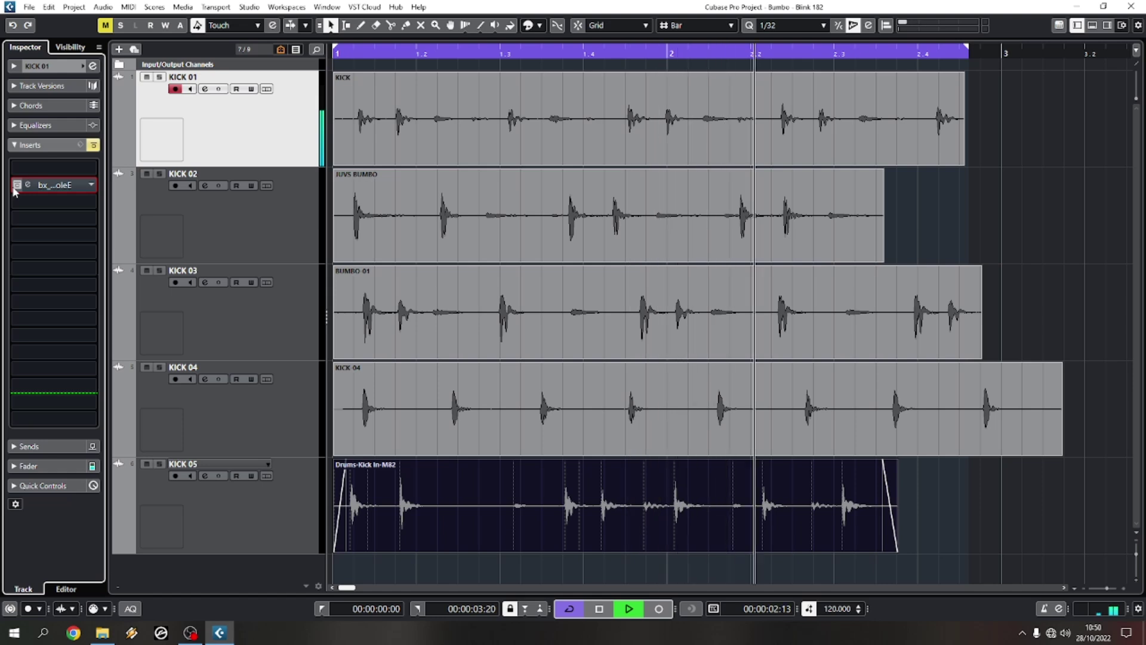
{"action": "key", "text": "space"}
Switch KICK 01's bx_console E insert between active and bypassed across short playbacks, and leave it active
{"action": "left_click", "coordinate": [16, 185]}
{"action": "key", "text": "space"}
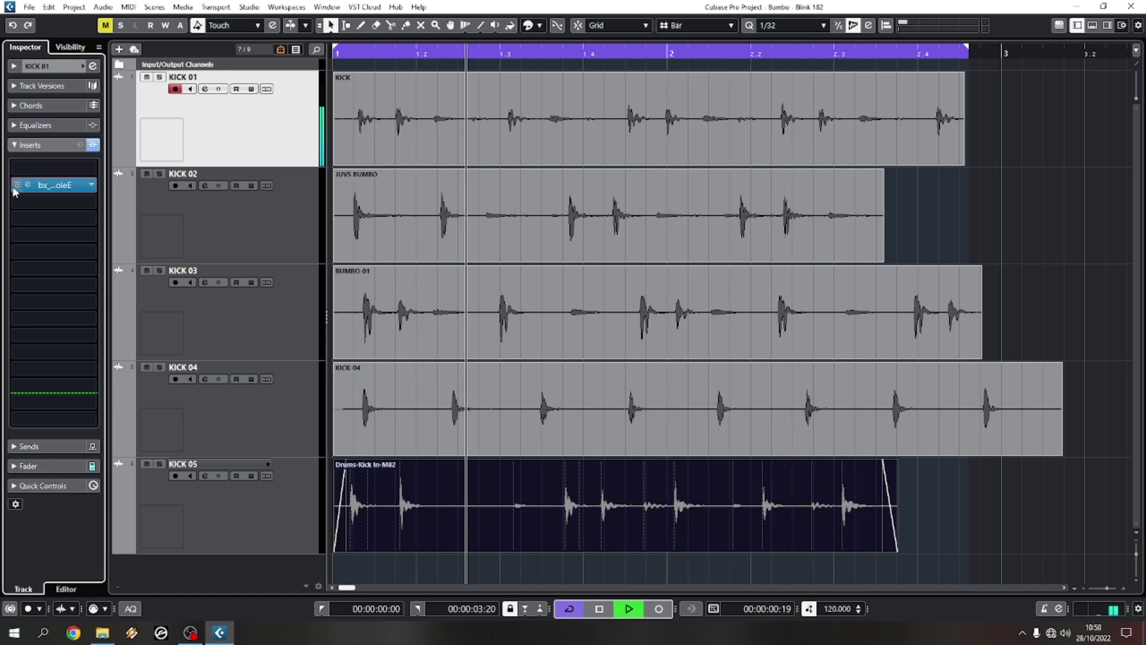
{"action": "key", "text": "space"}
{"action": "key", "text": "space"}
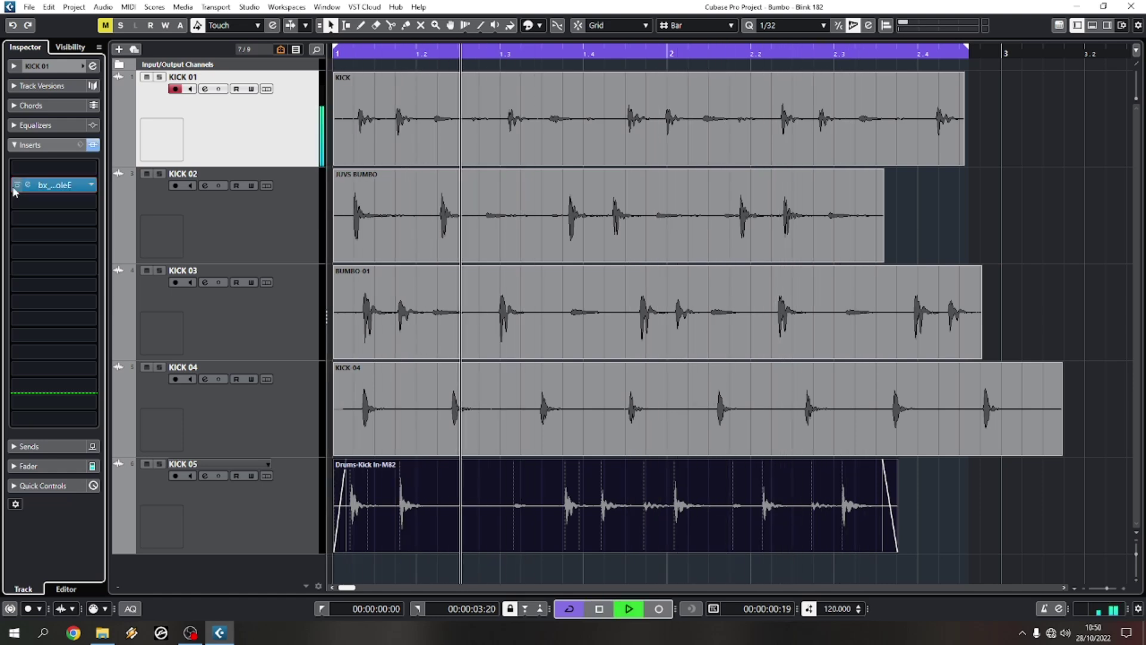
{"action": "key", "text": "space"}
{"action": "left_click", "coordinate": [16, 186]}
{"action": "key", "text": "space"}
{"action": "key", "text": "space"}
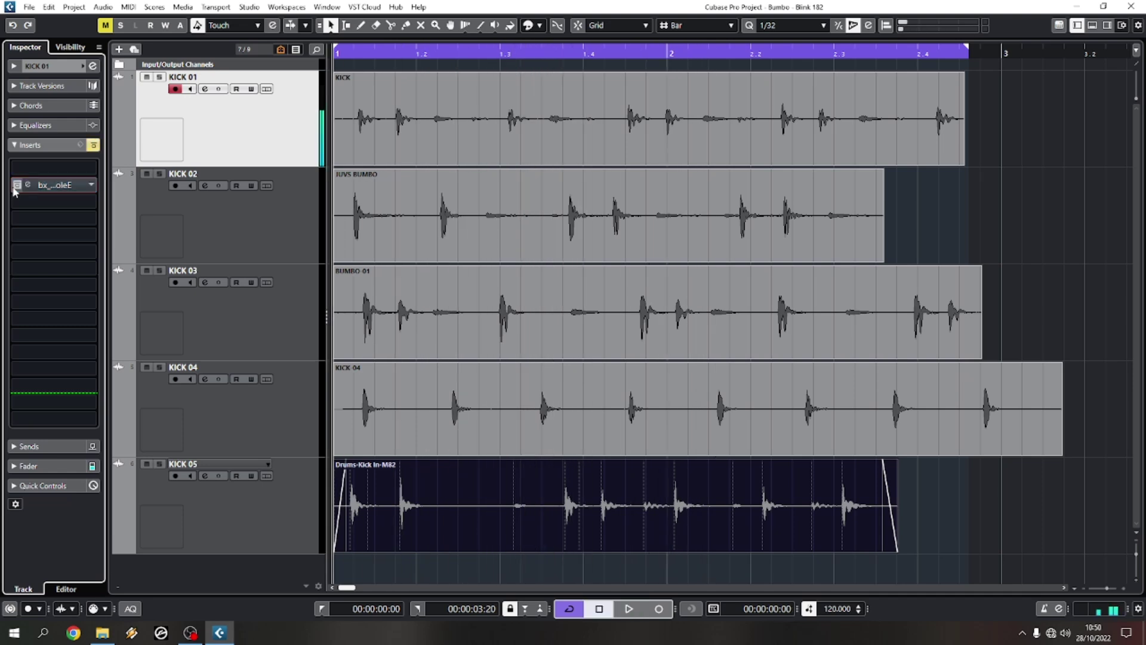
{"action": "left_click", "coordinate": [16, 186]}
{"action": "key", "text": "space"}
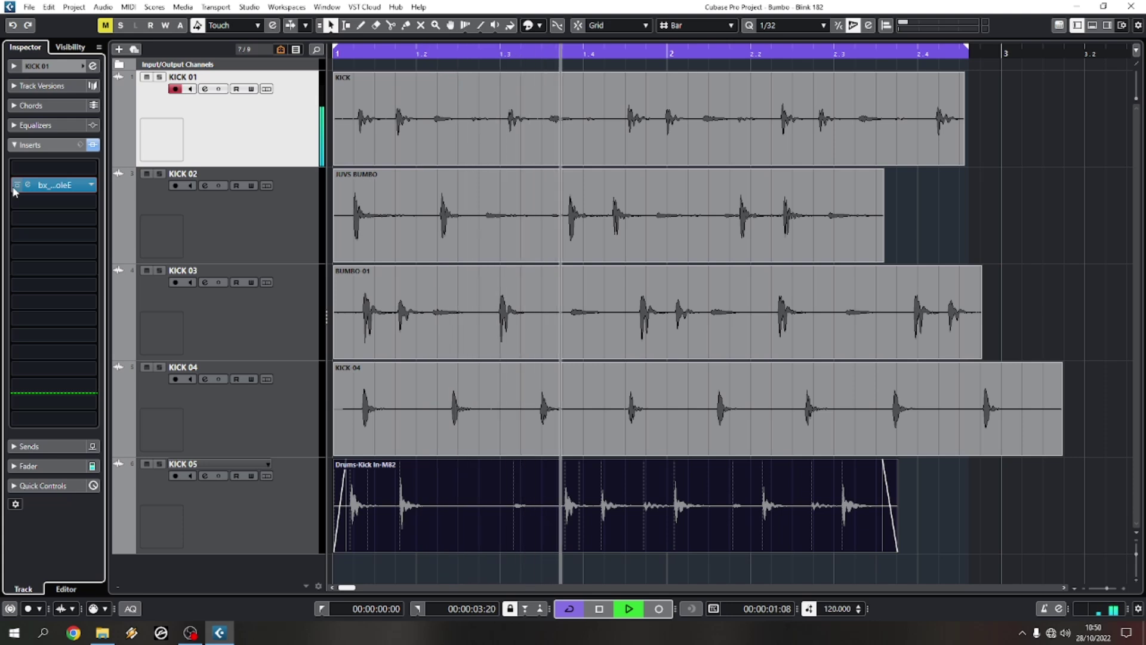
{"action": "key", "text": "space"}
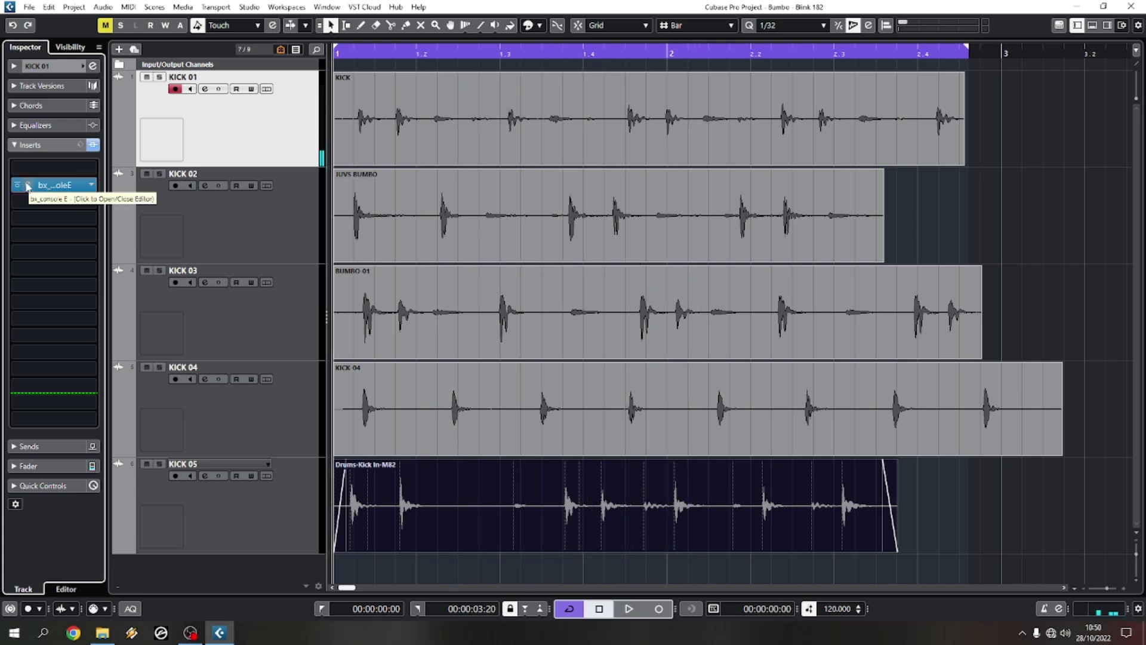
Bypass bx_console E on KICK 01 from its plug-in window and close the window
{"action": "left_click", "coordinate": [46, 185]}
{"action": "left_click", "coordinate": [425, 104]}
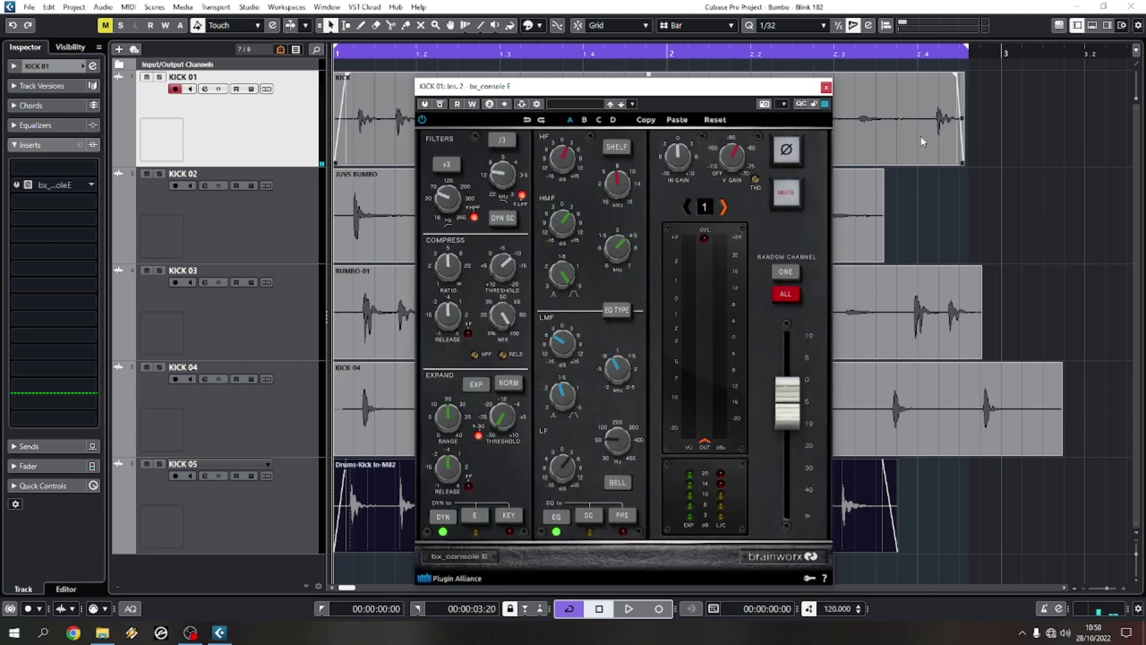
{"action": "left_click", "coordinate": [826, 87]}
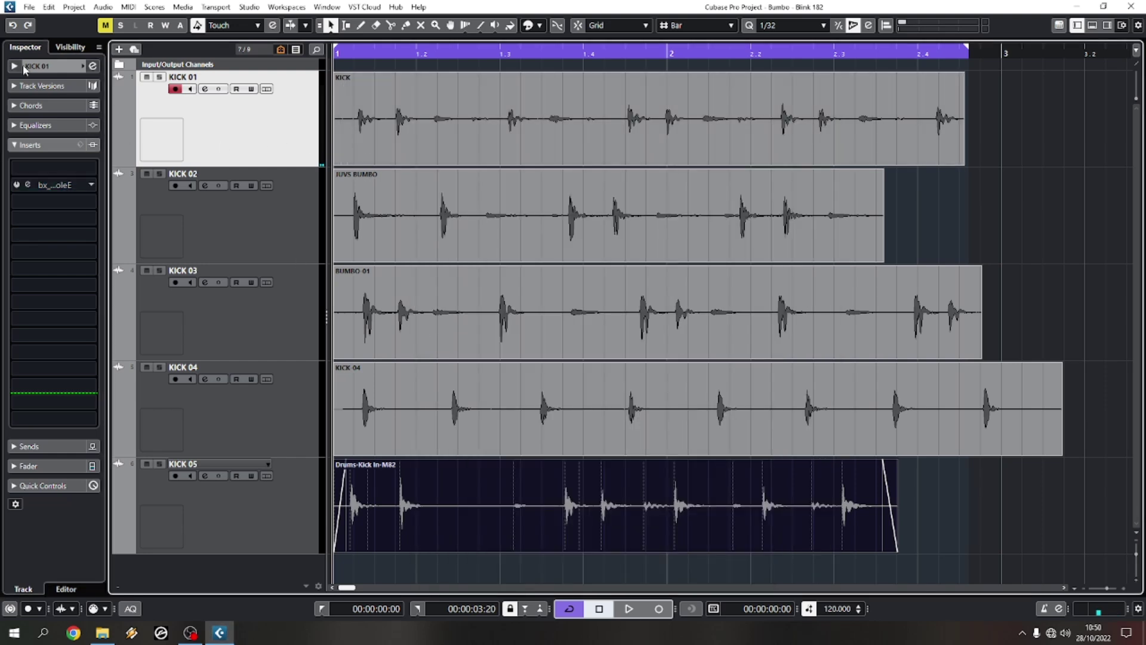
Insert the Frequency equalizer in KICK 01's first insert slot, ahead of bx_console E, and briefly play the kick to view its spectrum
{"action": "left_click", "coordinate": [52, 67]}
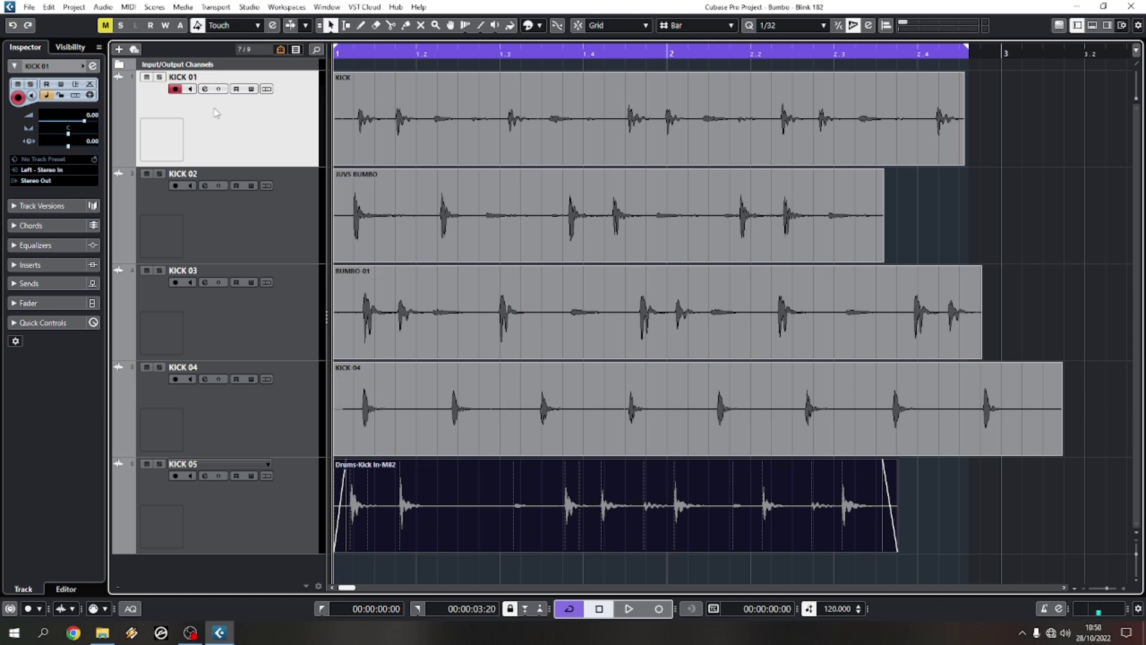
{"action": "left_click", "coordinate": [53, 266]}
{"action": "left_click", "coordinate": [54, 168]}
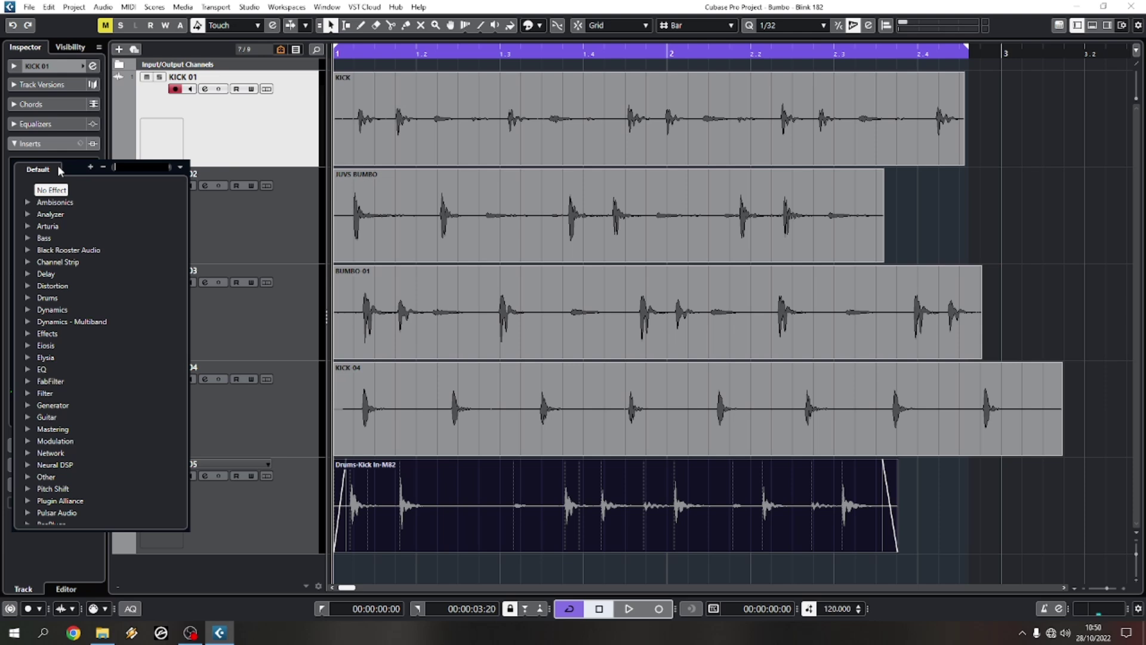
{"action": "type", "text": "EQU"}
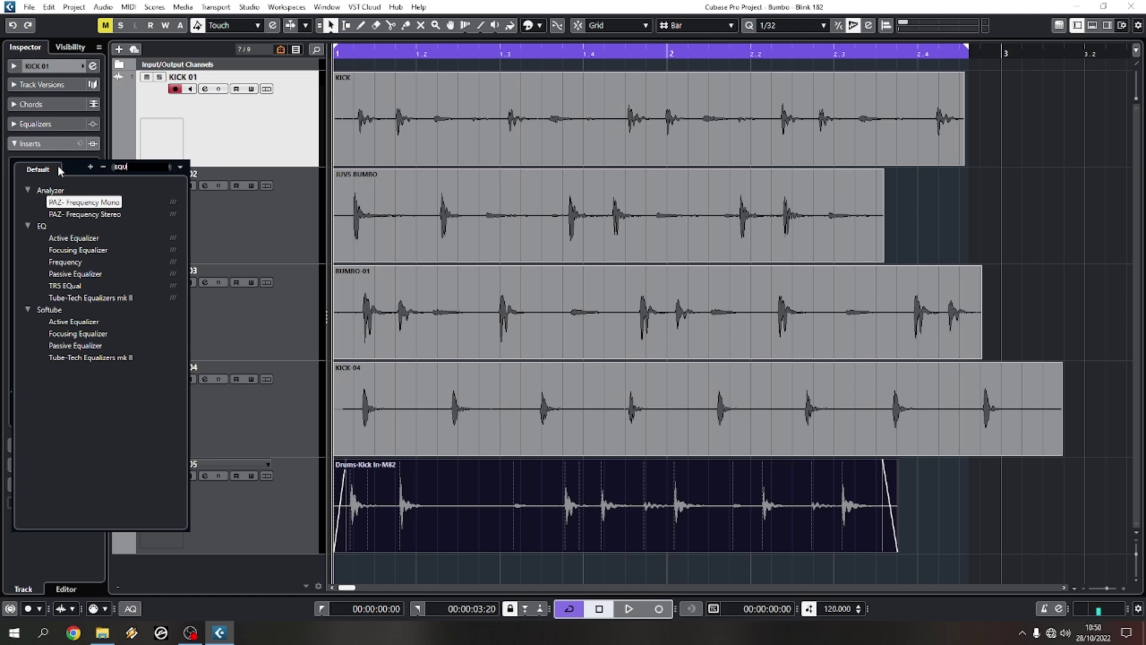
{"action": "left_click", "coordinate": [65, 261]}
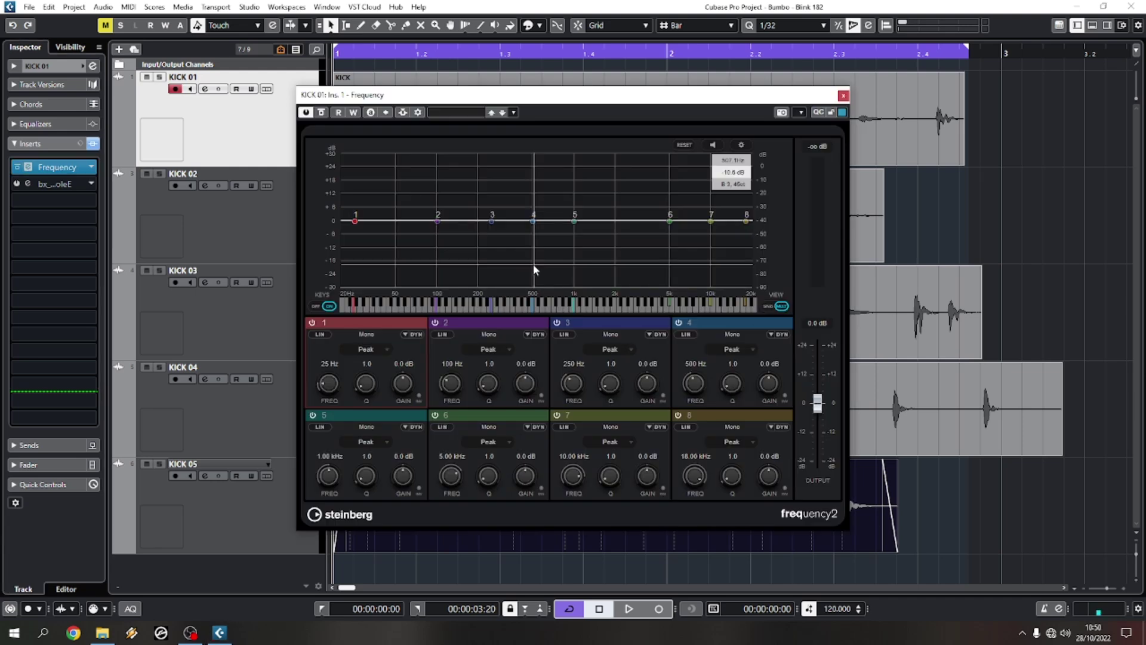
{"action": "key", "text": "space"}
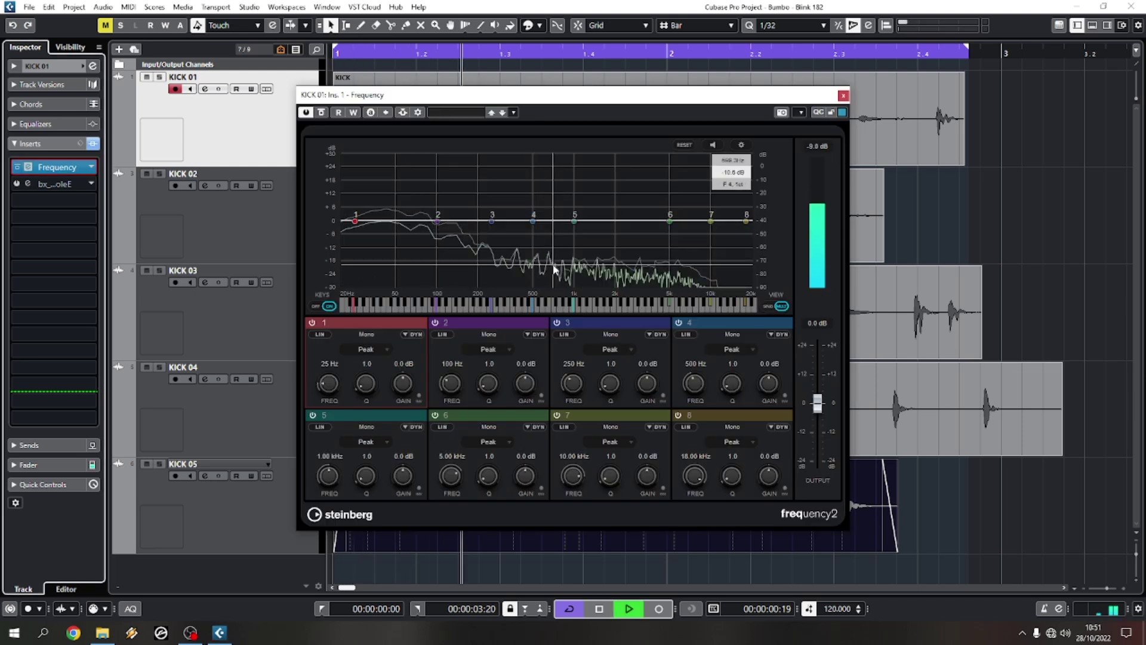
{"action": "key", "text": "space"}
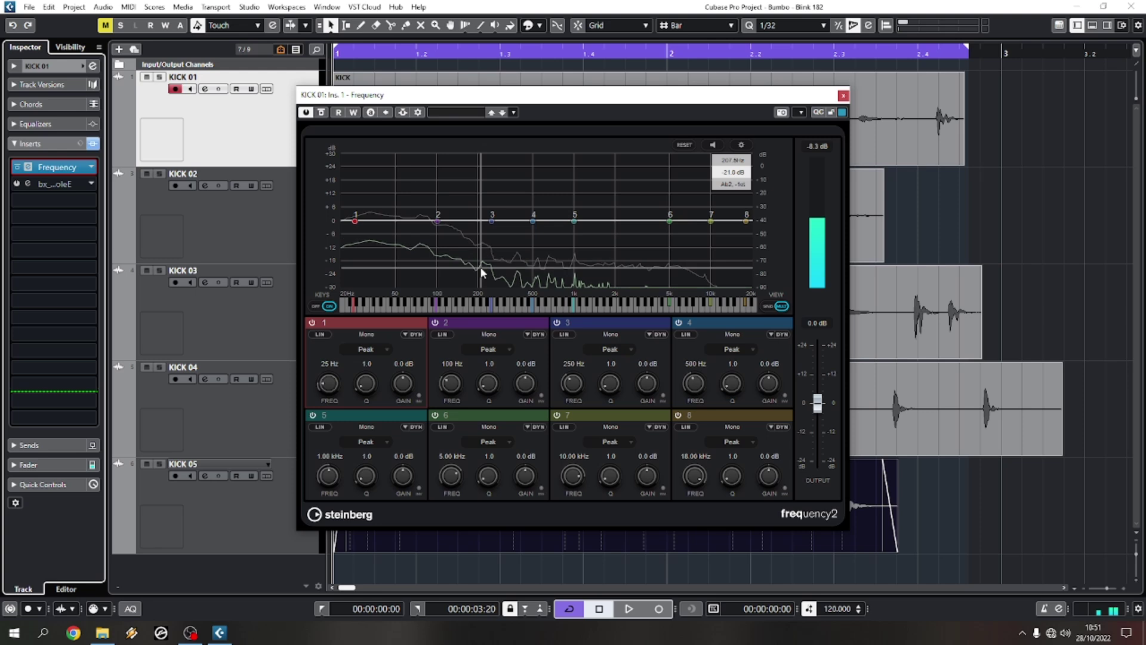
Place the Frequency and bx_console E windows side by side, leaving bx_console E bypassed, and start a brief playback
{"action": "left_click_drag", "start_coordinate": [501, 94], "coordinate": [775, 98]}
{"action": "left_click", "coordinate": [27, 184]}
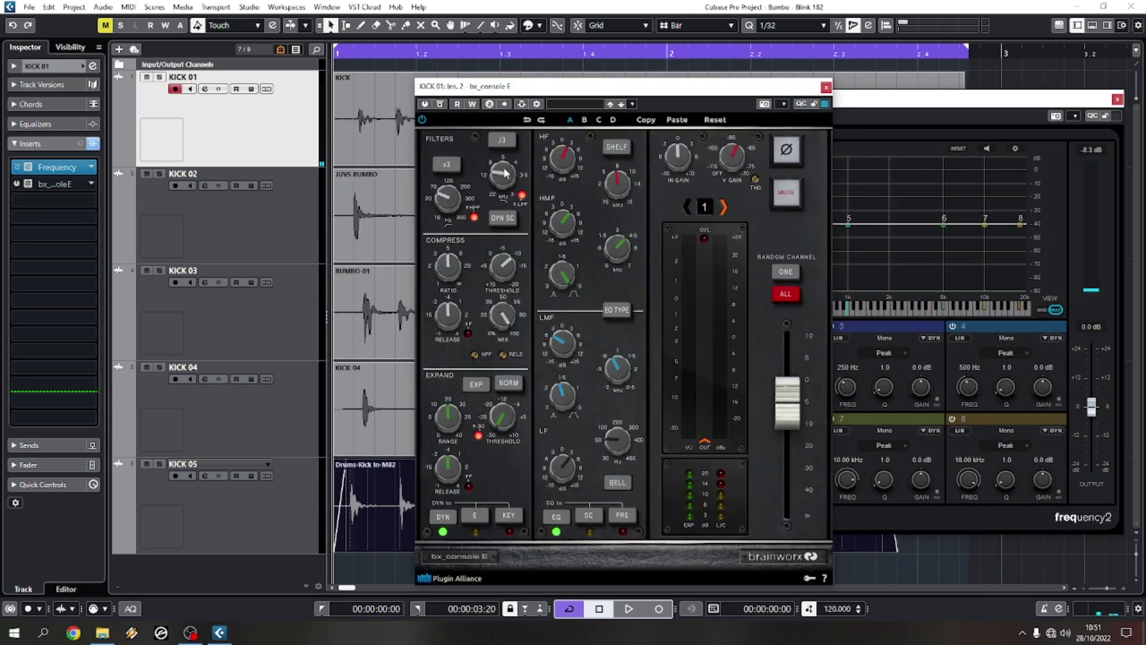
{"action": "left_click_drag", "start_coordinate": [567, 93], "coordinate": [267, 68]}
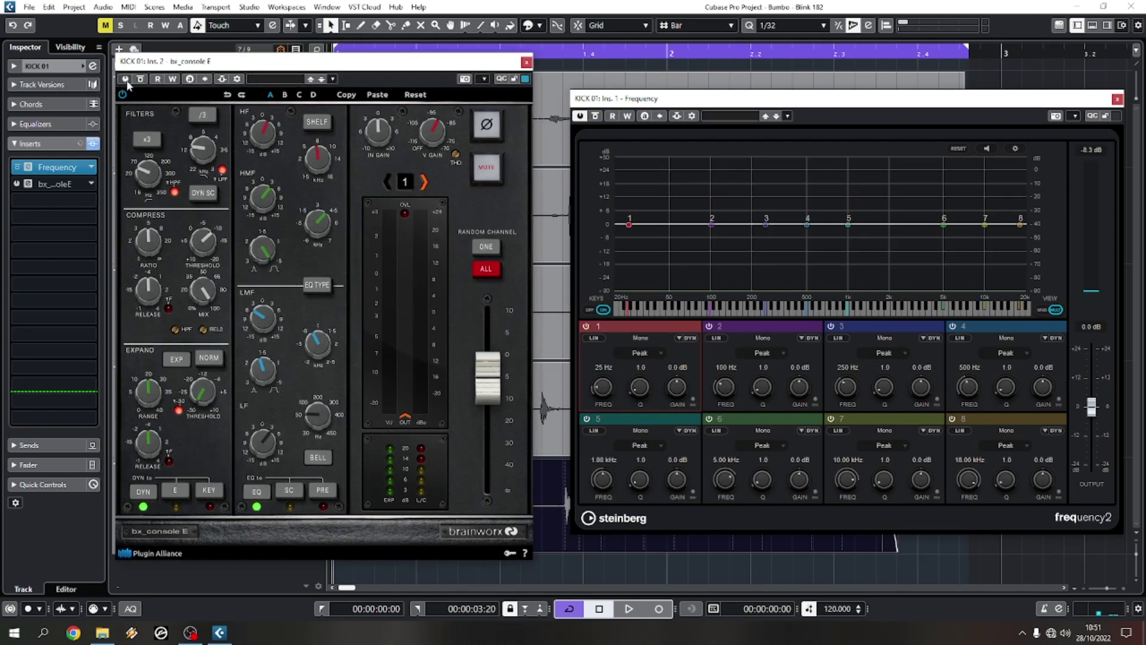
{"action": "left_click", "coordinate": [125, 80]}
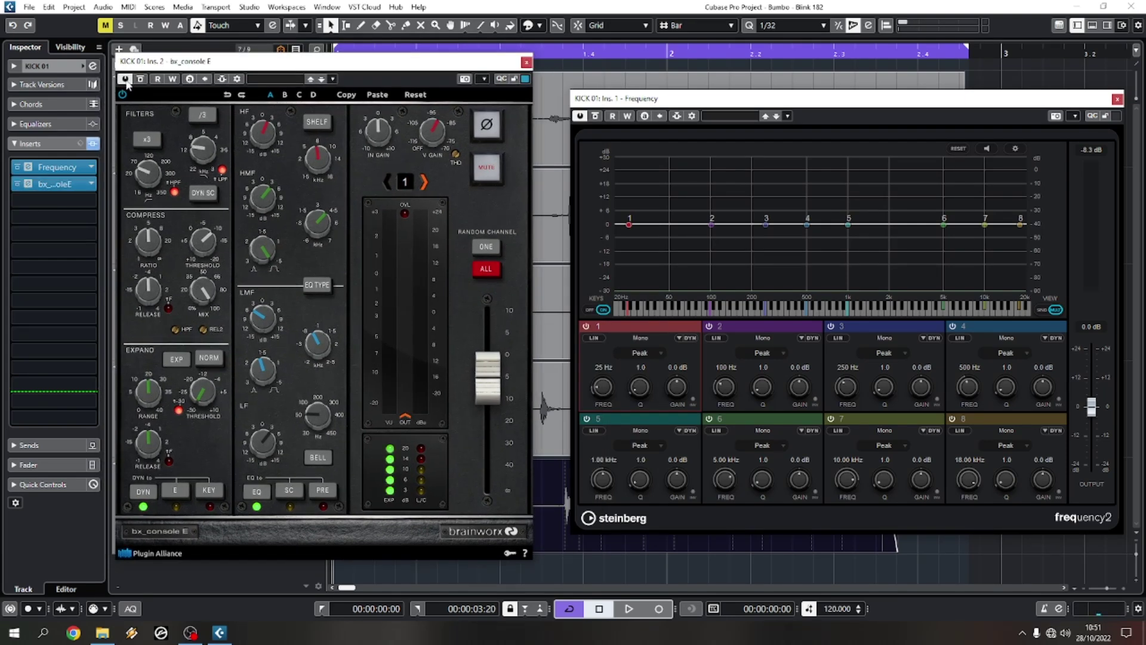
{"action": "left_click", "coordinate": [124, 80]}
{"action": "key", "text": "space"}
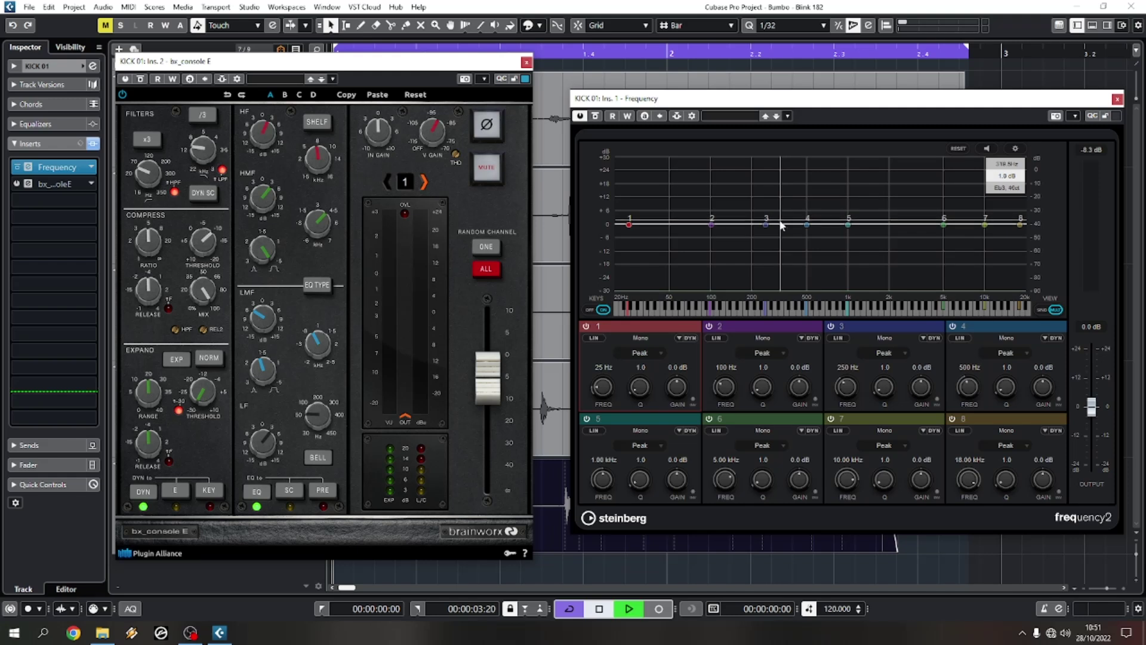
{"action": "key", "text": "space"}
Set Frequency's band 1 to a Cut 48 filter at 50 Hz
{"action": "mouse_move", "coordinate": [144, 173]}
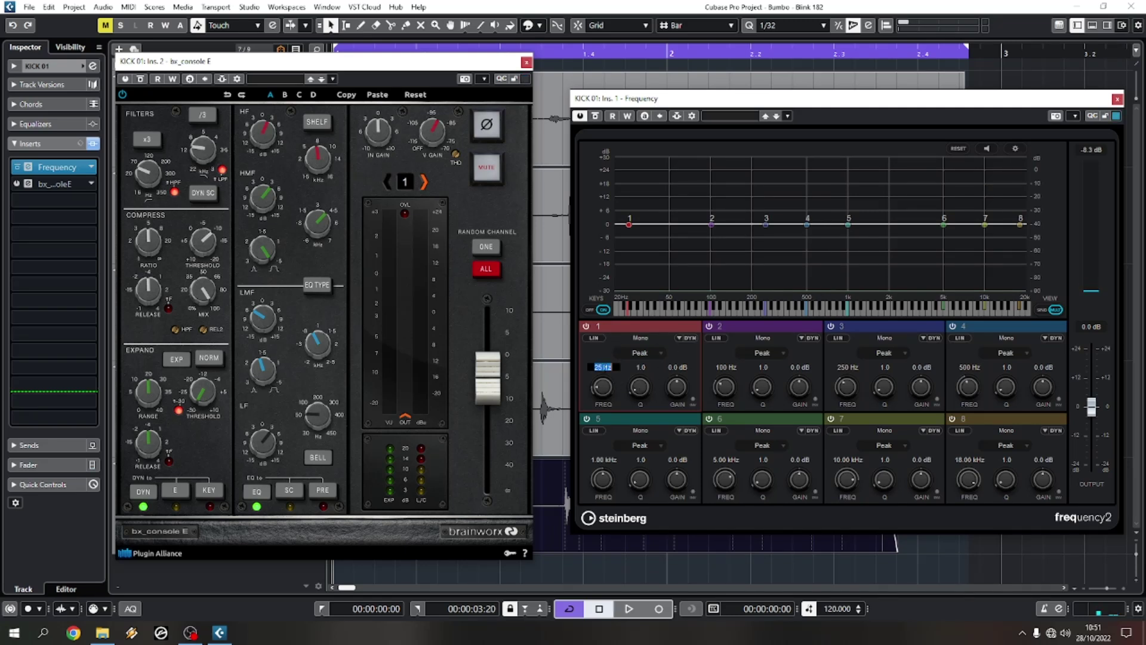
{"action": "type", "text": "0"}
{"action": "key", "text": "Return"}
{"action": "left_click", "coordinate": [658, 353]}
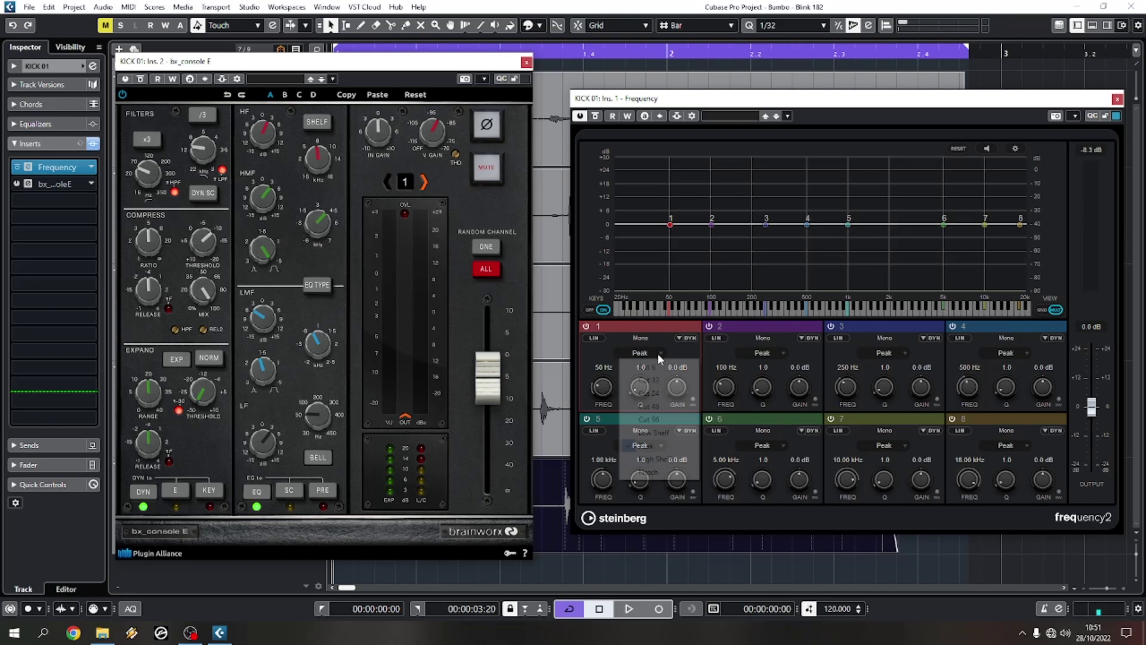
{"action": "left_click", "coordinate": [650, 406]}
Compare KICK 01 with Frequency's band 1 low cut on and off during playback, leaving the band on
{"action": "key", "text": "space"}
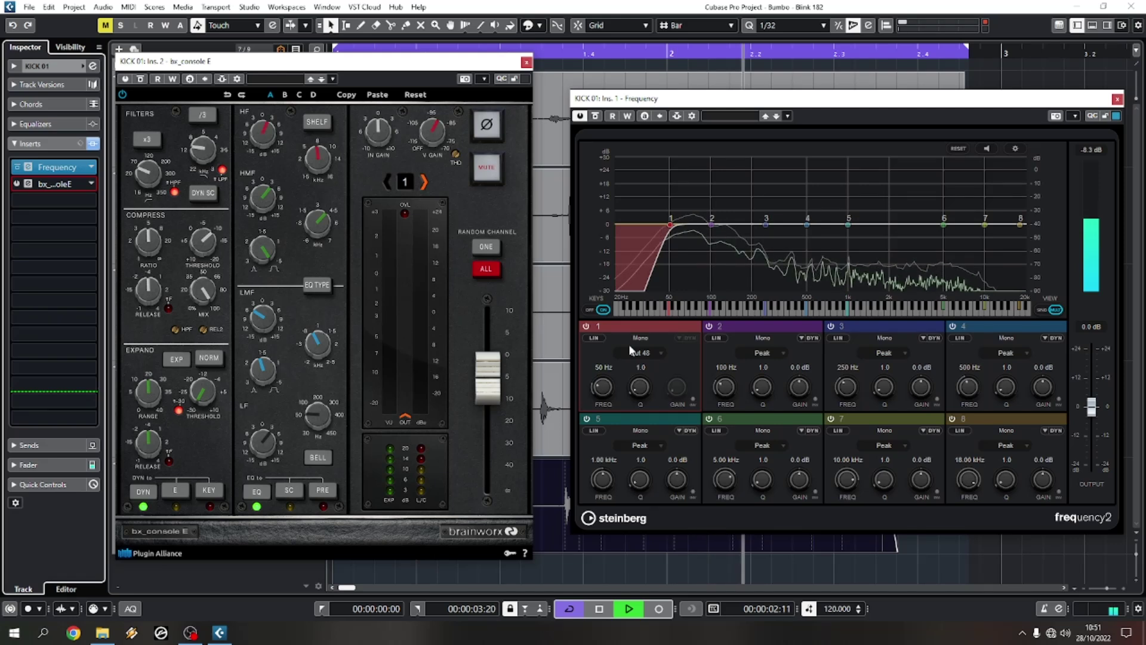
{"action": "key", "text": "space"}
{"action": "key", "text": "space"}
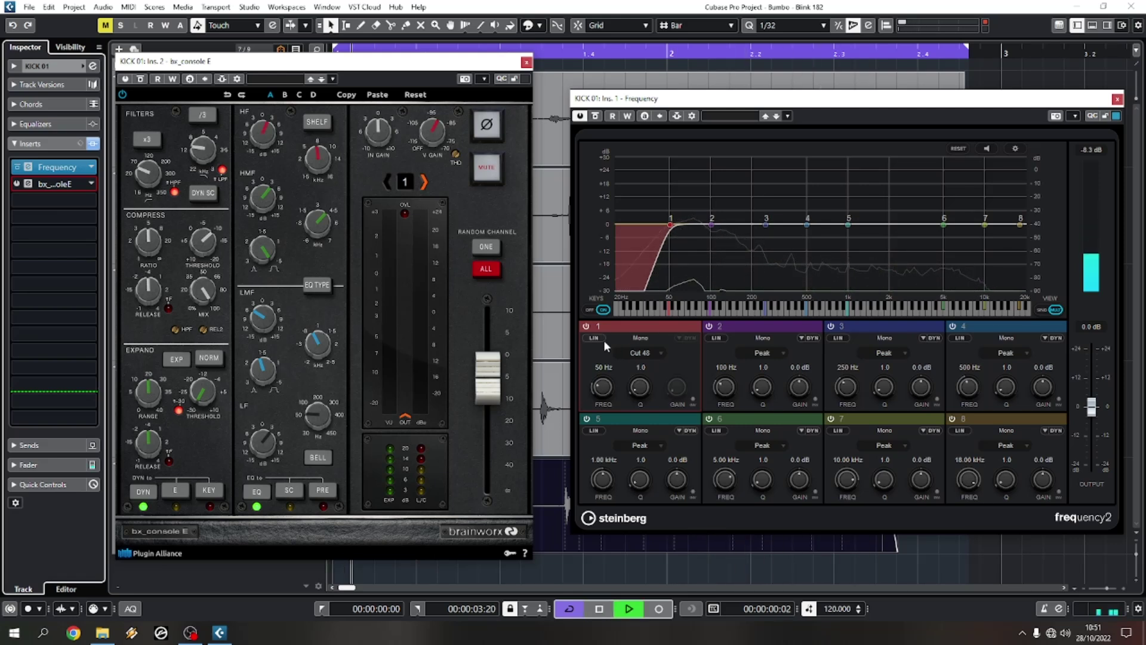
{"action": "left_click", "coordinate": [586, 327]}
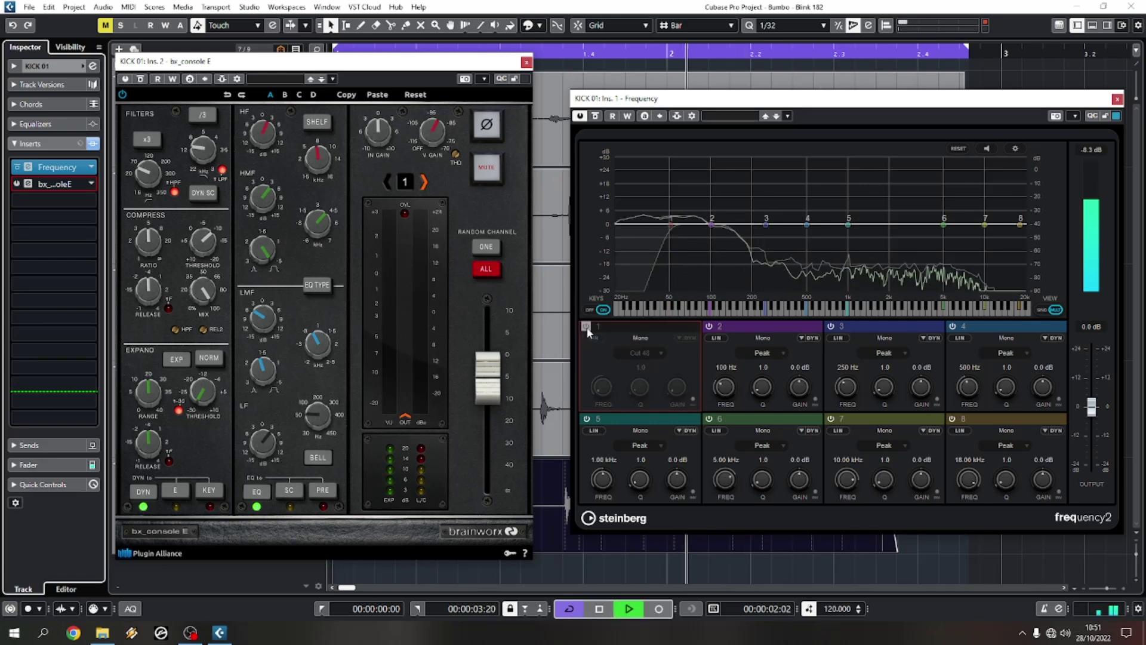
{"action": "left_click", "coordinate": [588, 328]}
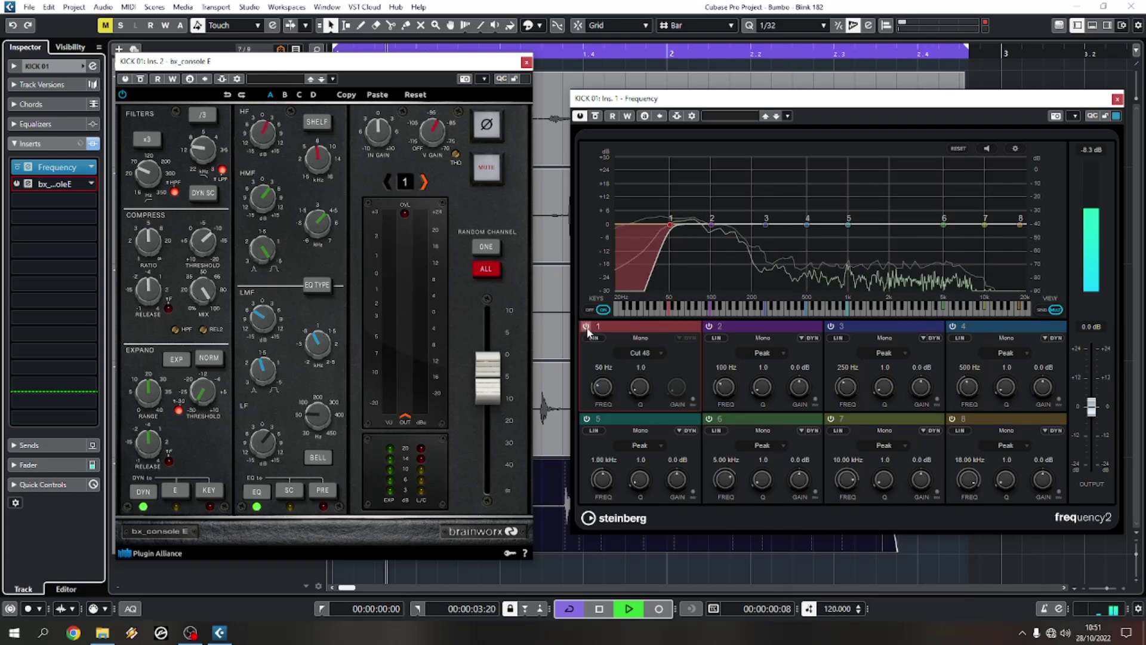
{"action": "left_click", "coordinate": [587, 328]}
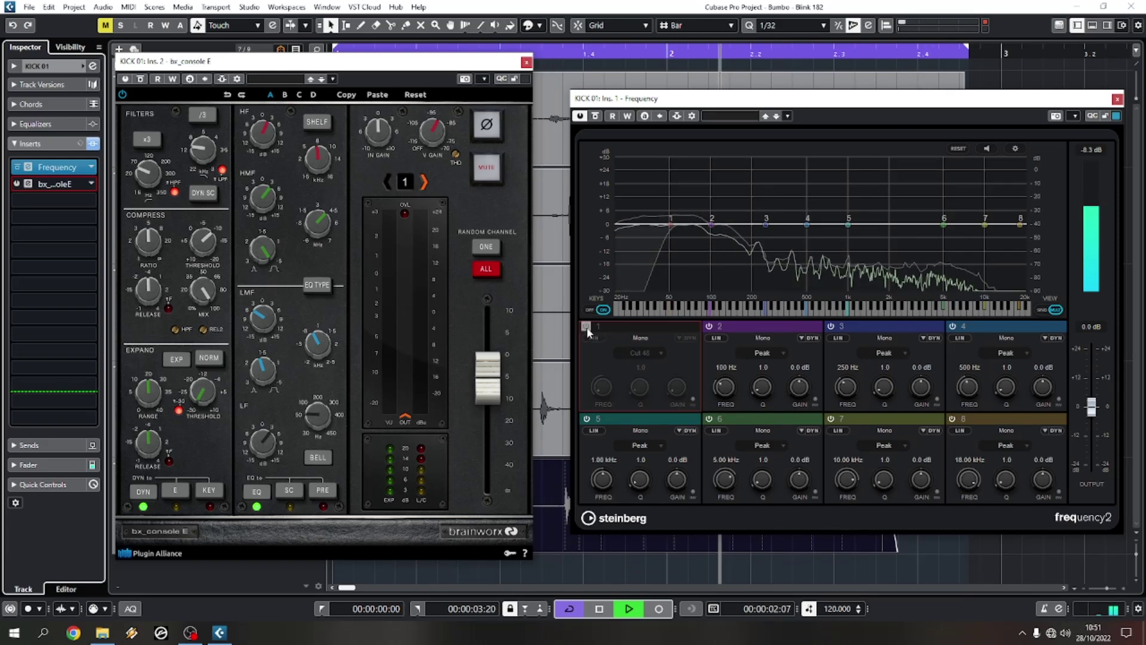
{"action": "left_click", "coordinate": [587, 326]}
{"action": "key", "text": "space"}
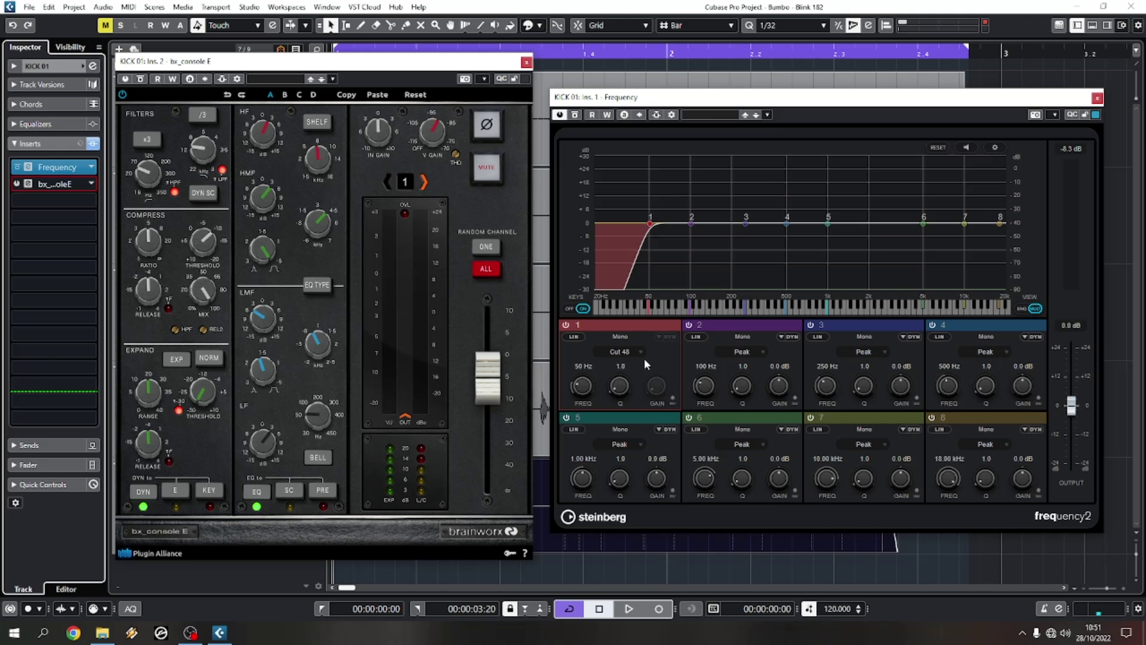
Set Frequency's band 2 to a peak at 60 Hz with a Q of about 1.6 and a gain of about 3.6 dB
{"action": "left_click", "coordinate": [310, 419]}
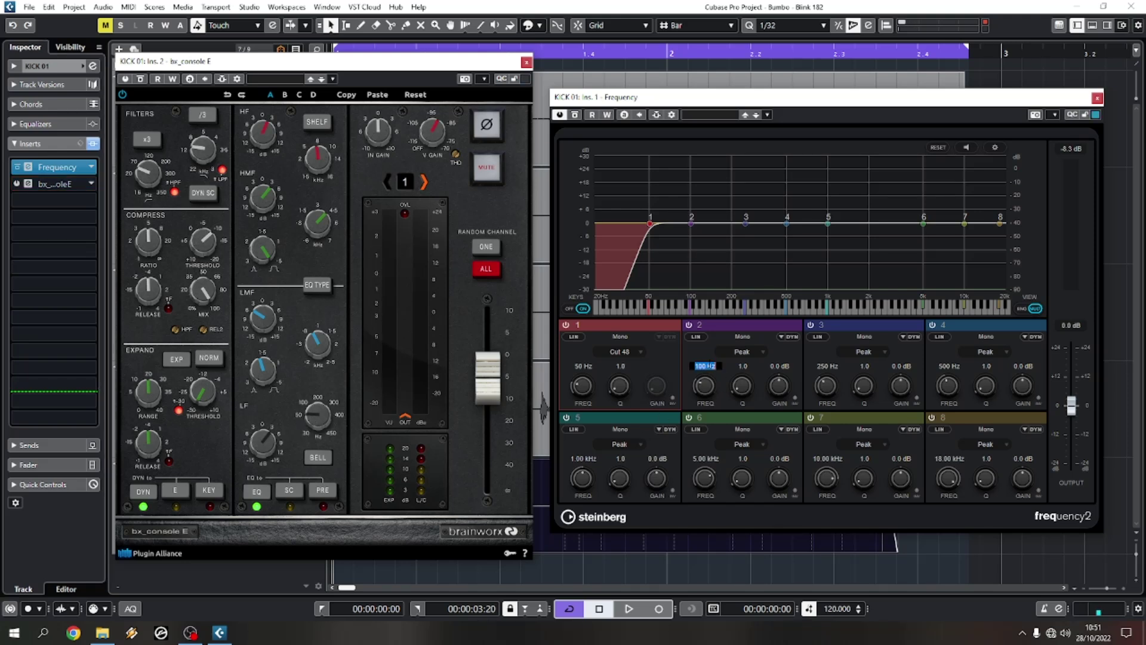
{"action": "type", "text": "60"}
{"action": "key", "text": "Return"}
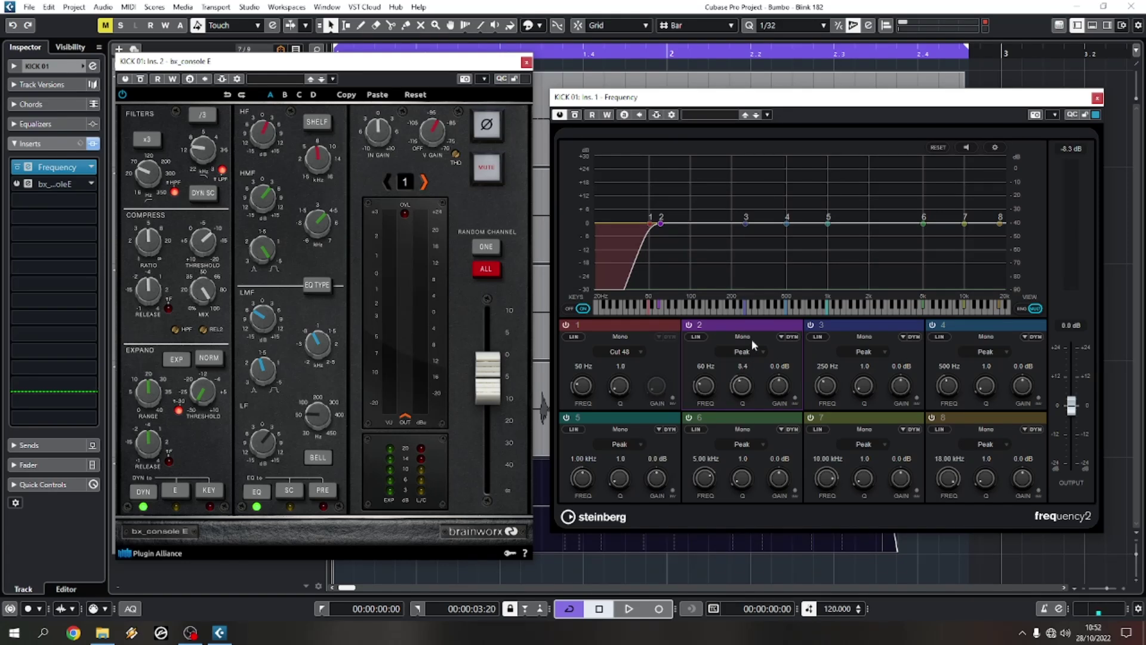
{"action": "scroll", "coordinate": [744, 389], "scroll_direction": "down", "scroll_amount": 1}
{"action": "key", "text": "space"}
{"action": "left_click_drag", "start_coordinate": [782, 385], "coordinate": [767, 431]}
{"action": "left_click_drag", "start_coordinate": [779, 385], "coordinate": [778, 392]}
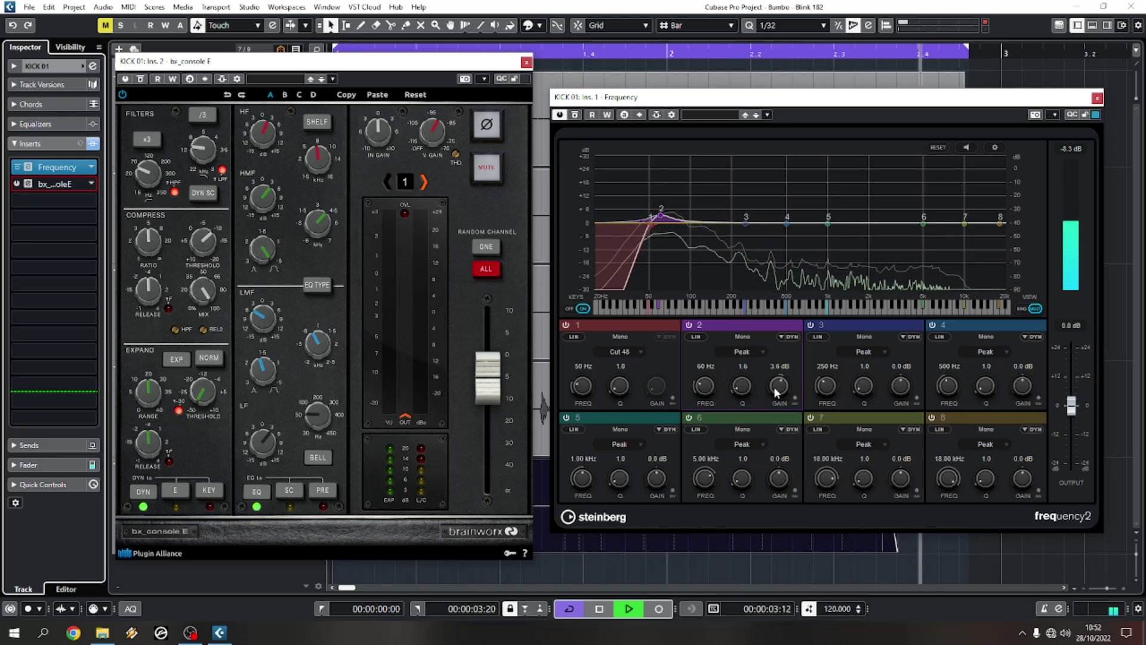
Toggle band 2 during playback and refine its 60 Hz boost to a Q of about 1.9 and a gain of about 4.1 dB
{"action": "left_click", "coordinate": [689, 324]}
{"action": "left_click", "coordinate": [689, 324]}
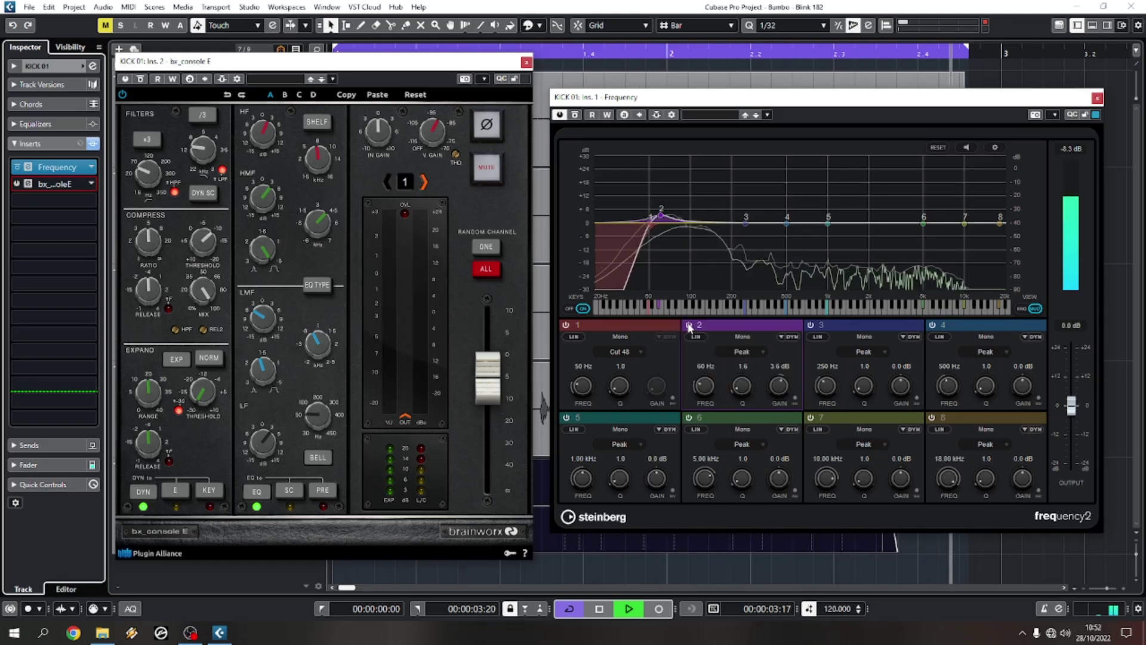
{"action": "left_click_drag", "start_coordinate": [743, 387], "coordinate": [748, 382]}
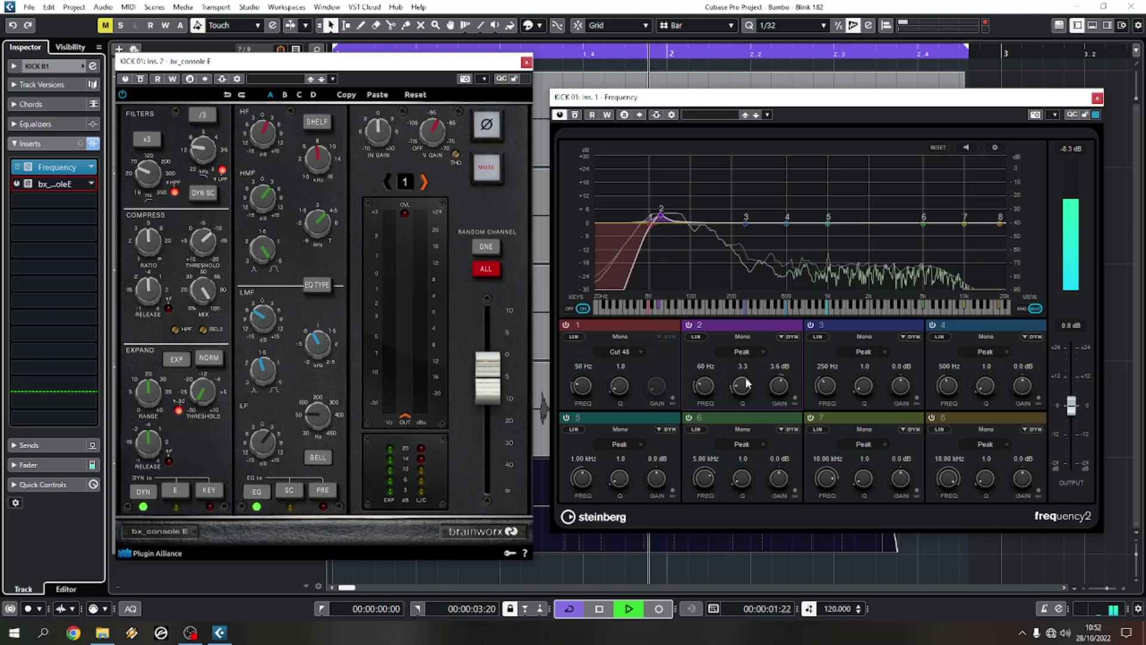
{"action": "key", "text": "space"}
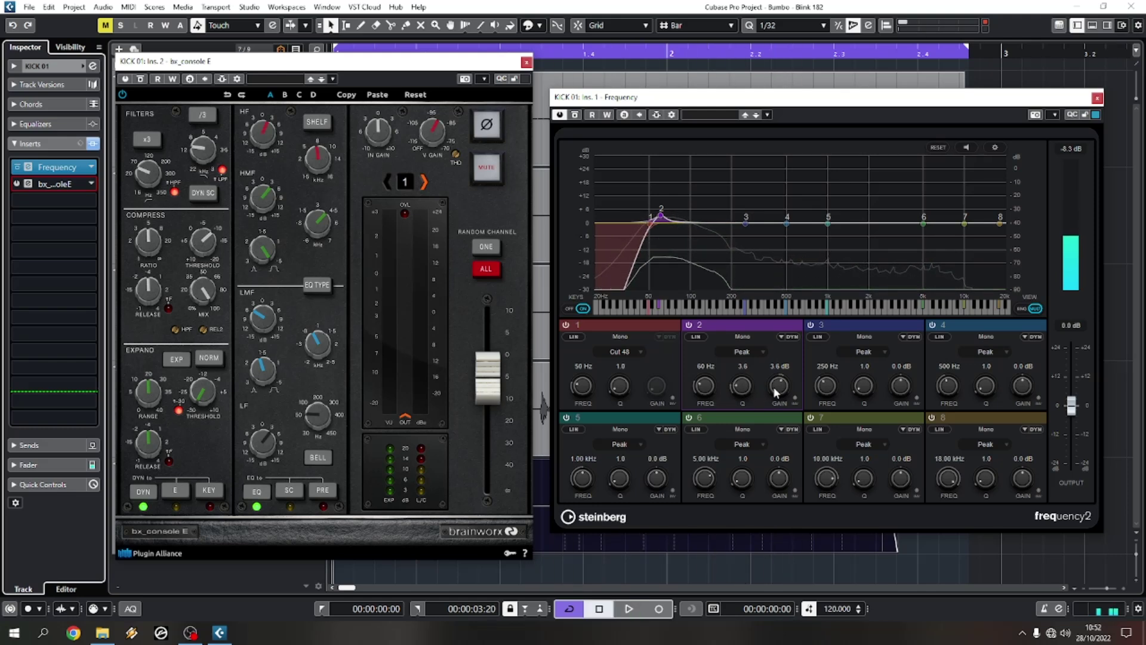
{"action": "key", "text": "space"}
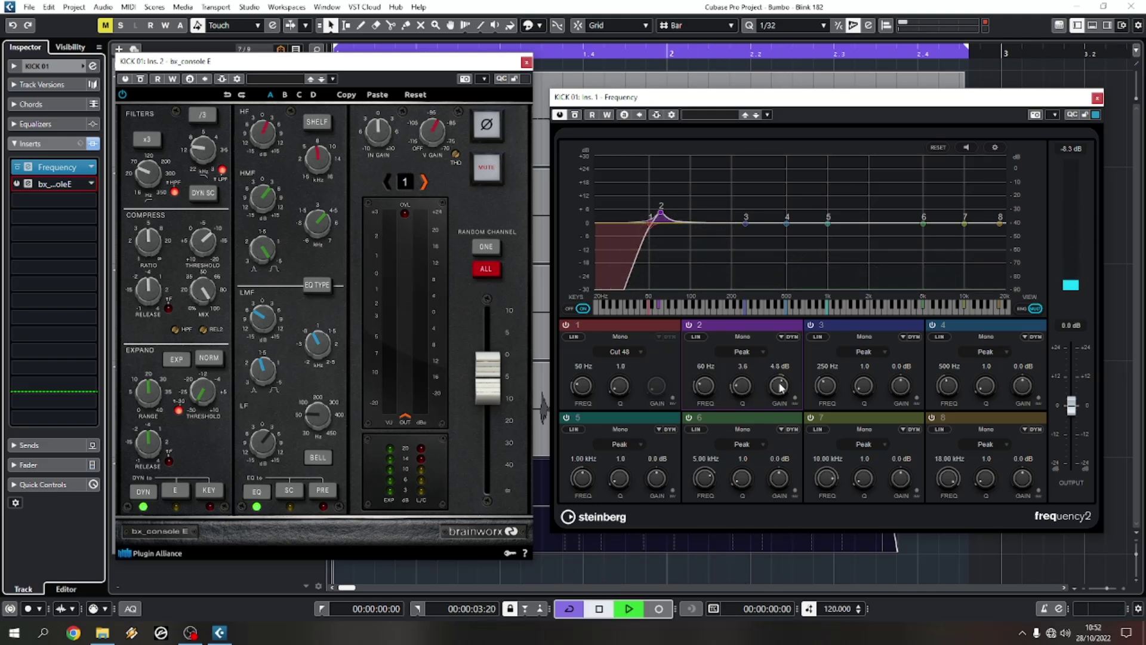
{"action": "mouse_move", "coordinate": [779, 387]}
{"action": "left_mouse_down"}
{"action": "mouse_move", "coordinate": [786, 379]}
{"action": "mouse_move", "coordinate": [745, 403]}
{"action": "mouse_move", "coordinate": [780, 400]}
{"action": "left_mouse_up"}
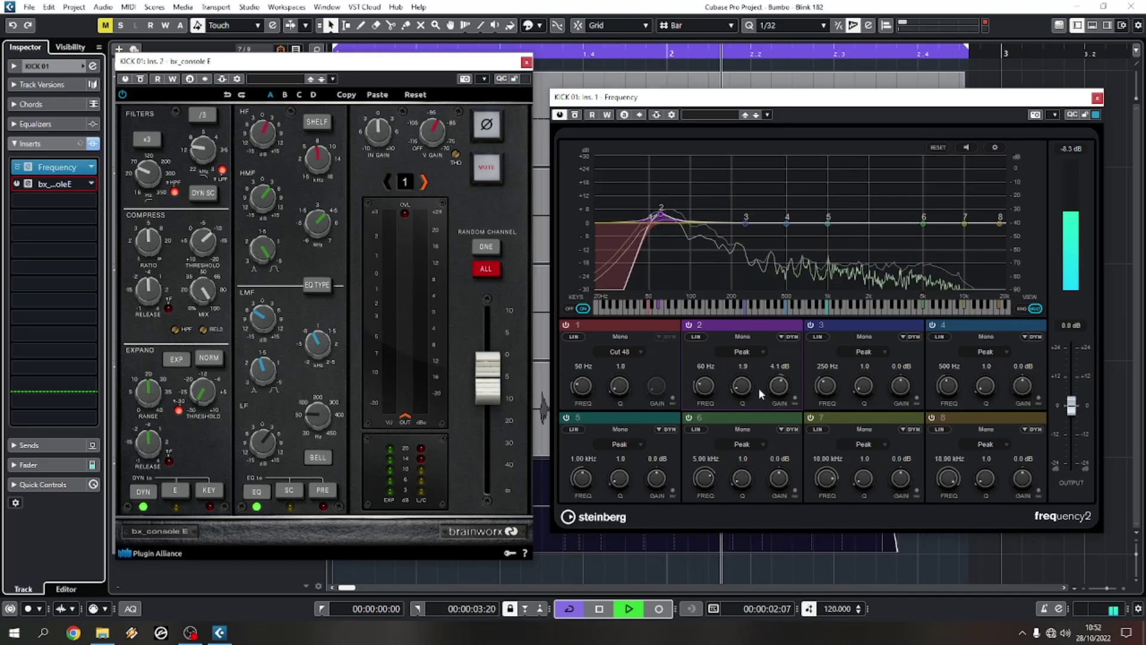
Compare KICK 01 with the 60 Hz boost off and on again, and stop playback
{"action": "left_click", "coordinate": [689, 326]}
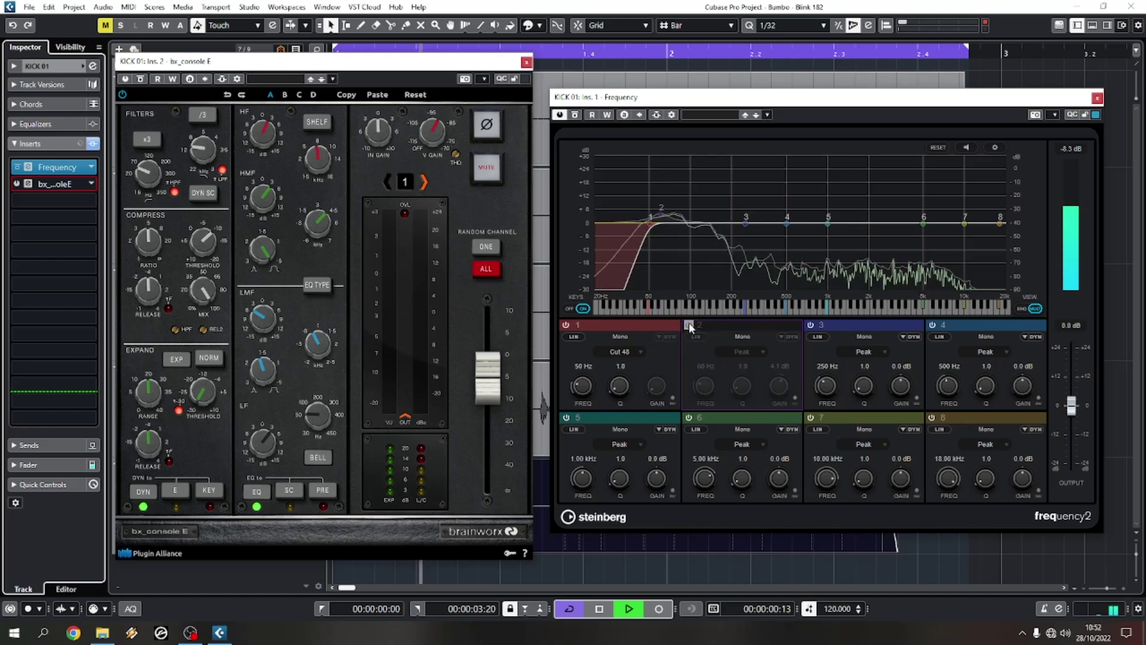
{"action": "left_click", "coordinate": [689, 325]}
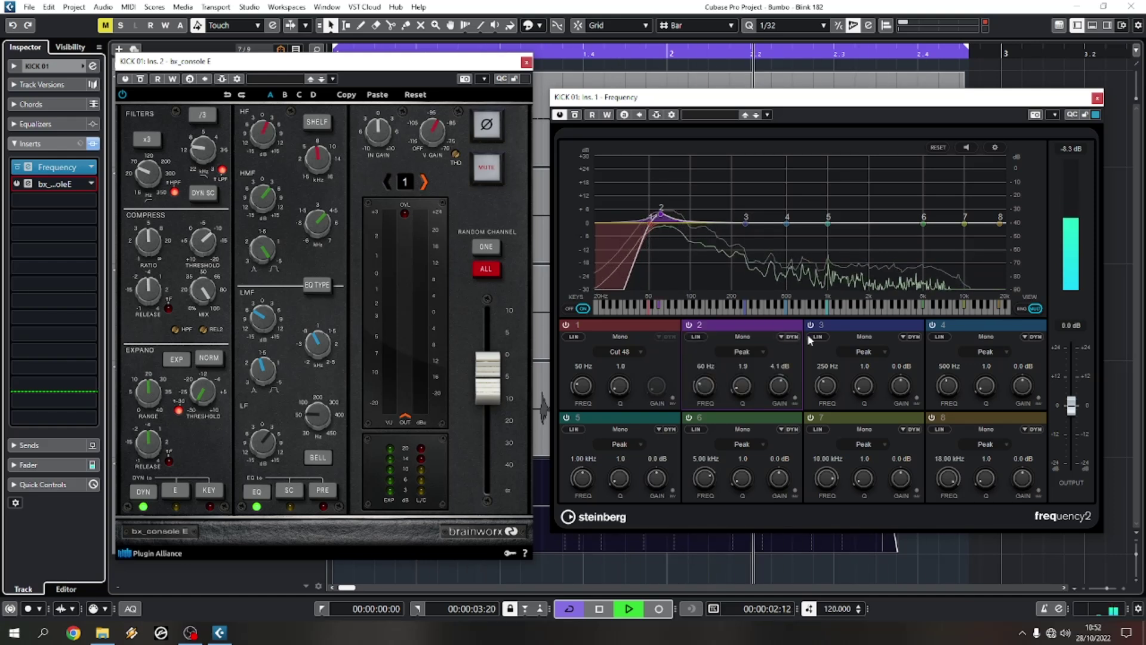
{"action": "key", "text": "space"}
Boost Frequency's band 5 by about 11.7 dB at about 917 Hz with a Q of about 2.9, and listen to the kick
{"action": "mouse_move", "coordinate": [847, 97]}
{"action": "left_mouse_down"}
{"action": "mouse_move", "coordinate": [834, 88]}
{"action": "mouse_move", "coordinate": [844, 91]}
{"action": "left_mouse_up"}
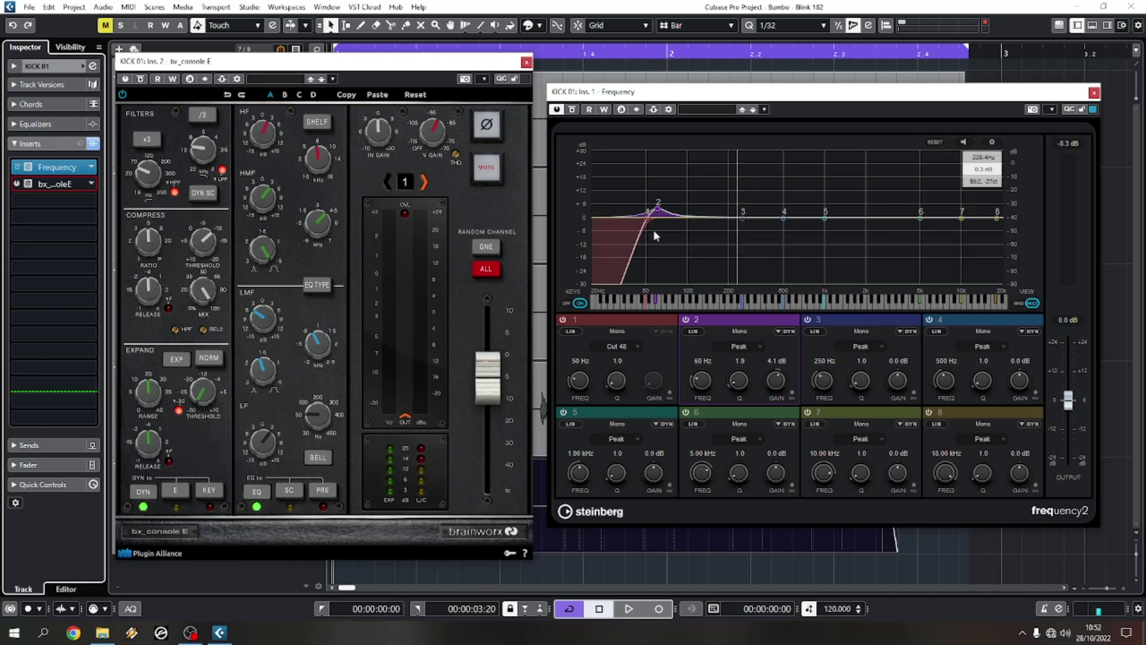
{"action": "left_click", "coordinate": [321, 346]}
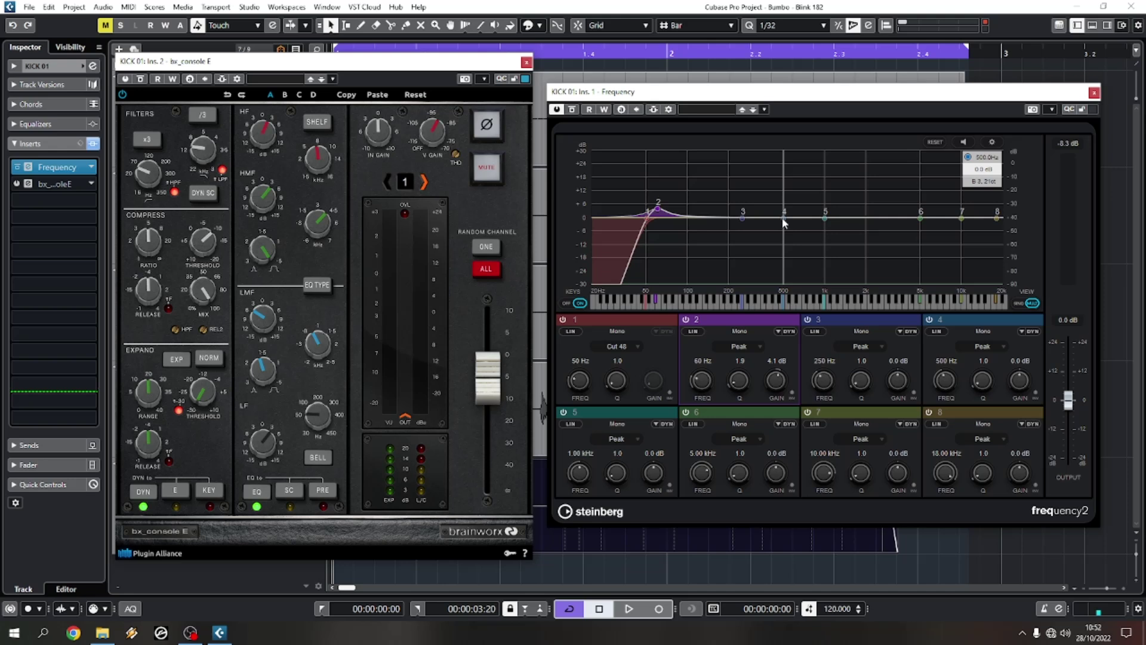
{"action": "mouse_move", "coordinate": [825, 218]}
{"action": "left_mouse_down"}
{"action": "mouse_move", "coordinate": [798, 204]}
{"action": "mouse_move", "coordinate": [822, 196]}
{"action": "left_mouse_up"}
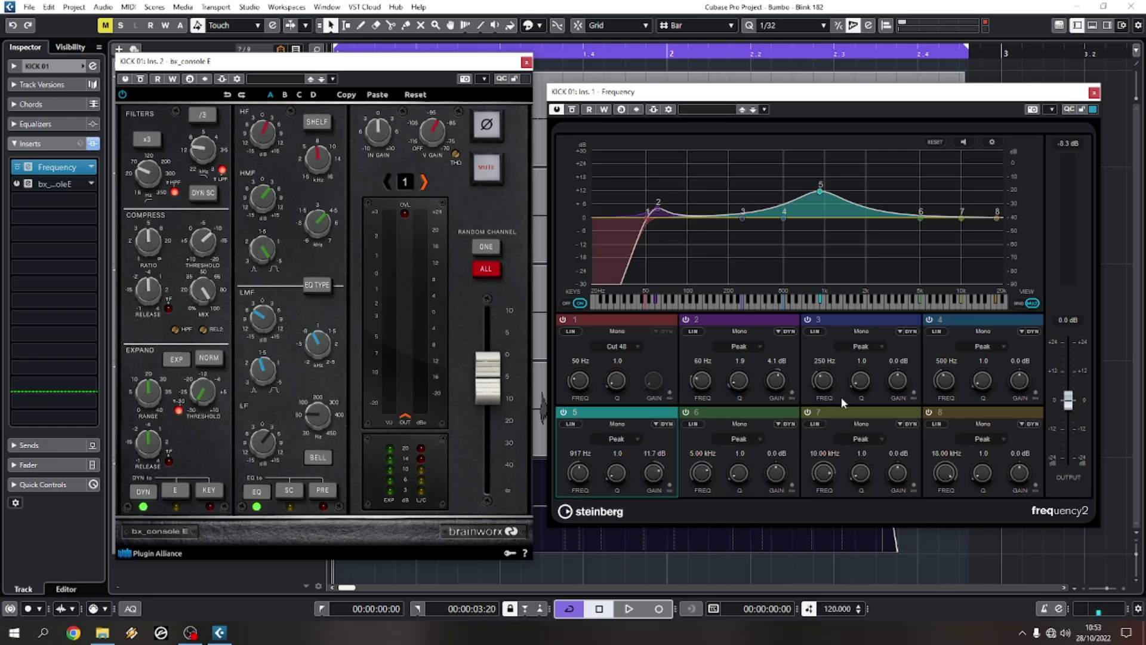
{"action": "mouse_move", "coordinate": [616, 479]}
{"action": "left_mouse_down"}
{"action": "mouse_move", "coordinate": [632, 439]}
{"action": "mouse_move", "coordinate": [621, 469]}
{"action": "left_mouse_up"}
{"action": "key", "text": "space"}
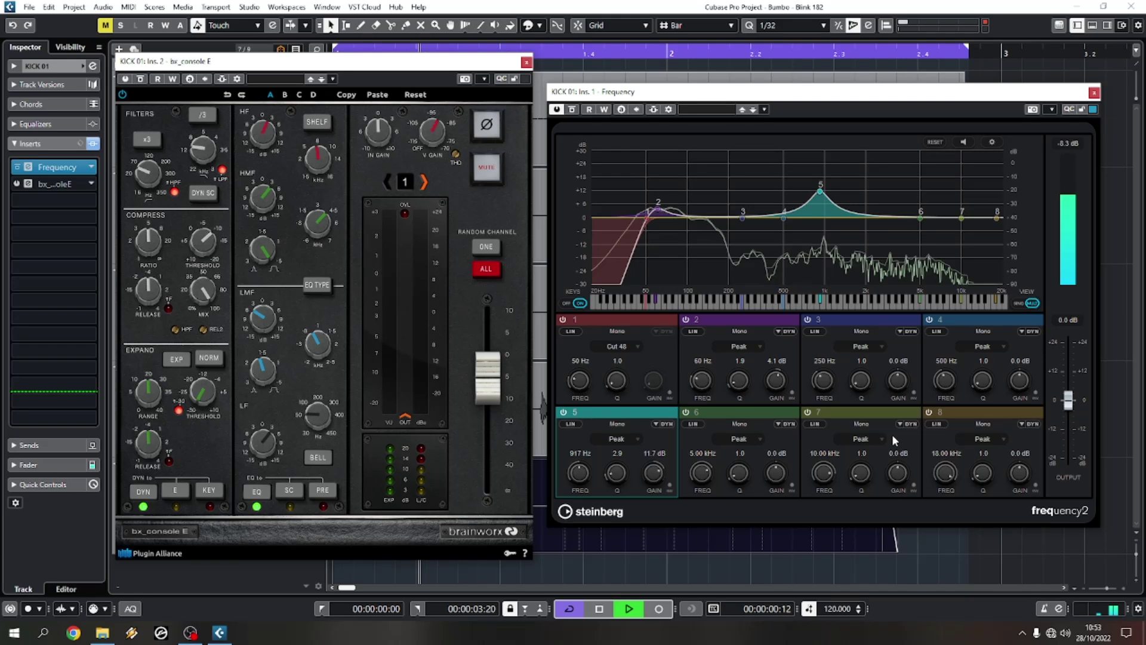
{"action": "key", "text": "space"}
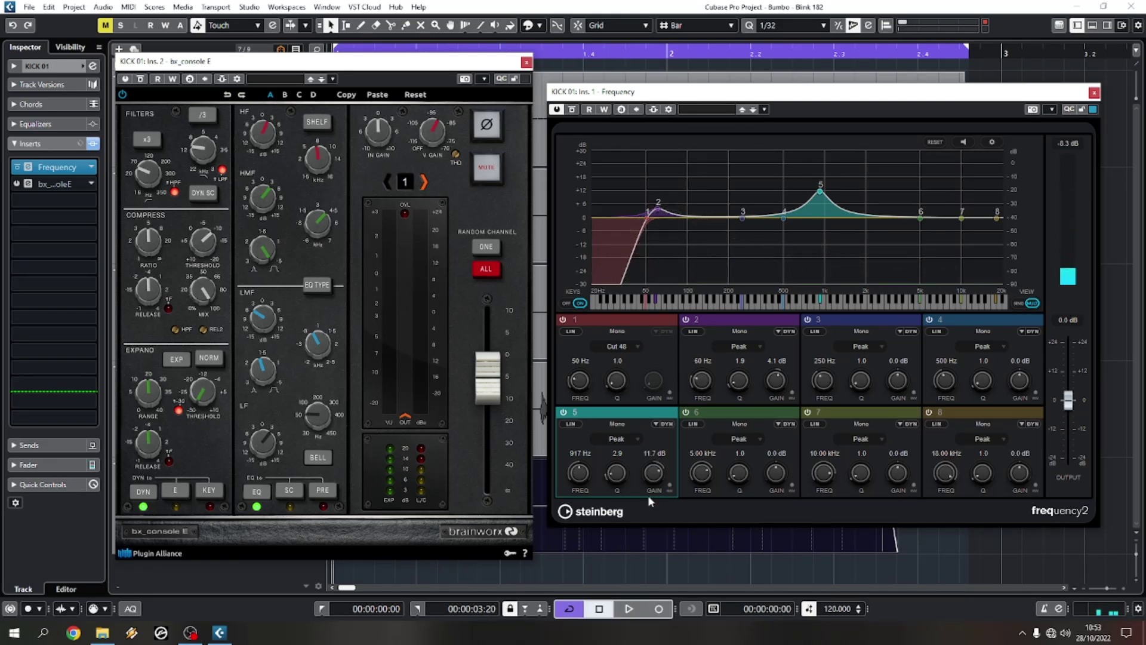
During playback, change band 5's boost at 917 Hz to a cut of about 14.5 dB with a Q of about 4.4
{"action": "key", "text": "space"}
{"action": "left_click_drag", "start_coordinate": [655, 474], "coordinate": [660, 543]}
{"action": "left_click_drag", "start_coordinate": [621, 478], "coordinate": [627, 476]}
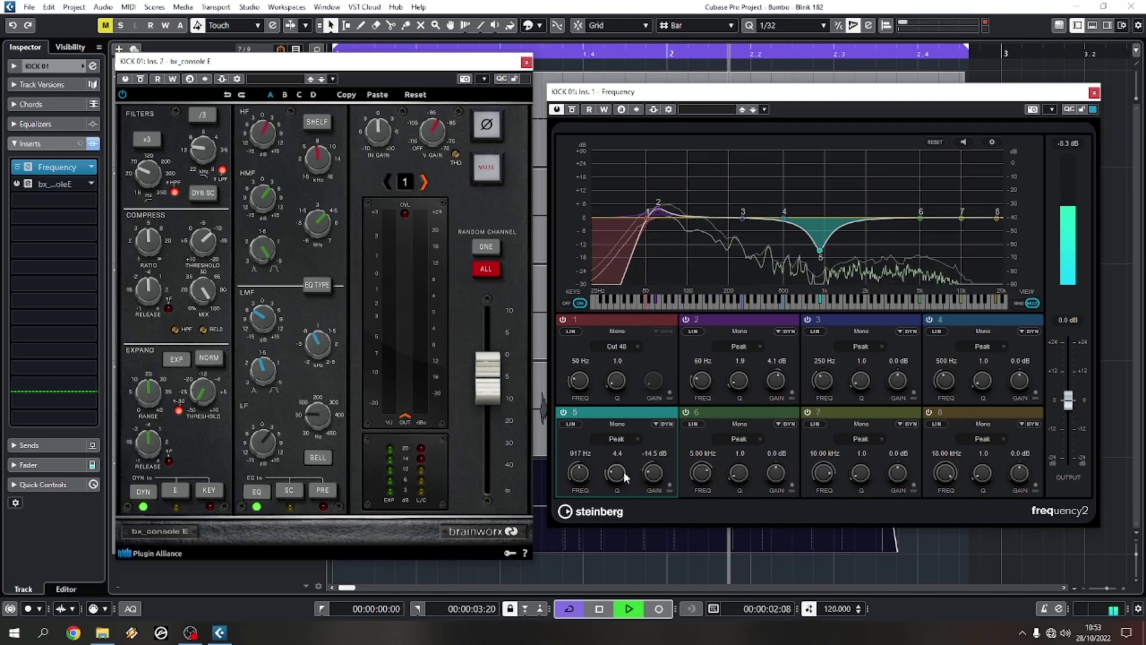
{"action": "key", "text": "space"}
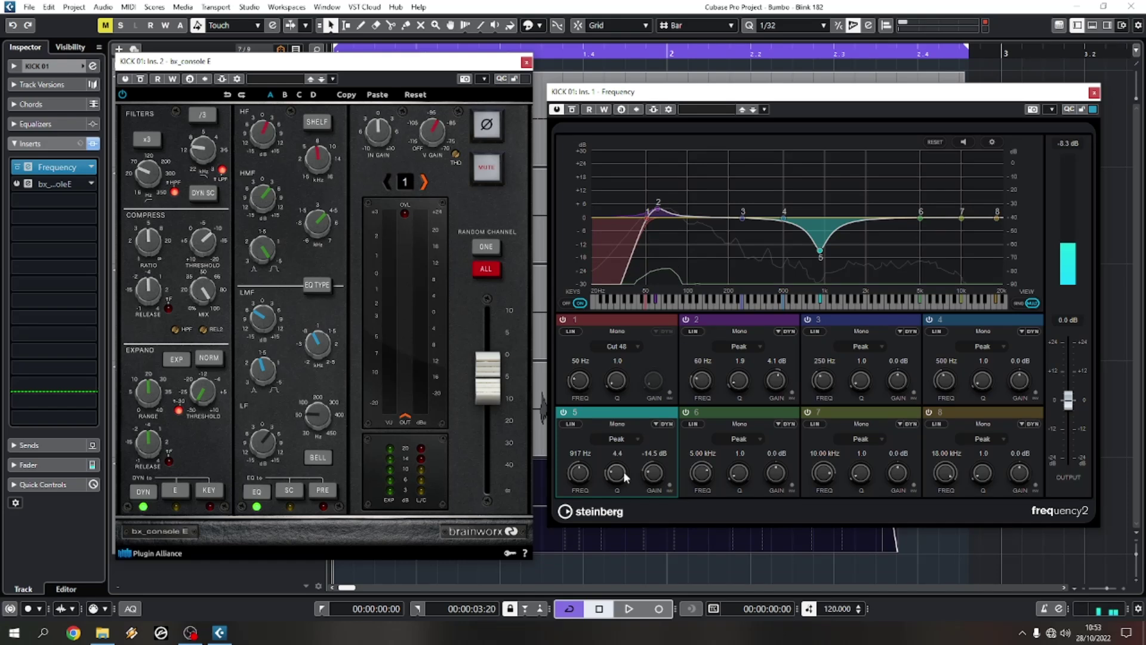
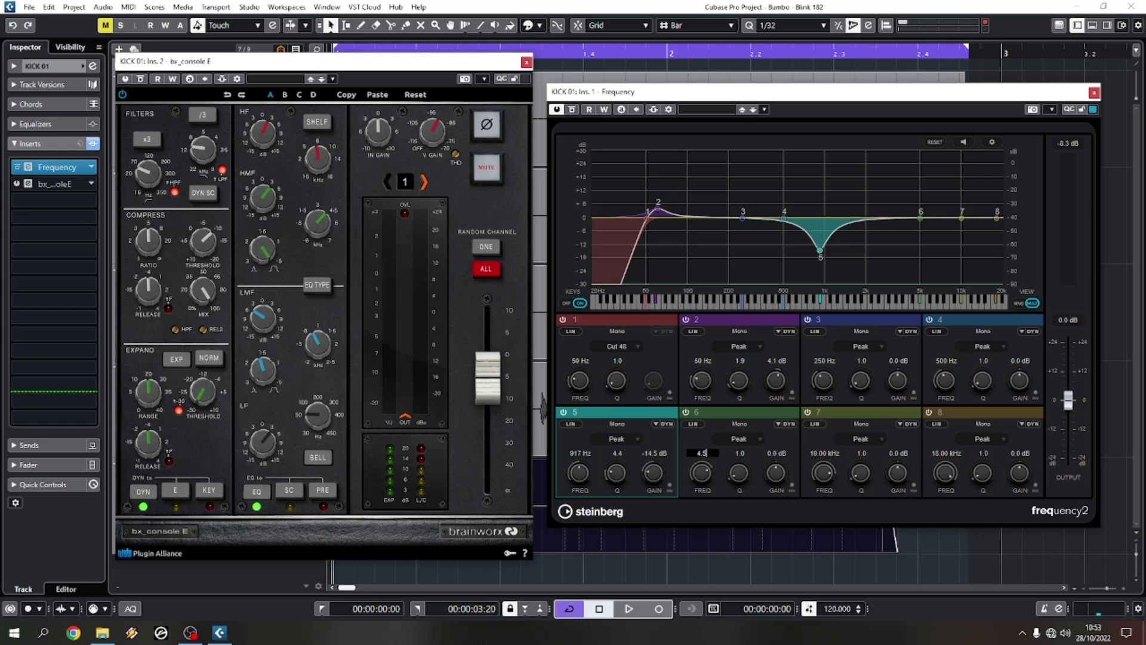
Set band 6 to 4.50 kHz with a gain of about 11.5 dB, and narrow its peak to a Q of about 17.4
{"action": "key", "text": "Return"}
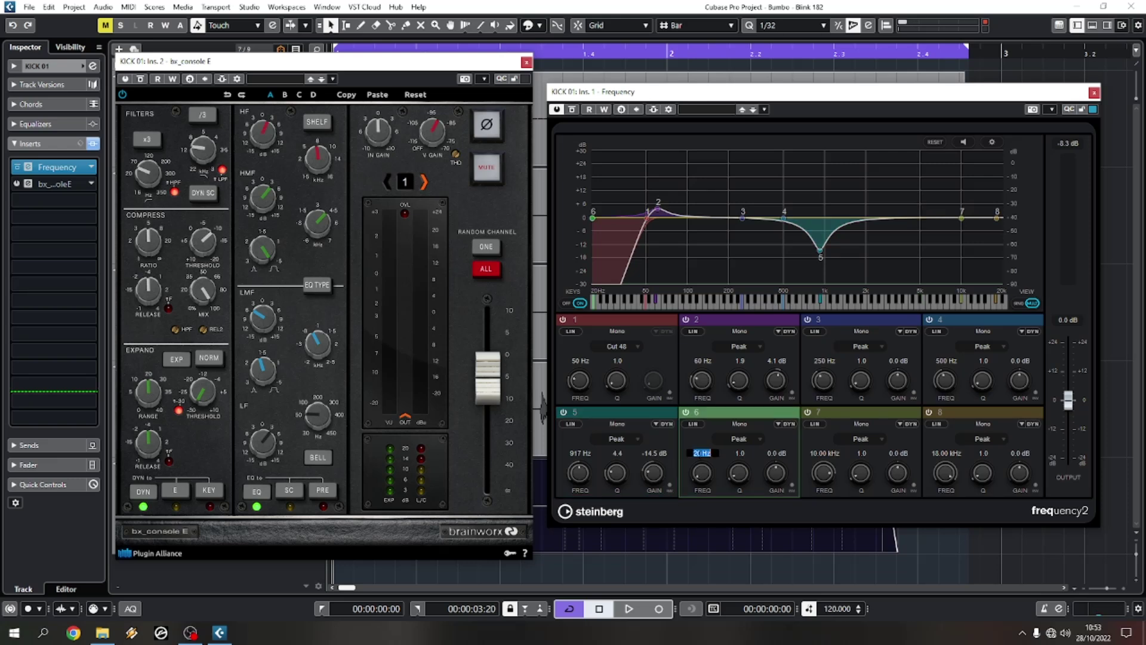
{"action": "key", "text": "Return"}
{"action": "left_click_drag", "start_coordinate": [743, 481], "coordinate": [748, 411]}
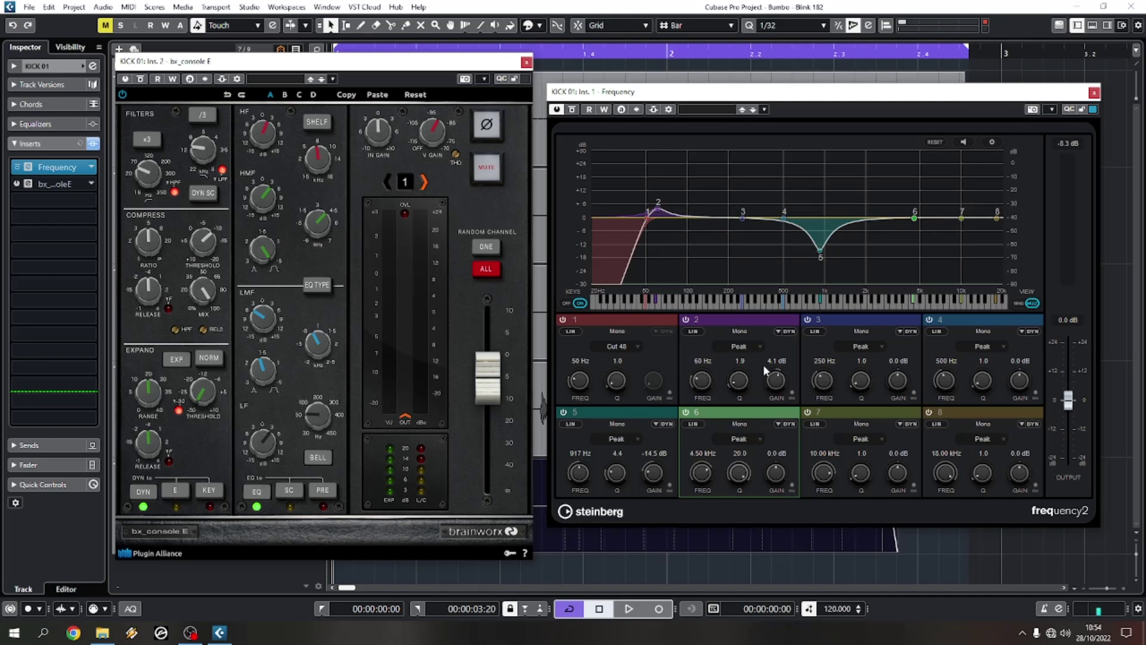
{"action": "left_click_drag", "start_coordinate": [775, 473], "coordinate": [725, 634]}
{"action": "left_click_drag", "start_coordinate": [732, 486], "coordinate": [742, 470]}
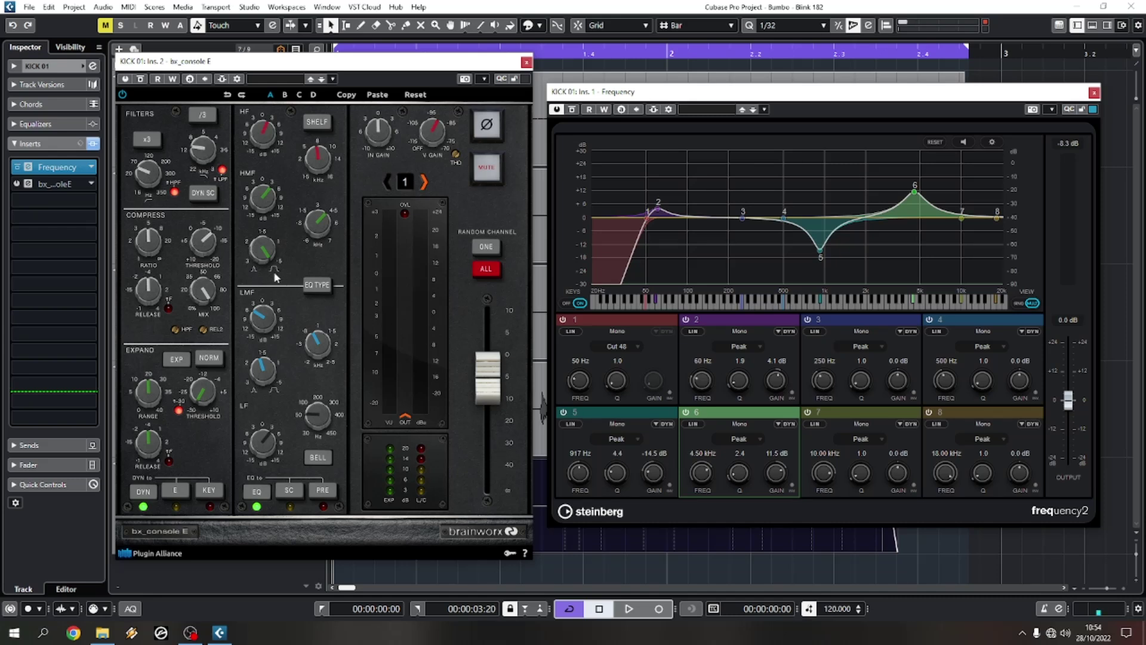
{"action": "left_click_drag", "start_coordinate": [736, 473], "coordinate": [310, 238]}
{"action": "left_click", "coordinate": [778, 453]}
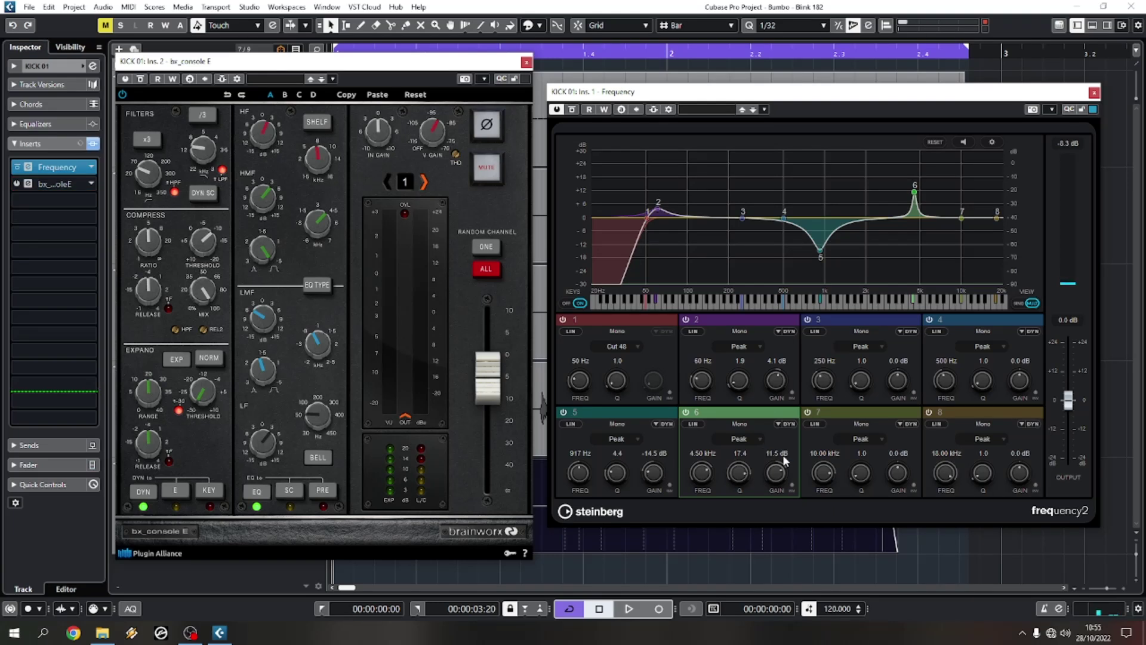
Reduce band 6's 4.50 kHz boost to about 5.9 dB and widen its Q to about 2.5 while listening to the kick
{"action": "left_click", "coordinate": [775, 452]}
{"action": "key", "text": "space"}
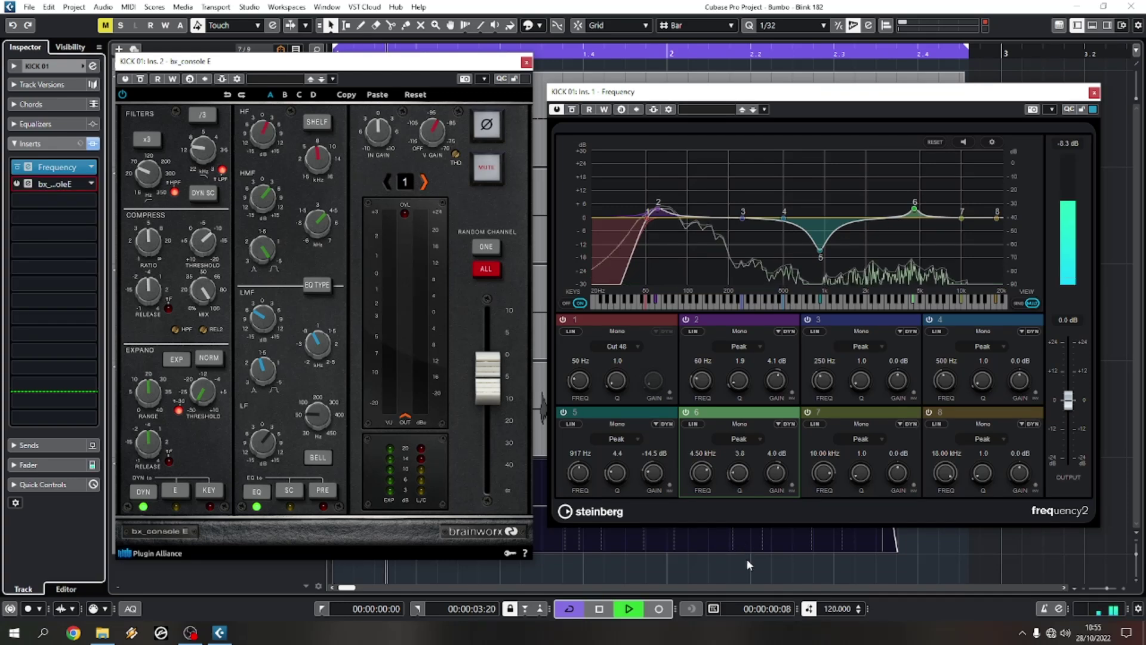
{"action": "scroll", "coordinate": [776, 474], "scroll_direction": "up", "scroll_amount": 3}
{"action": "scroll", "coordinate": [776, 473], "scroll_direction": "down", "scroll_amount": 2}
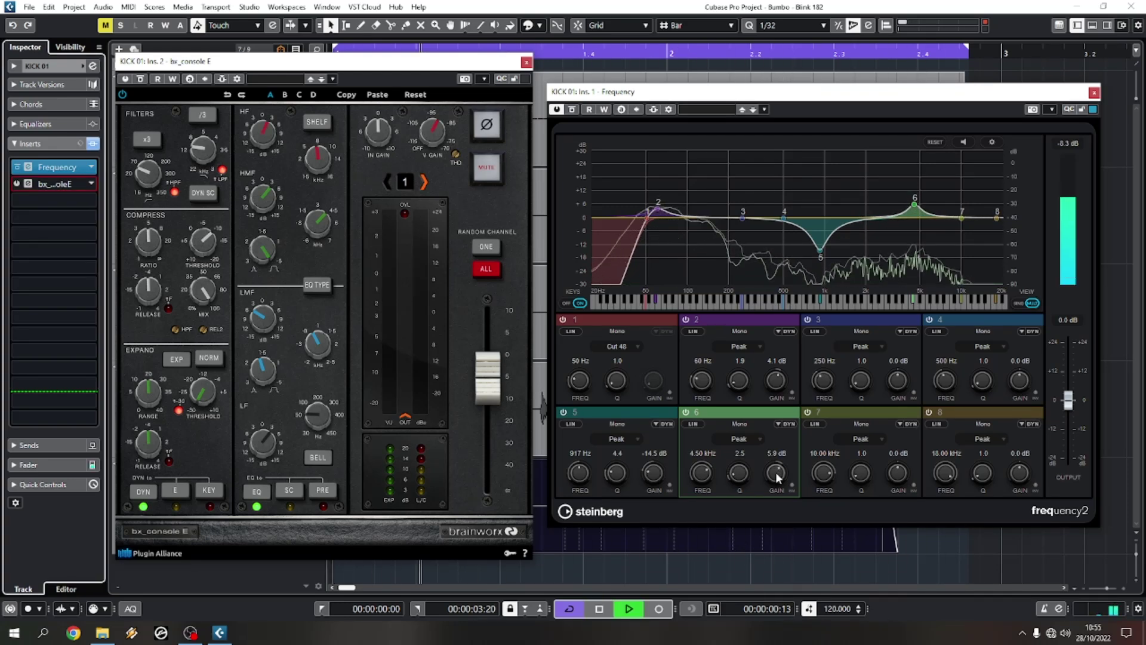
{"action": "key", "text": "space"}
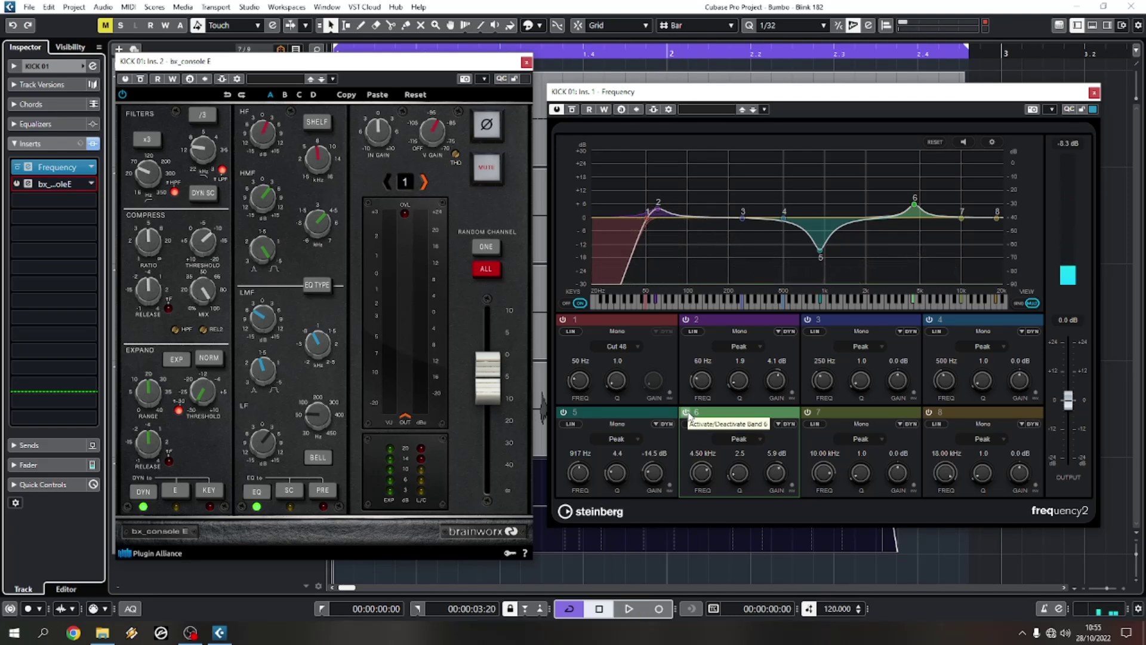
Play KICK 01 and compare it with band 6's 4.50 kHz boost off and on again
{"action": "key", "text": "space"}
{"action": "left_click", "coordinate": [686, 413]}
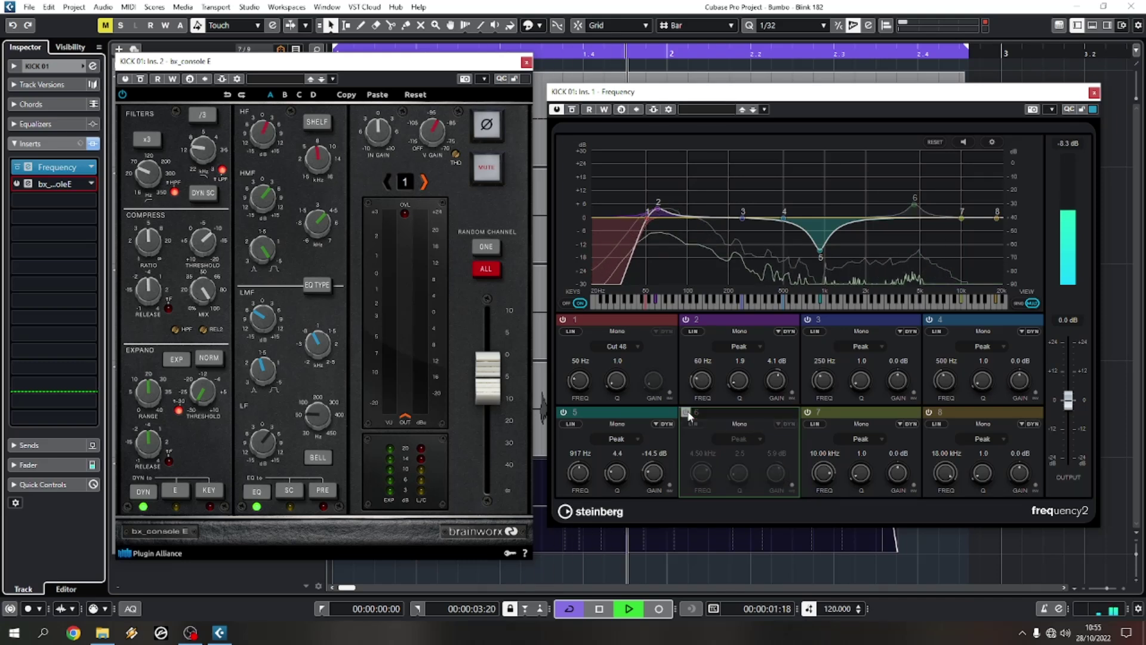
{"action": "left_click", "coordinate": [686, 412]}
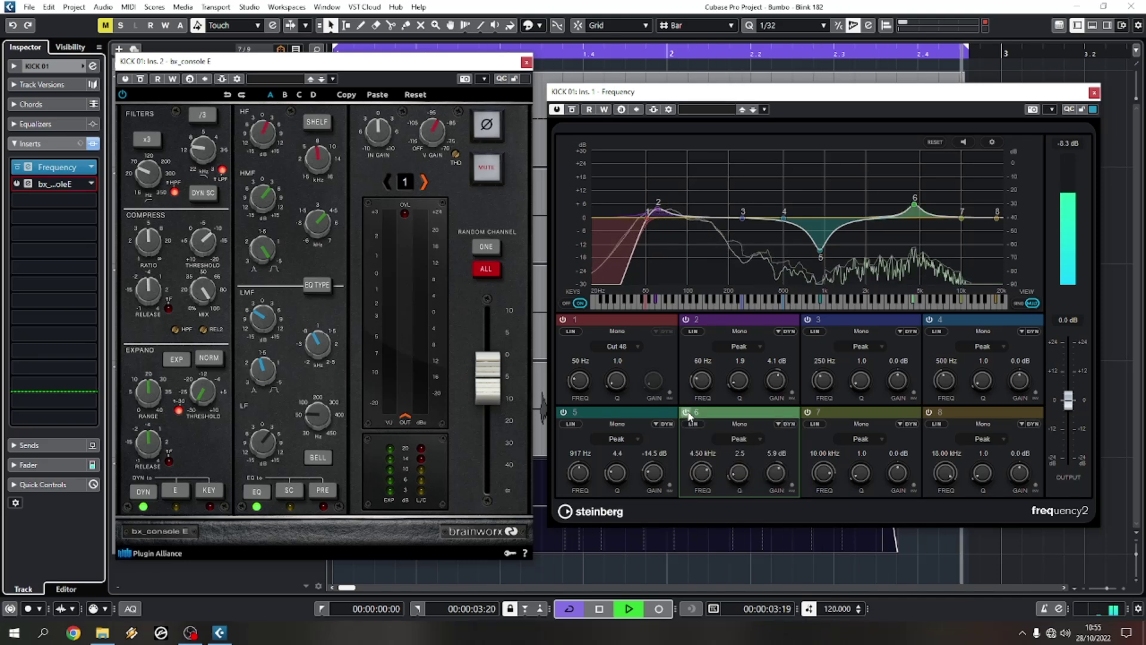
Raise band 6's gain to about 8.3 dB and set its Q to about 6.0 during playback
{"action": "scroll", "coordinate": [777, 473], "scroll_direction": "up", "scroll_amount": 5}
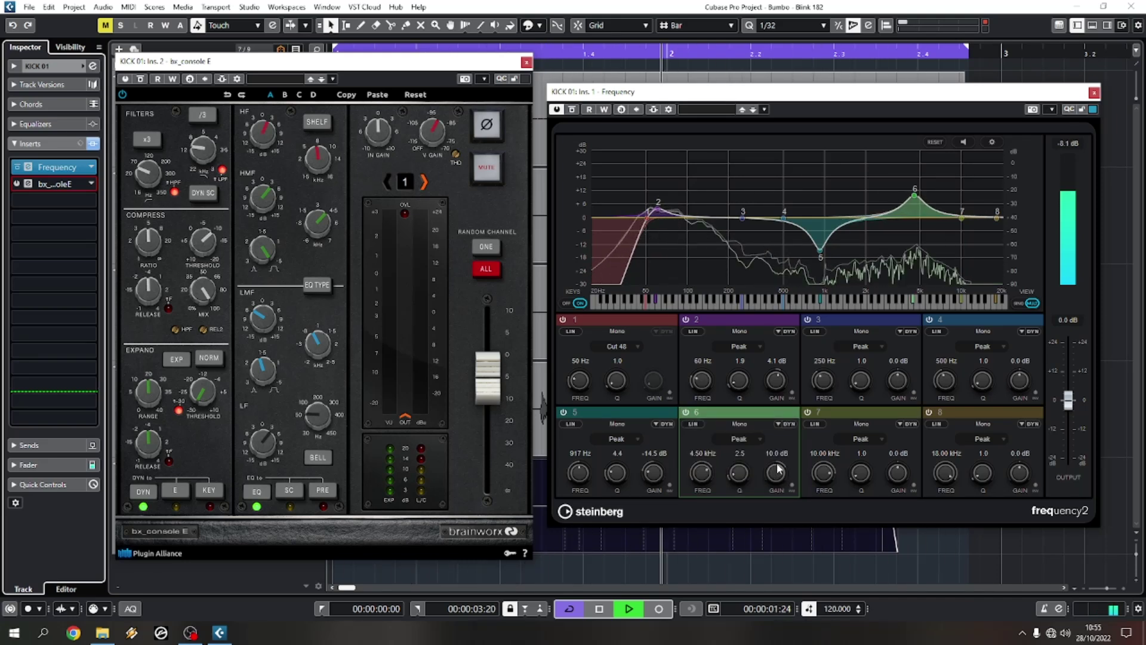
{"action": "scroll", "coordinate": [740, 474], "scroll_direction": "up", "scroll_amount": 4}
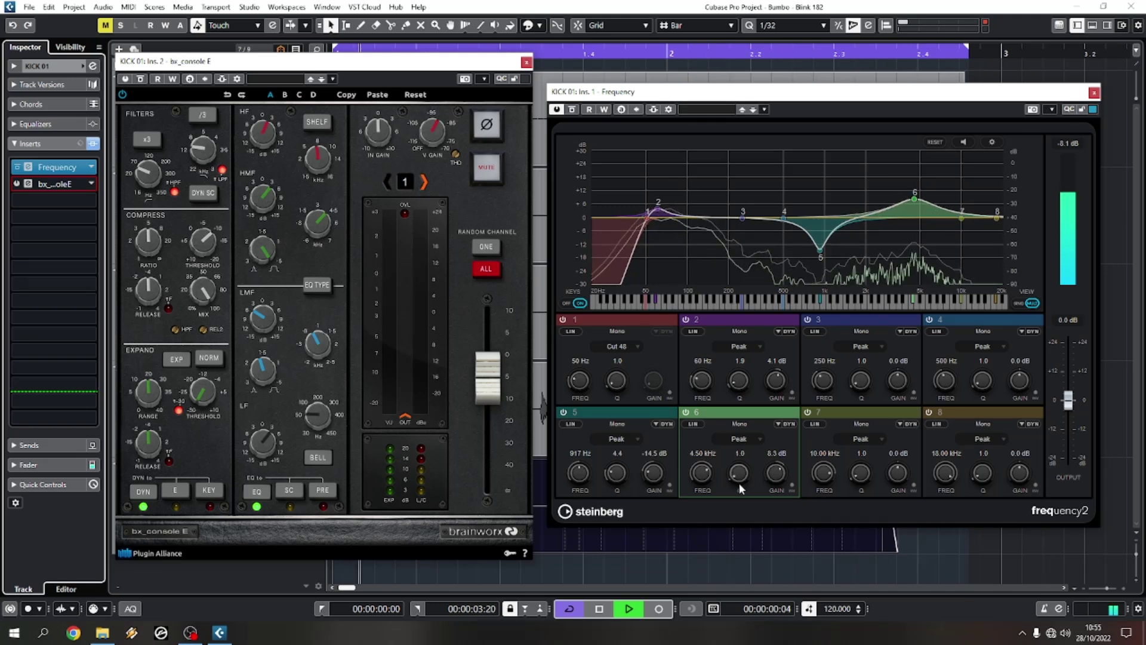
{"action": "scroll", "coordinate": [746, 473], "scroll_direction": "up", "scroll_amount": 3}
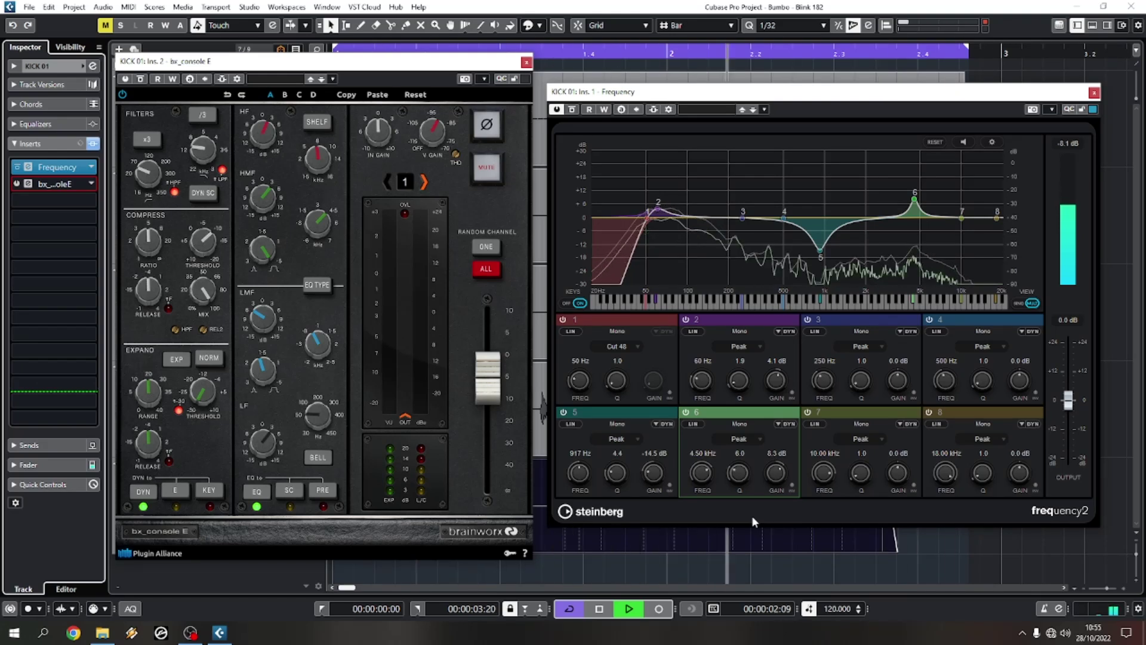
Compare the kick with band 6's narrower boost bypassed and reactivated, and stop playback
{"action": "left_click", "coordinate": [686, 411]}
{"action": "left_click", "coordinate": [686, 411]}
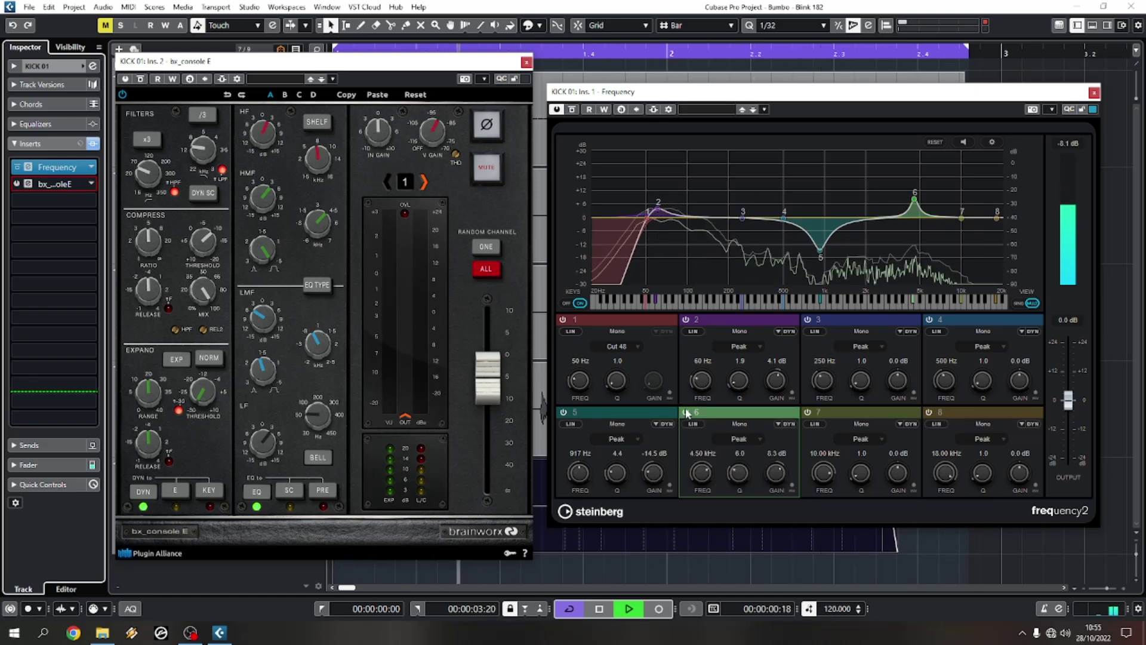
{"action": "key", "text": "space"}
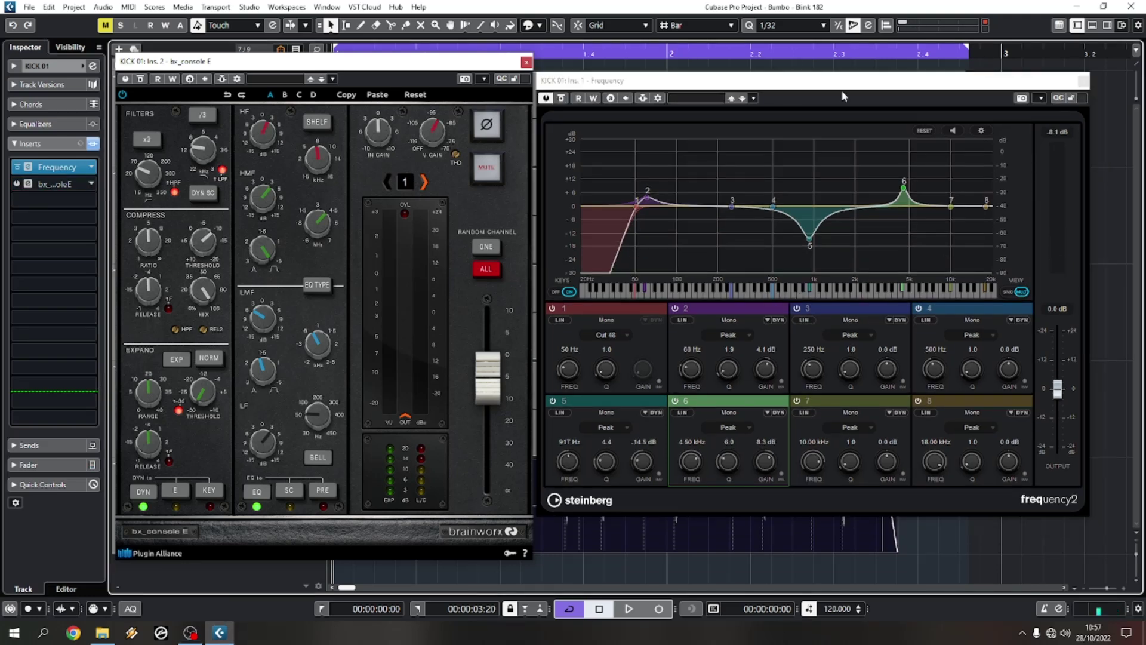
Reposition the Frequency window beside bx_console E and play KICK 01 to examine its spectrum with the EQ applied
{"action": "left_click_drag", "start_coordinate": [833, 83], "coordinate": [843, 93]}
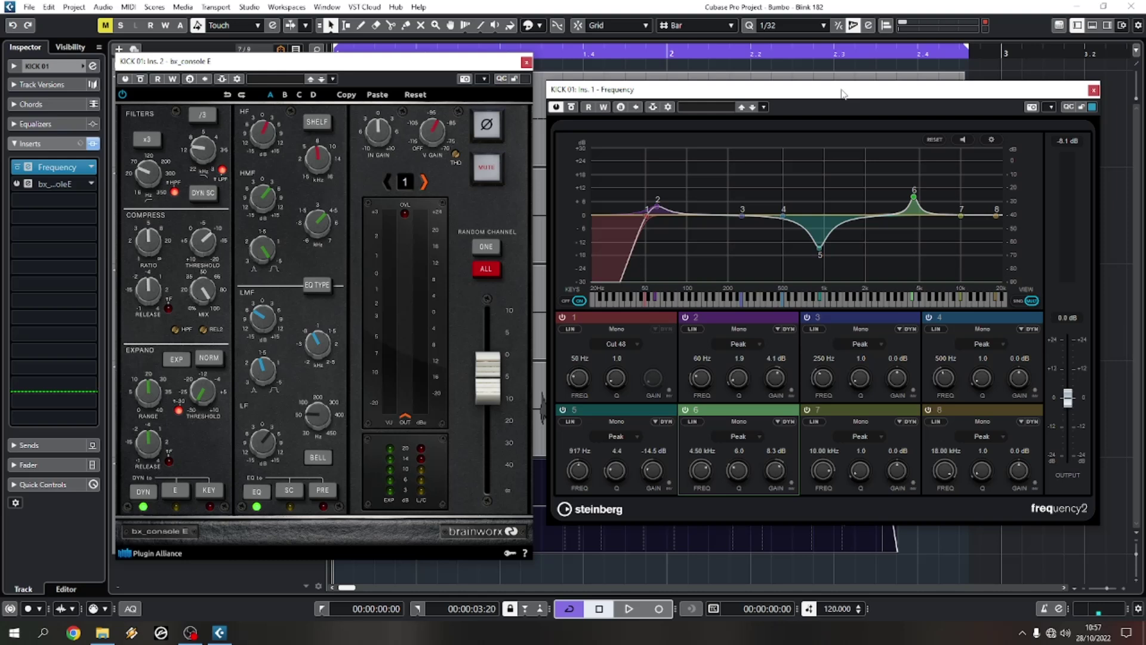
{"action": "key", "text": "space"}
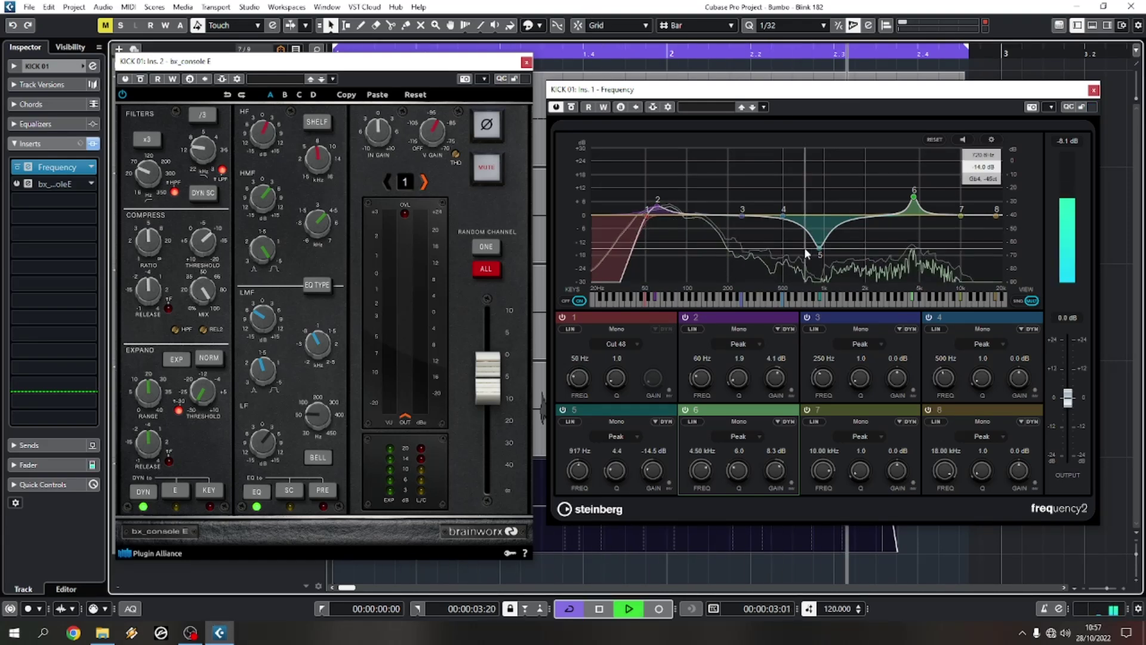
{"action": "key", "text": "space"}
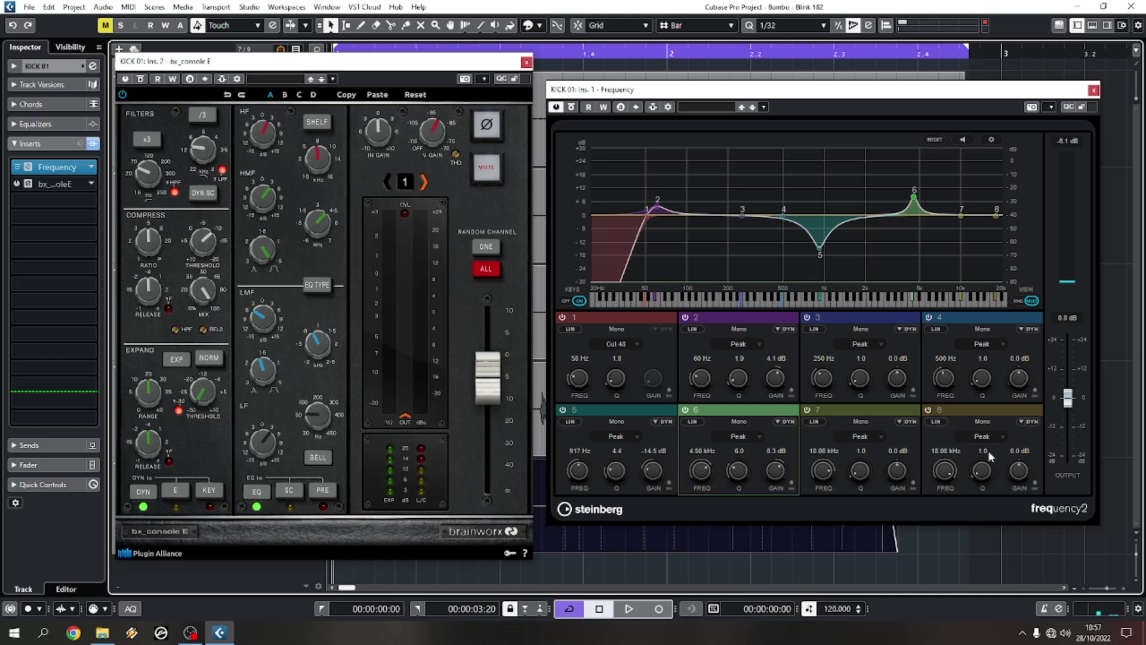
Open band 8's frequency value for editing
{"action": "left_click", "coordinate": [962, 450]}
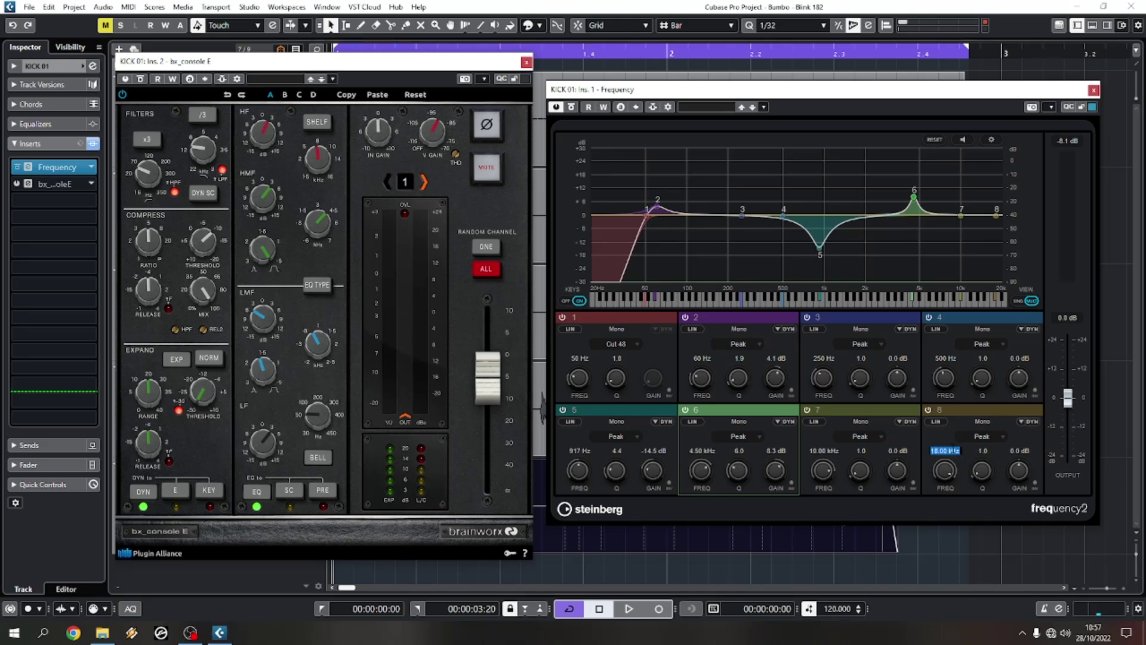
Set EQ band 8 to a High Shelf at 8.00 kHz and raise its gain to about 8.4 dB while auditioning the loop
{"action": "key", "text": "Return"}
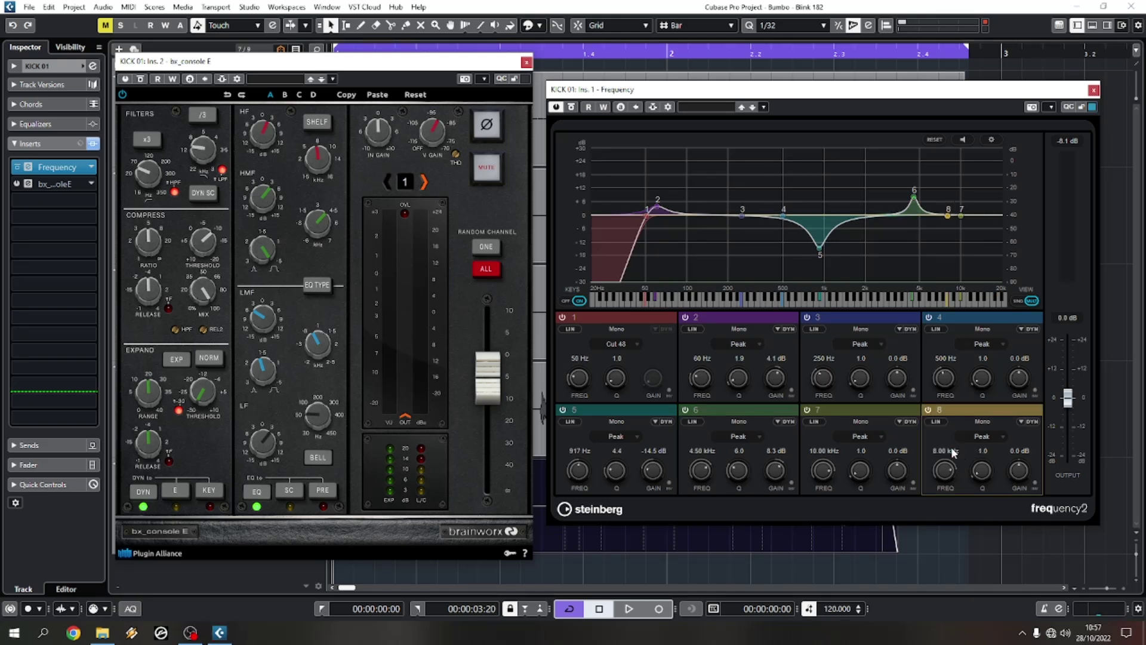
{"action": "left_click", "coordinate": [995, 441]}
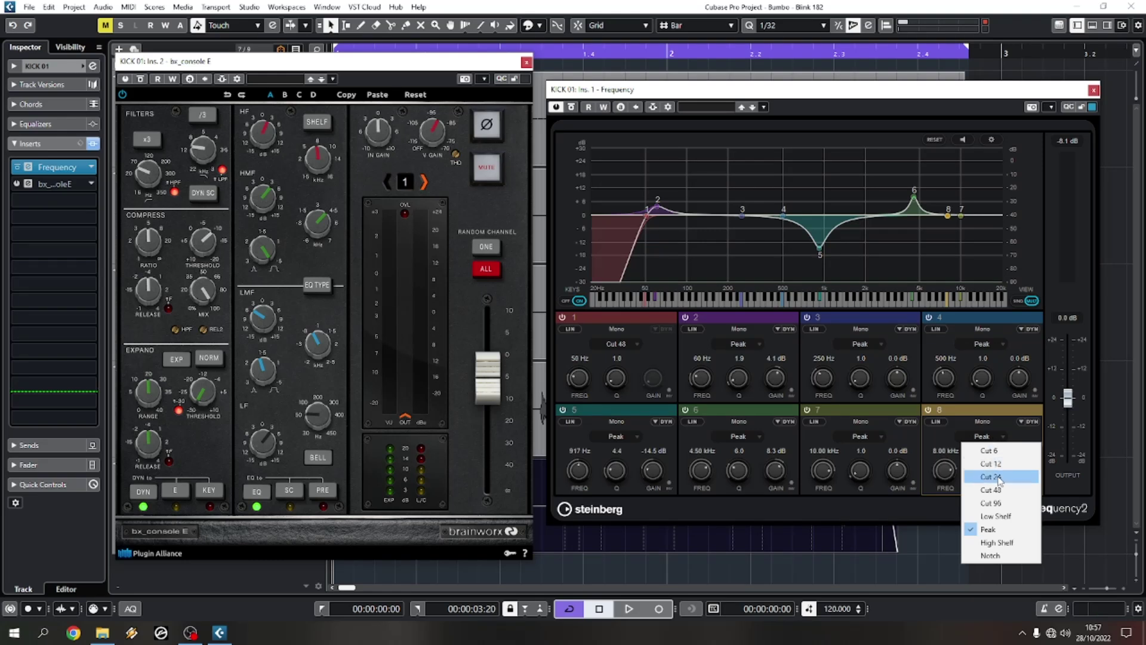
{"action": "left_click", "coordinate": [996, 542]}
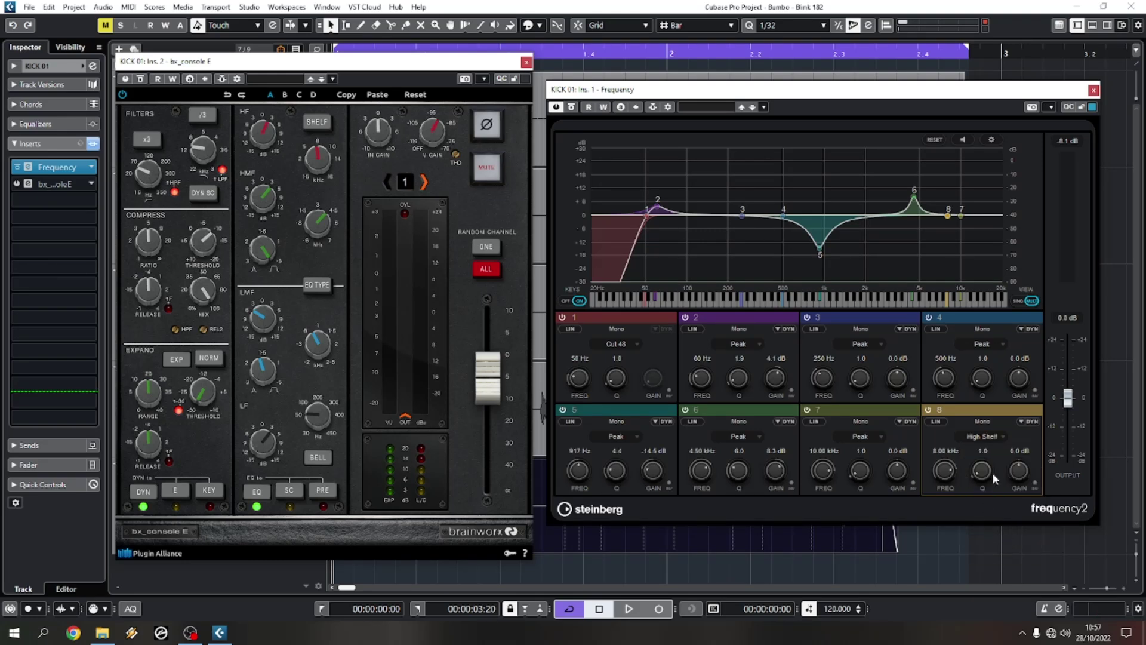
{"action": "key", "text": "space"}
{"action": "left_click_drag", "start_coordinate": [1019, 471], "coordinate": [1024, 454]}
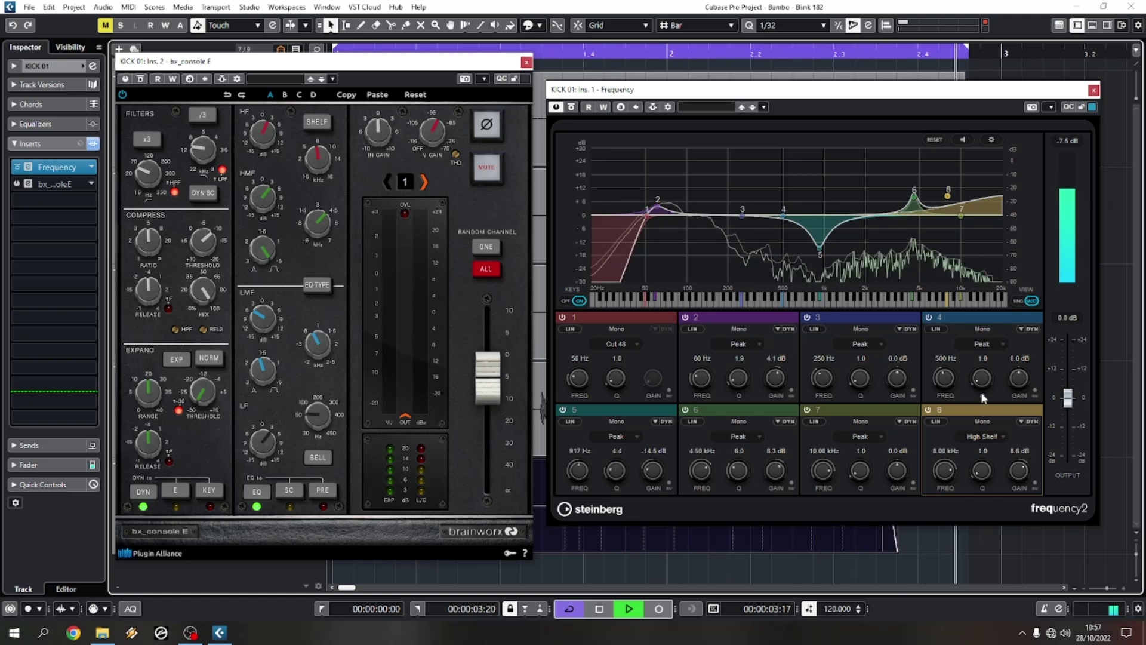
{"action": "left_click_drag", "start_coordinate": [1019, 471], "coordinate": [1021, 476]}
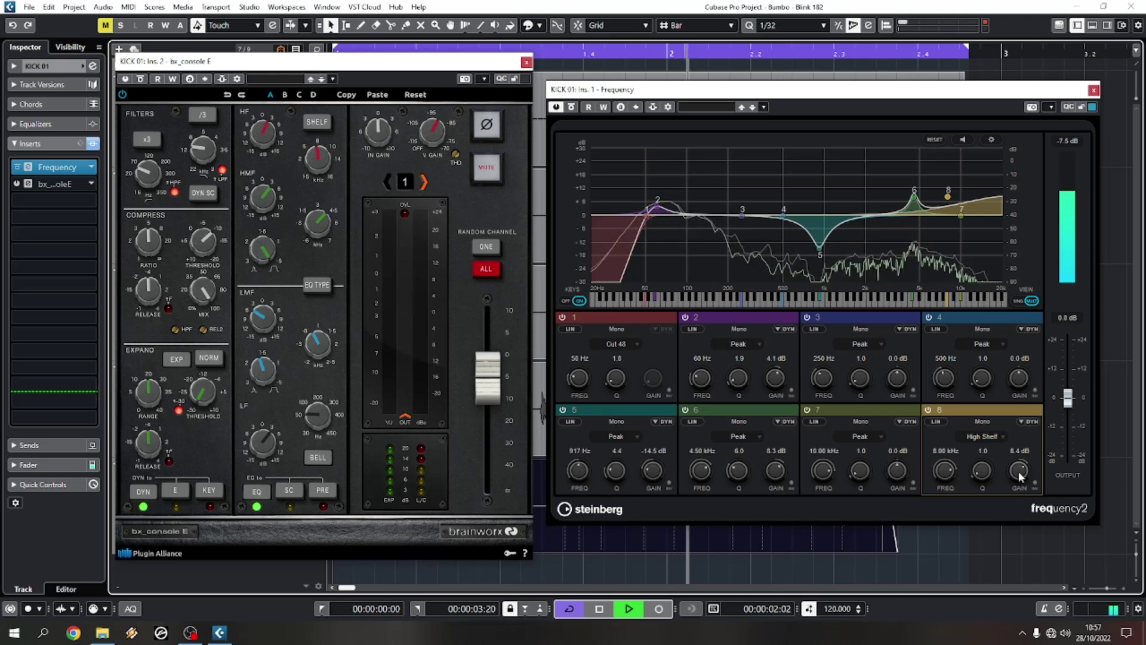
{"action": "key", "text": "space"}
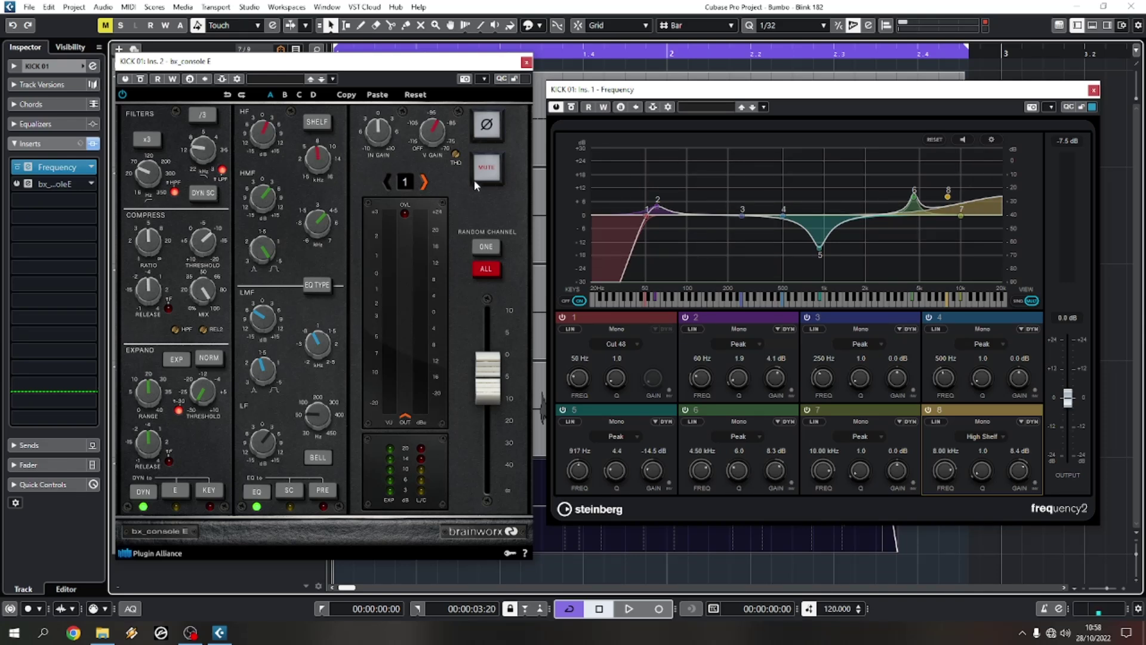
Move bx_console E down one insert slot on KICK 01 and load the Steinberg Compressor into slot 2
{"action": "left_click", "coordinate": [525, 62]}
{"action": "left_click_drag", "start_coordinate": [24, 220], "coordinate": [47, 182]}
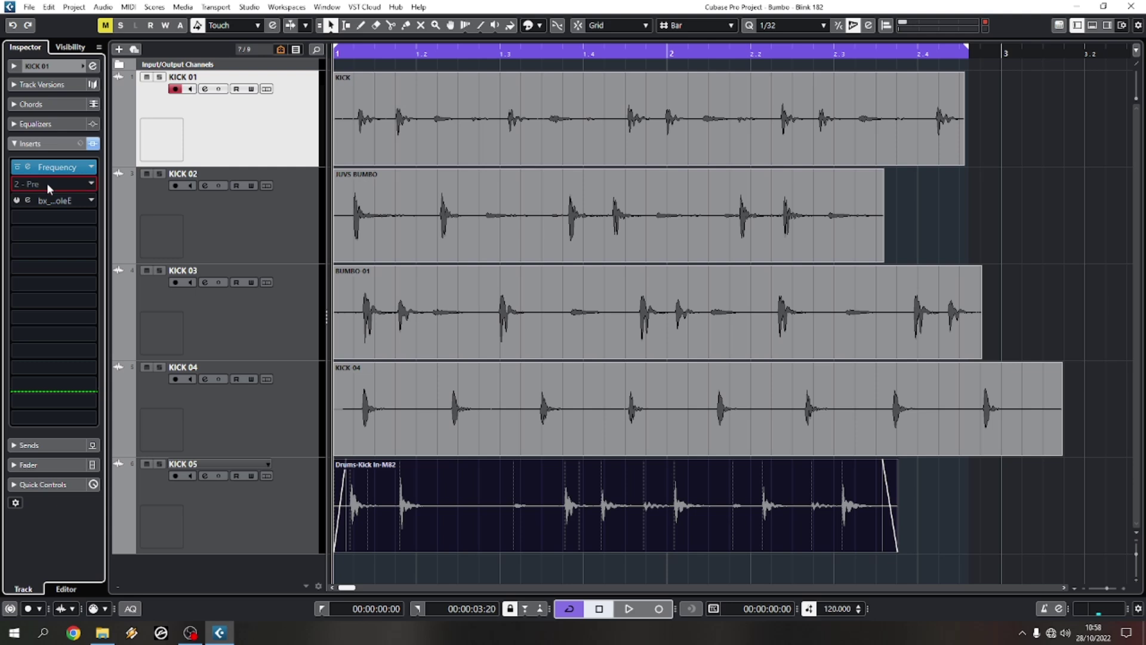
{"action": "left_click", "coordinate": [48, 187]}
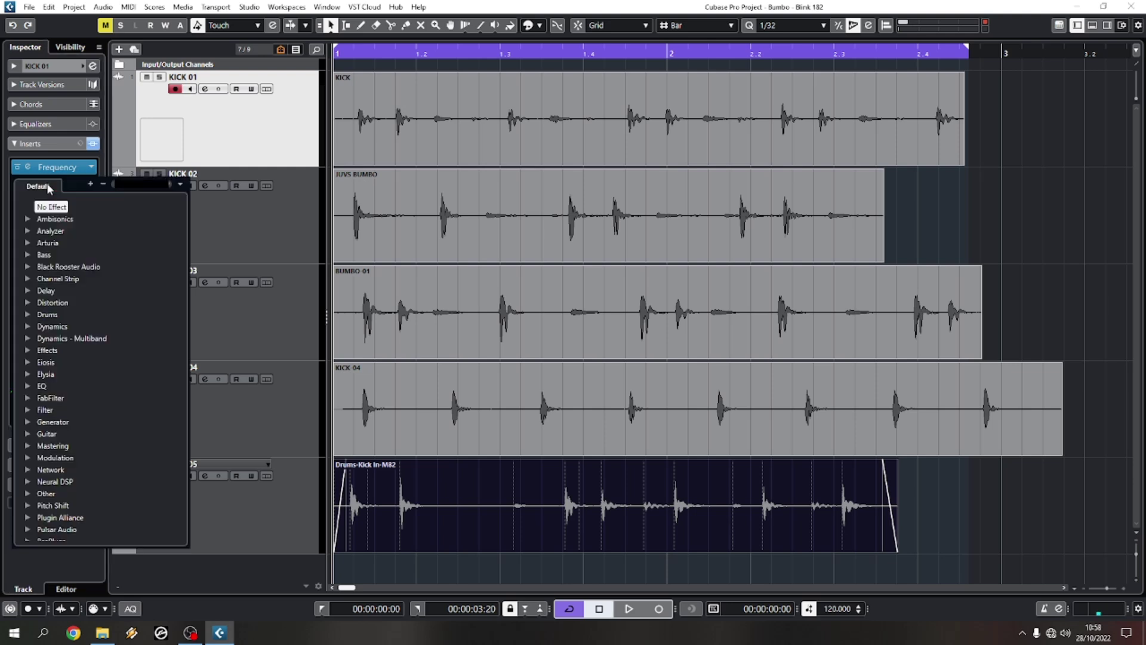
{"action": "type", "text": "COMPR"}
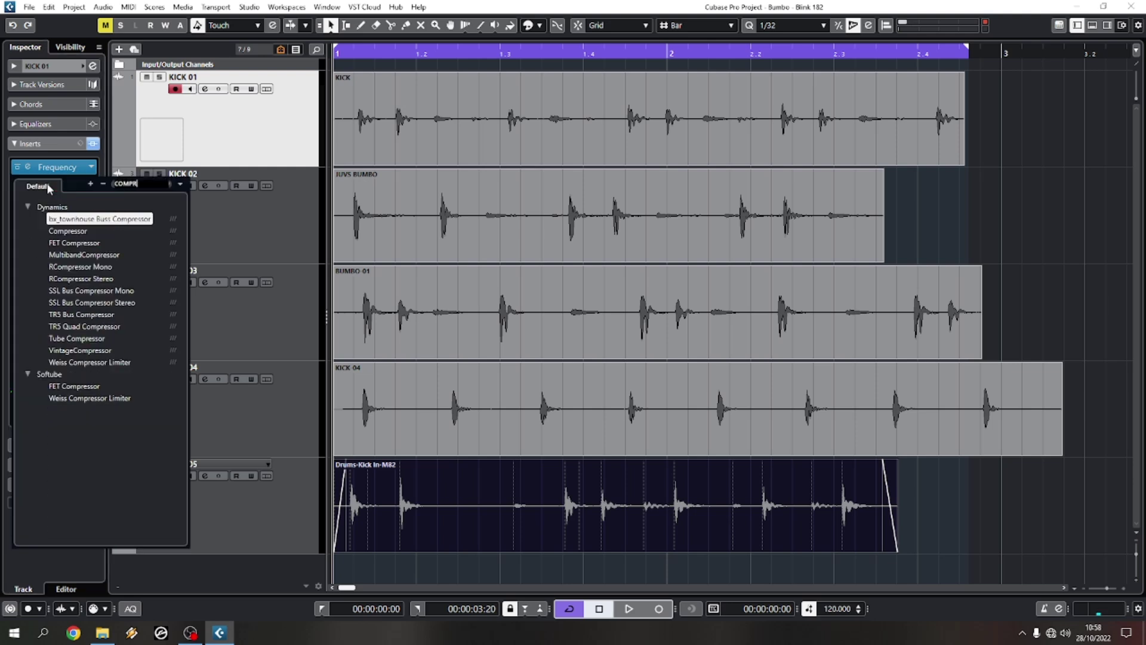
{"action": "left_click", "coordinate": [65, 233]}
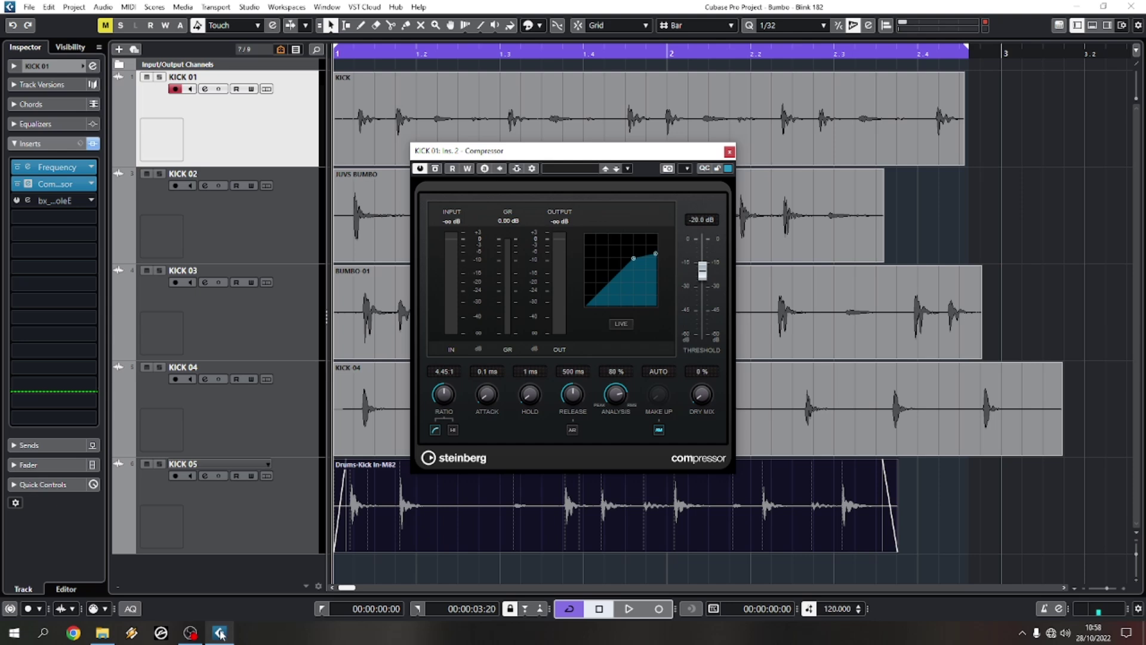
{"action": "mouse_move", "coordinate": [220, 633]}
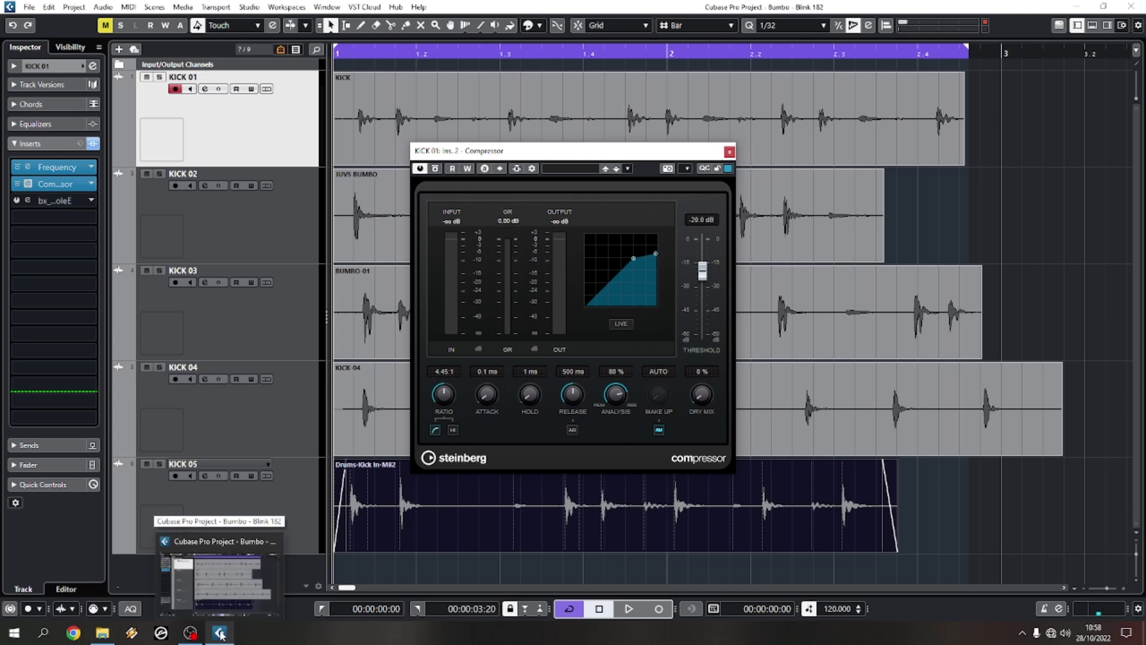
{"action": "left_click", "coordinate": [28, 203]}
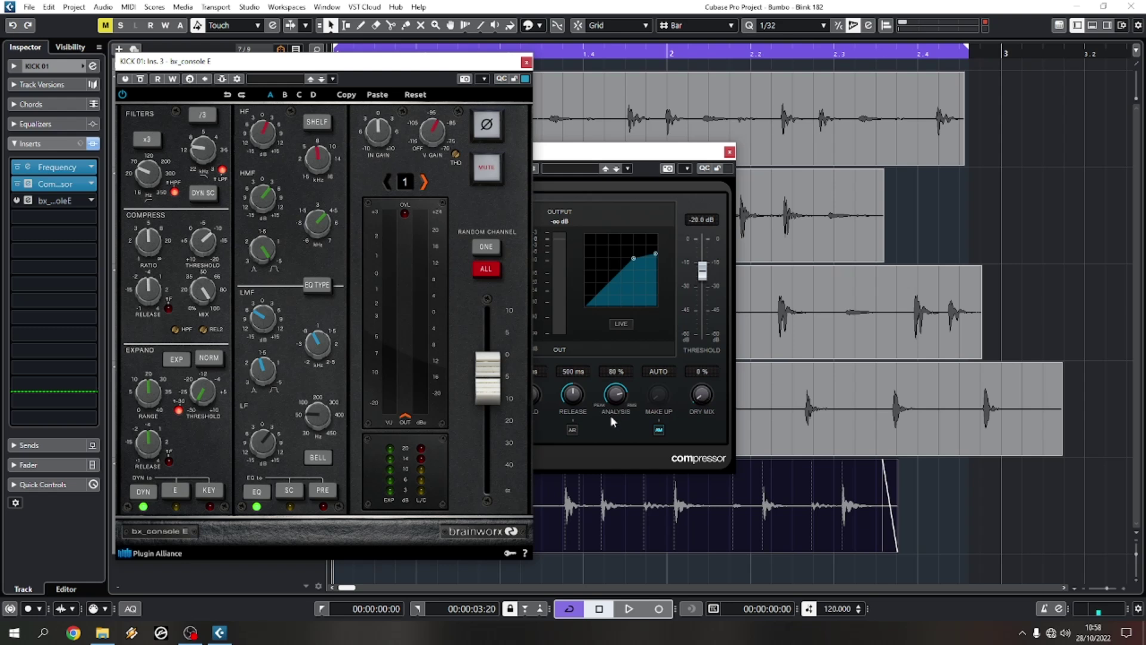
{"action": "left_click", "coordinate": [526, 62]}
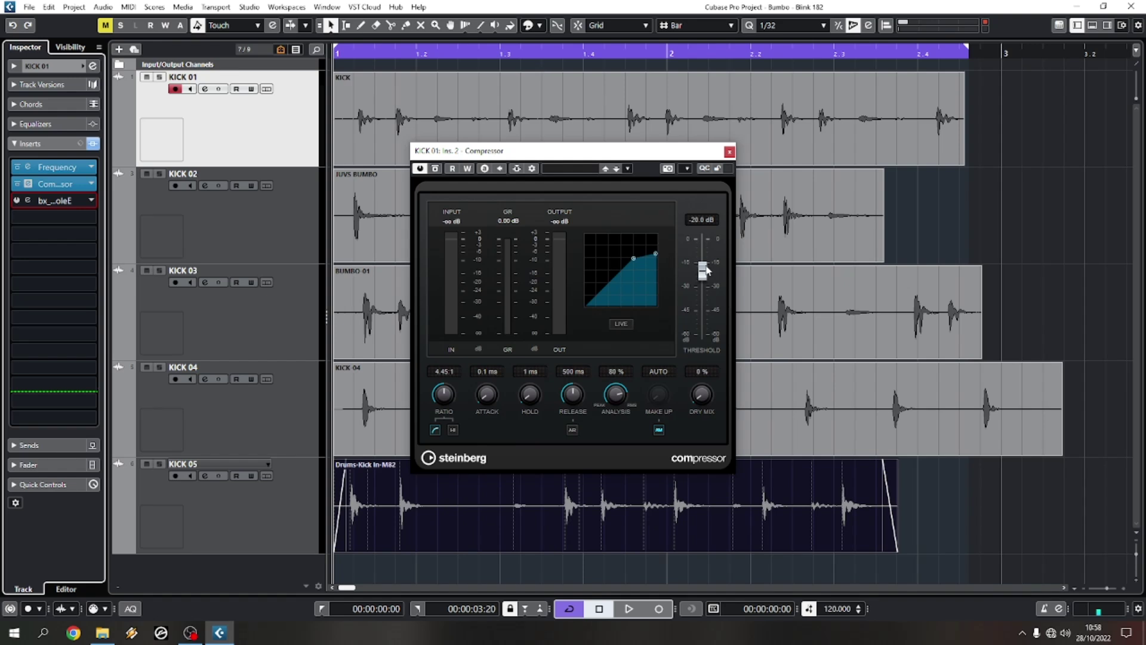
Set the Compressor's threshold to about -22.5 dB while auditioning the kick loop
{"action": "key", "text": "space"}
{"action": "mouse_move", "coordinate": [705, 271]}
{"action": "left_mouse_down"}
{"action": "mouse_move", "coordinate": [704, 286]}
{"action": "mouse_move", "coordinate": [710, 276]}
{"action": "left_mouse_up"}
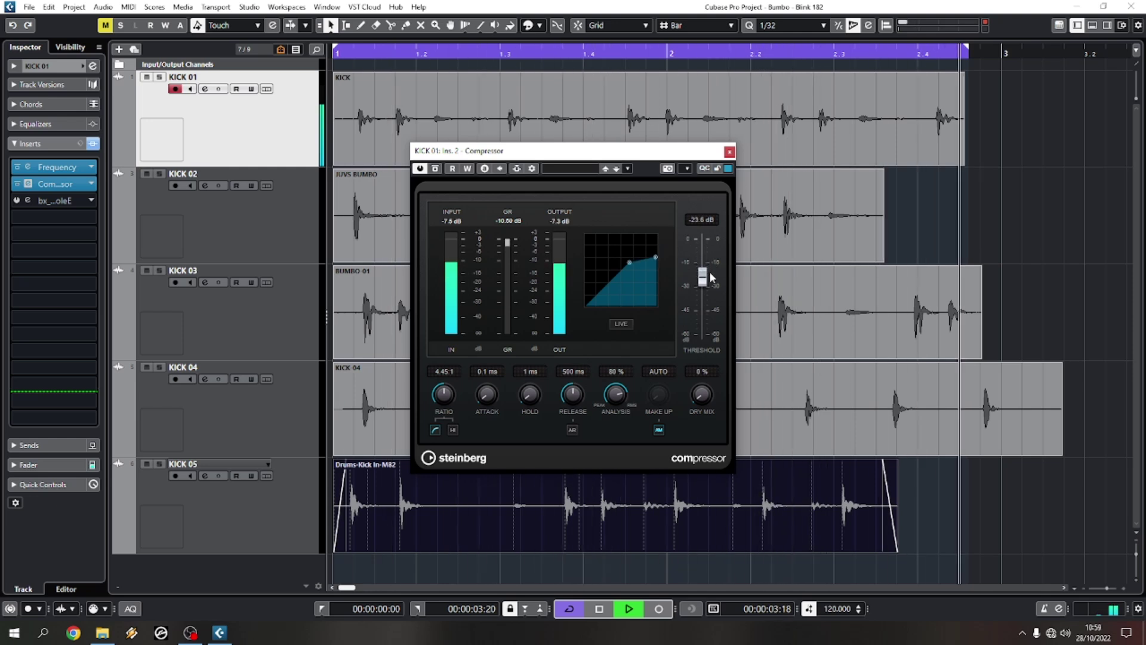
{"action": "key", "text": "space"}
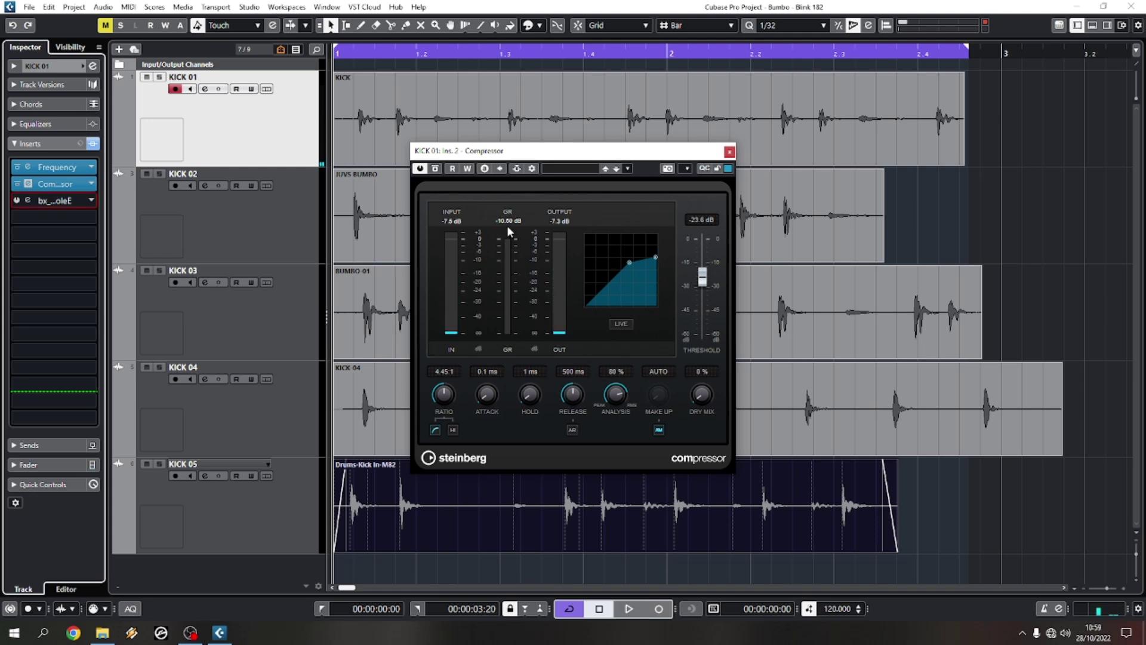
{"action": "key", "text": "space"}
{"action": "left_click_drag", "start_coordinate": [701, 281], "coordinate": [708, 276]}
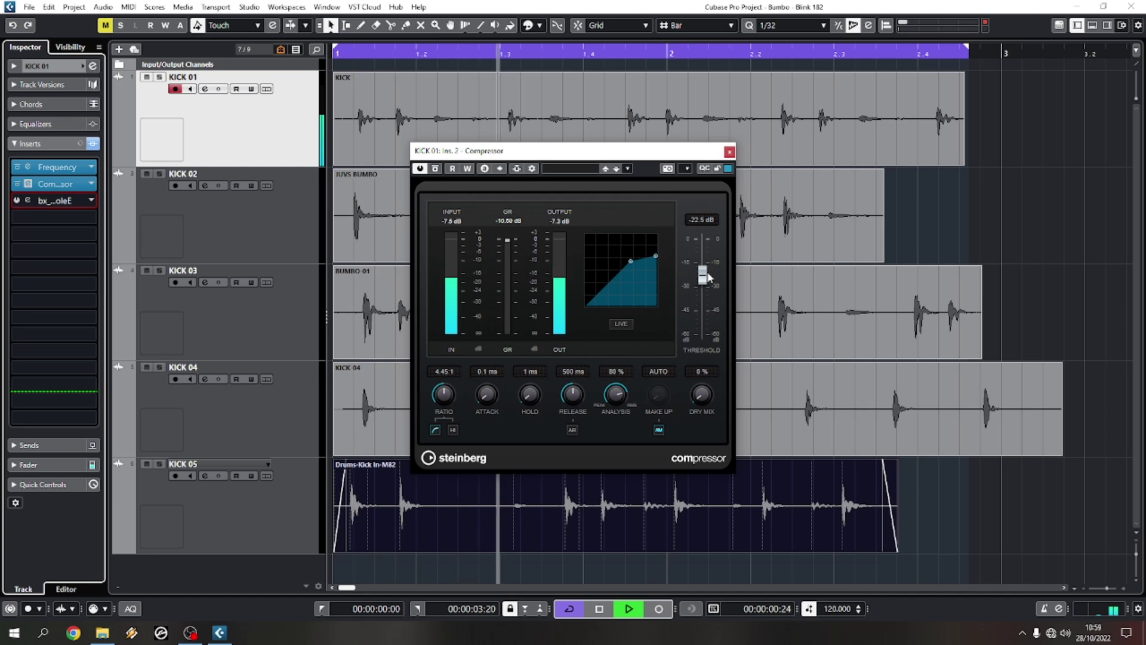
Compare the kick with the Compressor bypassed and active, and close the plugin after stopping playback
{"action": "left_click", "coordinate": [436, 168]}
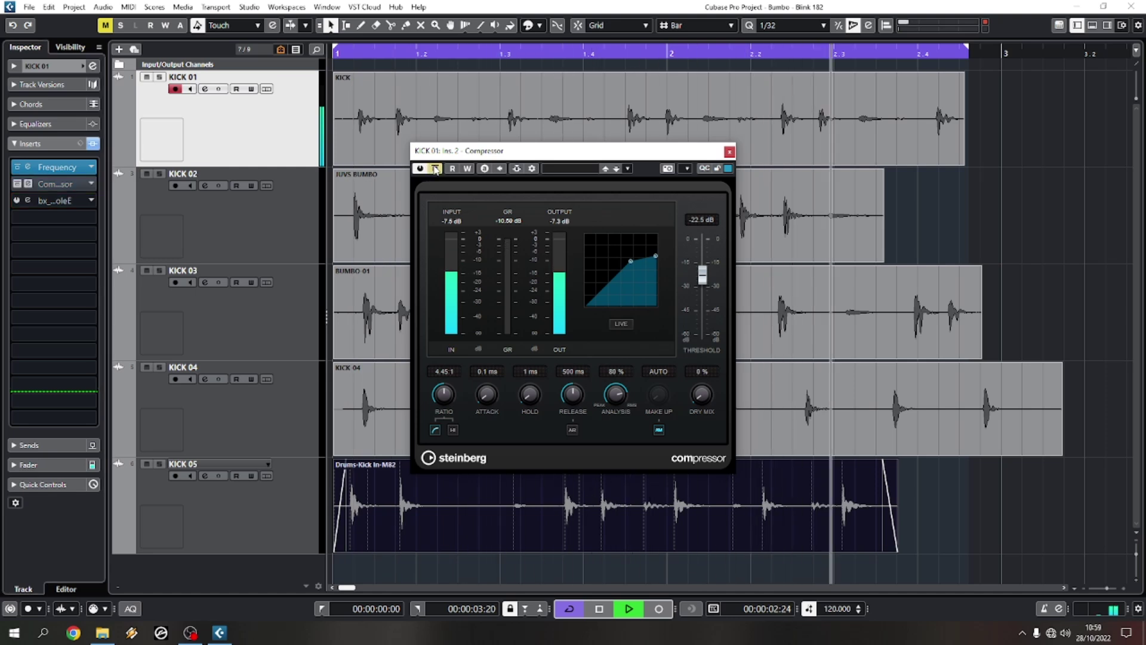
{"action": "left_click", "coordinate": [435, 168]}
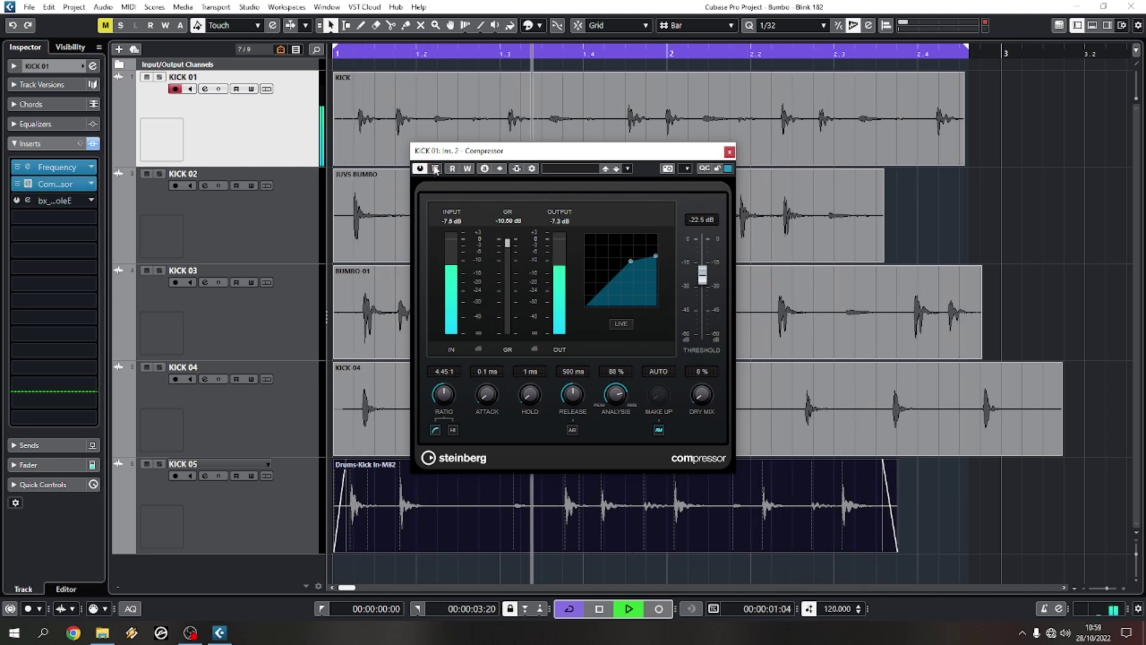
{"action": "key", "text": "space"}
{"action": "left_click", "coordinate": [731, 152]}
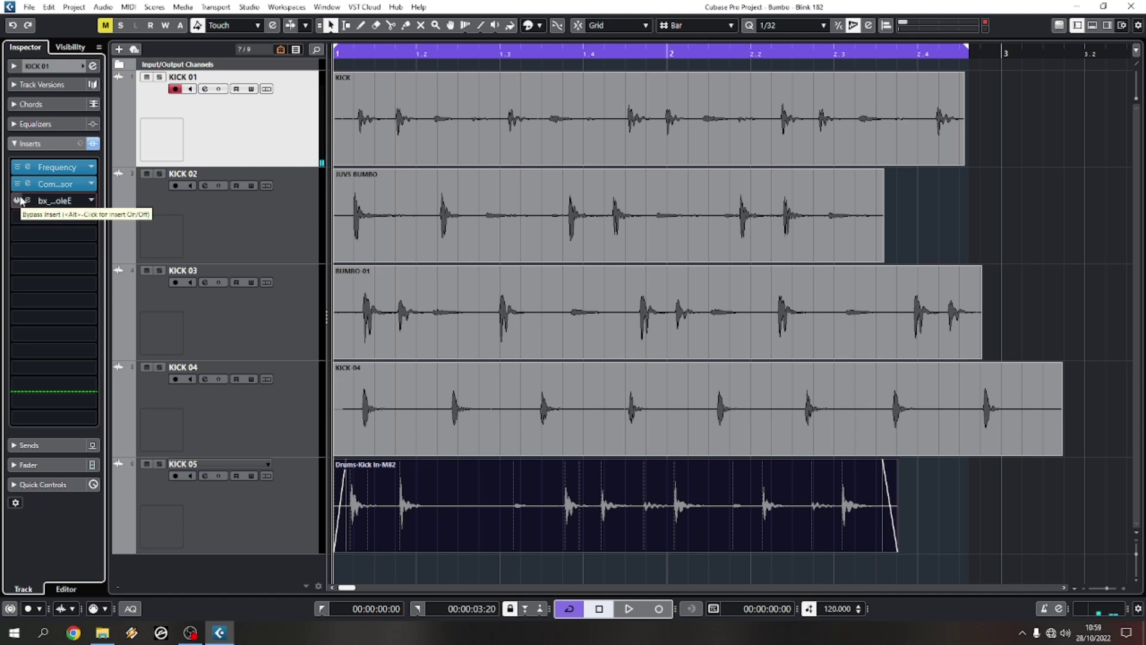
Review the bx_console E, Frequency and Compressor inserts on KICK 01, auditioning the loop with the Compressor open
{"action": "left_click", "coordinate": [275, 512]}
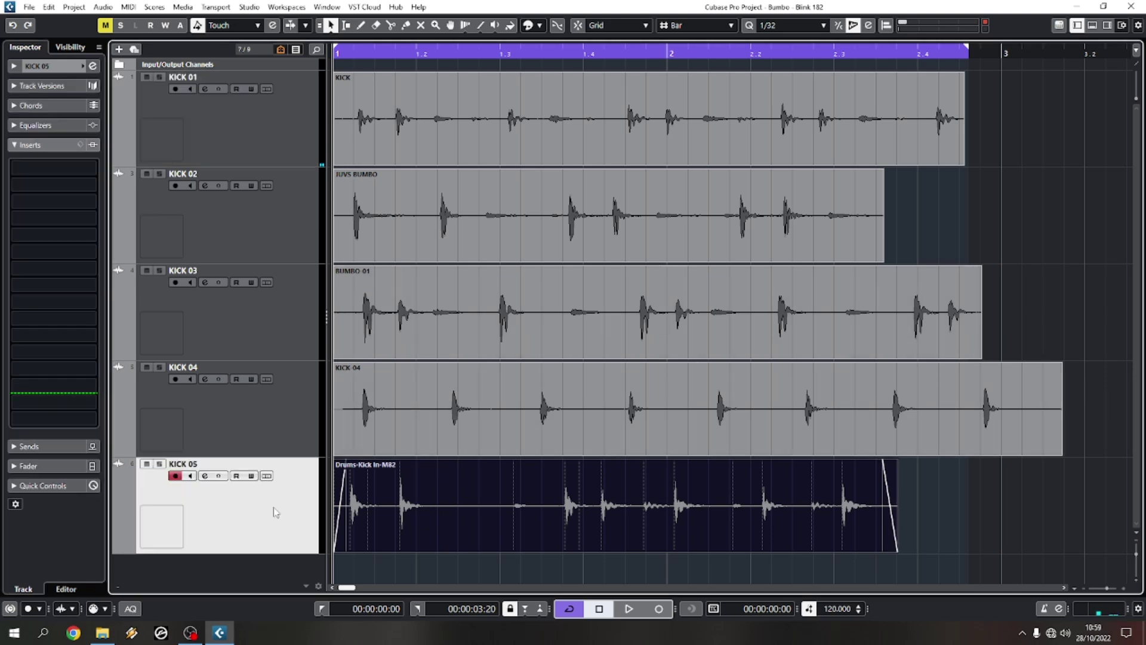
{"action": "left_click", "coordinate": [294, 148]}
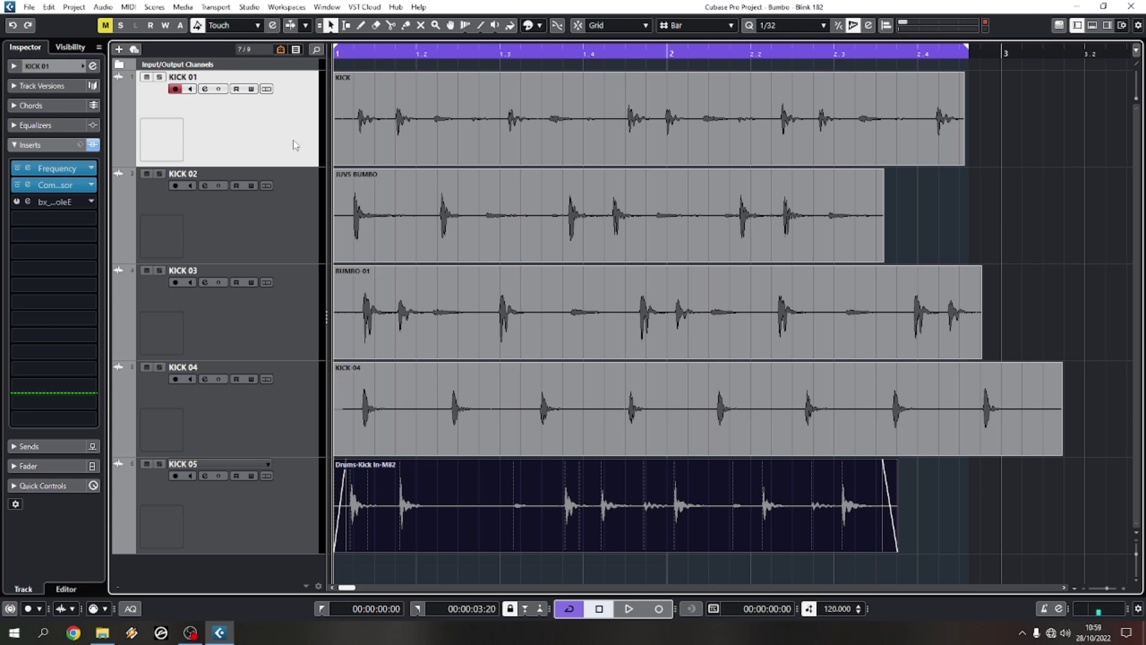
{"action": "left_click", "coordinate": [32, 203]}
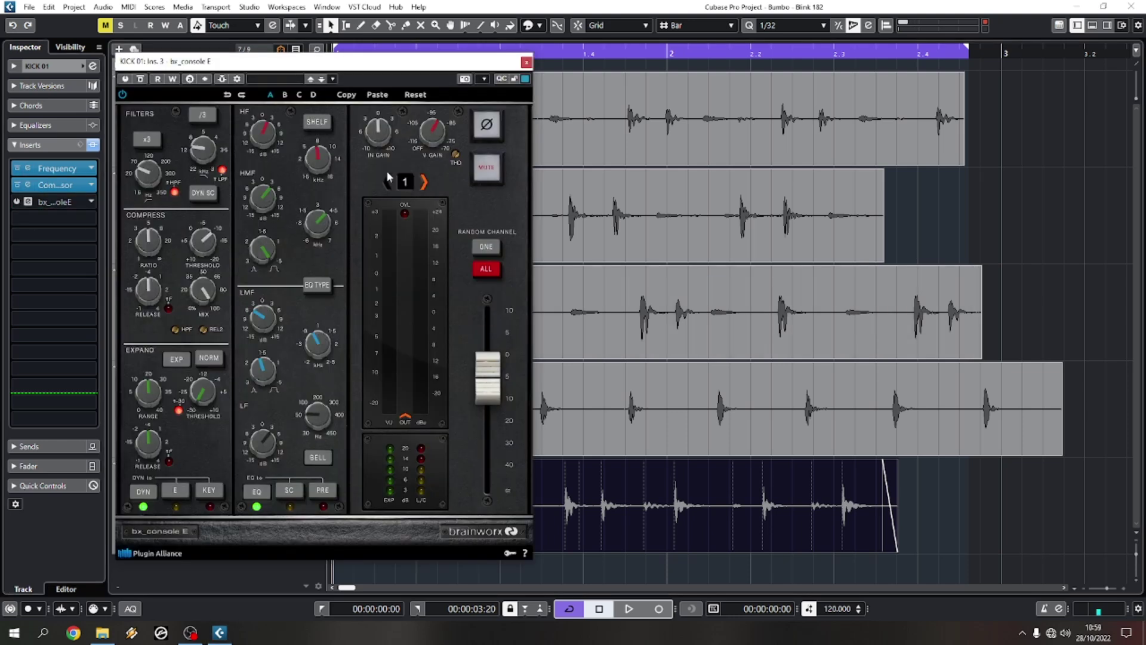
{"action": "left_click_drag", "start_coordinate": [392, 75], "coordinate": [581, 64]}
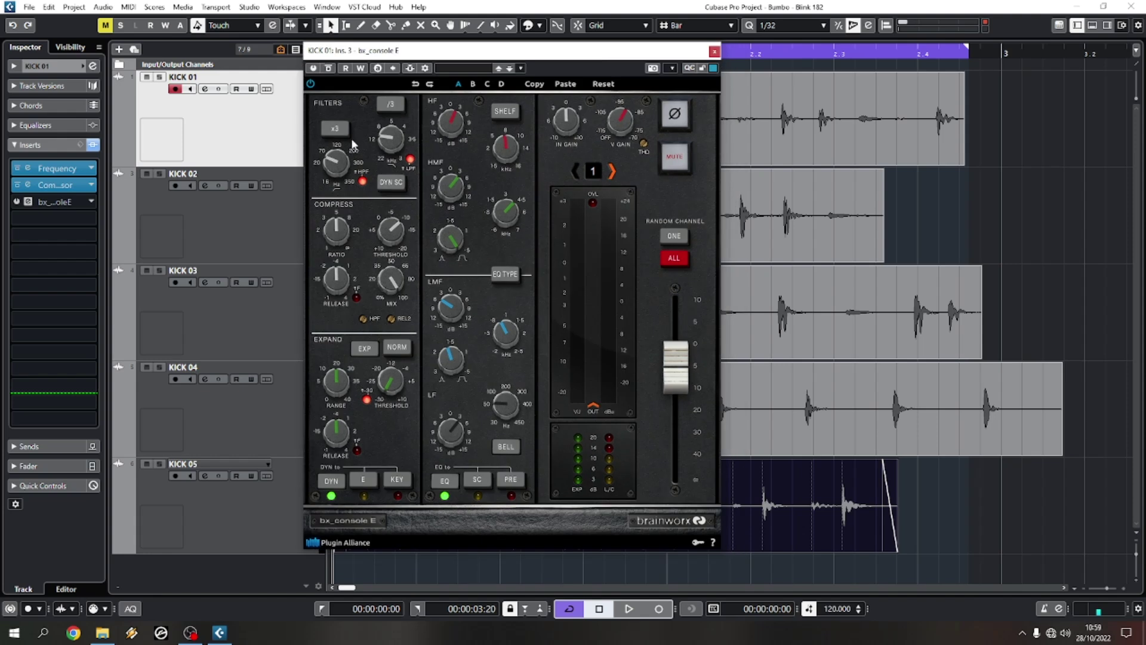
{"action": "left_click", "coordinate": [714, 53]}
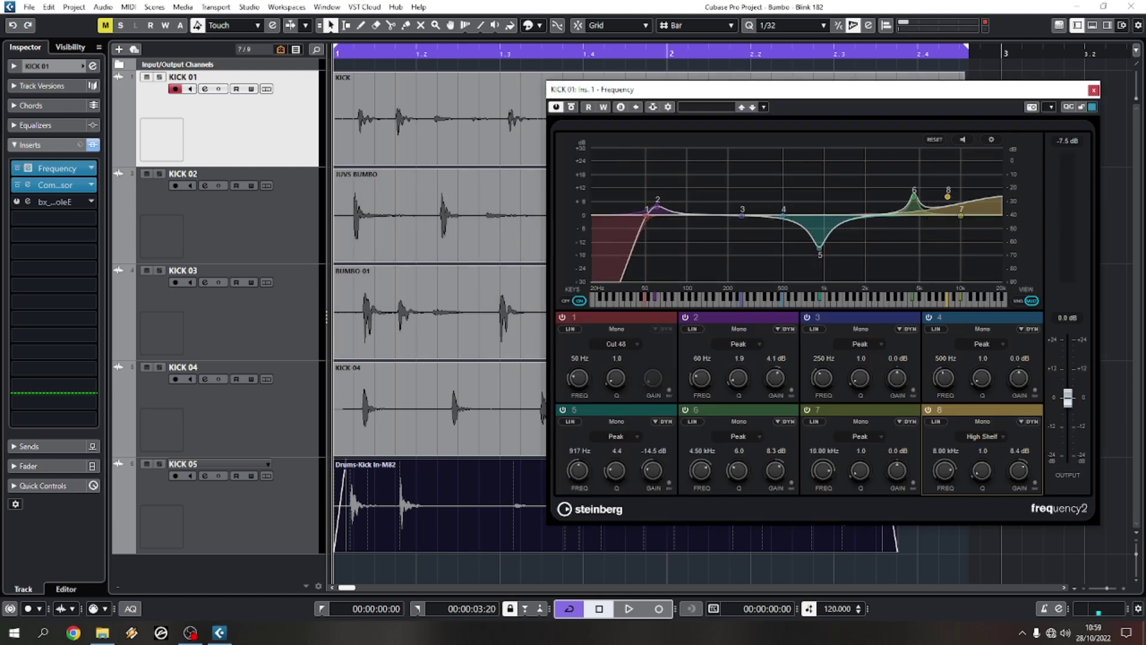
{"action": "left_click", "coordinate": [1094, 90]}
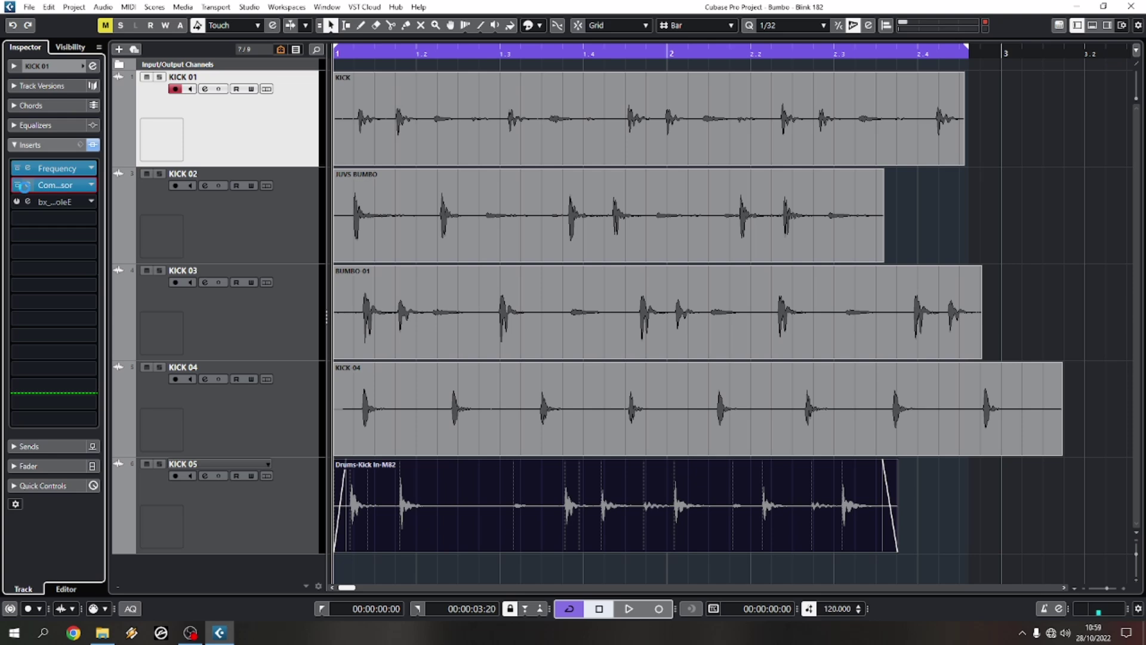
{"action": "left_click", "coordinate": [28, 184]}
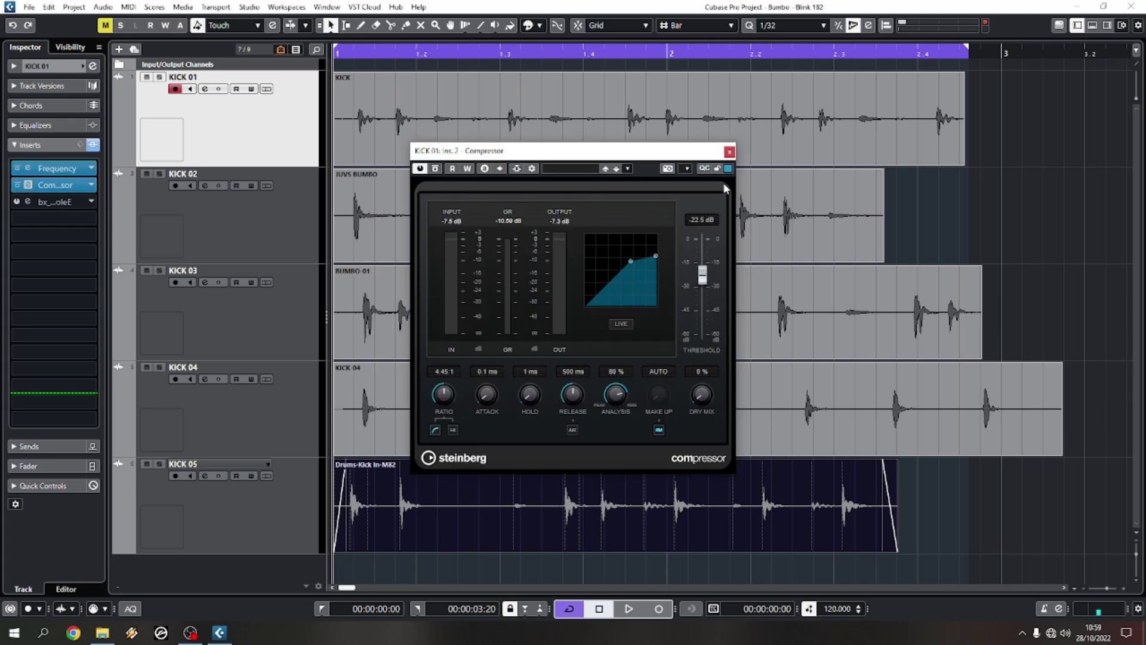
{"action": "key", "text": "space"}
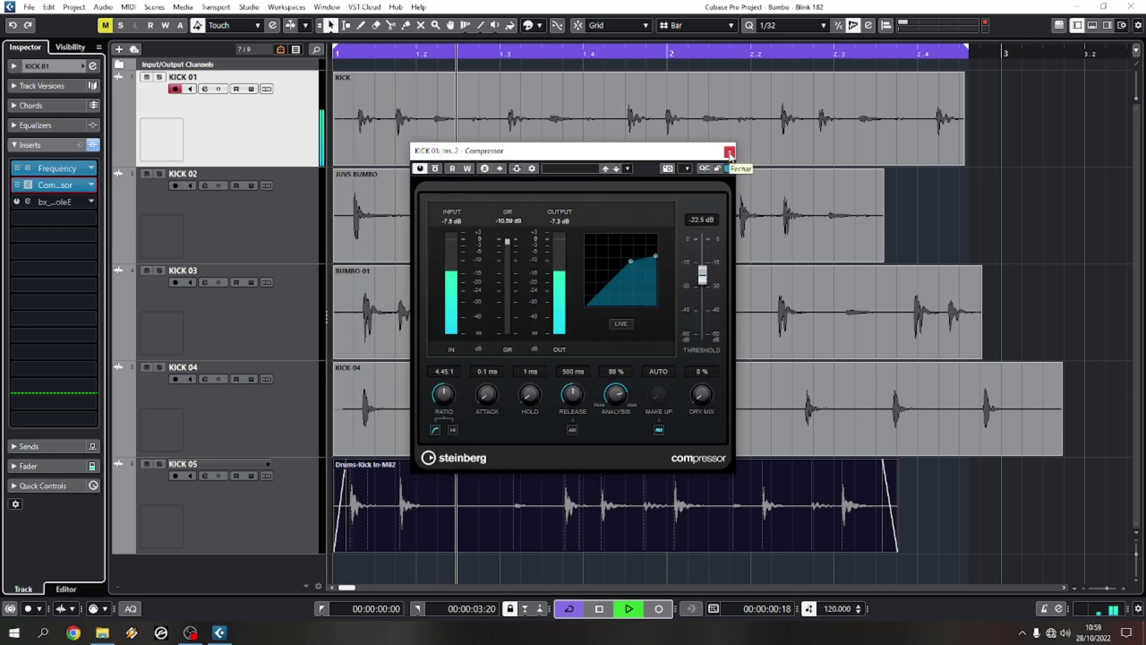
{"action": "left_click", "coordinate": [729, 154]}
Open bx_console E on KICK 01 and switch it on, with the Compressor and Frequency inserts bypassed
{"action": "left_click", "coordinate": [28, 202]}
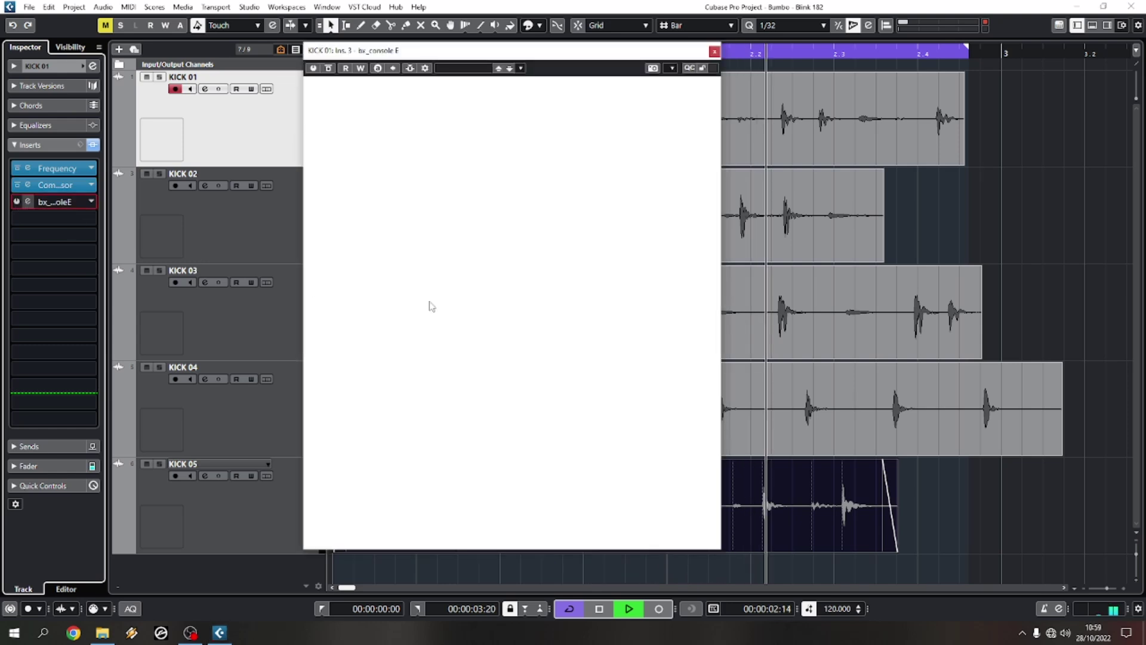
{"action": "left_click_drag", "start_coordinate": [459, 62], "coordinate": [807, 77]}
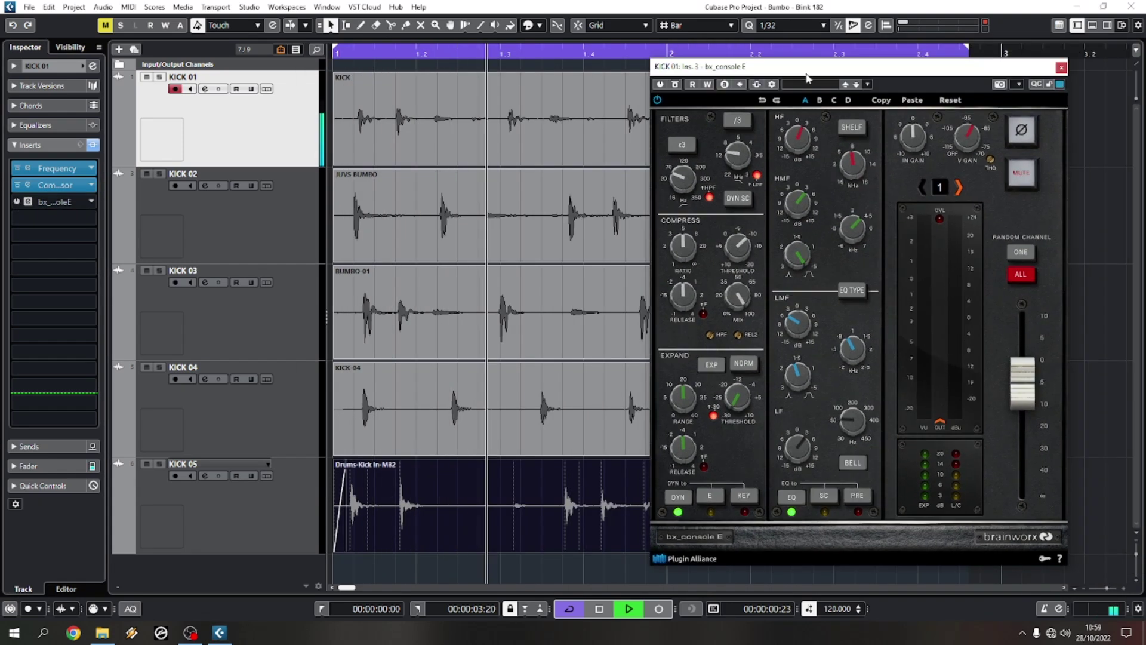
{"action": "key", "text": "space"}
{"action": "left_click", "coordinate": [18, 184]}
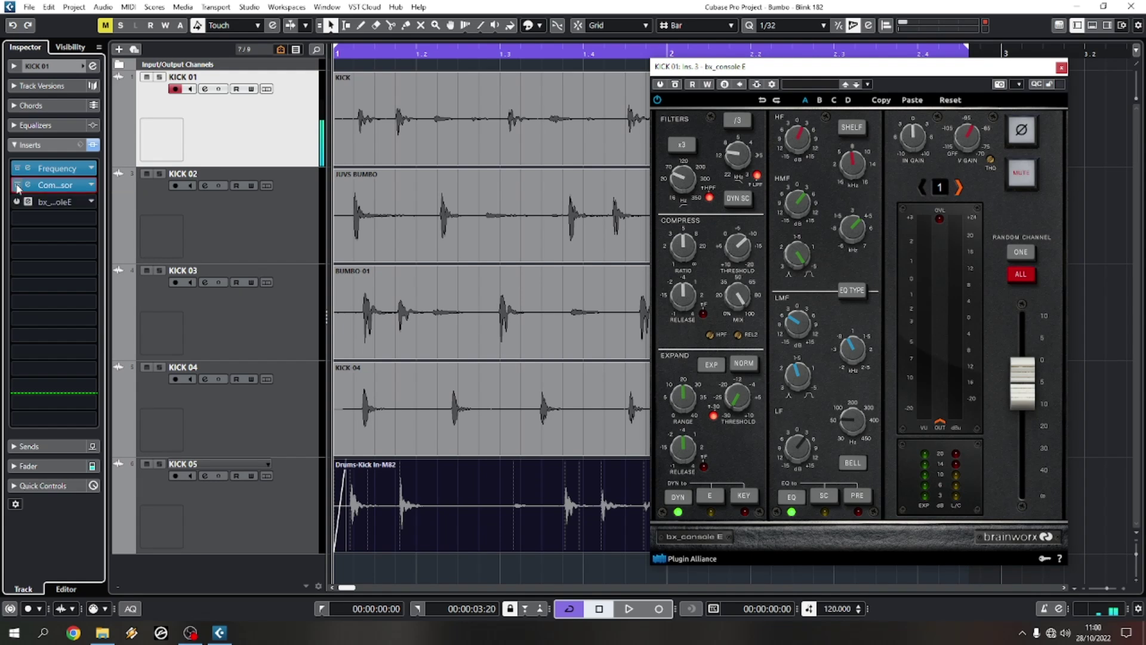
{"action": "left_click", "coordinate": [18, 168]}
{"action": "left_click", "coordinate": [658, 100]}
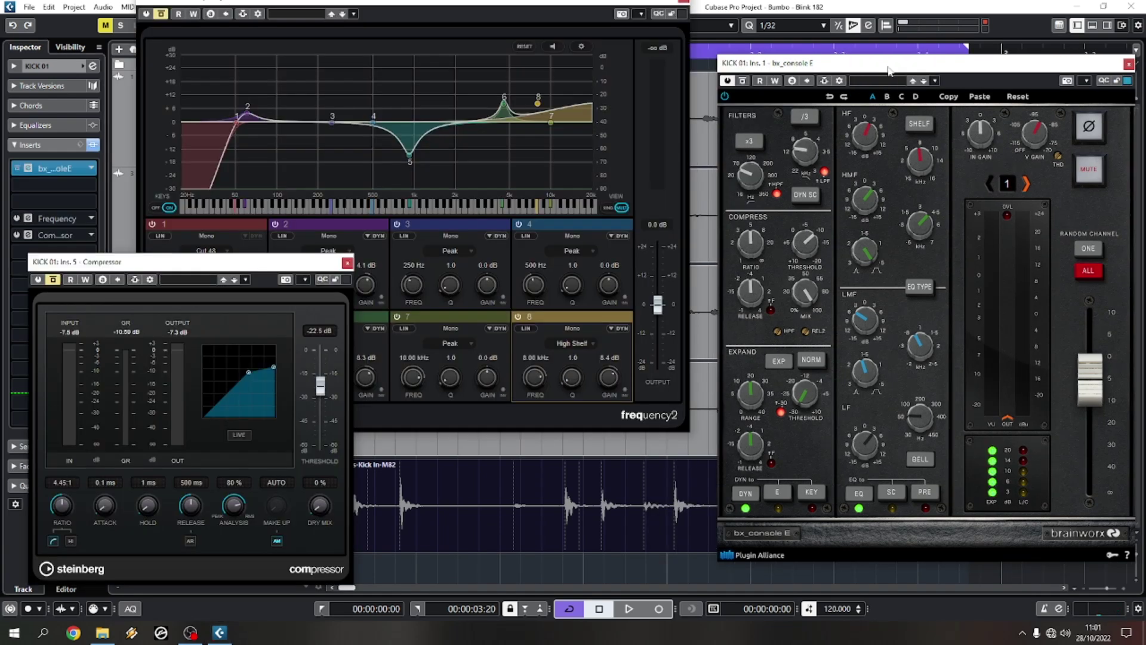
Audition the kick loop through bx_console E alone
{"action": "key", "text": "space"}
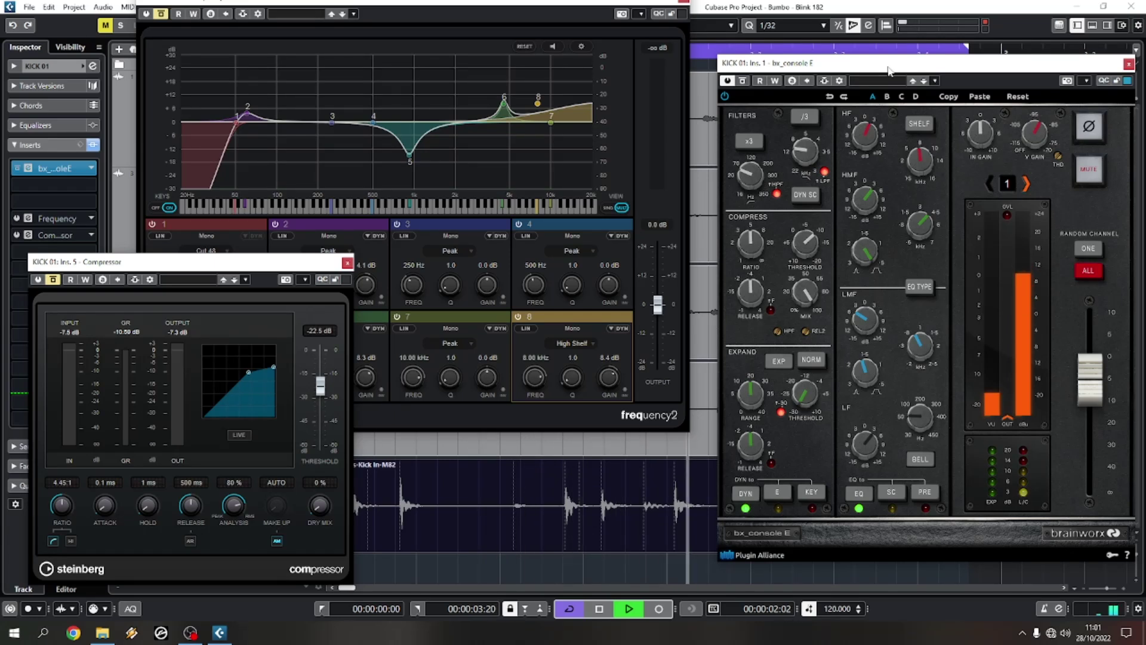
{"action": "key", "text": "space"}
{"action": "key", "text": "space"}
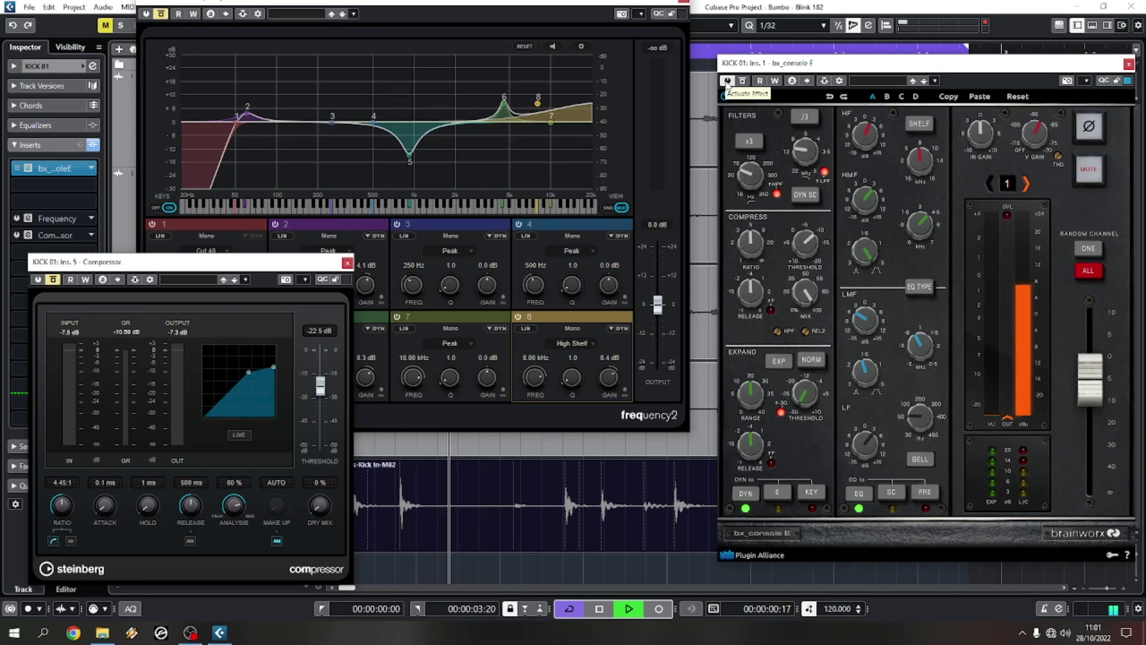
{"action": "key", "text": "space"}
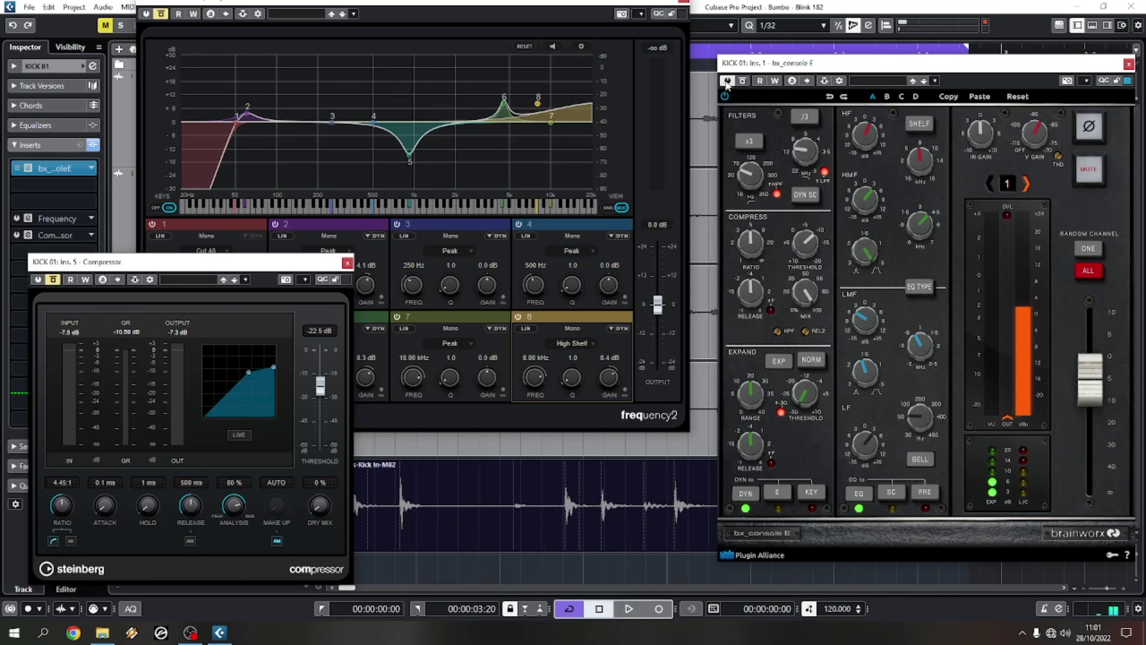
Activate the Frequency and Compressor inserts with bx_console E bypassed, and audition the KICK 01 loop through them
{"action": "left_click", "coordinate": [161, 15]}
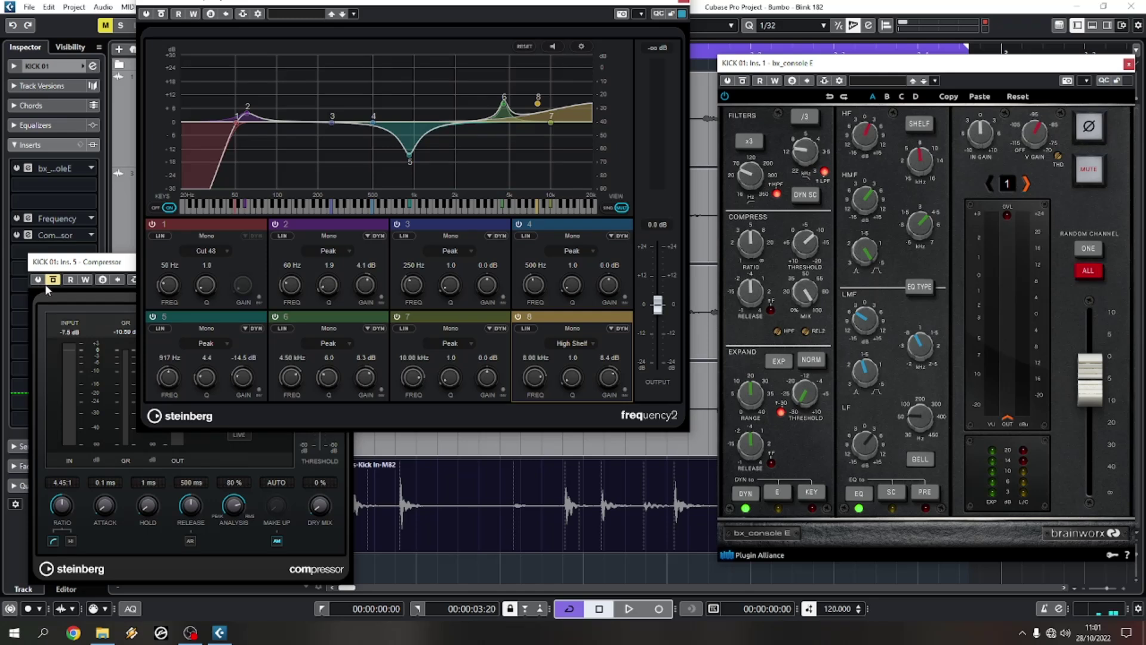
{"action": "left_click", "coordinate": [53, 279]}
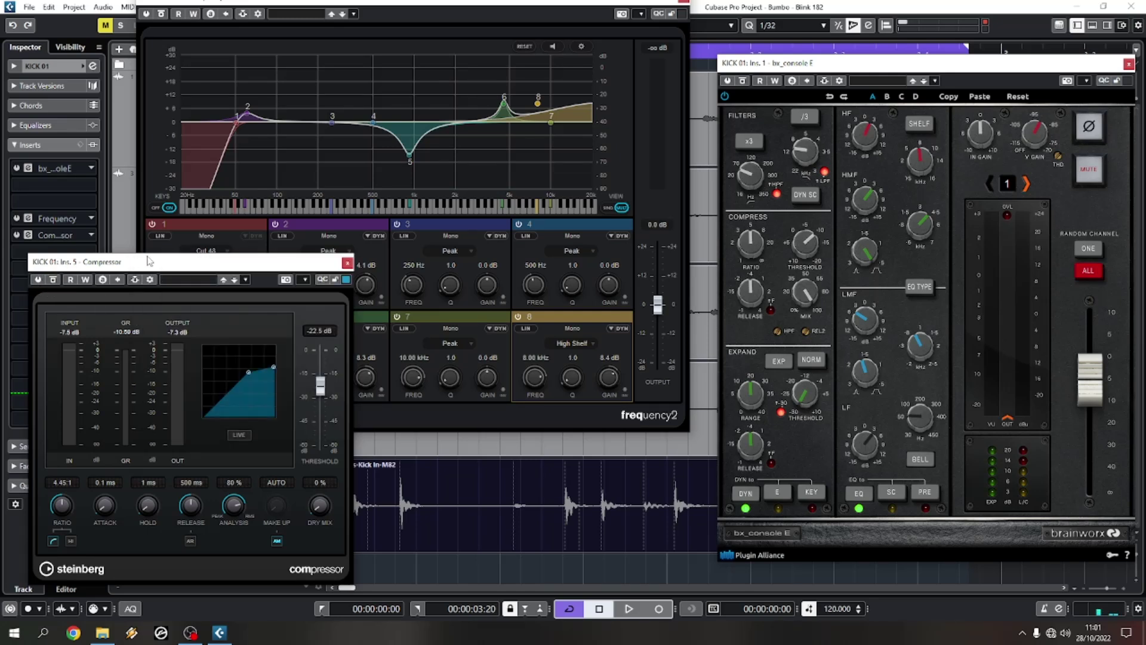
{"action": "key", "text": "space"}
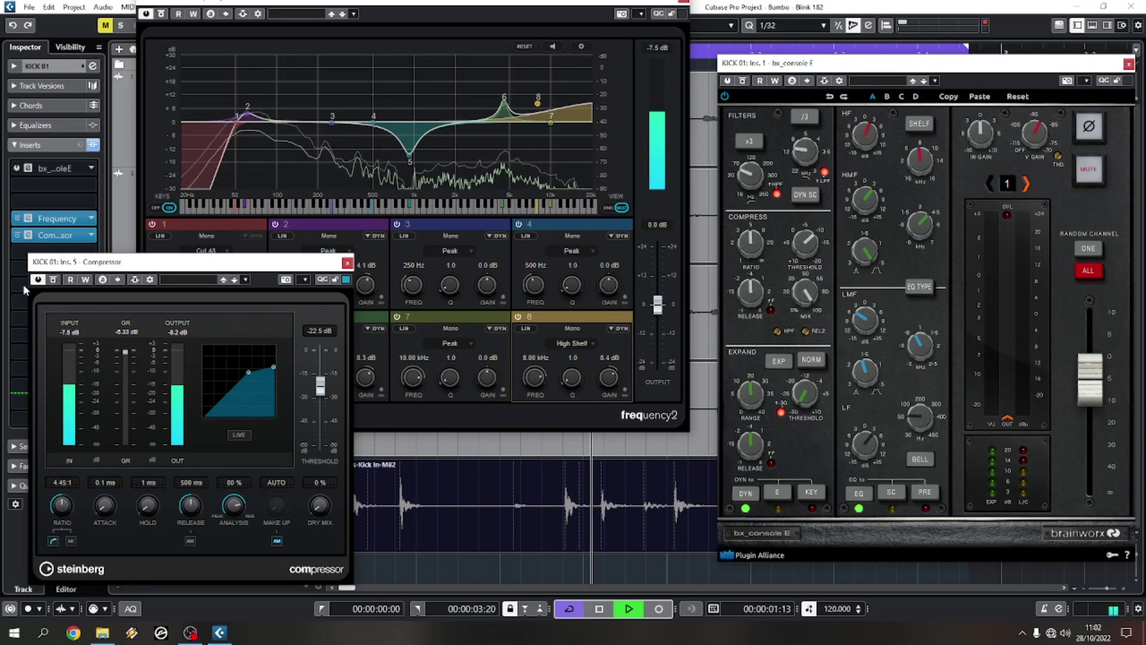
{"action": "left_click", "coordinate": [663, 149]}
{"action": "key", "text": "space"}
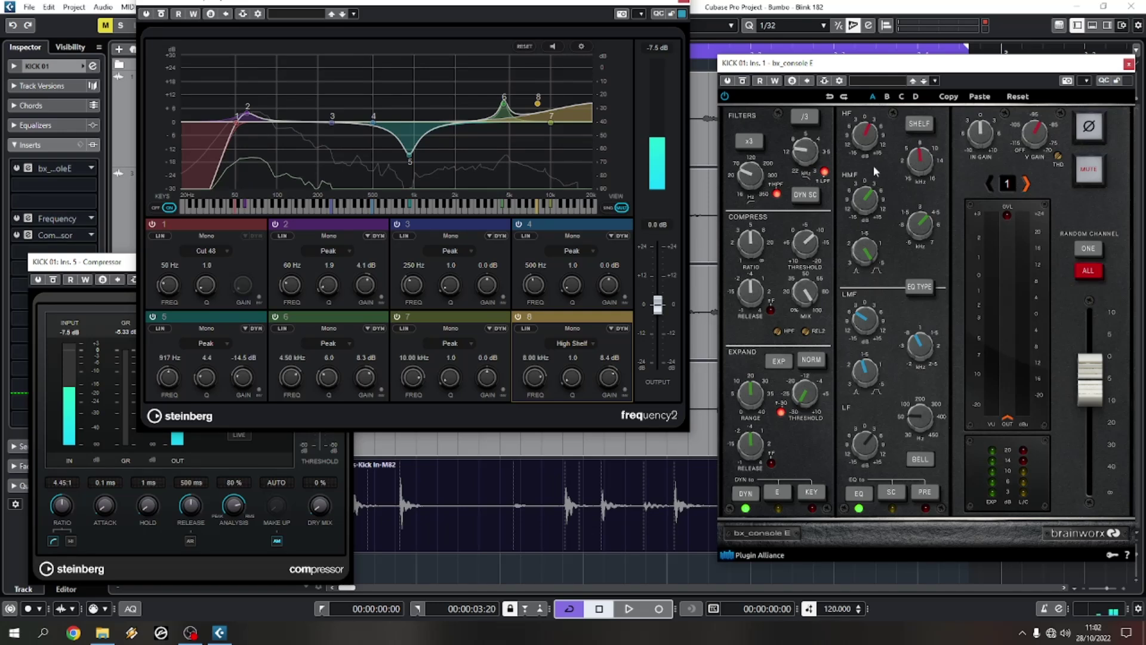
Compare the kick loop through bx_console E alone and through the Frequency and Compressor pair
{"action": "left_click", "coordinate": [726, 82]}
{"action": "key", "text": "space"}
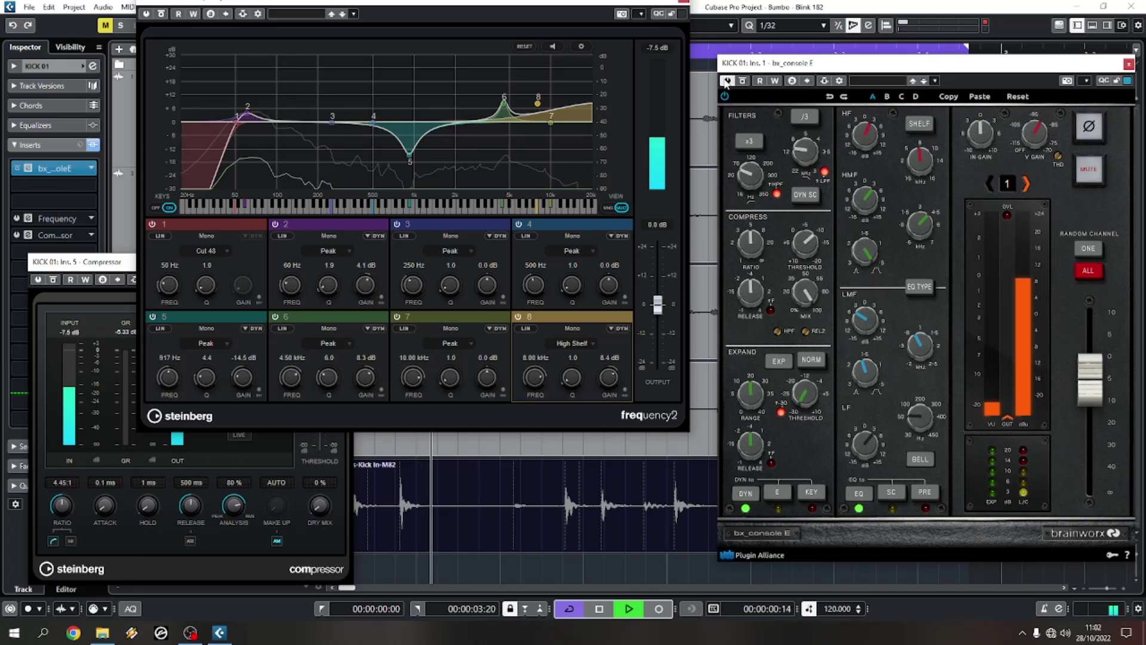
{"action": "key", "text": "space"}
{"action": "left_click", "coordinate": [142, 34]}
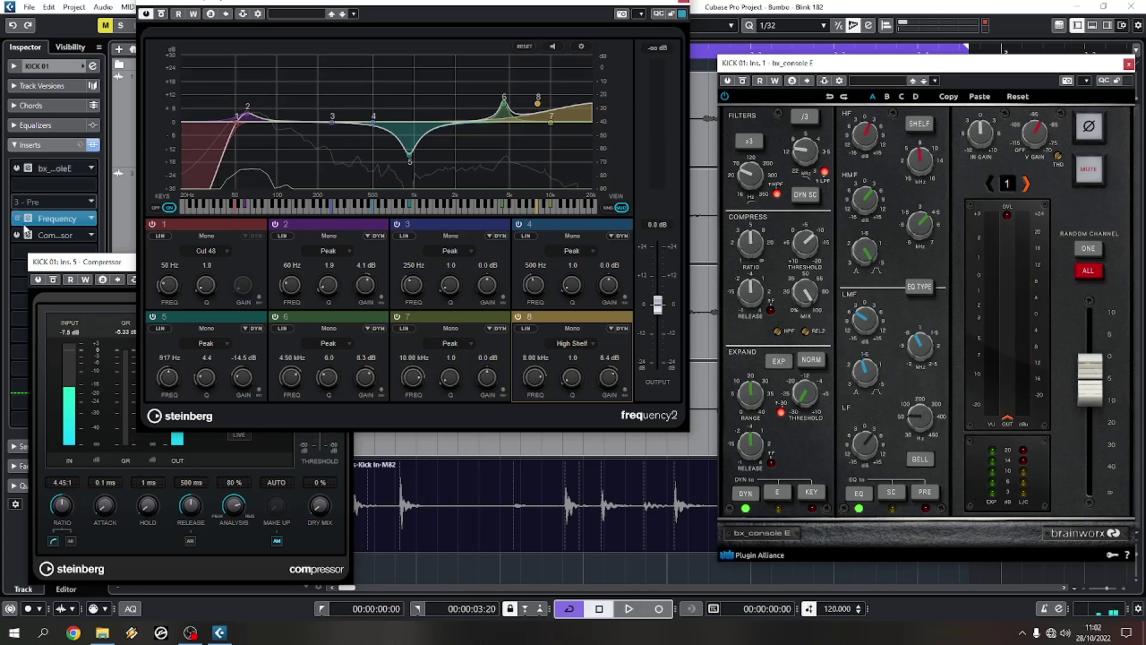
{"action": "left_click", "coordinate": [32, 283]}
{"action": "key", "text": "space"}
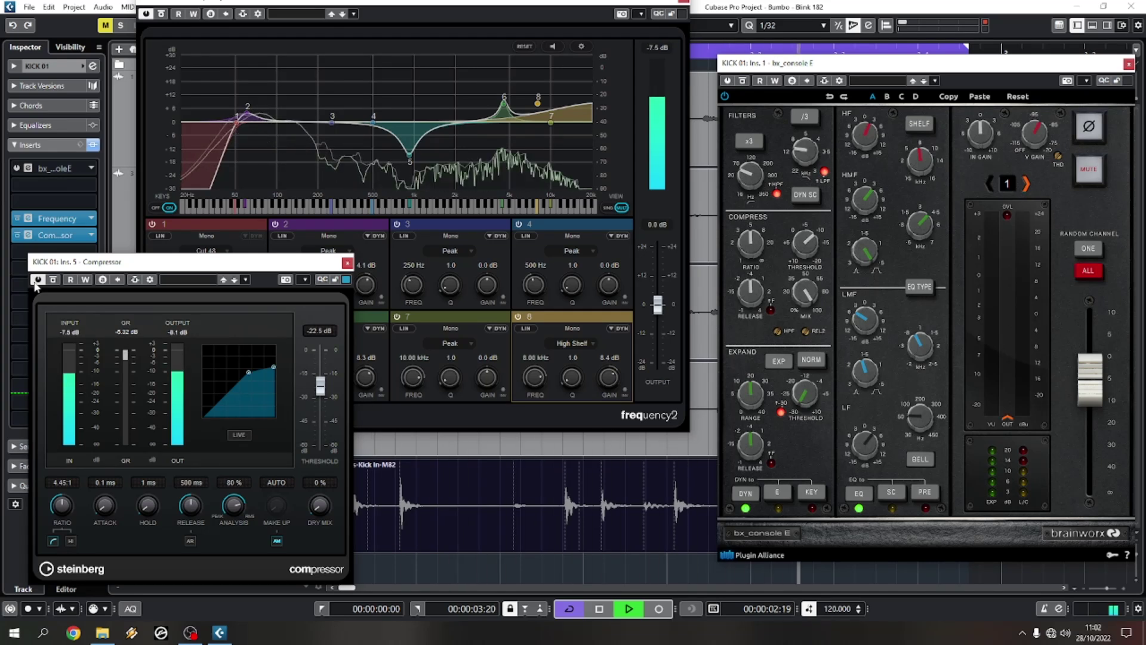
{"action": "key", "text": "space"}
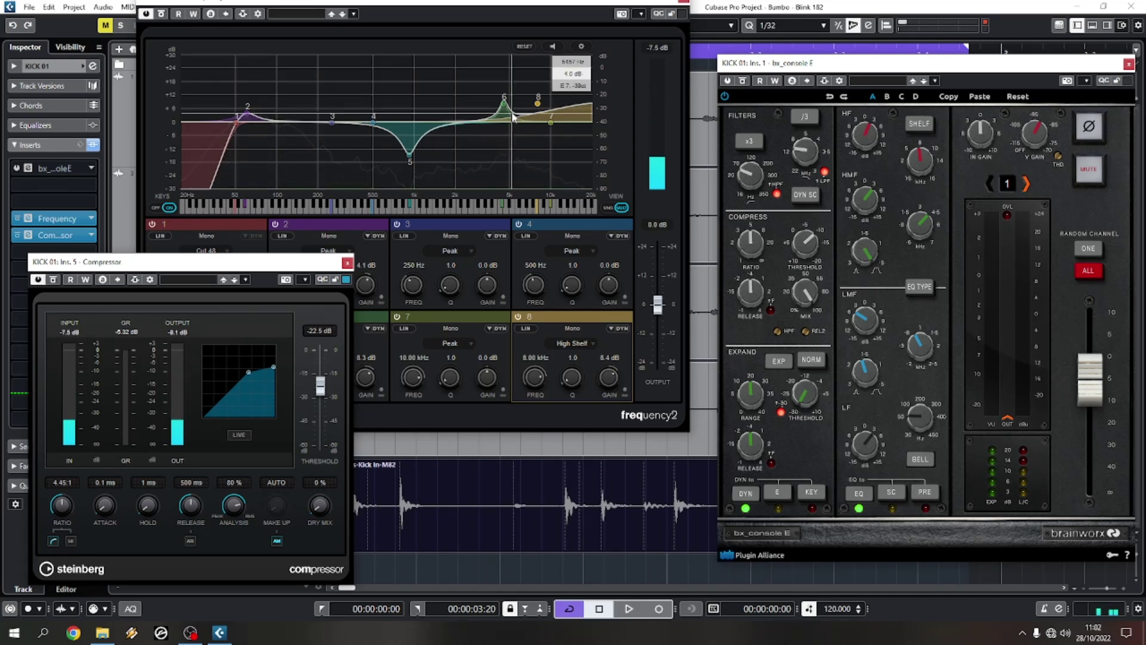
Reduce Frequency's band 6 gain to 4.8 dB and the band 8 high shelf gain to 4.1 dB, and audition the loop
{"action": "left_click_drag", "start_coordinate": [504, 103], "coordinate": [505, 116]}
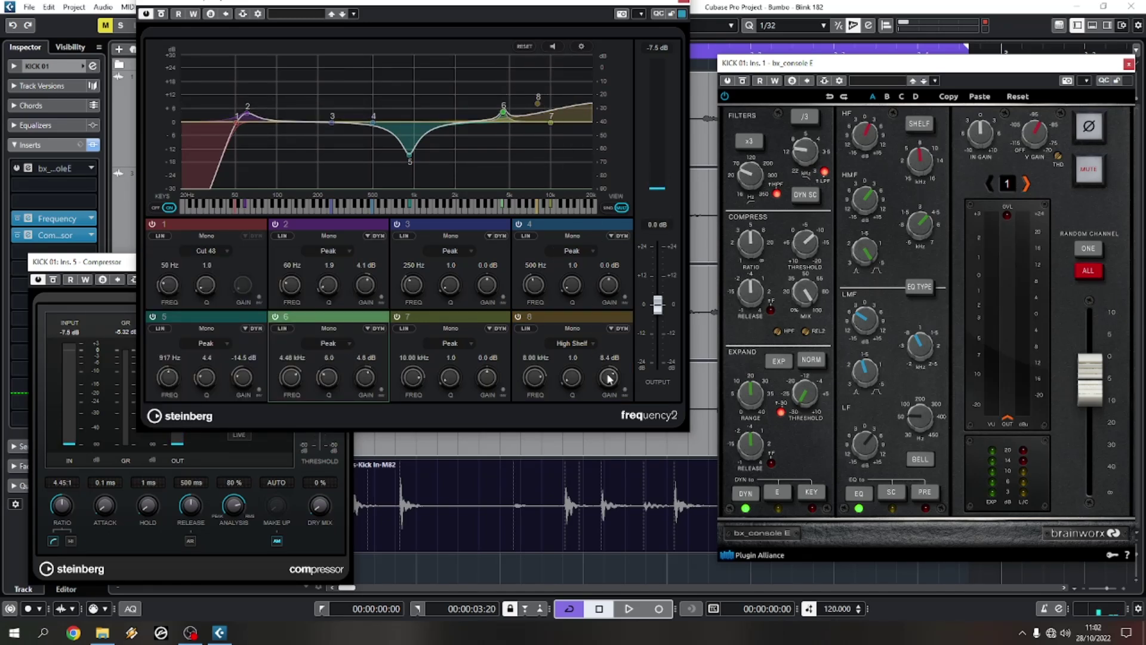
{"action": "left_click_drag", "start_coordinate": [609, 378], "coordinate": [609, 388]}
{"action": "key", "text": "space"}
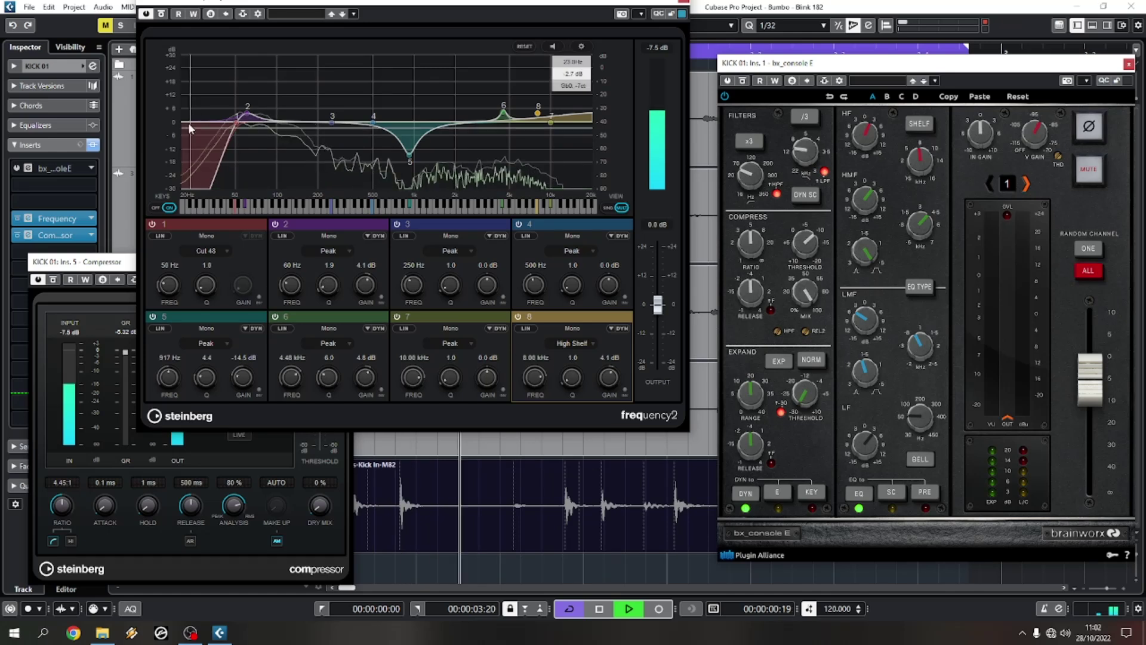
{"action": "key", "text": "space"}
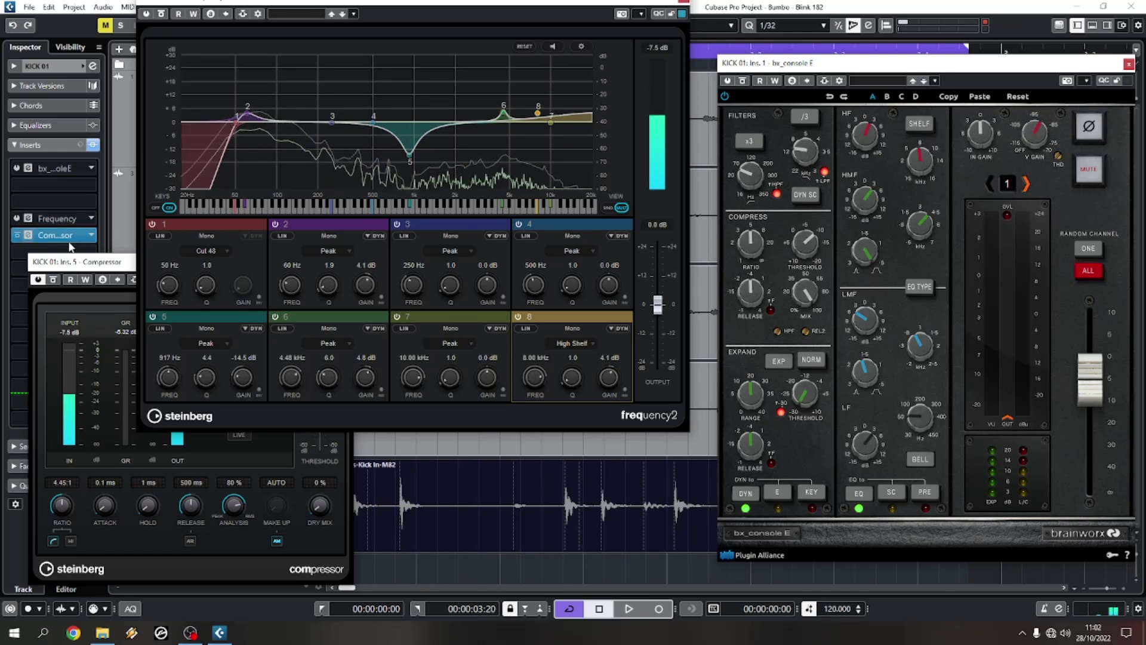
Compare bx_console E alone against the readjusted Frequency and Compressor chain by playing the kick loop through each
{"action": "left_click", "coordinate": [727, 83]}
{"action": "key", "text": "space"}
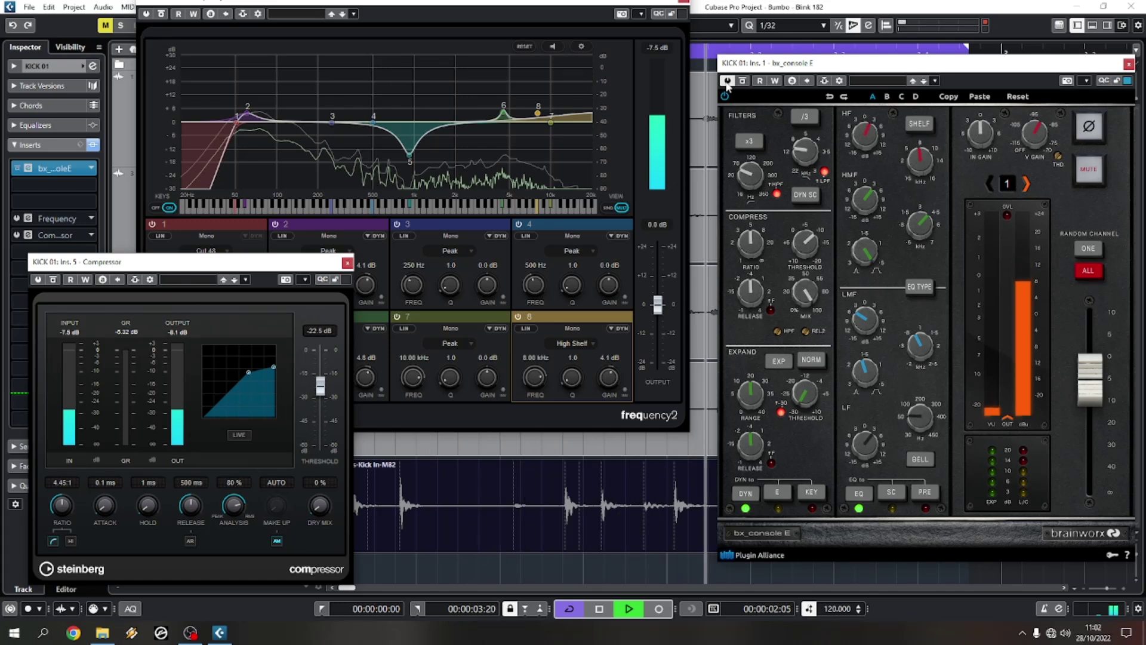
{"action": "key", "text": "space"}
{"action": "left_click", "coordinate": [145, 14]}
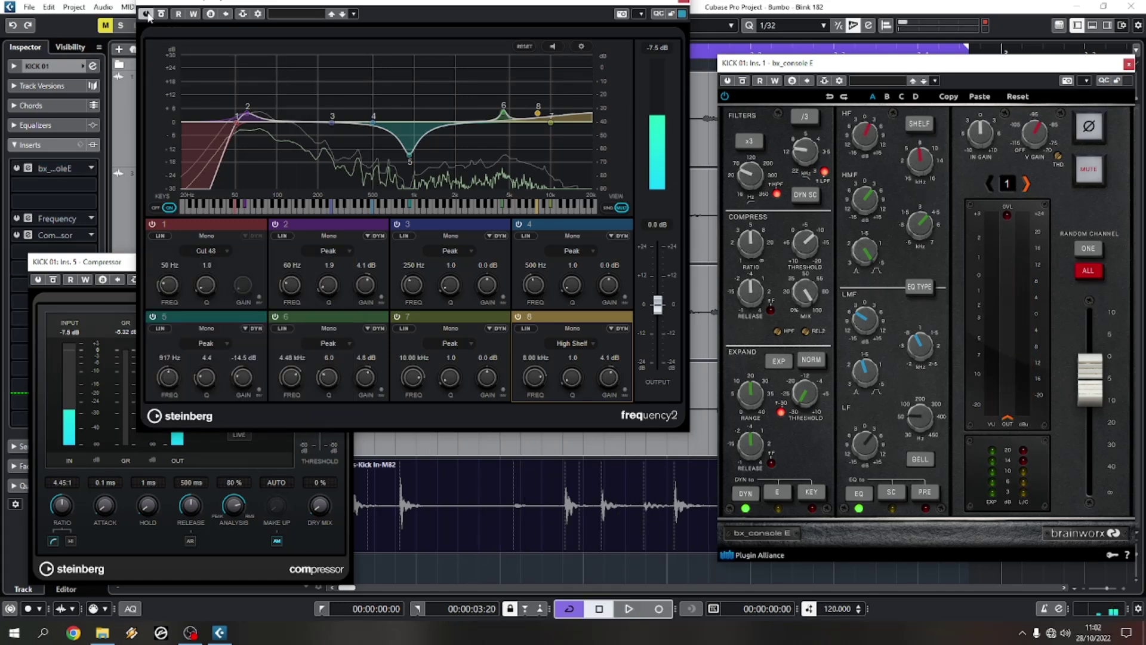
{"action": "left_click", "coordinate": [38, 280]}
{"action": "key", "text": "space"}
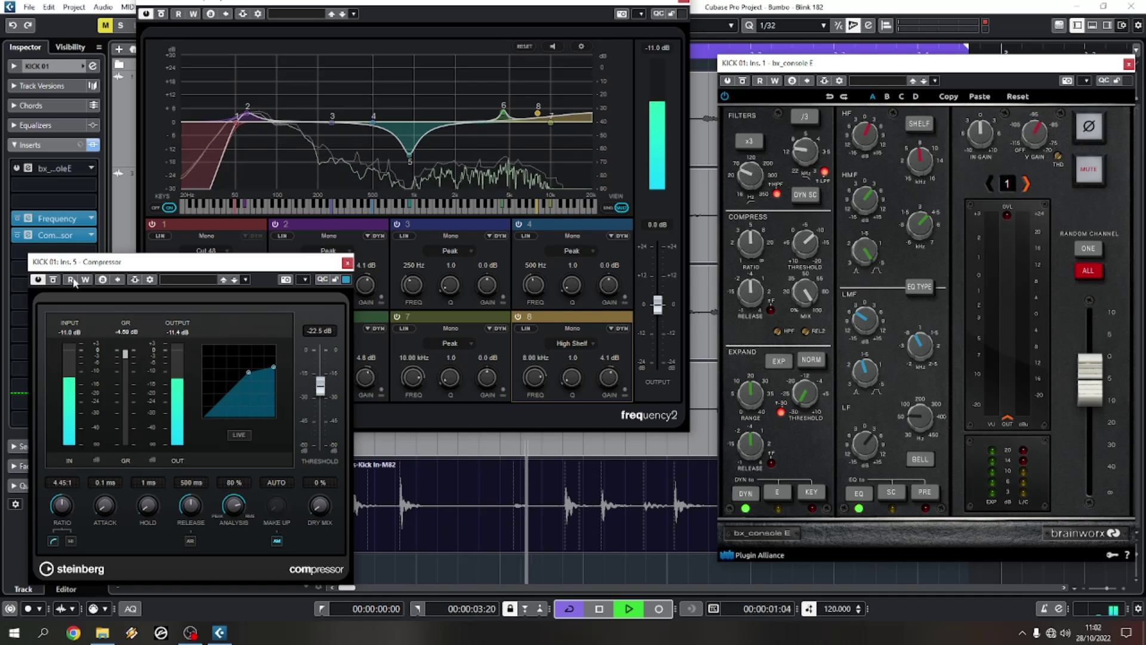
{"action": "key", "text": "space"}
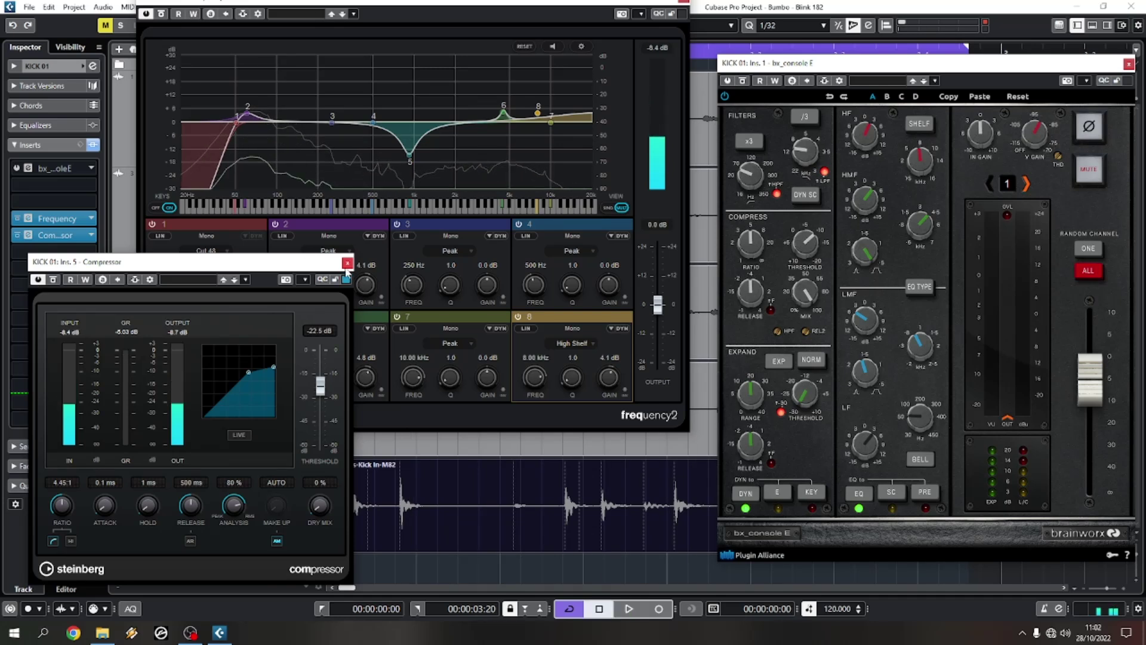
Close the open plugin windows and make all three KICK 01 inserts active
{"action": "left_click", "coordinate": [347, 264]}
{"action": "left_click", "coordinate": [685, 6]}
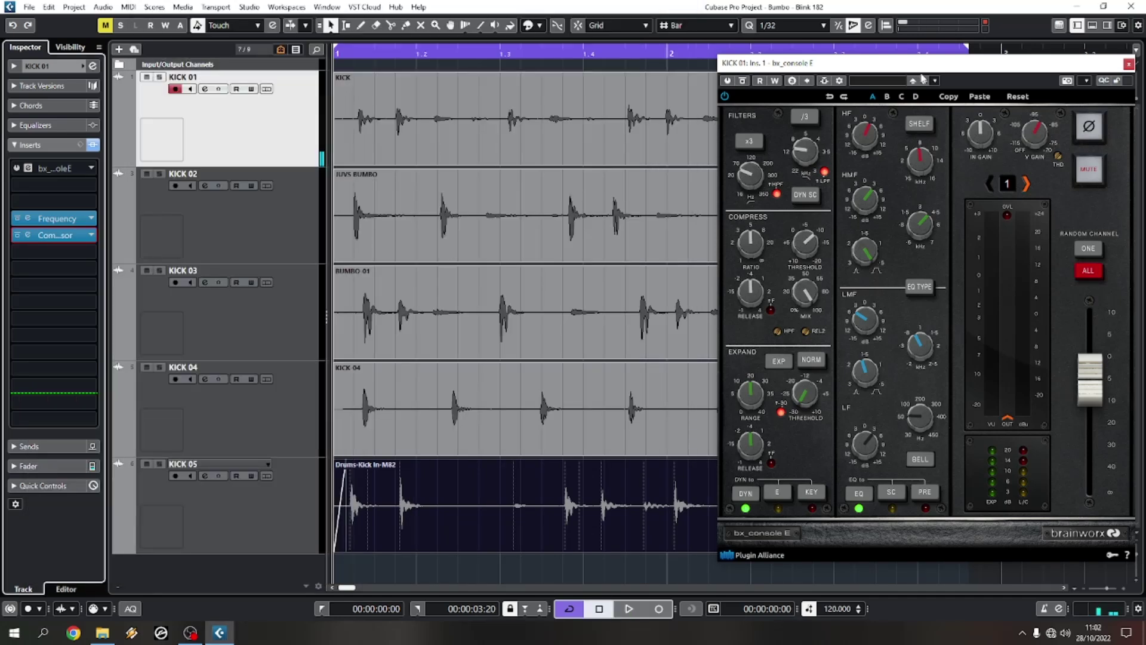
{"action": "left_click", "coordinate": [92, 145]}
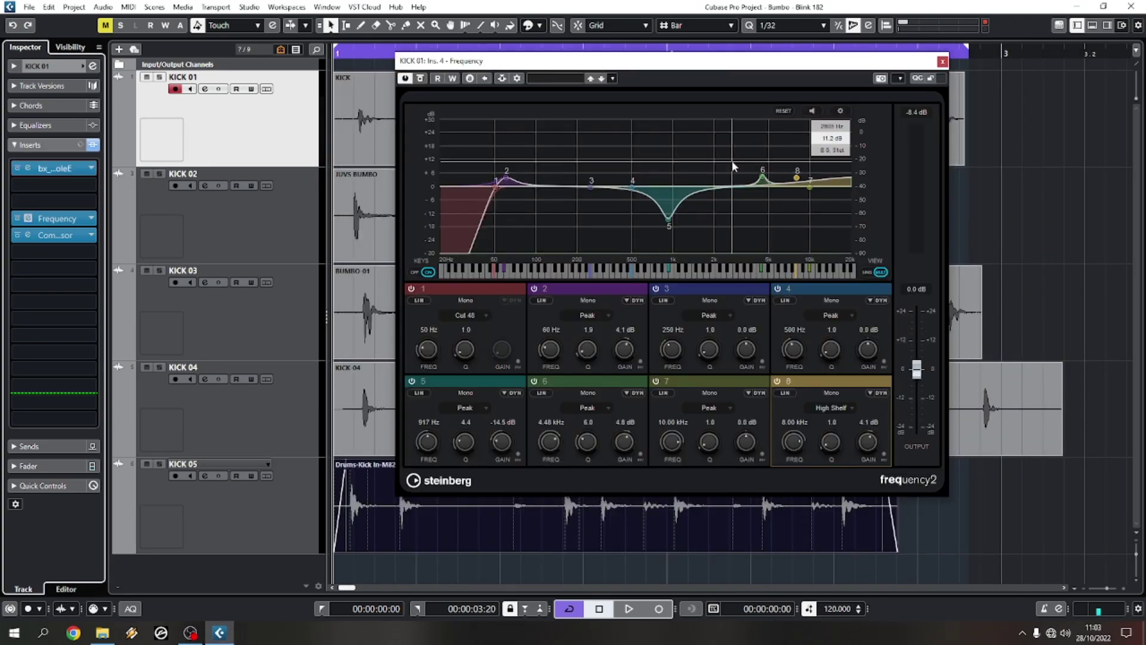
Review the Frequency EQ settings and the bx_console E channel strip on KICK 01, closing each plugin window after viewing
{"action": "left_click_drag", "start_coordinate": [701, 60], "coordinate": [670, 92]}
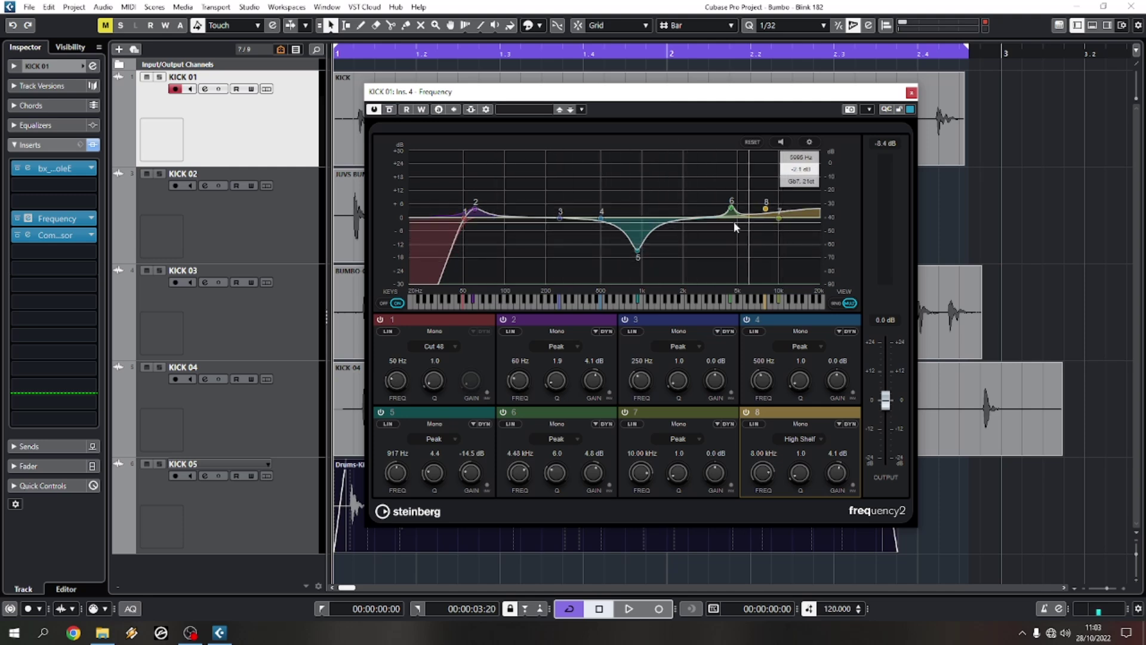
{"action": "left_click", "coordinate": [912, 93]}
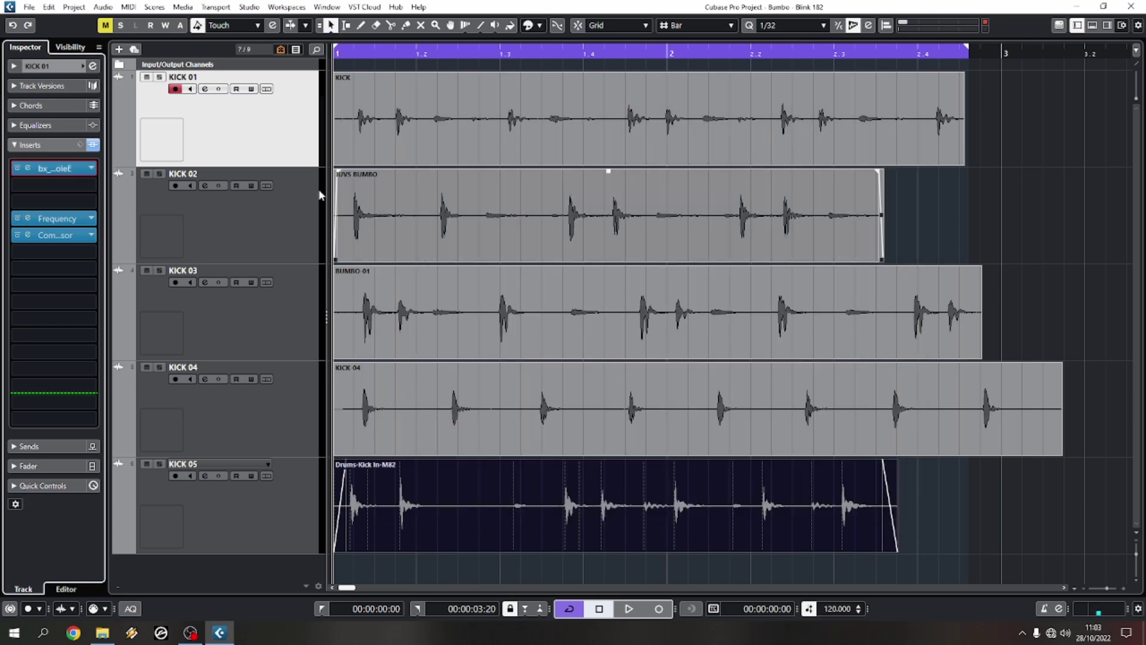
{"action": "left_click", "coordinate": [27, 170]}
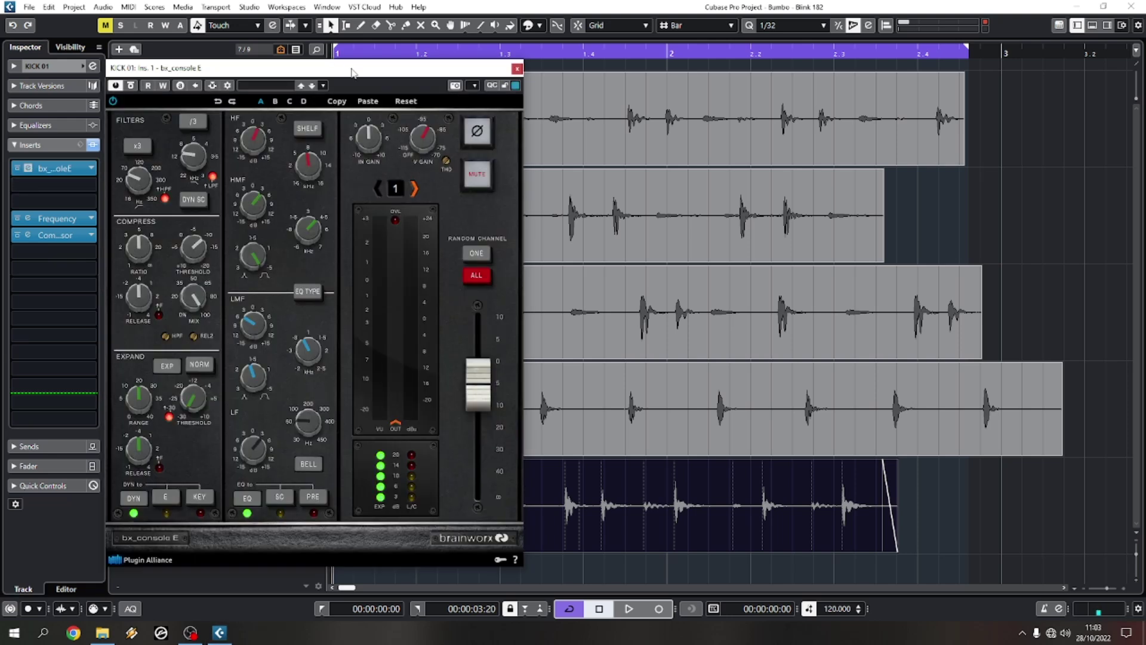
{"action": "left_click_drag", "start_coordinate": [352, 72], "coordinate": [490, 90]}
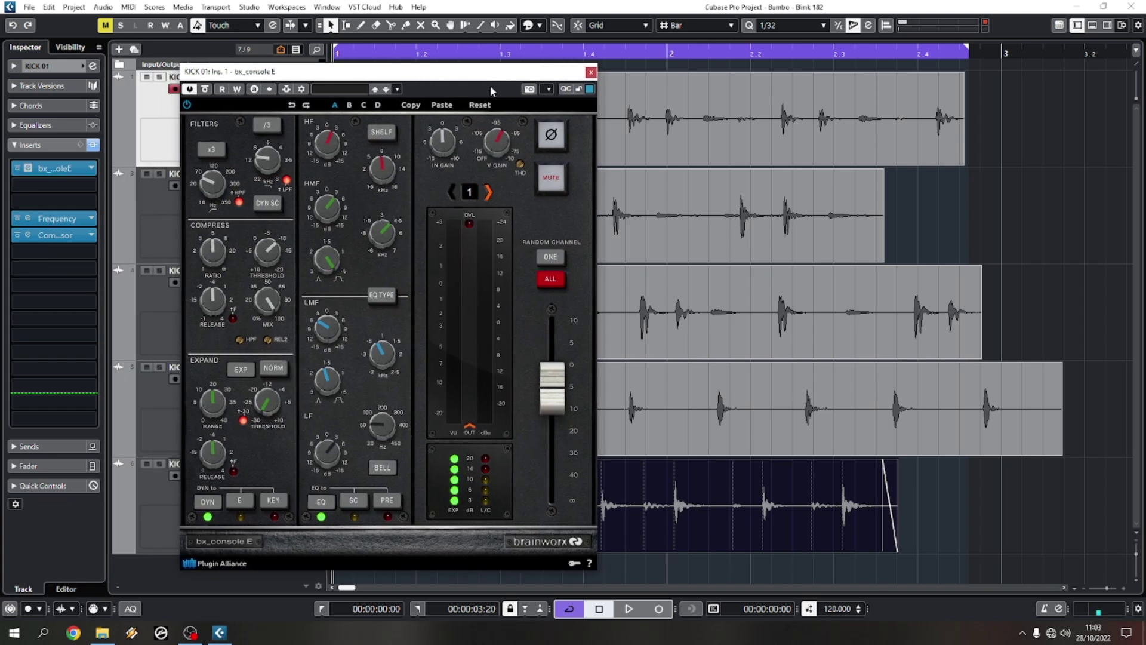
{"action": "left_click", "coordinate": [591, 73]}
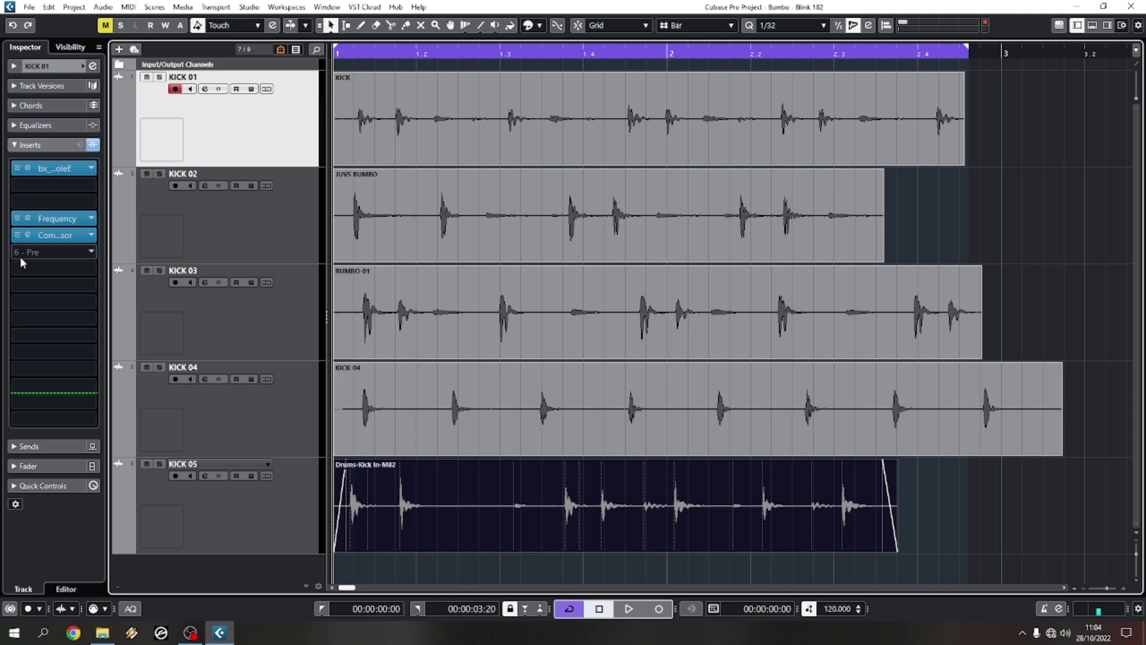
{"action": "left_click", "coordinate": [23, 220]}
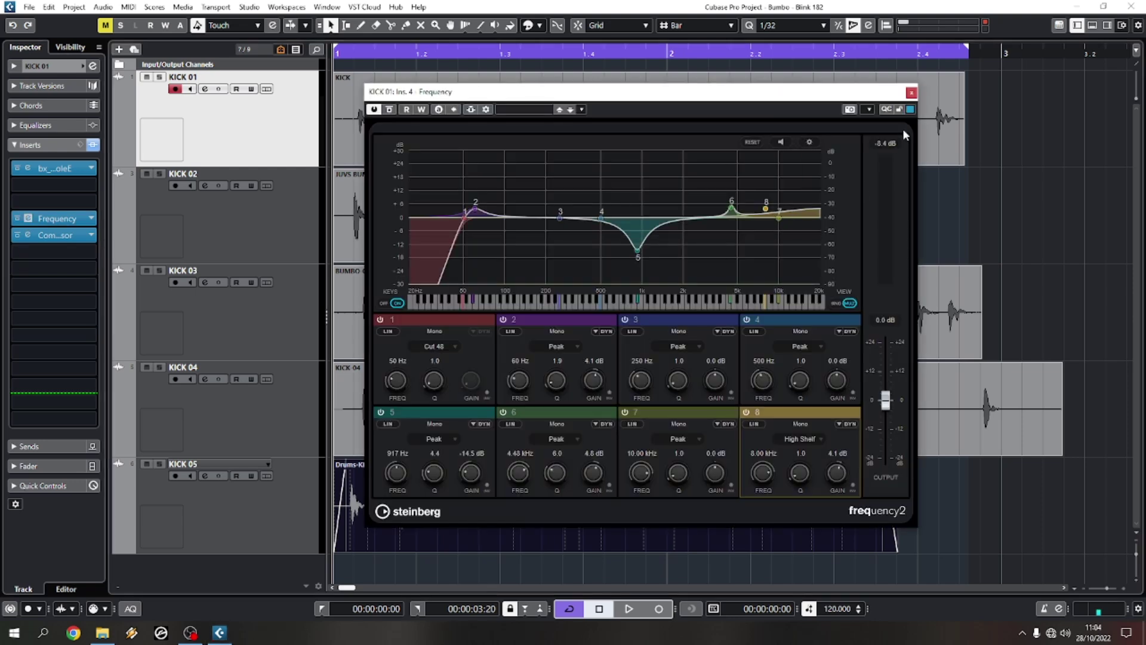
{"action": "left_click", "coordinate": [912, 94]}
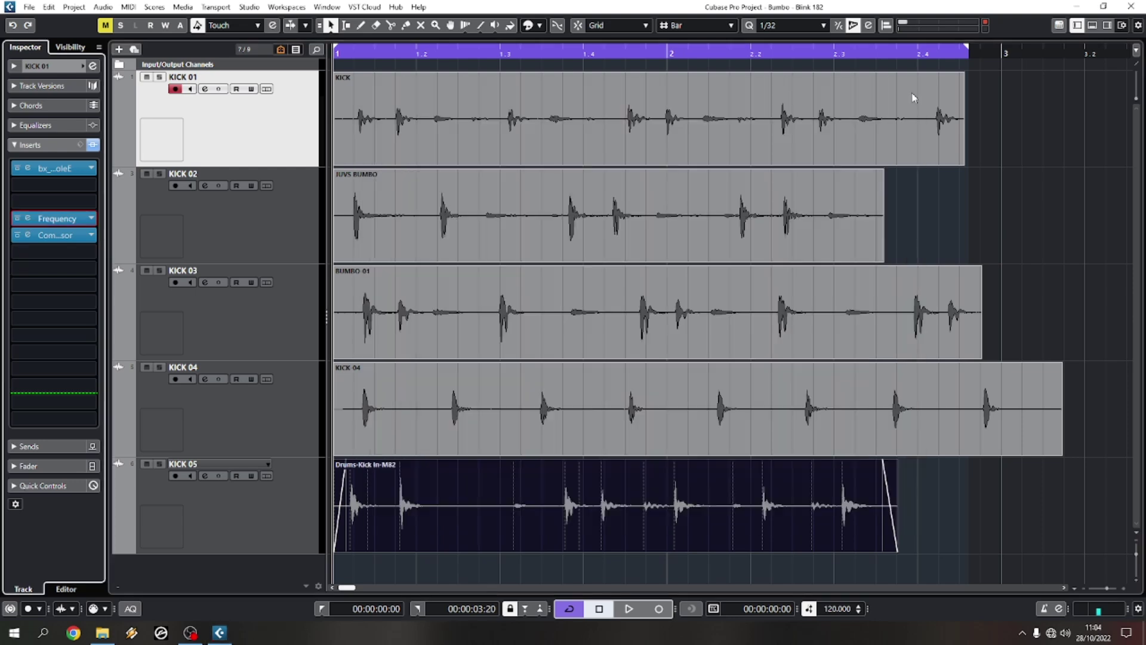
Remove the Frequency and Compressor inserts from KICK 01 and audition the loop with only bx_console E left
{"action": "left_click_drag", "start_coordinate": [59, 218], "coordinate": [204, 221]}
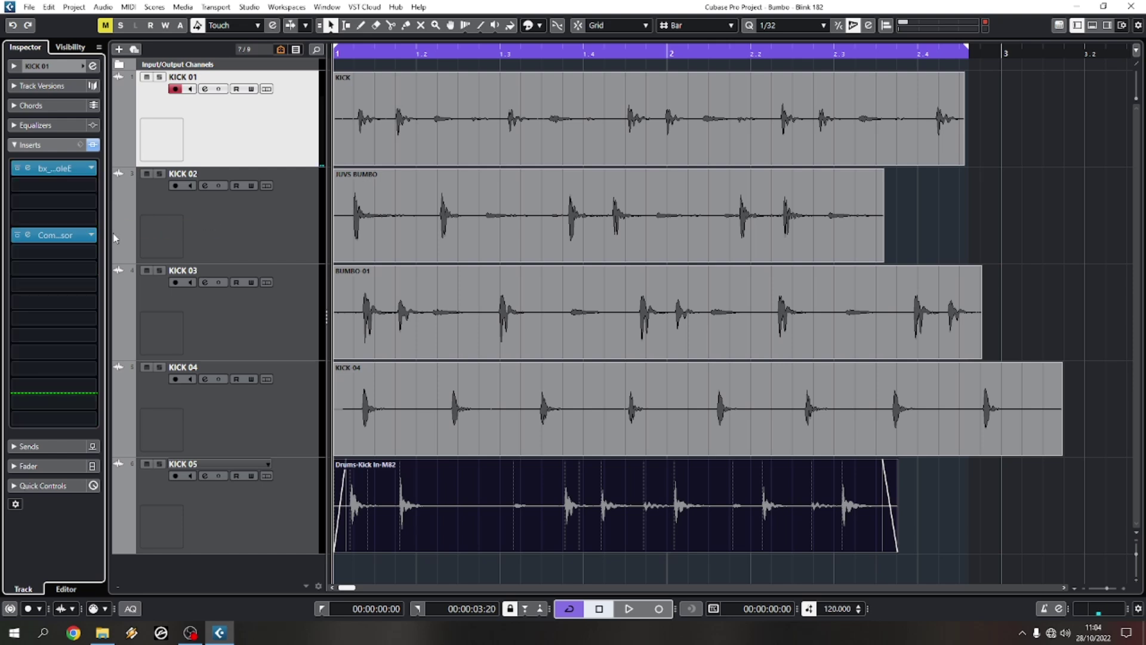
{"action": "left_click_drag", "start_coordinate": [90, 239], "coordinate": [221, 238]}
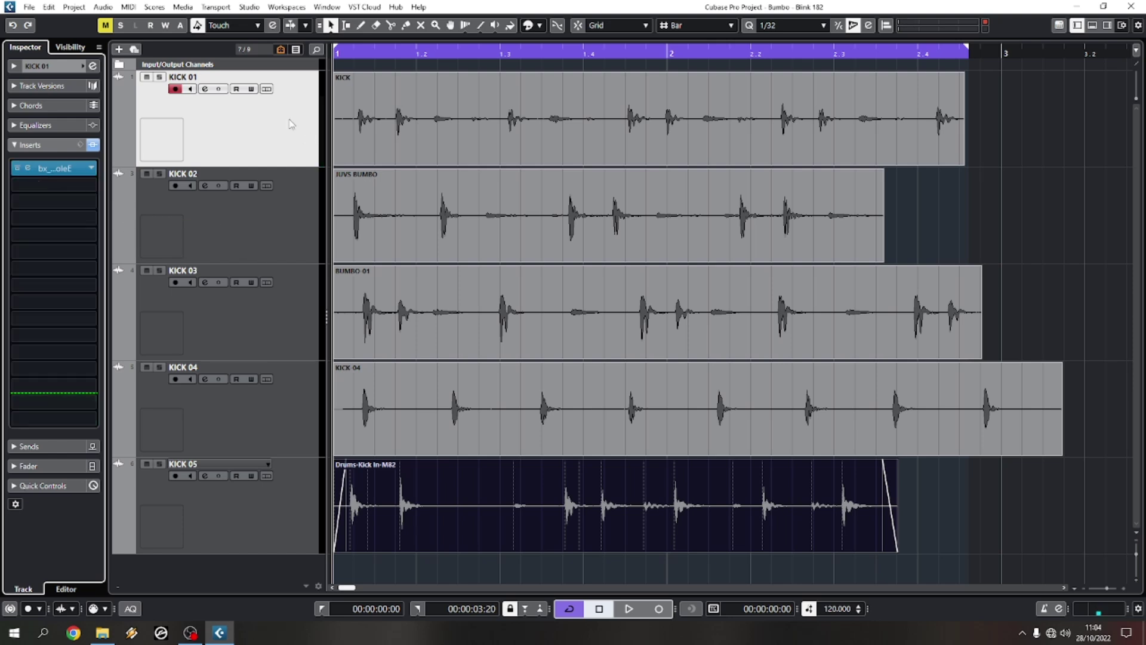
{"action": "key", "text": "space"}
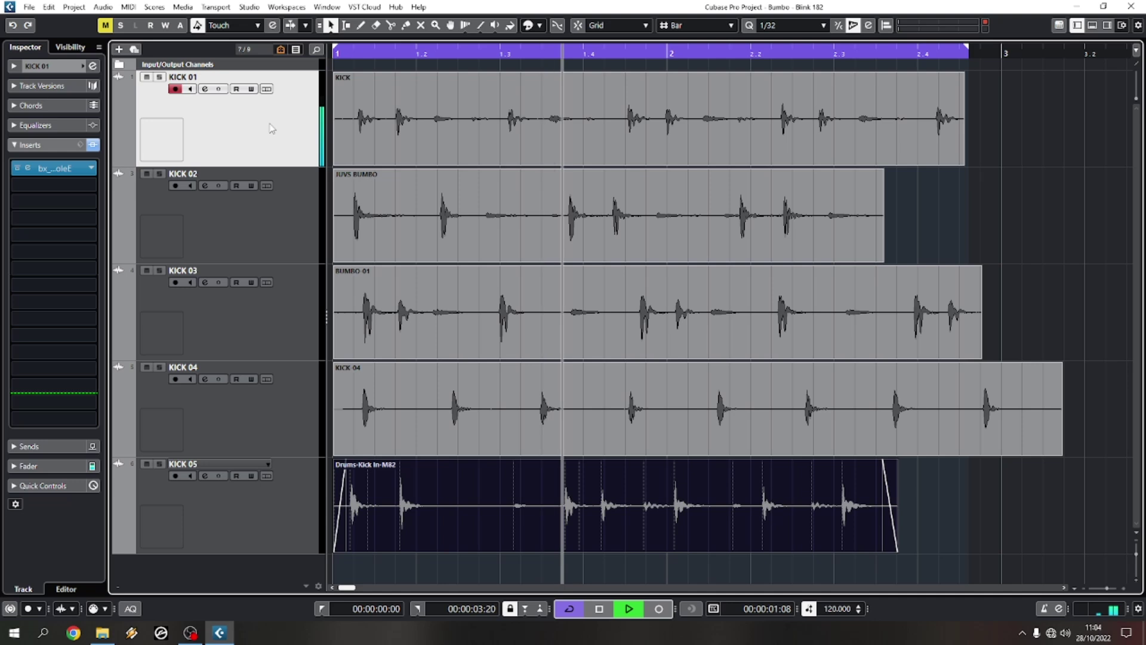
{"action": "key", "text": "space"}
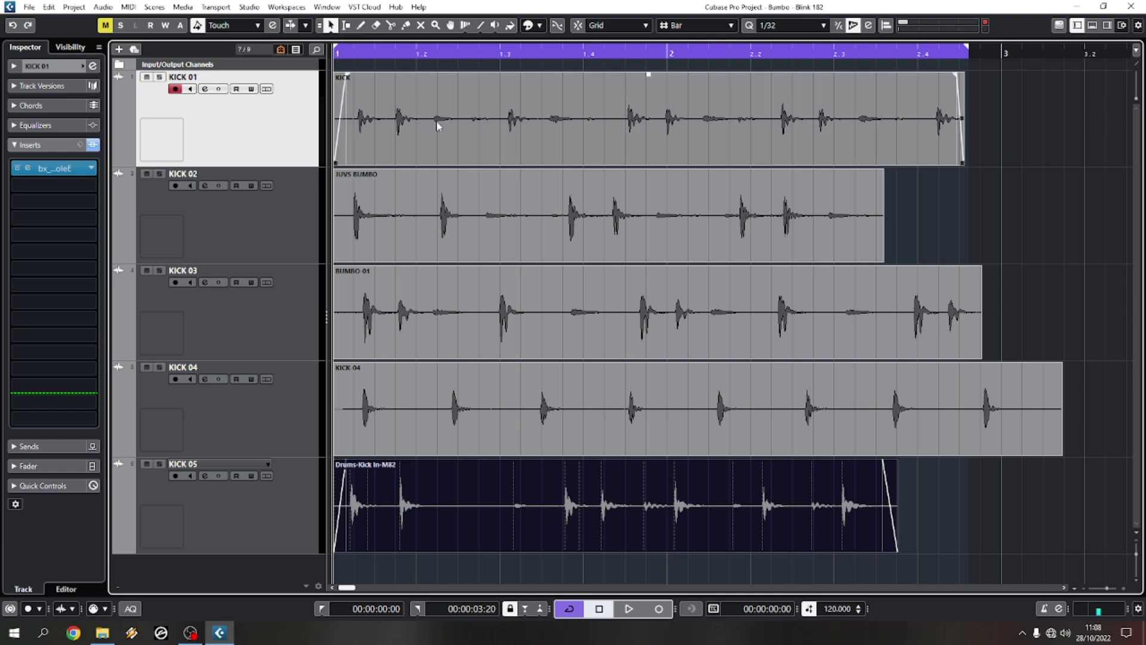
Add a mono group channel named "kick process" for KICK 01, routed to Stereo Out and created inside a folder
{"action": "right_click", "coordinate": [263, 122]}
{"action": "mouse_move", "coordinate": [281, 130]}
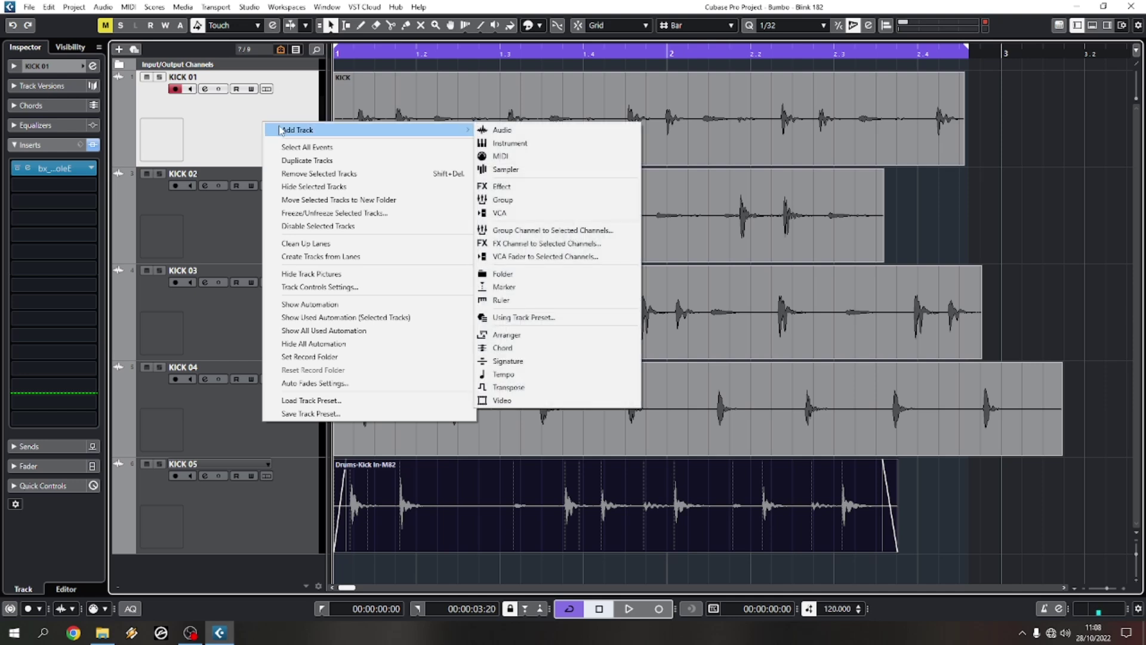
{"action": "left_click", "coordinate": [562, 231]}
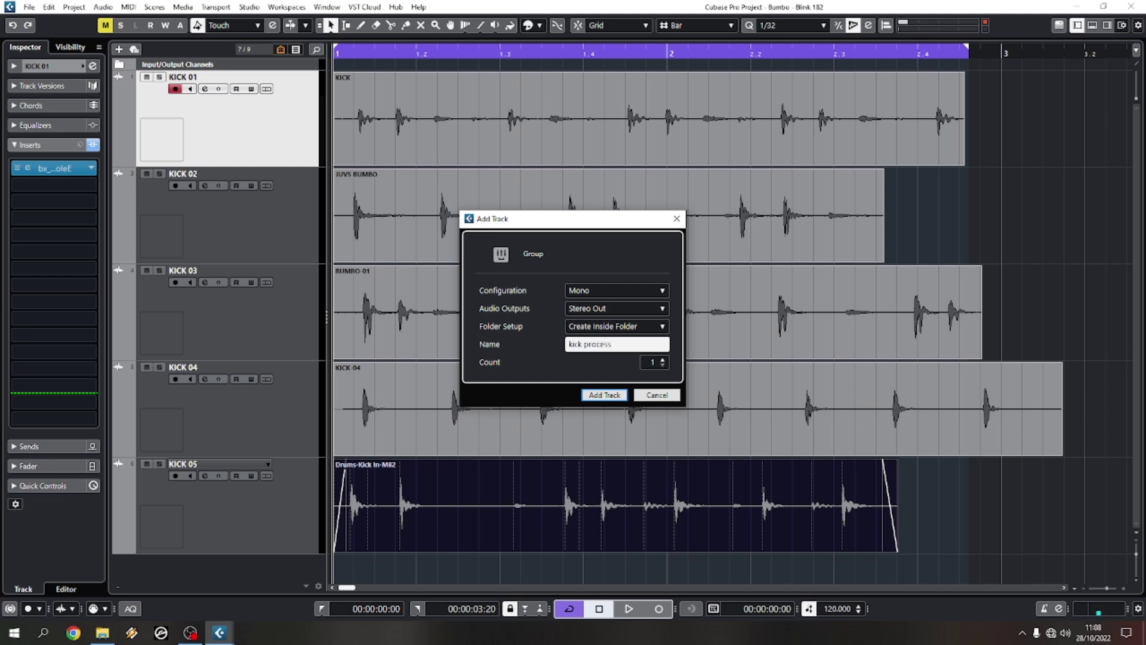
{"action": "left_click", "coordinate": [604, 393]}
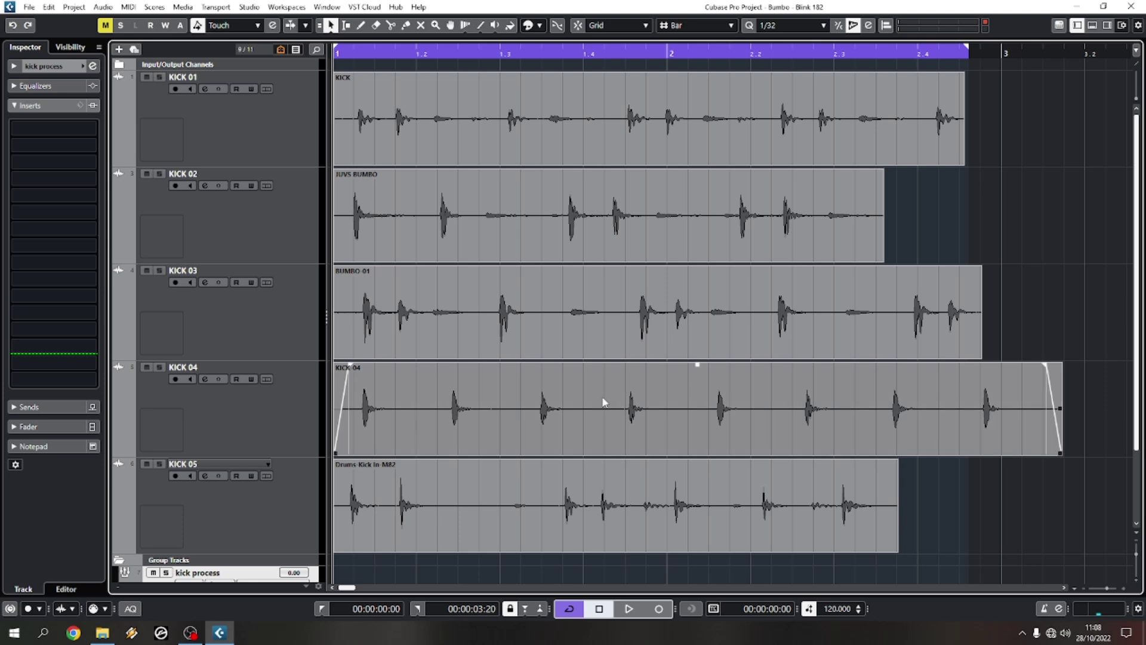
Route the output of KICK 01 to Stereo Out instead of the kick process group
{"action": "left_click", "coordinate": [264, 123]}
{"action": "left_click", "coordinate": [14, 66]}
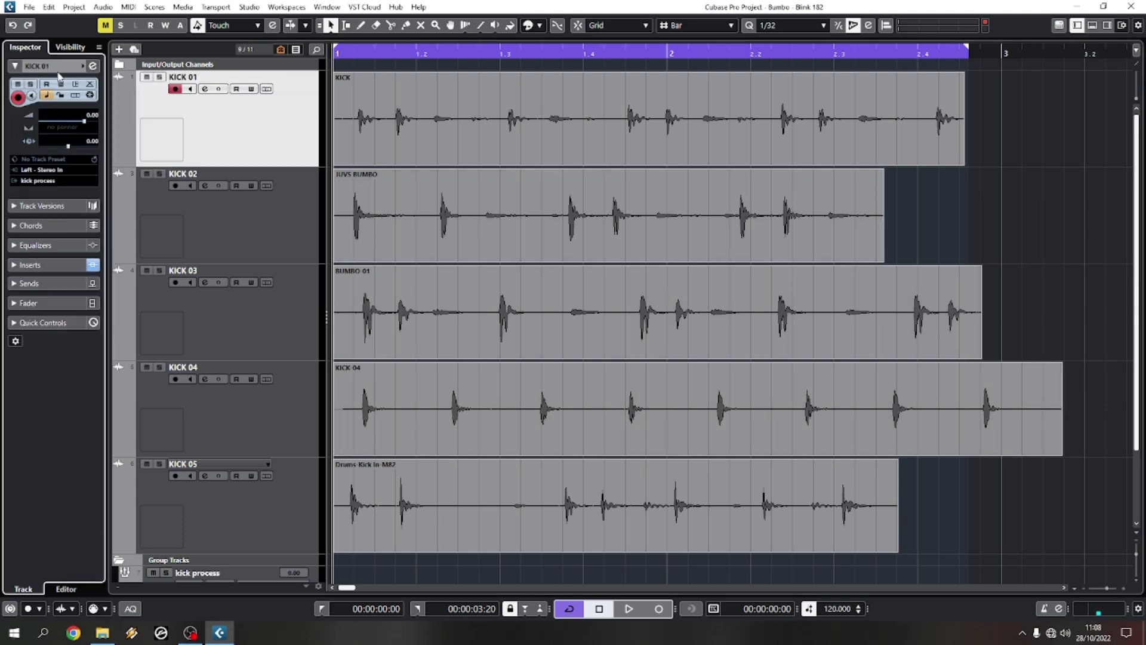
{"action": "left_click", "coordinate": [63, 180]}
{"action": "left_click", "coordinate": [65, 245]}
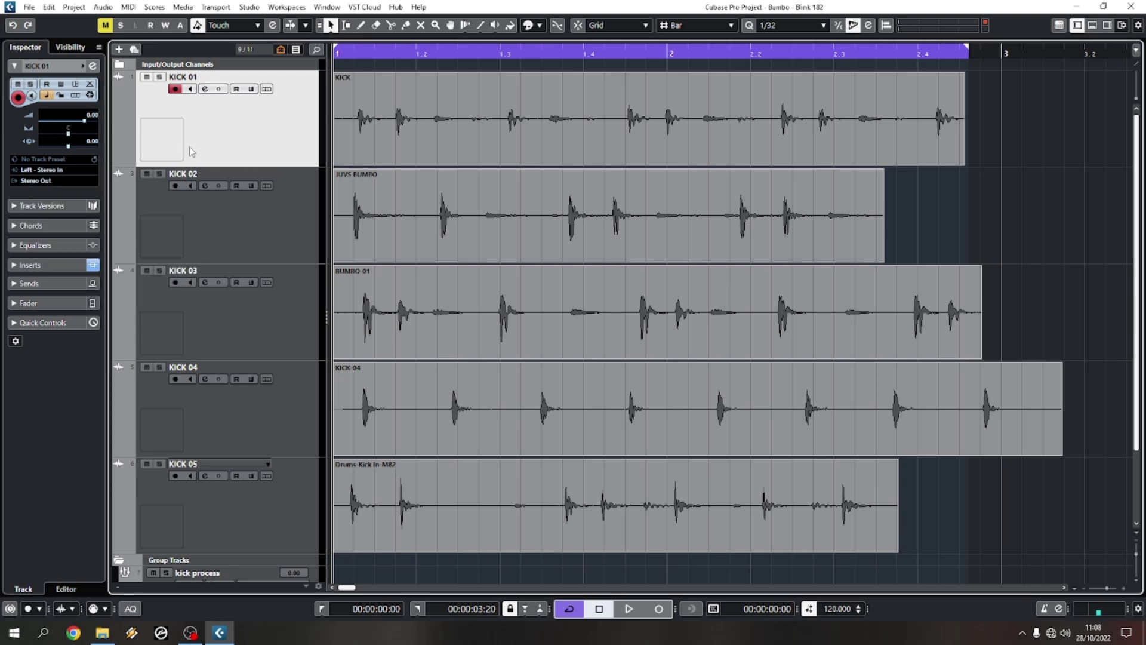
Assign the first send of KICK 01 to the kick process group
{"action": "left_click", "coordinate": [47, 281]}
{"action": "left_click", "coordinate": [94, 189]}
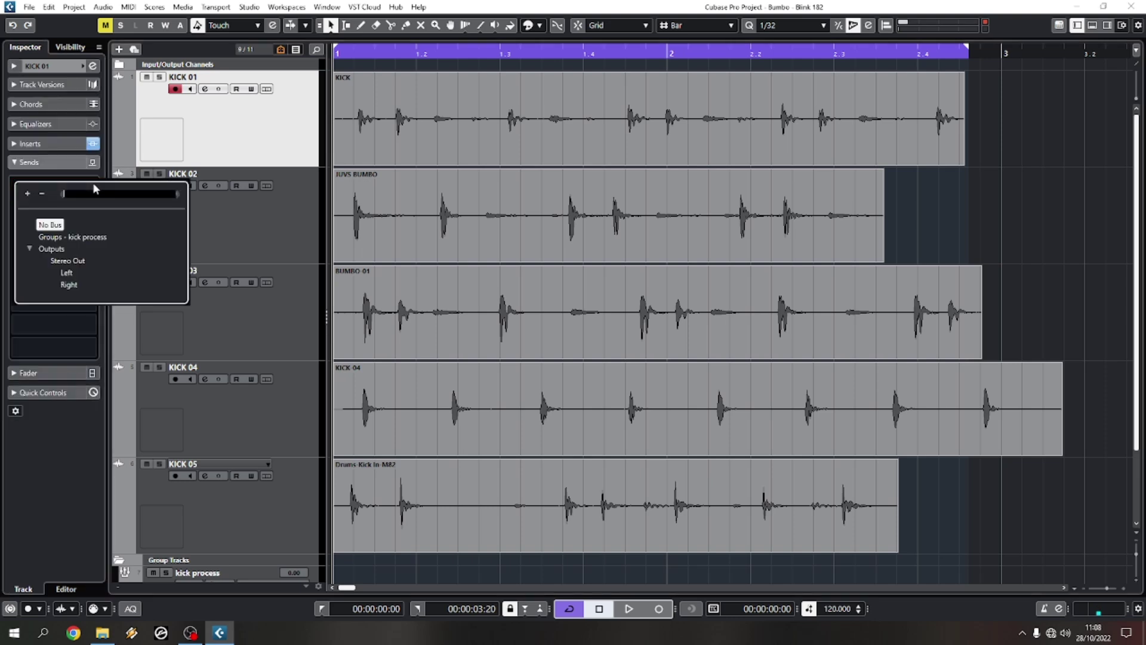
{"action": "left_click", "coordinate": [84, 239]}
{"action": "left_click_drag", "start_coordinate": [38, 237], "coordinate": [16, 184]}
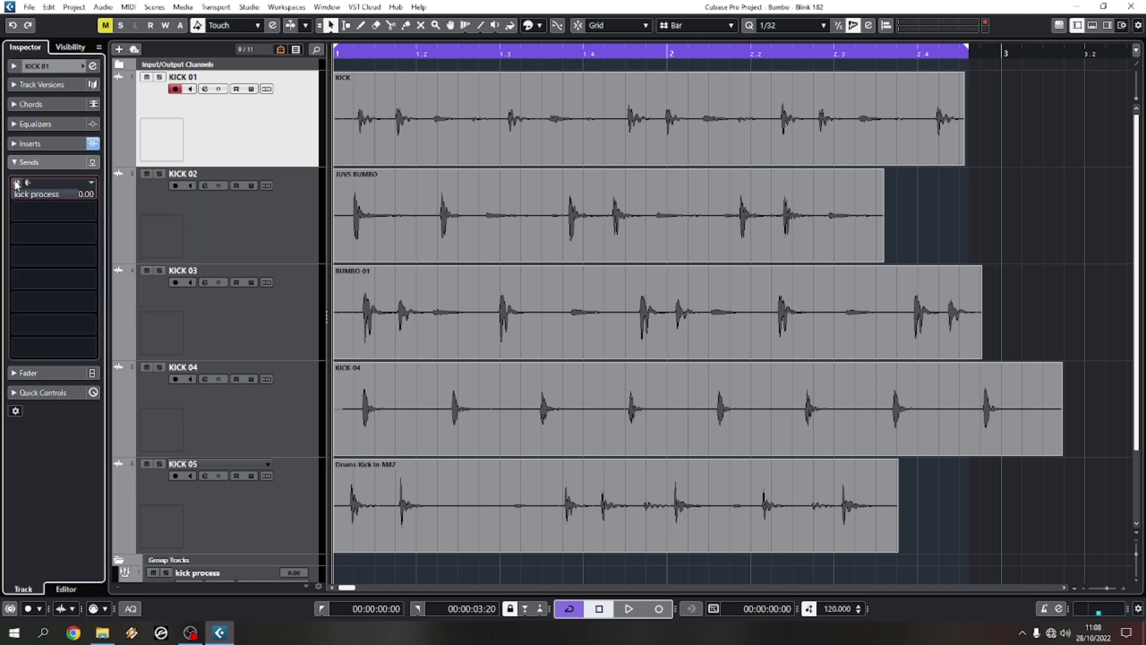
Activate KICK 01's send to kick process and move the Group Tracks folder directly below the KICK 01 track
{"action": "left_click", "coordinate": [16, 182]}
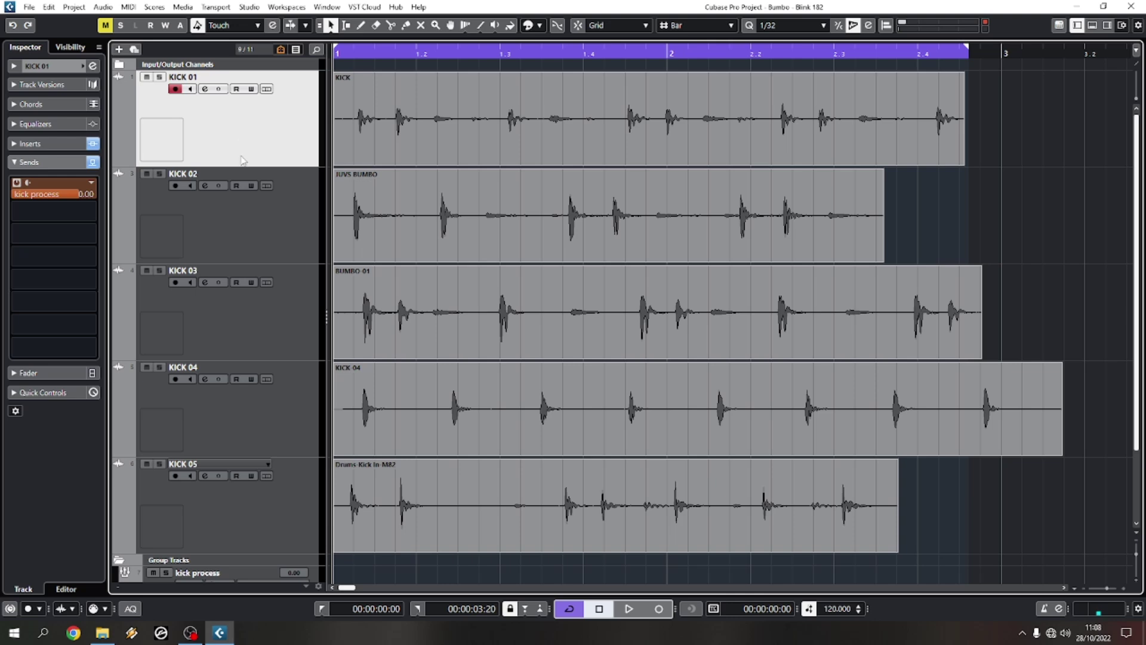
{"action": "scroll", "coordinate": [242, 164], "scroll_direction": "down", "scroll_amount": 2}
{"action": "left_click", "coordinate": [219, 456]}
{"action": "left_click_drag", "start_coordinate": [219, 456], "coordinate": [260, 106]}
{"action": "scroll", "coordinate": [261, 107], "scroll_direction": "up", "scroll_amount": 2}
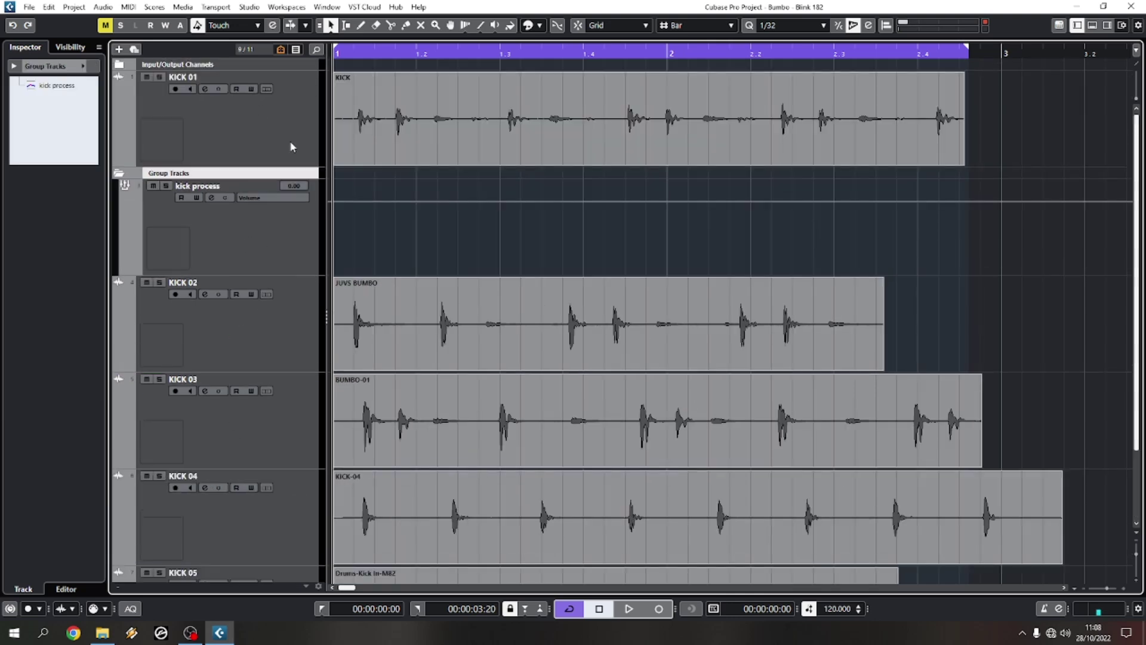
Pull the kick process fader down to minus infinity and play the loop to try blending the group in
{"action": "left_click", "coordinate": [298, 237]}
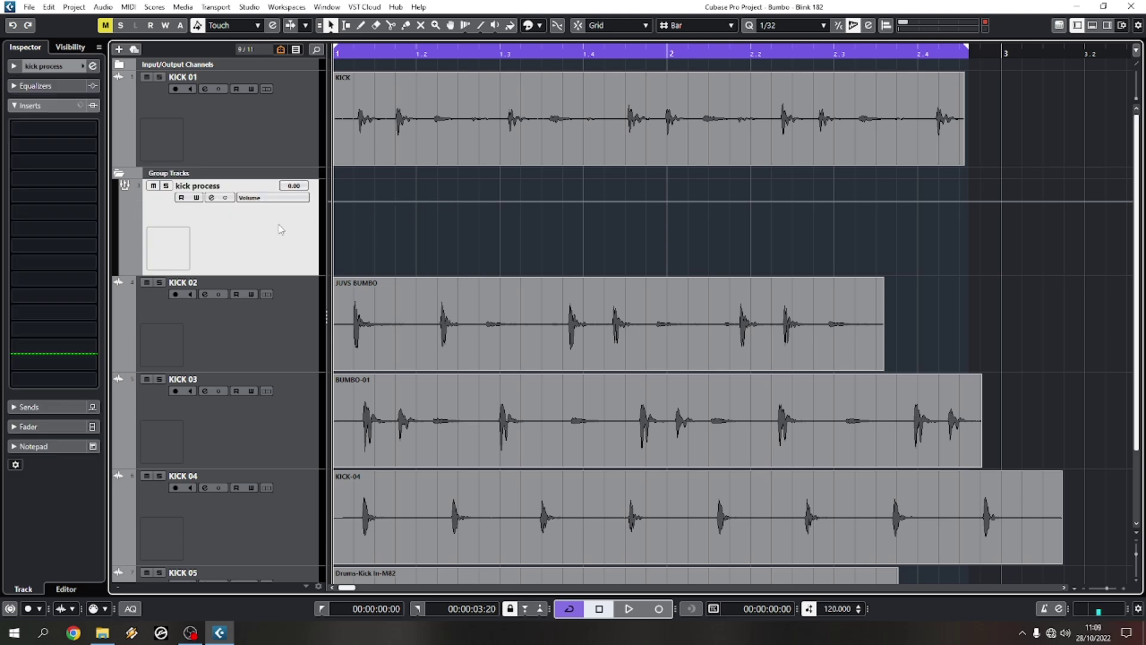
{"action": "left_click", "coordinate": [28, 426]}
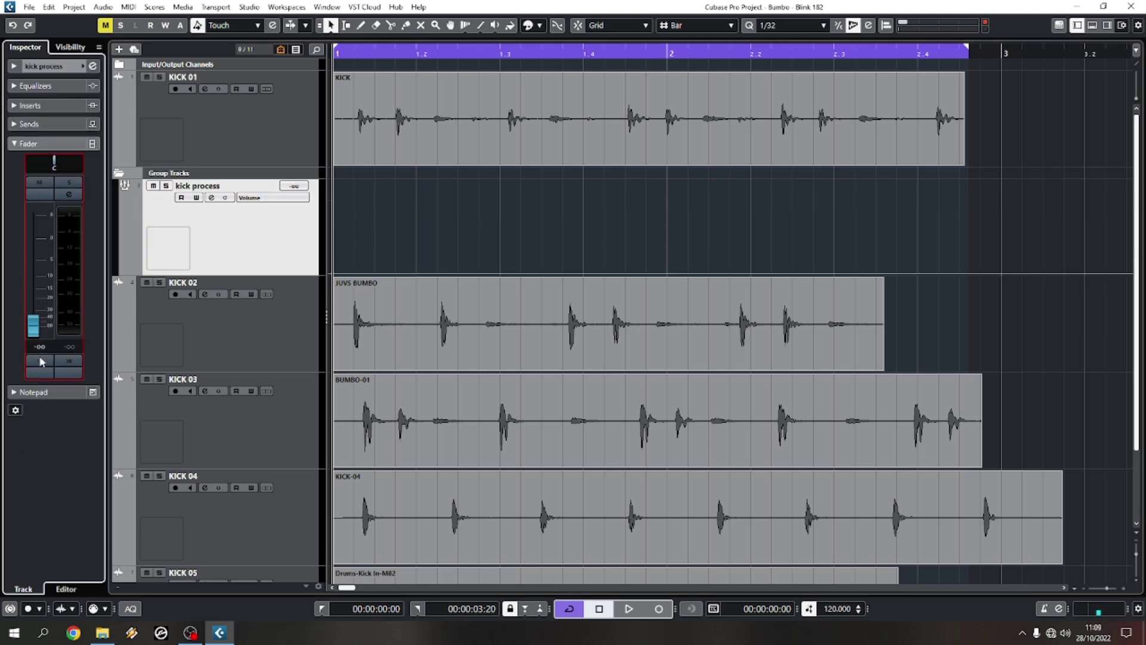
{"action": "left_click_drag", "start_coordinate": [36, 252], "coordinate": [42, 361]}
{"action": "key", "text": "space"}
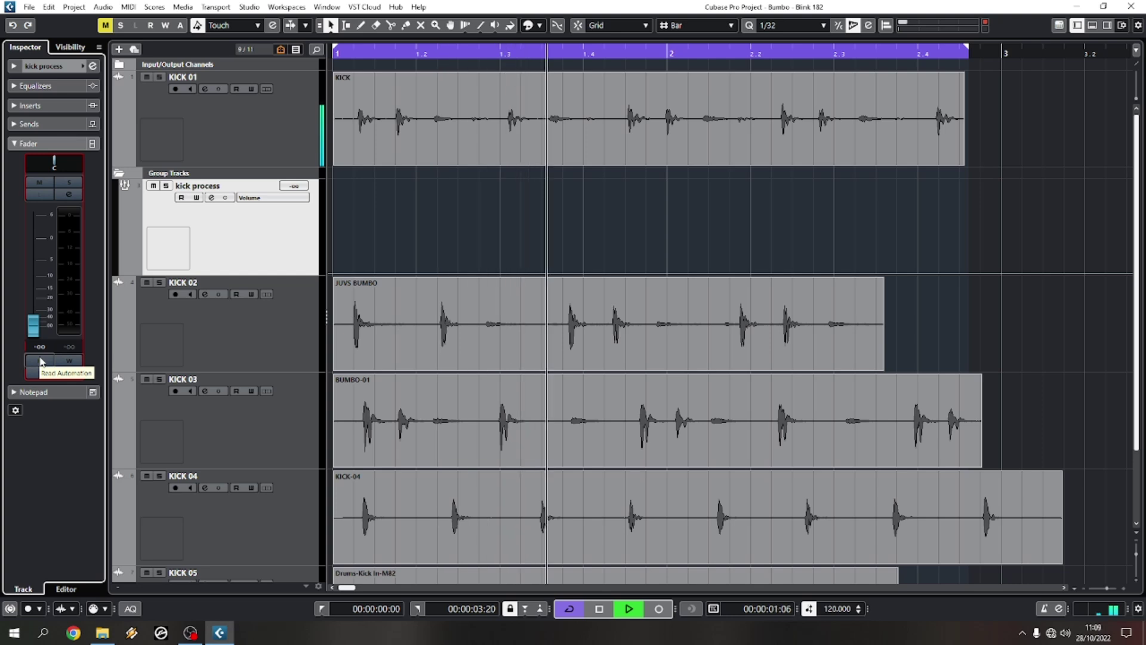
{"action": "left_click_drag", "start_coordinate": [34, 325], "coordinate": [53, 264]}
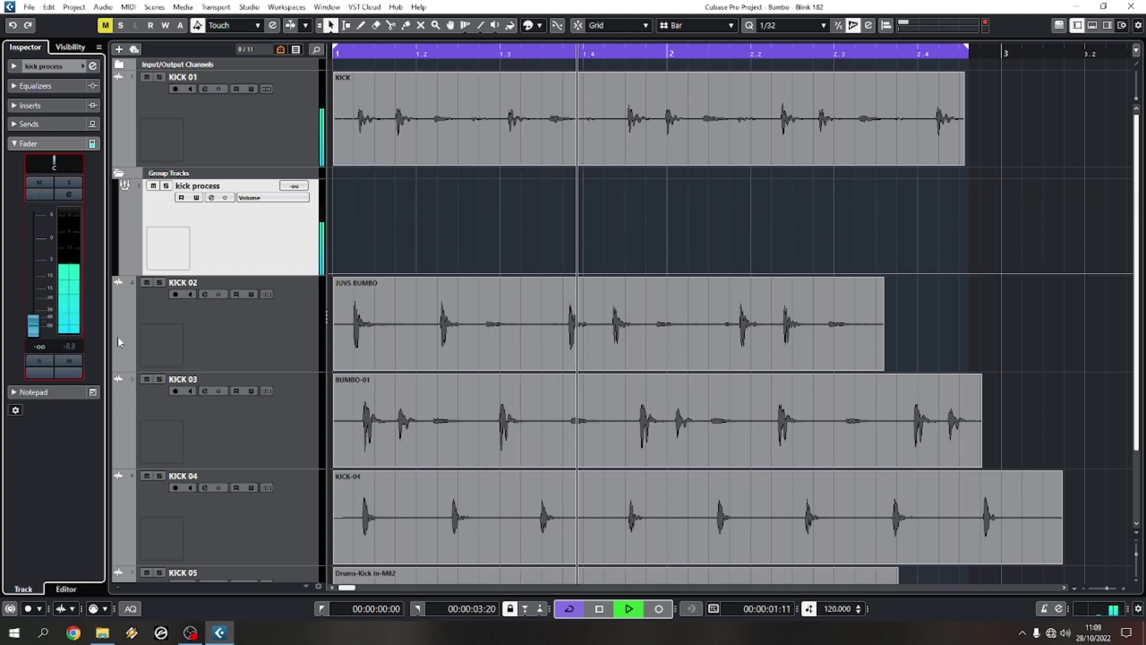
{"action": "key", "text": "space"}
Reset the kick process fader to 0.00, play the loop and mute the group for comparison
{"action": "left_click", "coordinate": [299, 156]}
{"action": "left_click", "coordinate": [266, 236]}
{"action": "left_click", "coordinate": [28, 335], "text": "ctrl"}
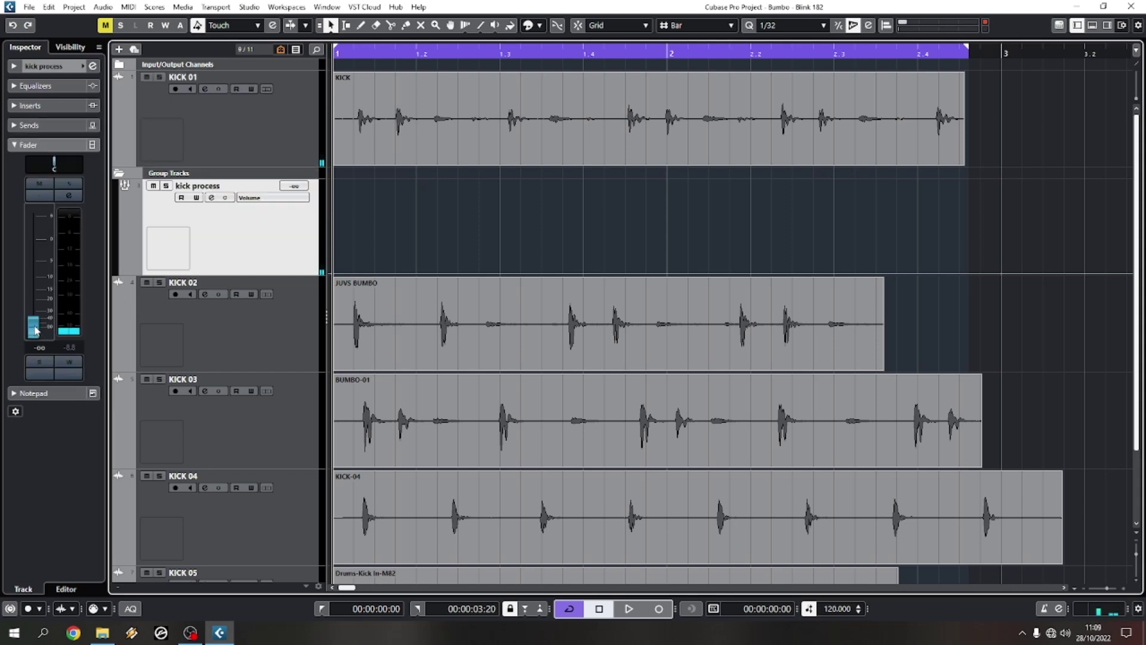
{"action": "key", "text": "space"}
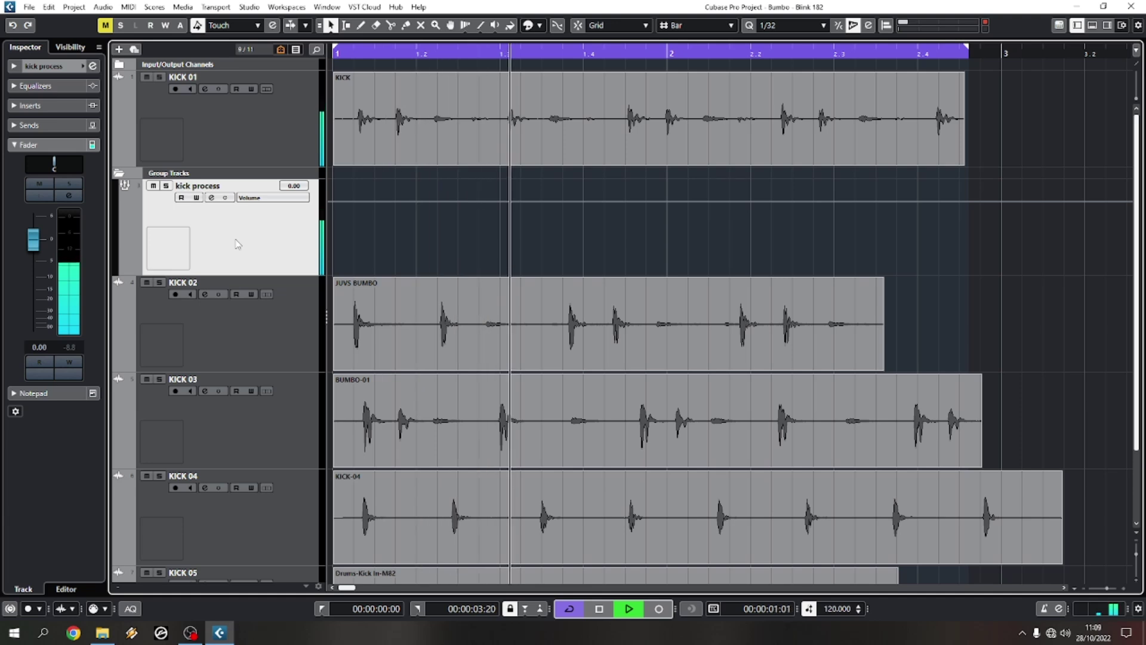
{"action": "left_click", "coordinate": [154, 186]}
{"action": "key", "text": "space"}
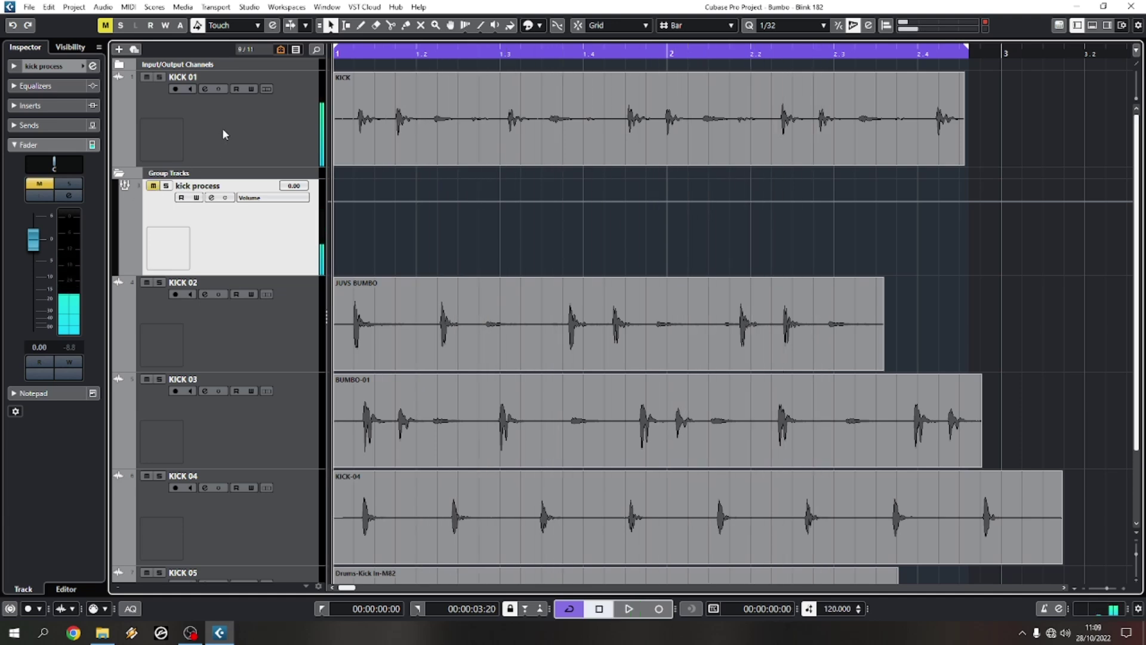
Raise the volume of KICK 01 to 6.02 and play the loop with the kick process group muted
{"action": "left_click", "coordinate": [225, 133]}
{"action": "double_click", "coordinate": [90, 115]}
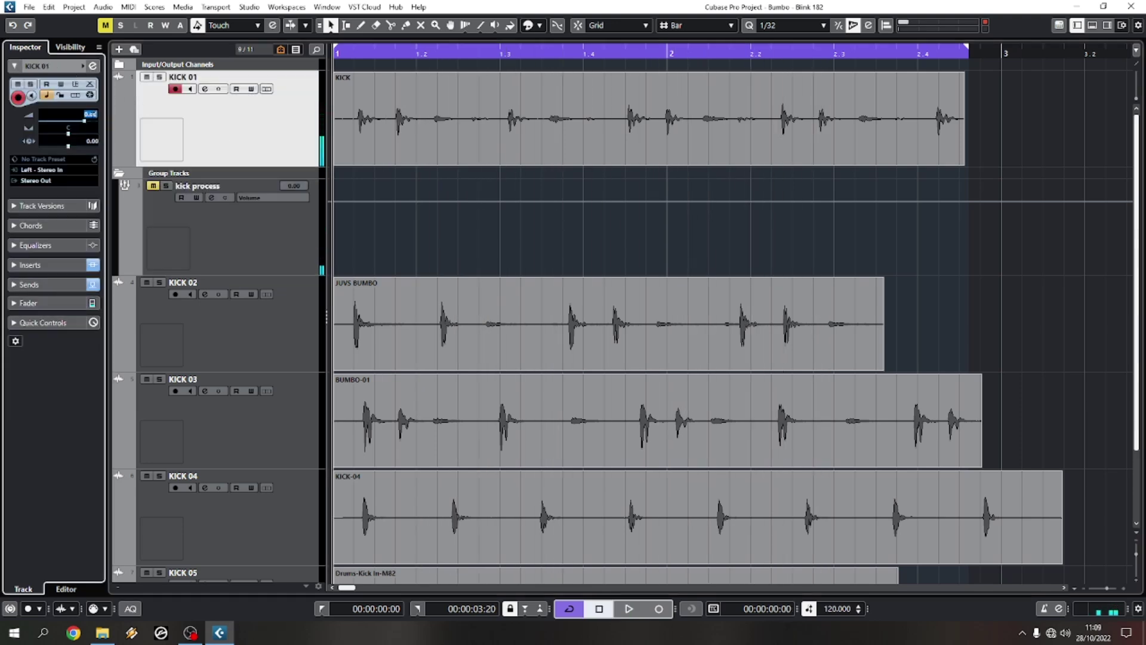
{"action": "left_click_drag", "start_coordinate": [83, 123], "coordinate": [156, 123]}
{"action": "key", "text": "space"}
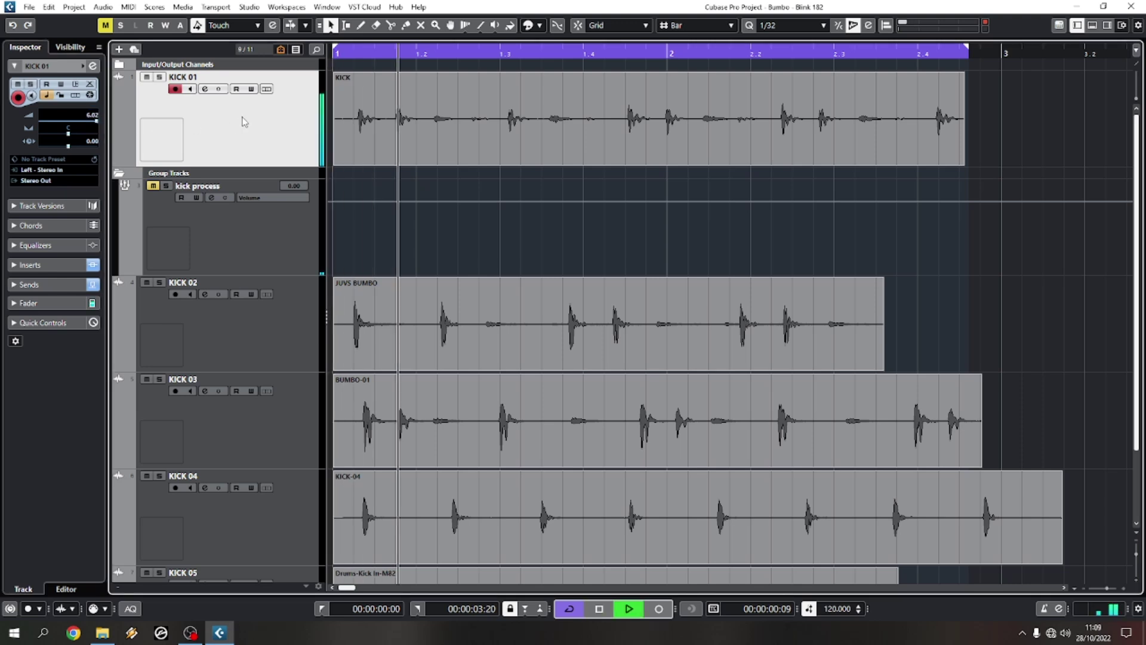
{"action": "key", "text": "space"}
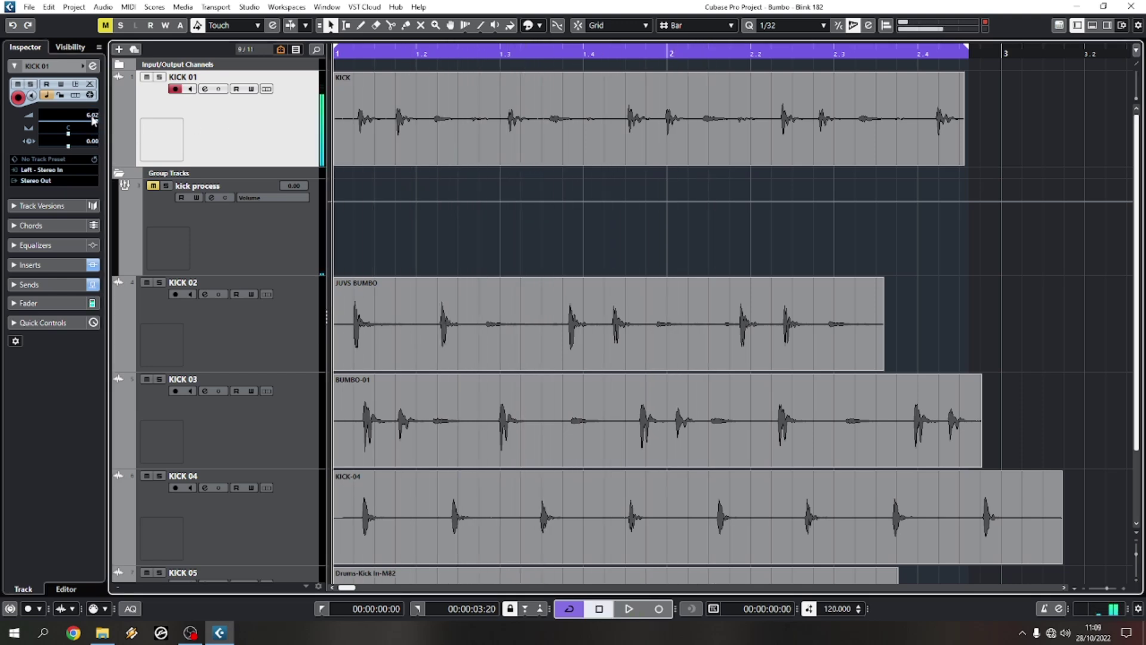
Unmute the kick process group and audition the loop with KICK 01 and the group together
{"action": "left_click", "coordinate": [228, 221]}
{"action": "key", "text": "space"}
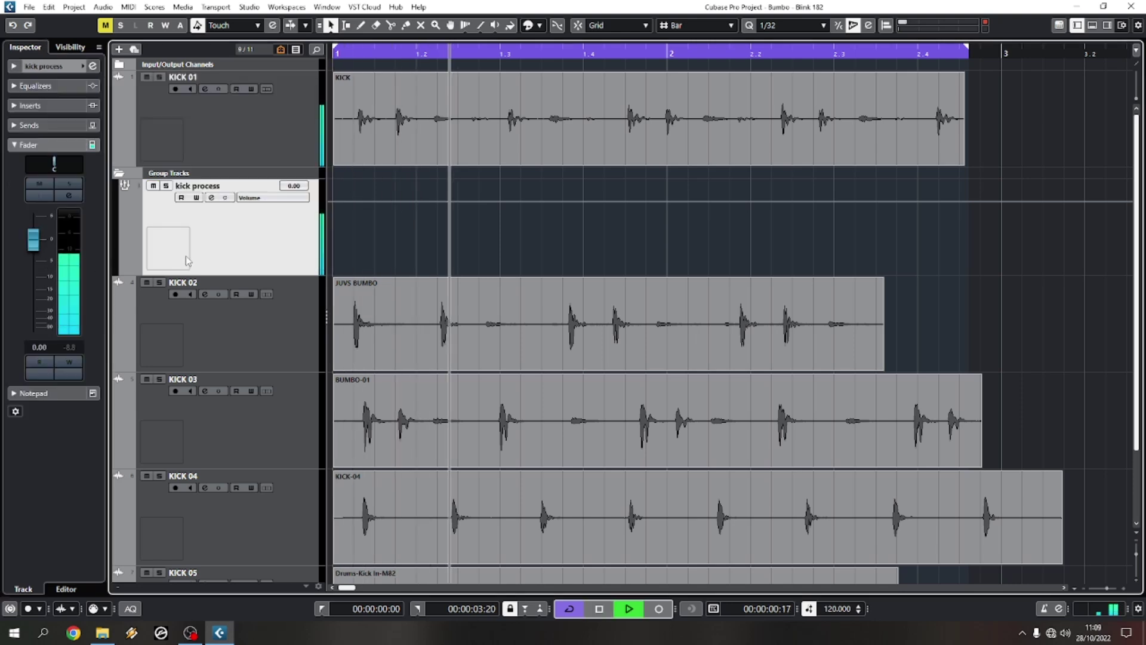
{"action": "key", "text": "space"}
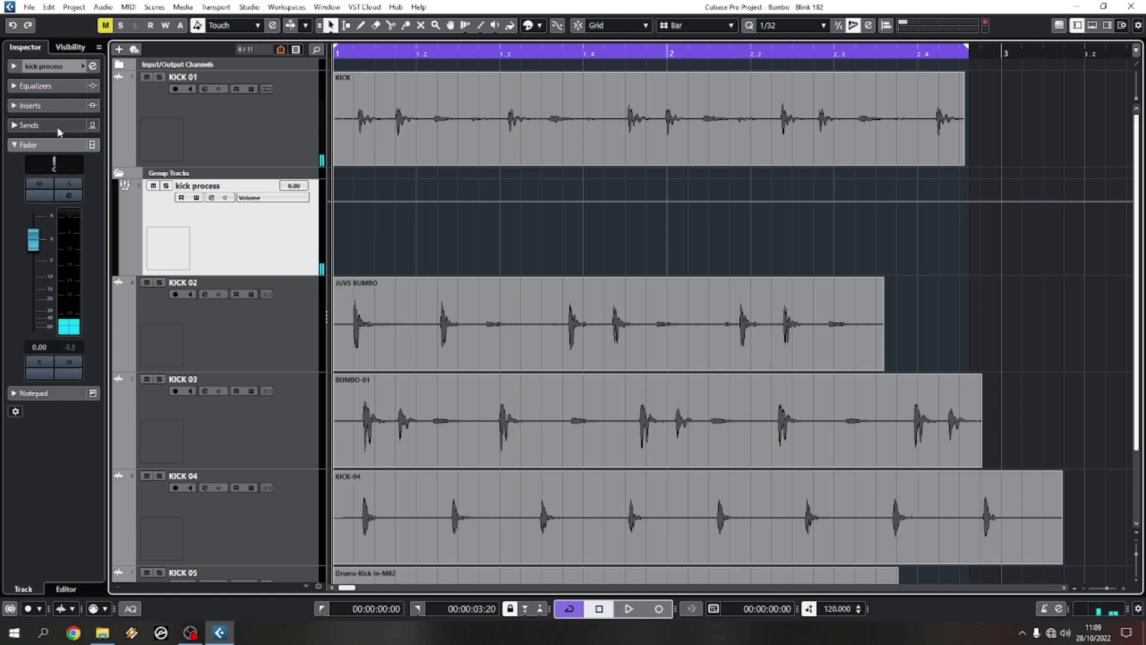
Lower the kick process group's fader to minus infinity
{"action": "left_click", "coordinate": [64, 107]}
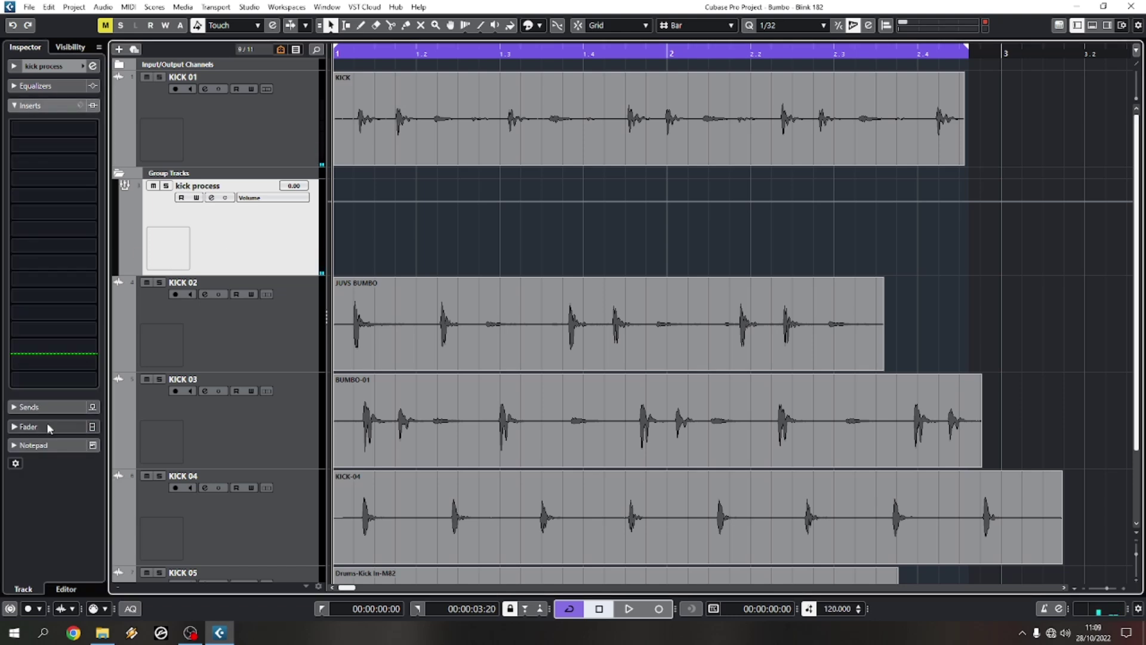
{"action": "left_click", "coordinate": [59, 401]}
{"action": "left_click_drag", "start_coordinate": [34, 239], "coordinate": [32, 382]}
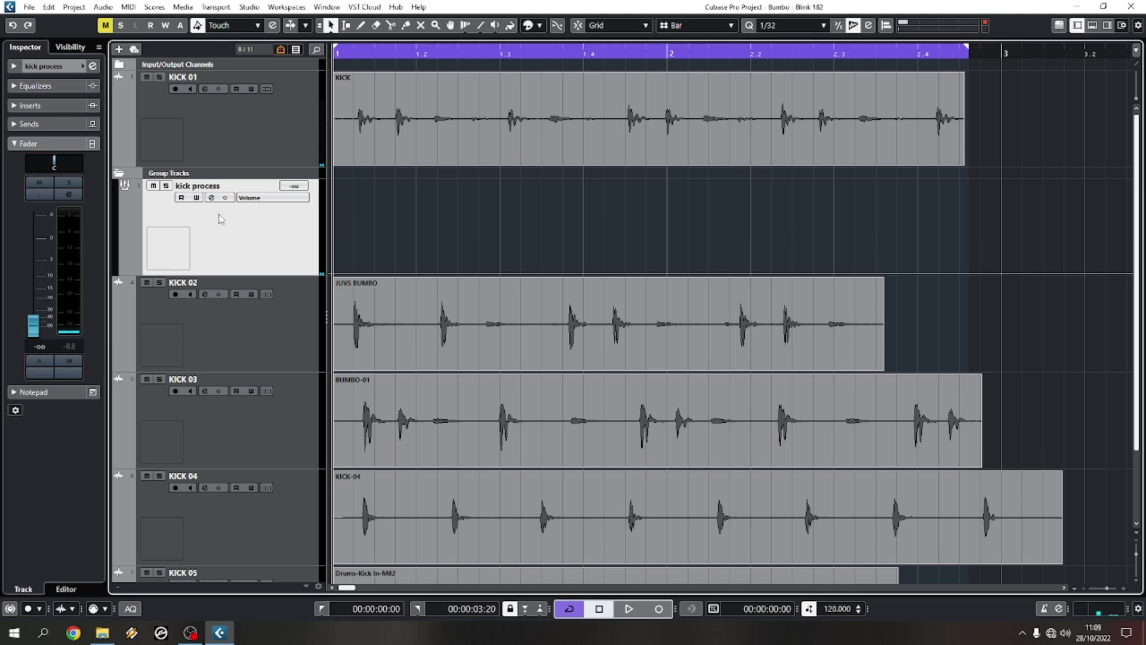
Load dbx-160 Mono in the first insert slot of kick process and collapse the plugin's extra controls
{"action": "left_click", "coordinate": [47, 106]}
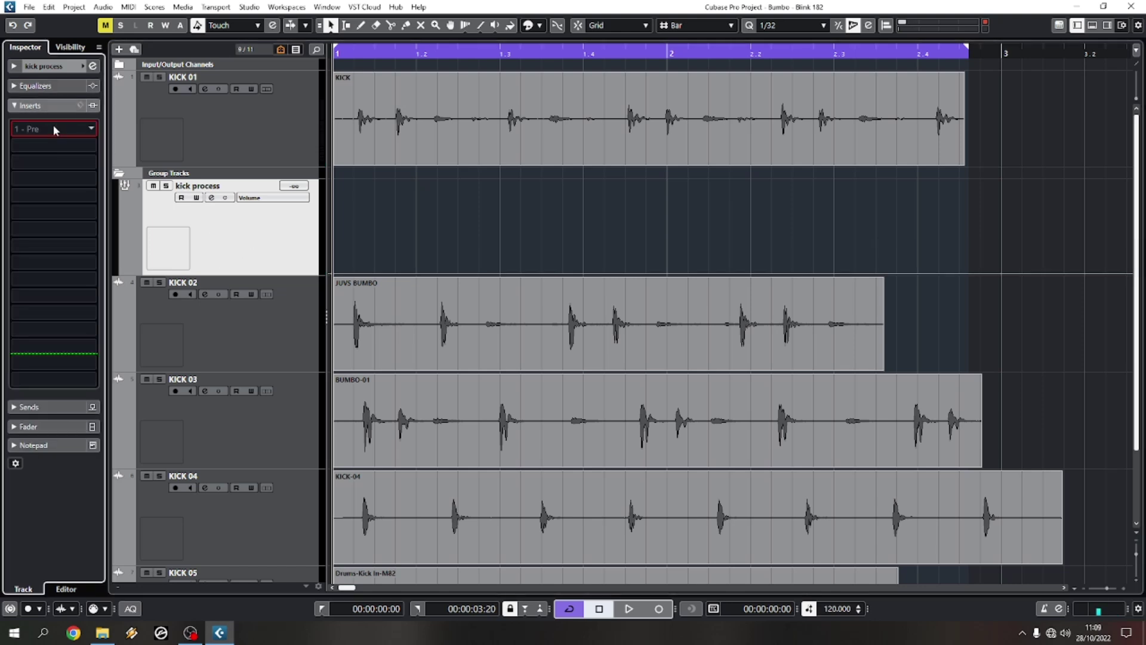
{"action": "left_click", "coordinate": [55, 130]}
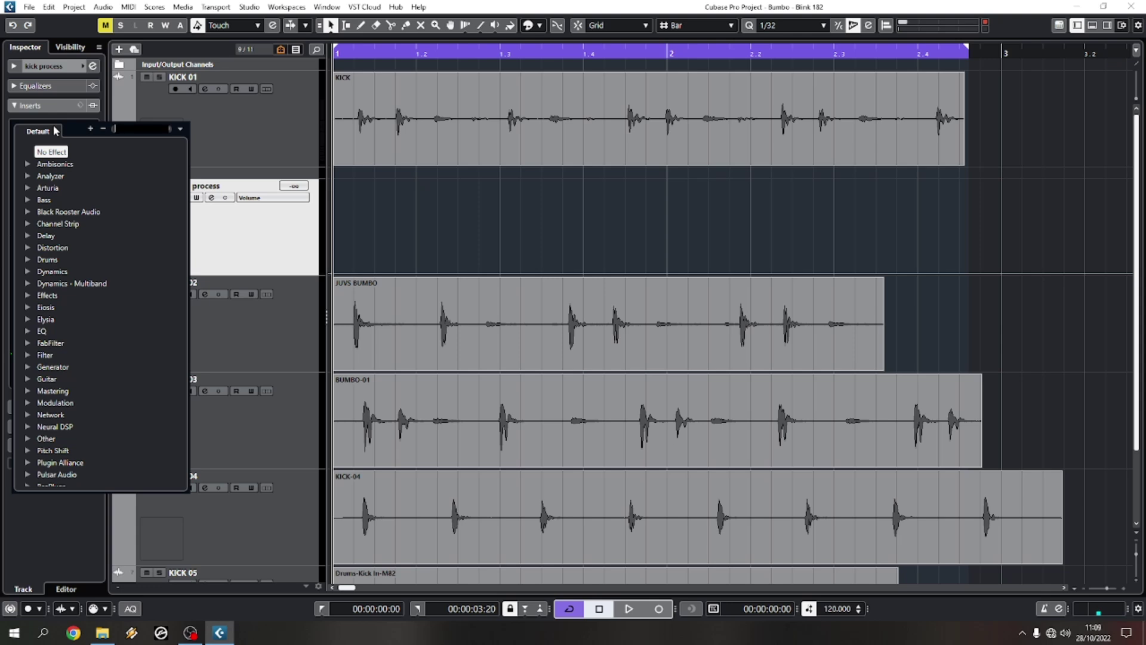
{"action": "type", "text": "exp"}
{"action": "type", "text": "dbx16"}
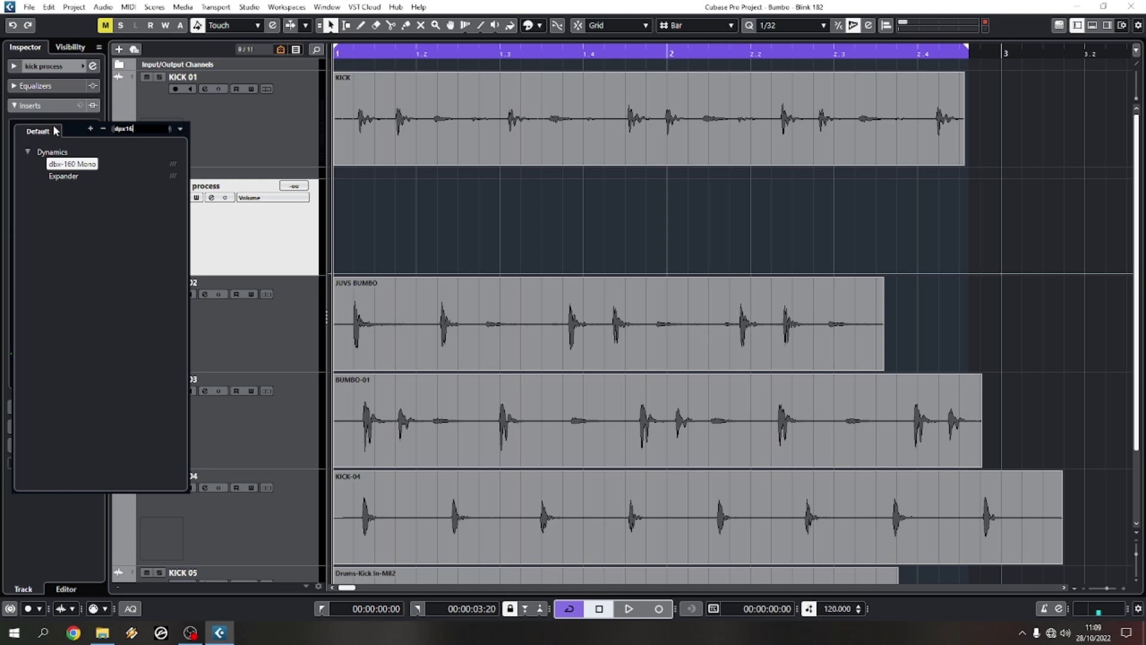
{"action": "left_click", "coordinate": [71, 165]}
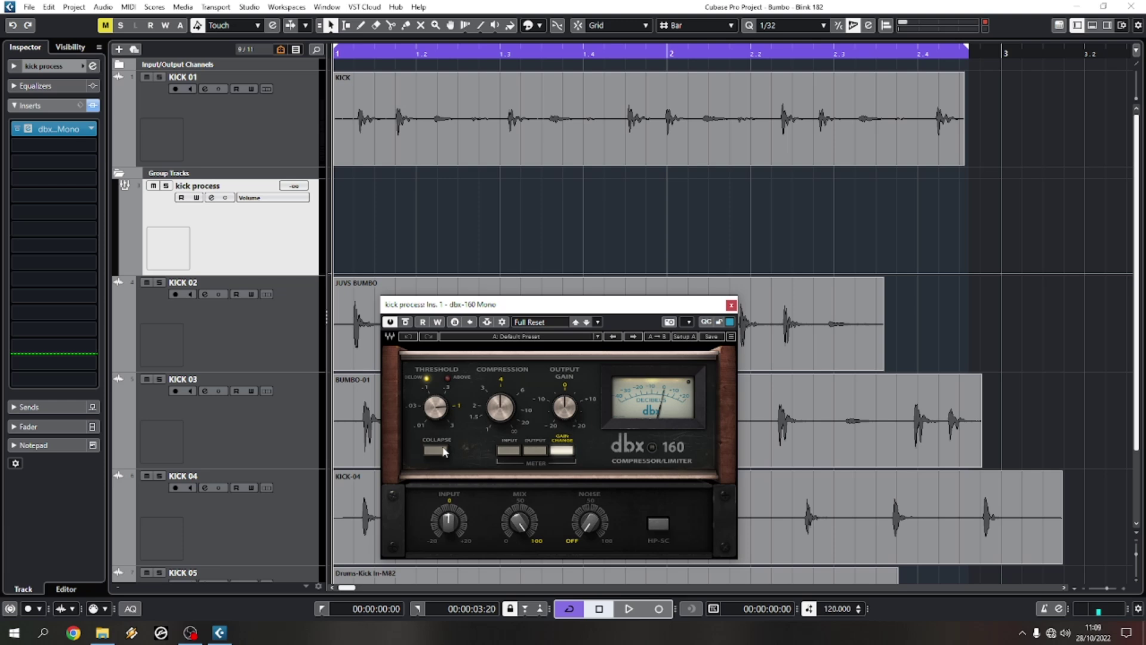
{"action": "left_click", "coordinate": [436, 450]}
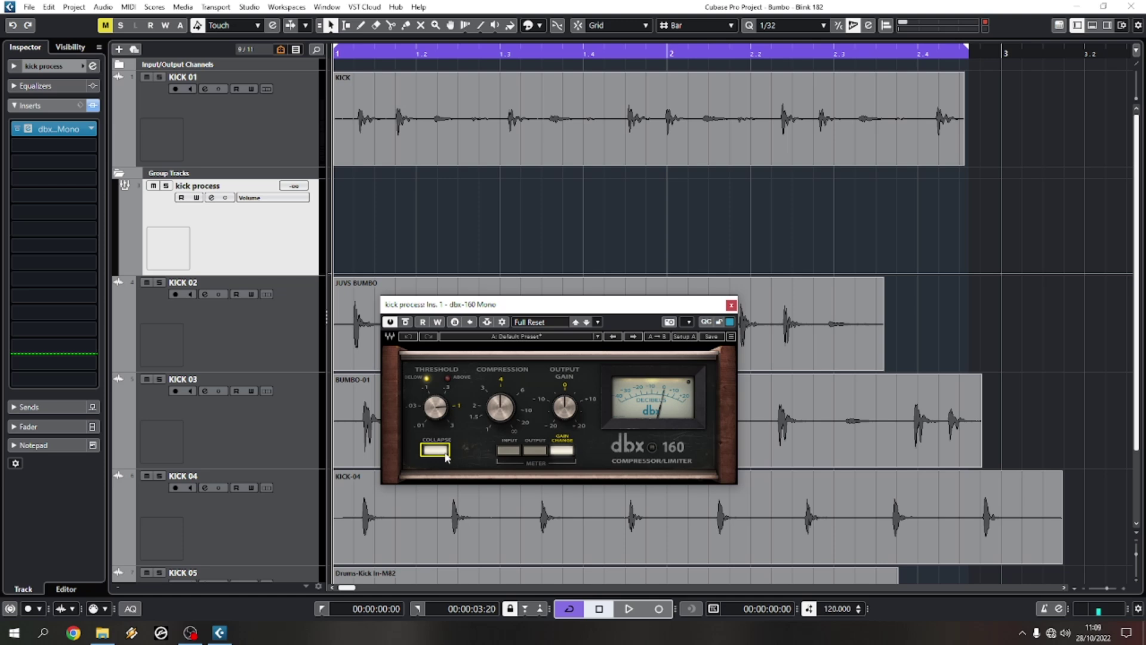
Adjust the compression amount on the dbx-160 and lower its threshold while playing the kick loop
{"action": "left_click_drag", "start_coordinate": [502, 408], "coordinate": [501, 418]}
{"action": "key", "text": "space"}
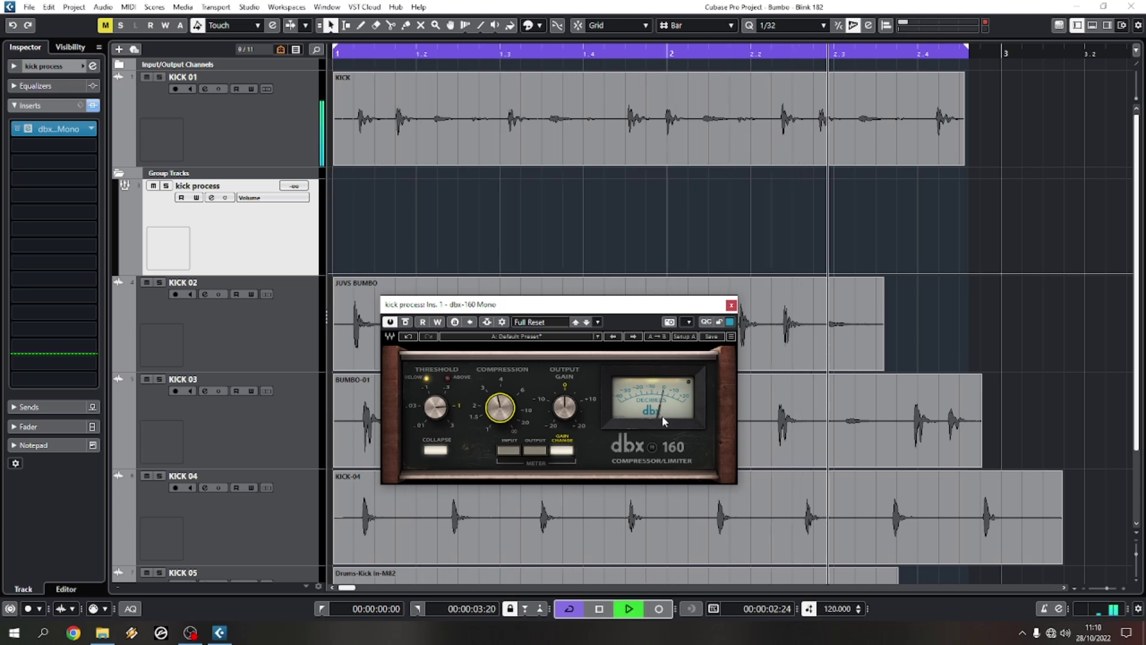
{"action": "mouse_move", "coordinate": [436, 407]}
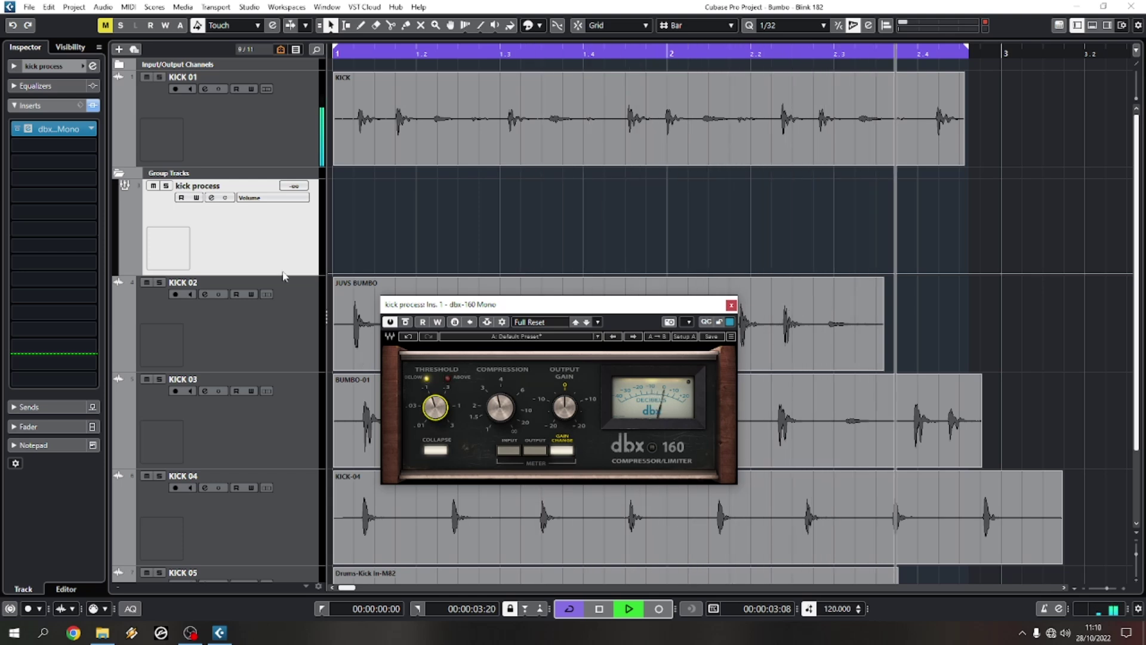
{"action": "key", "text": "space"}
Blend in the compressed kick process group during playback by raising its fader to -2.61
{"action": "left_click", "coordinate": [47, 427]}
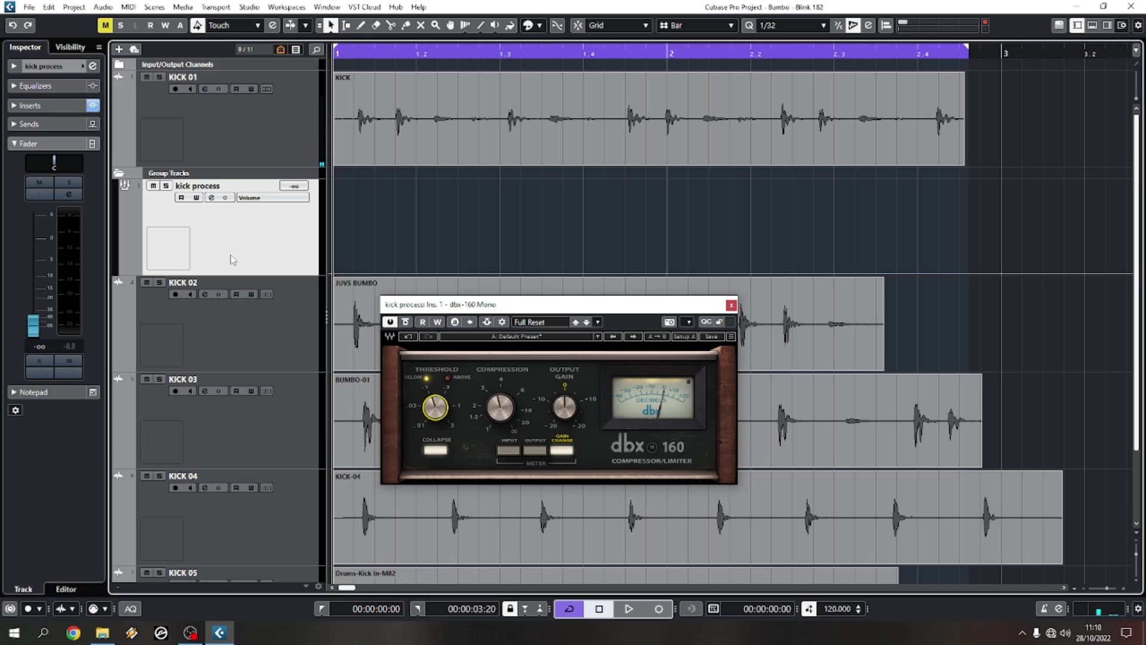
{"action": "key", "text": "space"}
{"action": "left_click_drag", "start_coordinate": [34, 326], "coordinate": [56, 255]}
{"action": "left_click", "coordinate": [203, 254]}
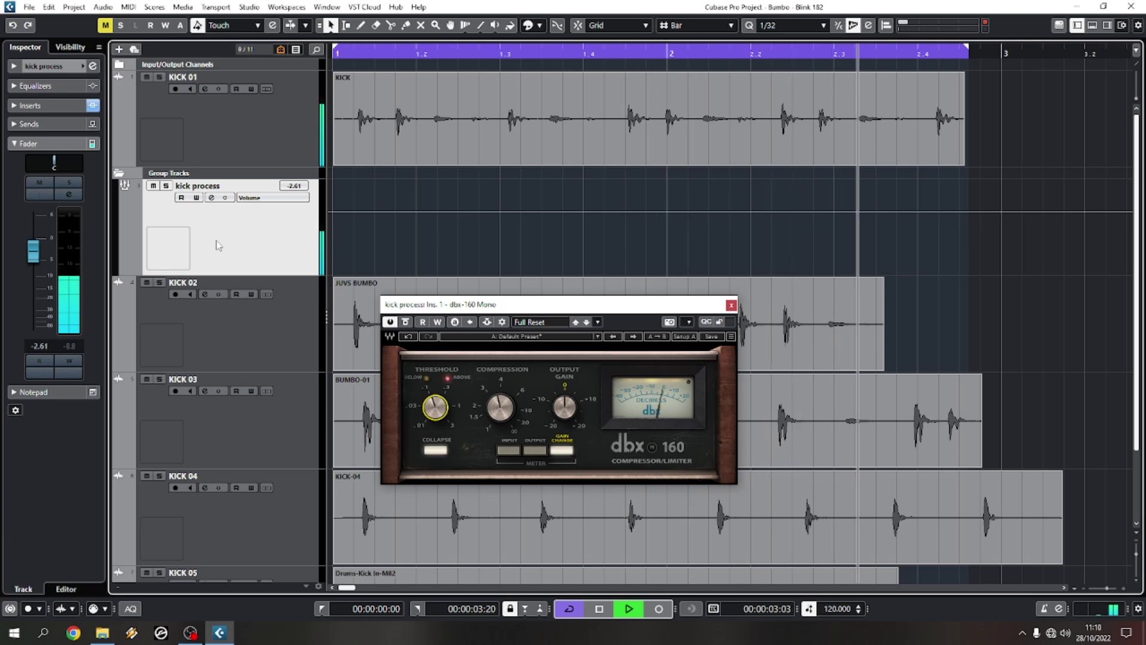
Compare the kick with and without the parallel group by toggling the kick process mute during playback
{"action": "left_click", "coordinate": [154, 185]}
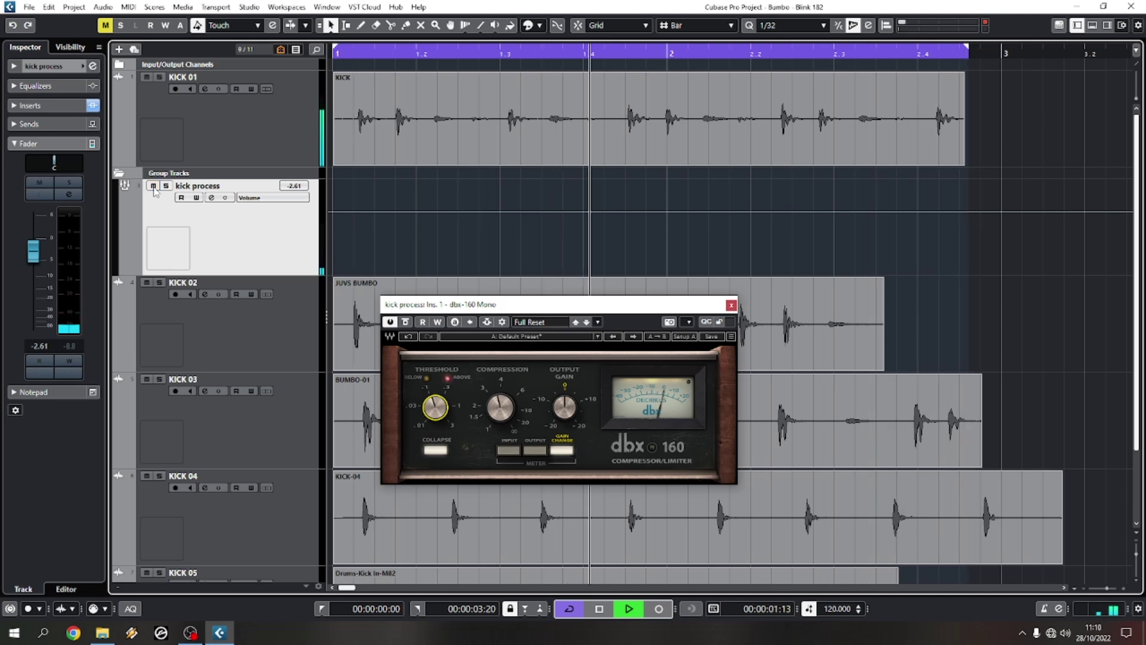
{"action": "left_click", "coordinate": [154, 186]}
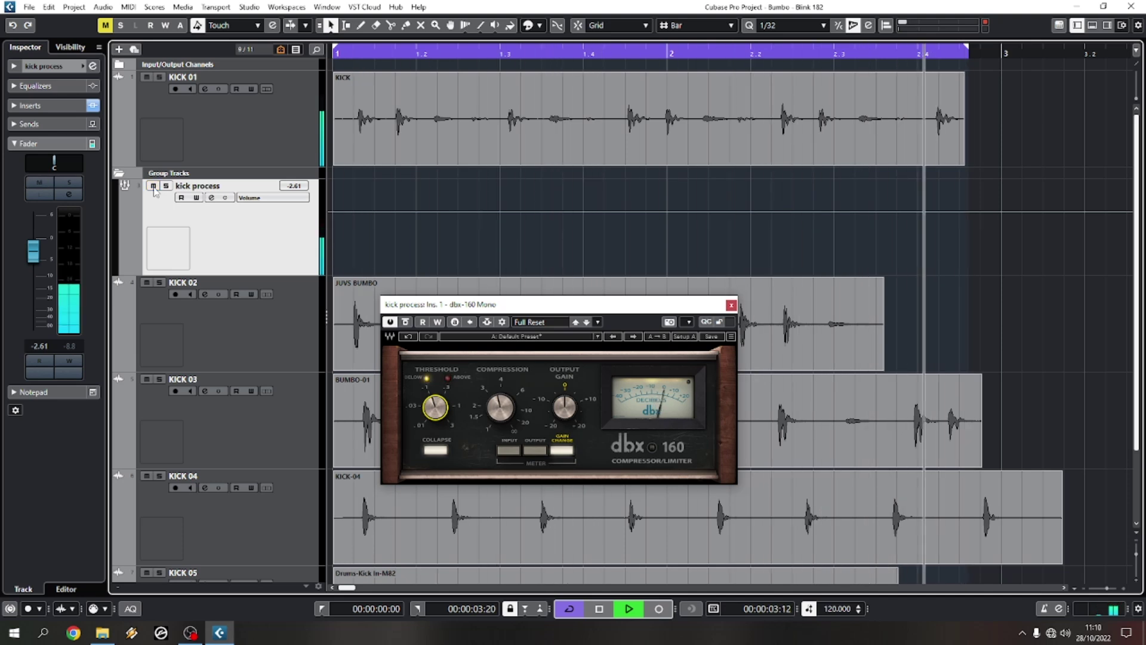
{"action": "left_click", "coordinate": [153, 186]}
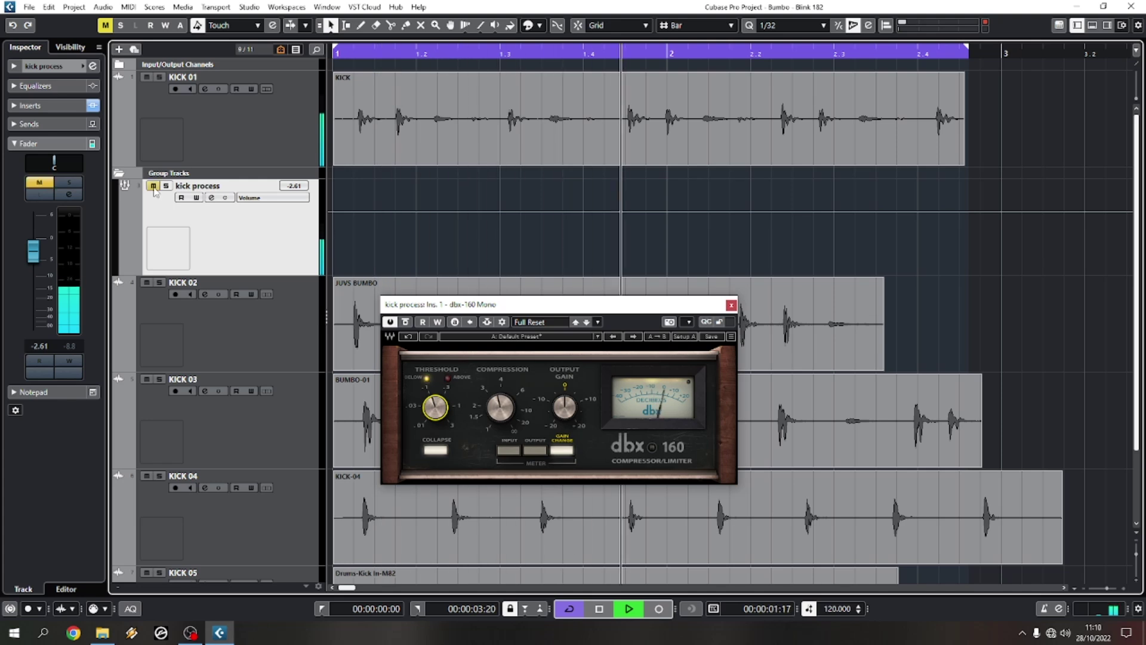
{"action": "left_click", "coordinate": [153, 186]}
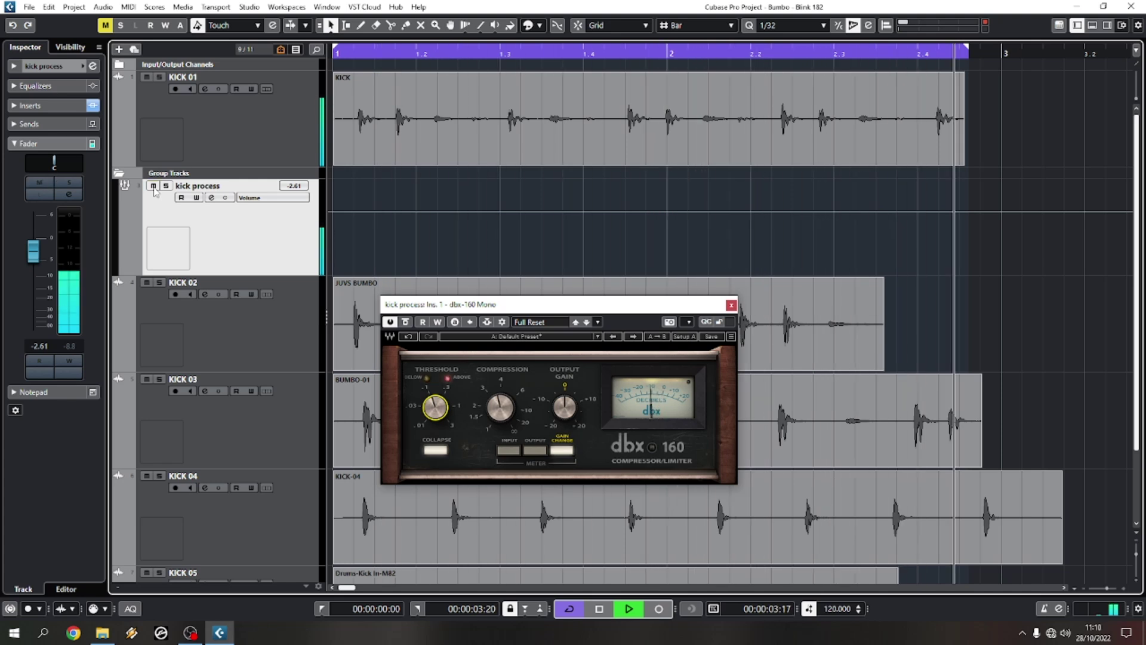
{"action": "key", "text": "space"}
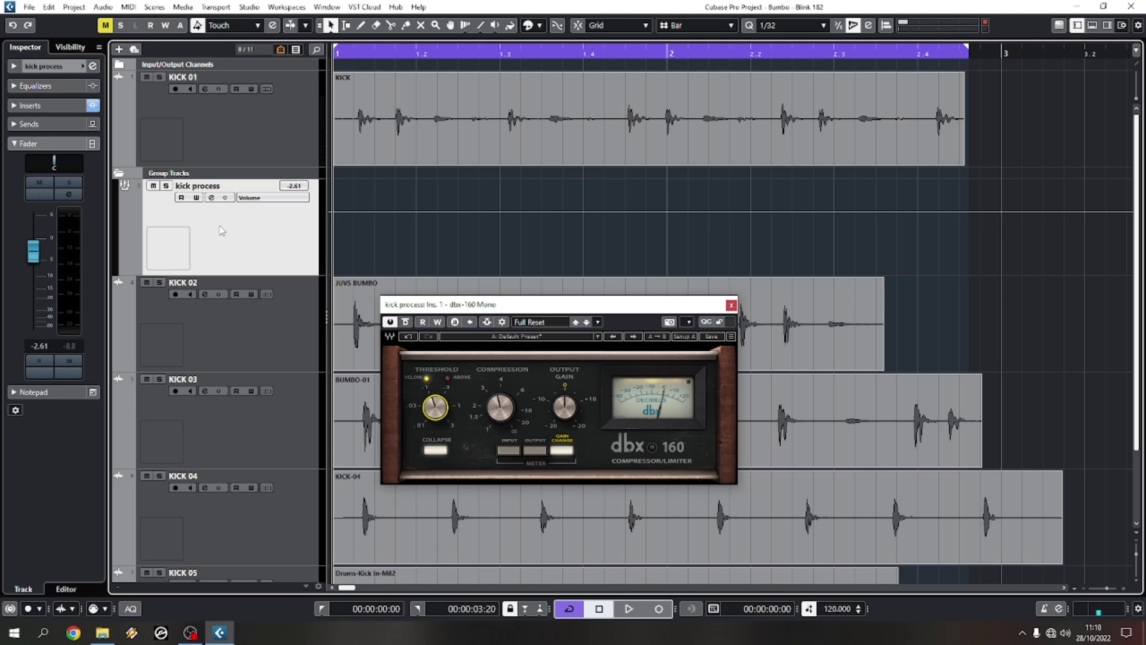
Replace the dbx-160 Mono insert on kick process with Cubase's stock Compressor
{"action": "left_click", "coordinate": [63, 107]}
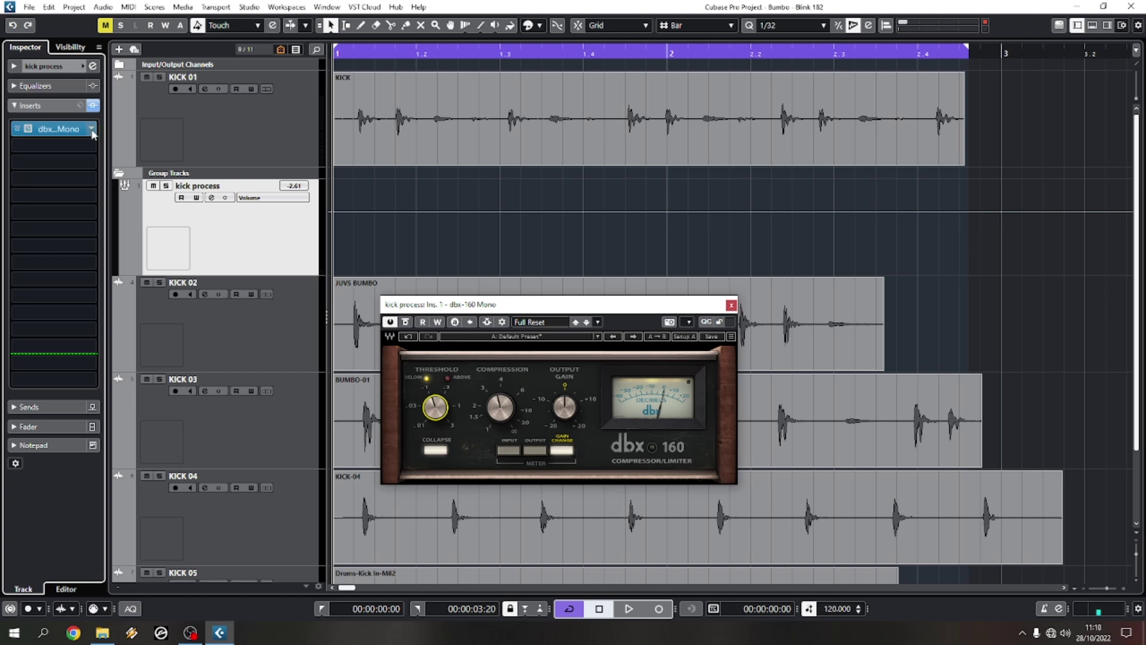
{"action": "left_click", "coordinate": [92, 131]}
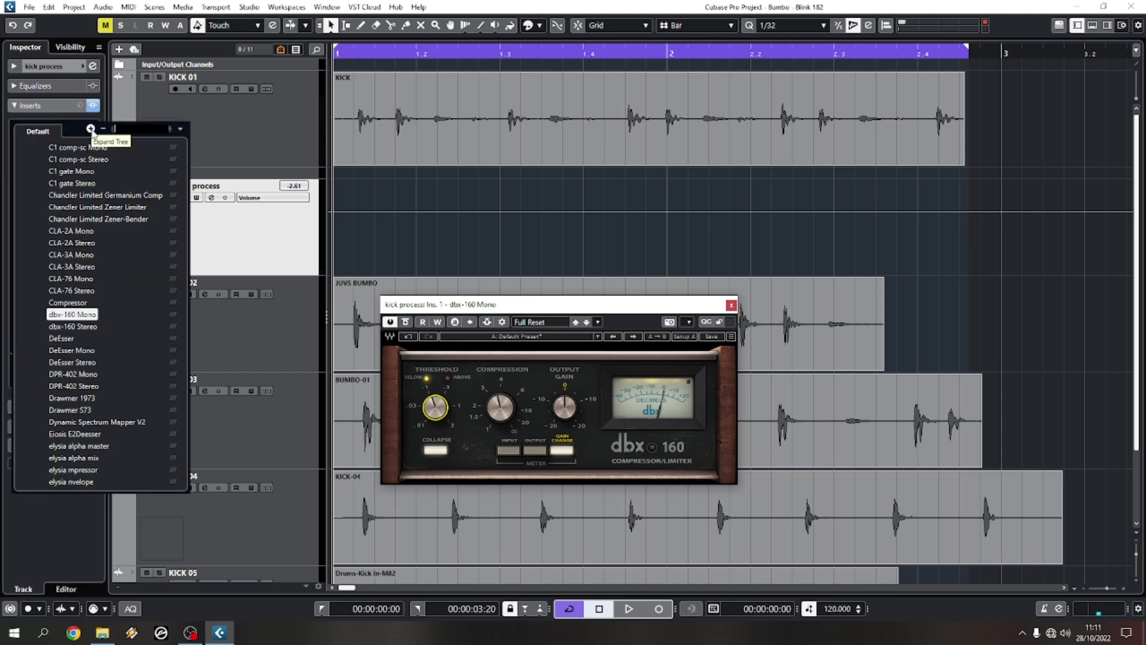
{"action": "type", "text": "com"}
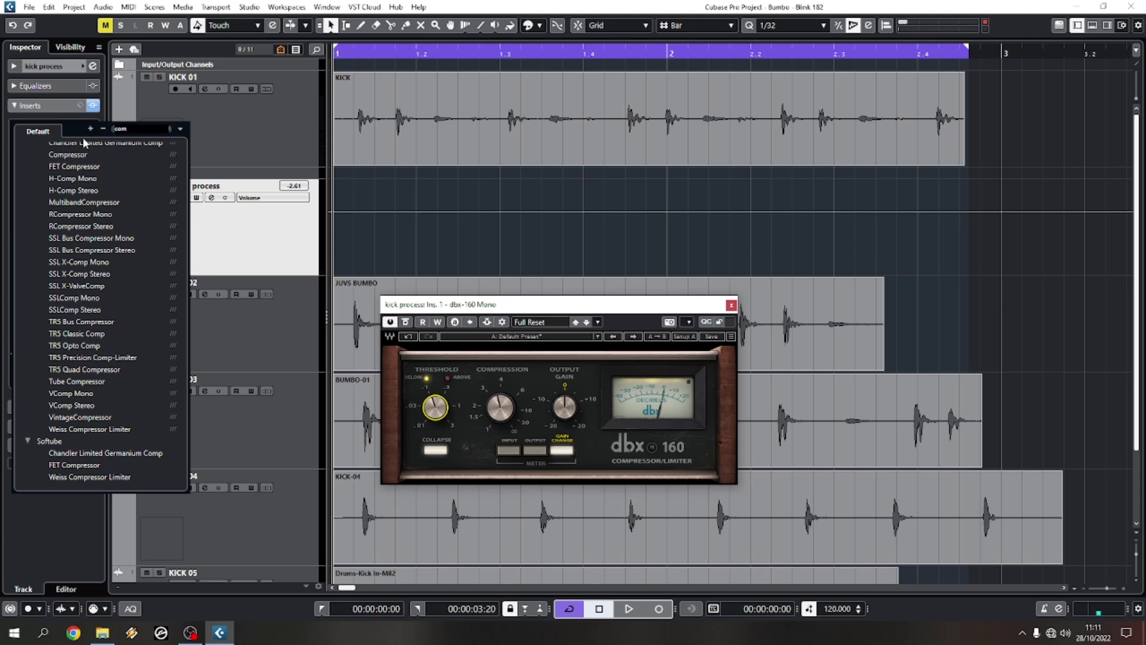
{"action": "left_click", "coordinate": [67, 155]}
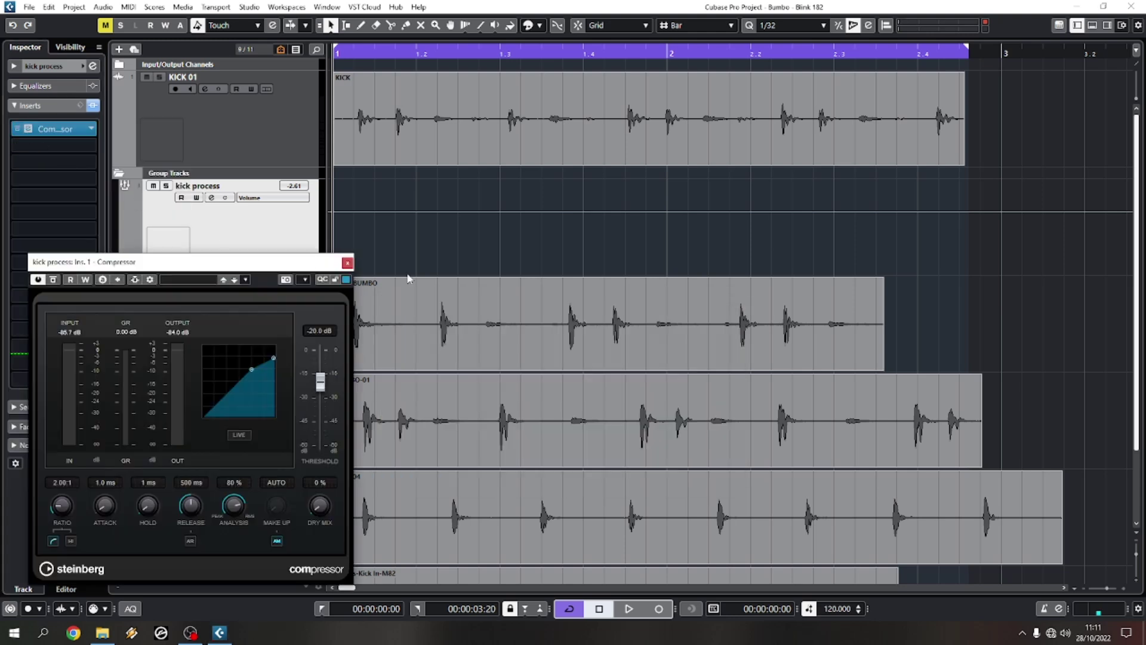
{"action": "left_click_drag", "start_coordinate": [249, 261], "coordinate": [358, 224]}
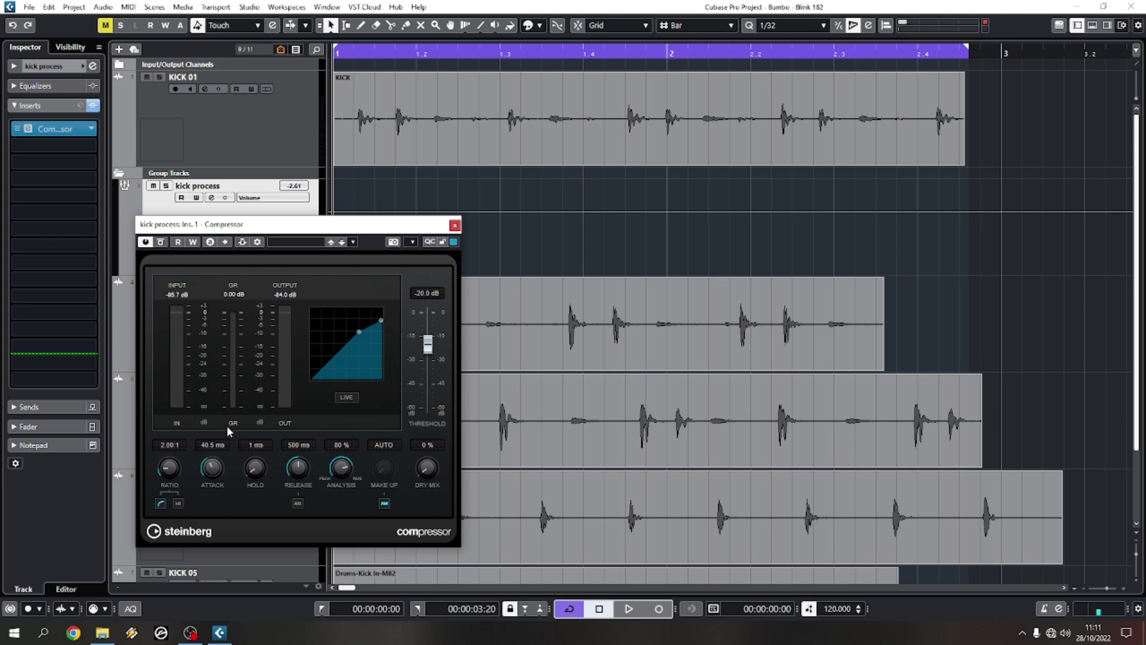
Set the Compressor on kick process to a 3.75:1 ratio, 51.4 ms attack and 10 ms release
{"action": "scroll", "coordinate": [211, 480], "scroll_direction": "down", "scroll_amount": 2}
{"action": "scroll", "coordinate": [214, 471], "scroll_direction": "up", "scroll_amount": 4}
{"action": "scroll", "coordinate": [217, 467], "scroll_direction": "up", "scroll_amount": 6}
Lower the Compressor's threshold to -31.9 dB while playing the kick loop, and close its editor
{"action": "key", "text": "space"}
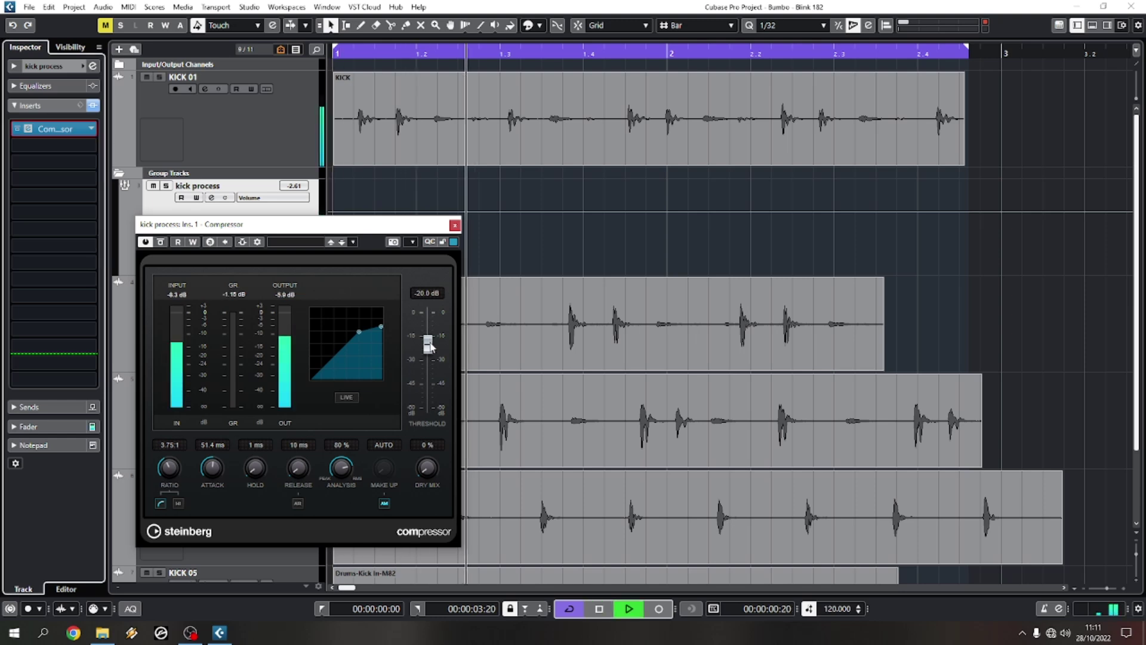
{"action": "left_click_drag", "start_coordinate": [380, 220], "coordinate": [539, 206]}
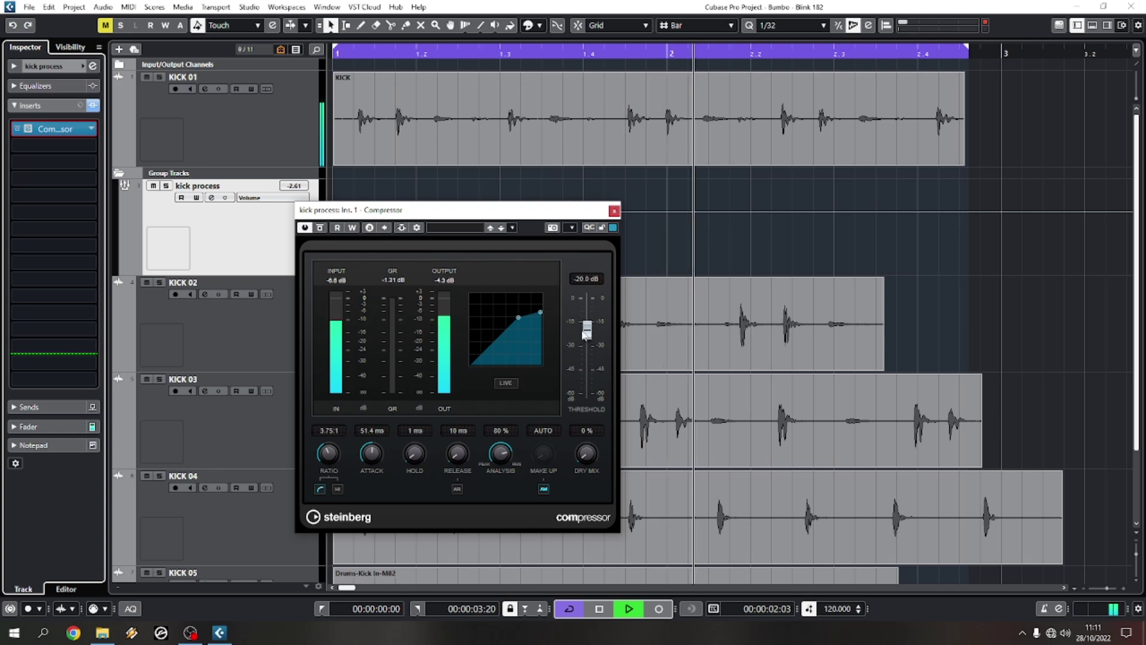
{"action": "mouse_move", "coordinate": [586, 332]}
{"action": "left_mouse_down"}
{"action": "mouse_move", "coordinate": [589, 316]}
{"action": "mouse_move", "coordinate": [589, 354]}
{"action": "left_mouse_up"}
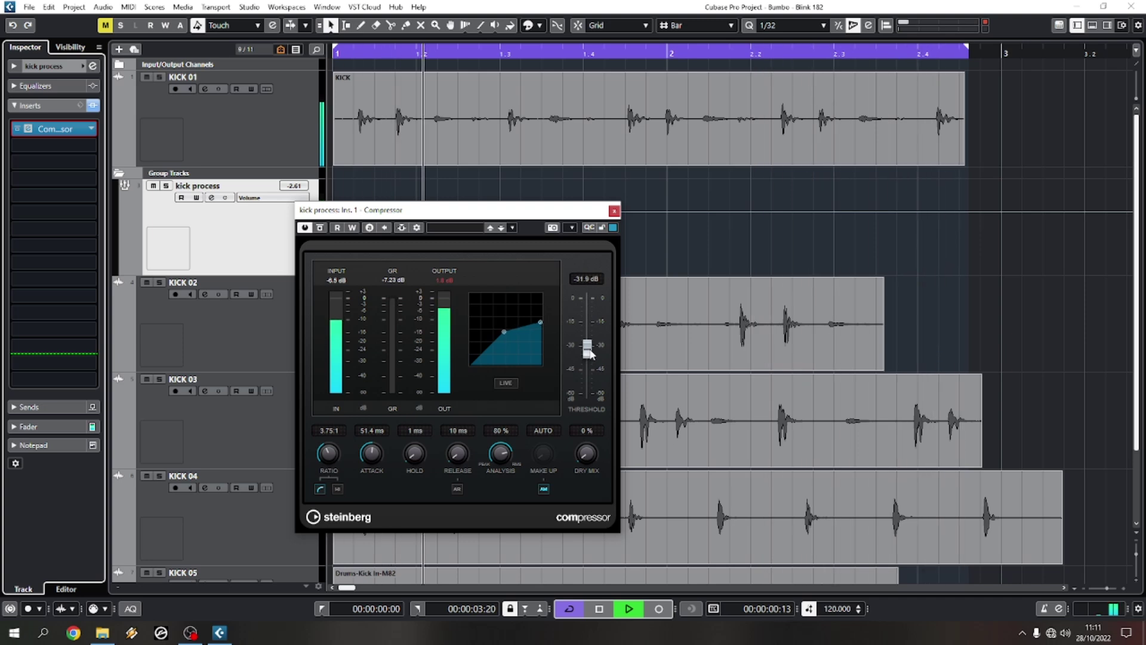
{"action": "left_click", "coordinate": [614, 210]}
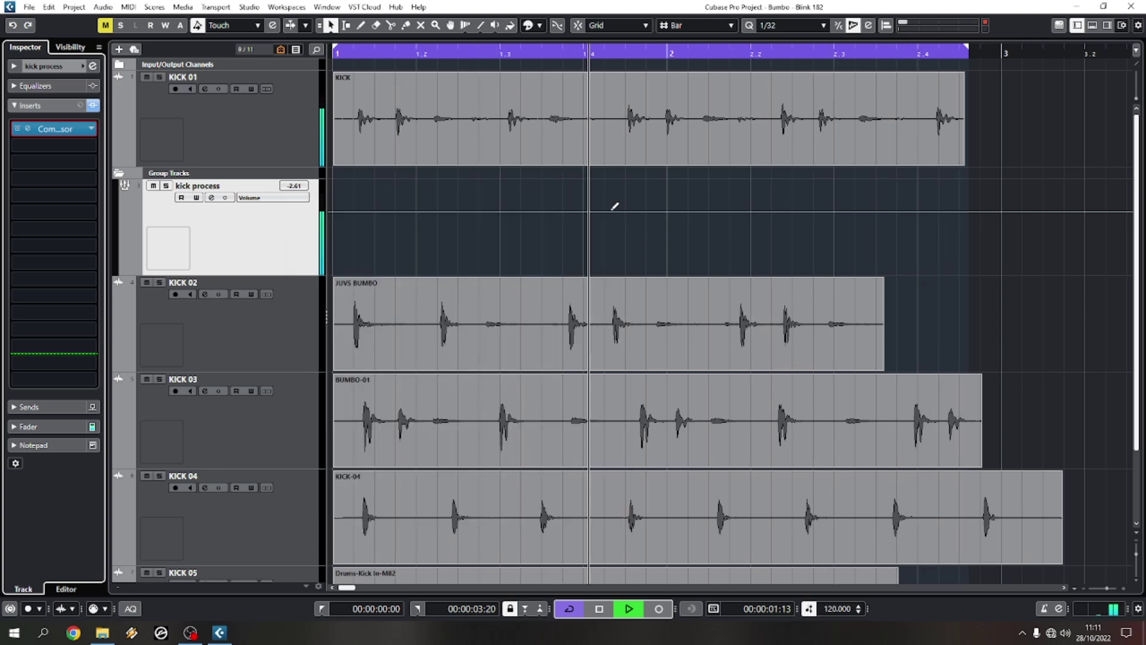
Blend in the kick process group from silence during playback and settle its fader at -4.92
{"action": "left_click", "coordinate": [18, 429]}
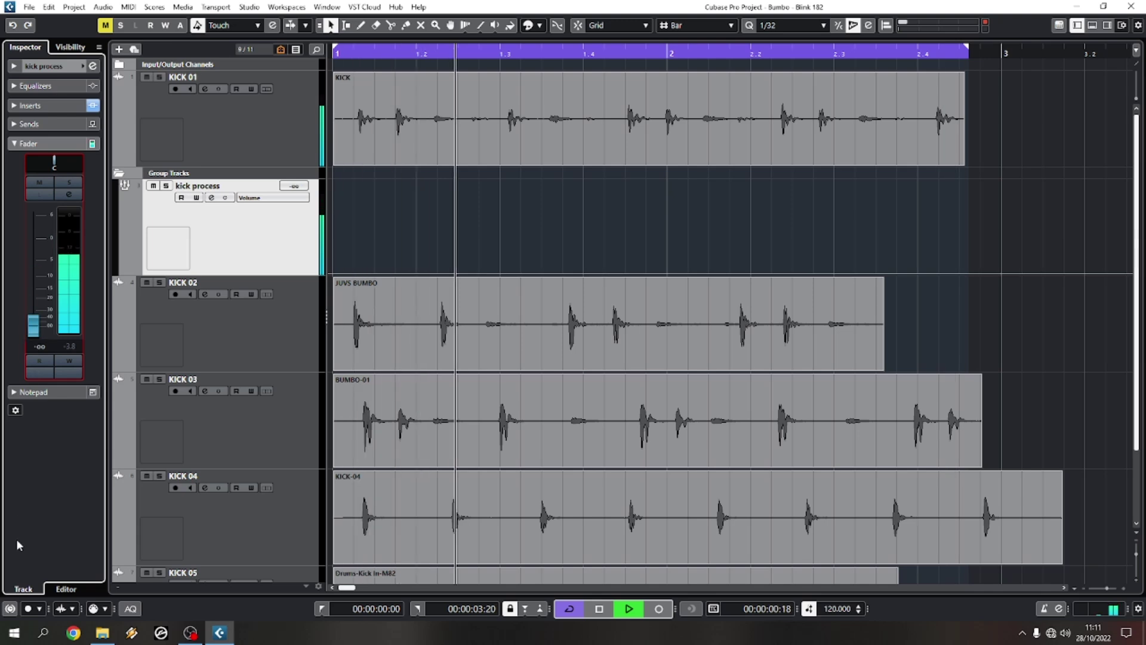
{"action": "left_click_drag", "start_coordinate": [35, 327], "coordinate": [46, 267]}
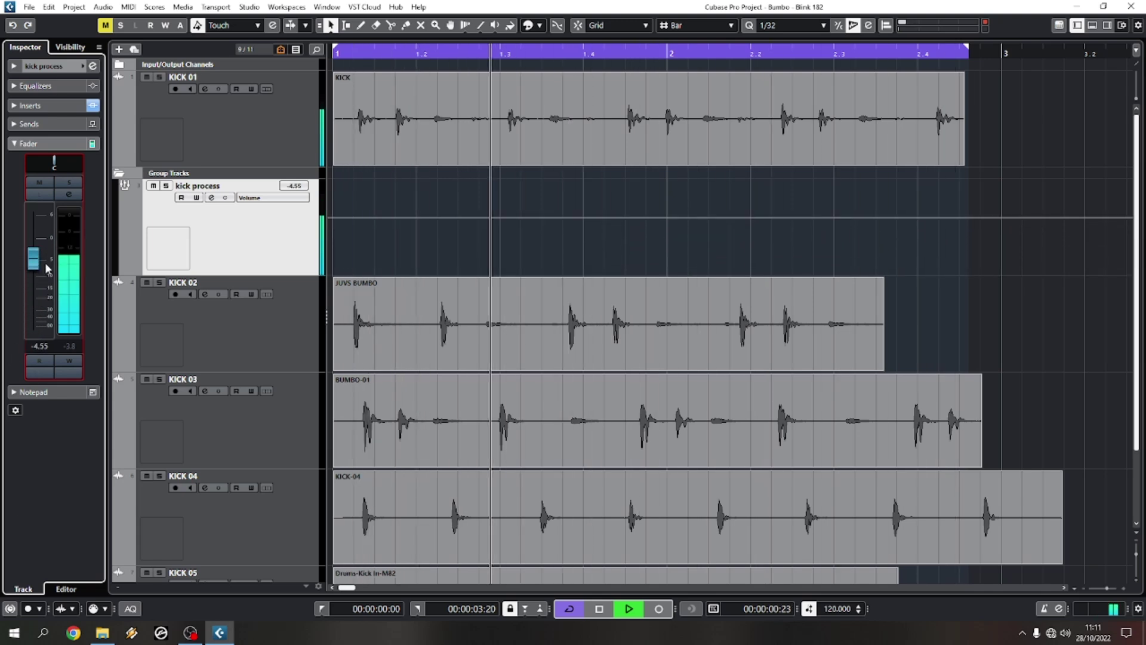
{"action": "key", "text": "space"}
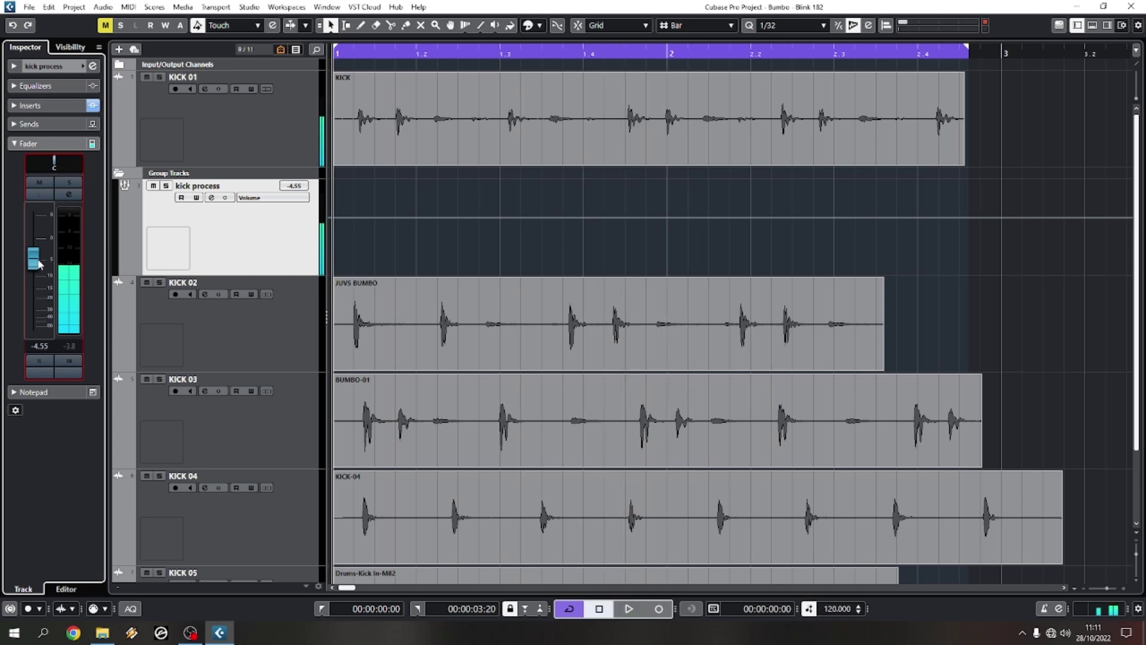
{"action": "left_click_drag", "start_coordinate": [38, 263], "coordinate": [39, 265]}
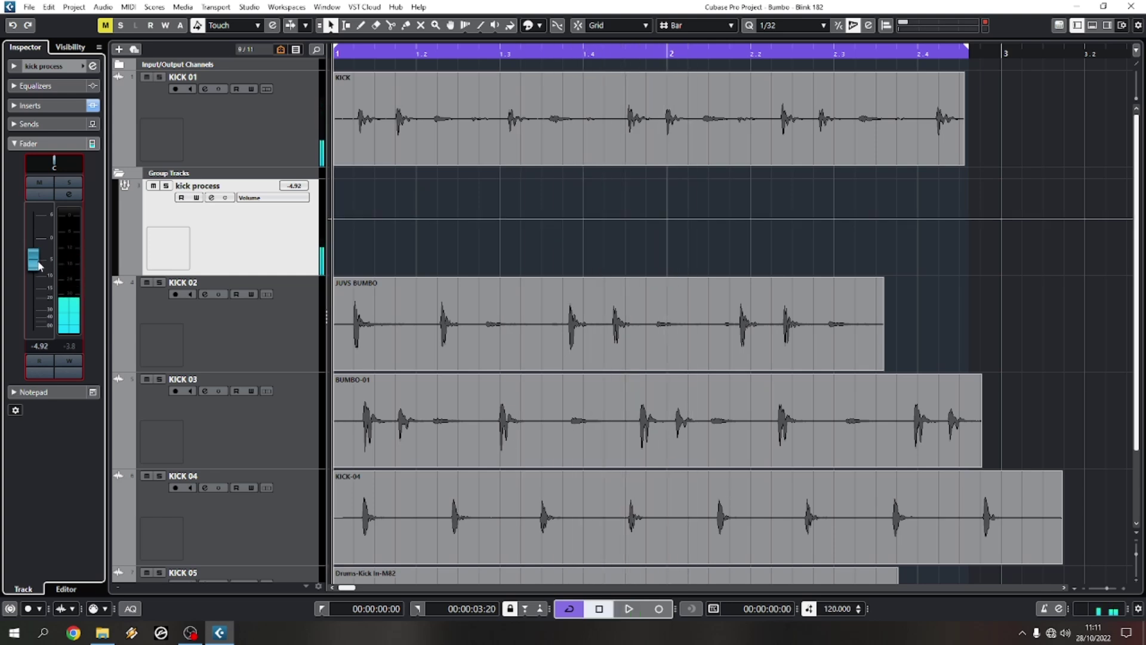
Show the kick process inserts and play the kick loop to listen to the blend with the stock Compressor
{"action": "left_click", "coordinate": [235, 230]}
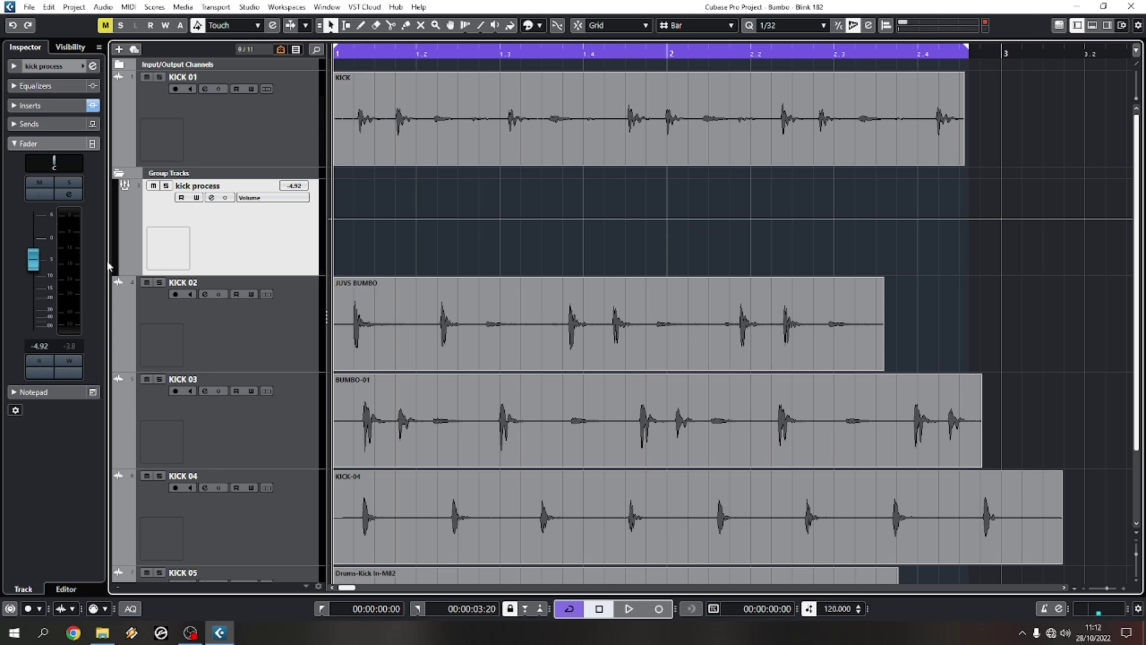
{"action": "left_click", "coordinate": [48, 105]}
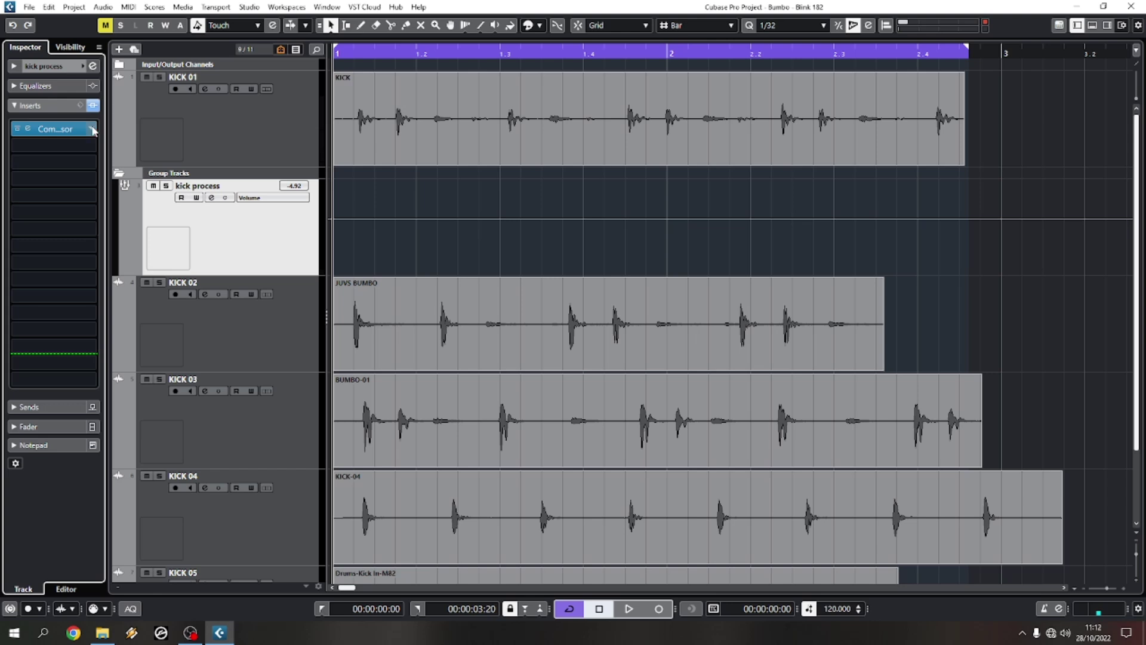
{"action": "left_click", "coordinate": [64, 133]}
{"action": "left_click", "coordinate": [230, 224]}
{"action": "key", "text": "space"}
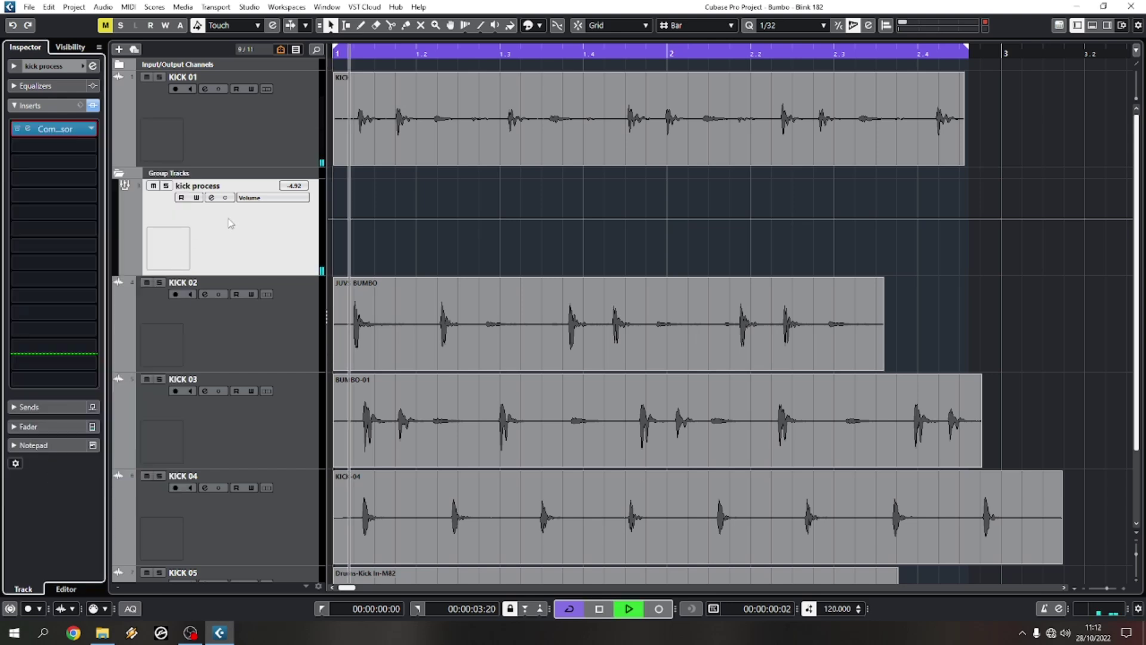
{"action": "key", "text": "space"}
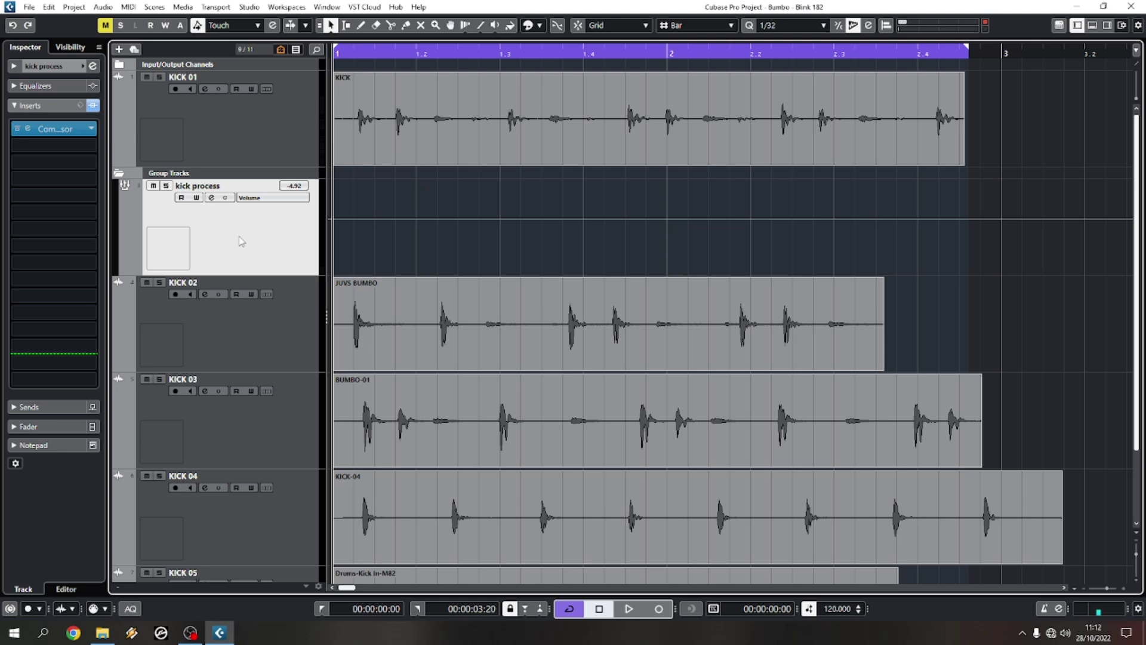
{"action": "key", "text": "space"}
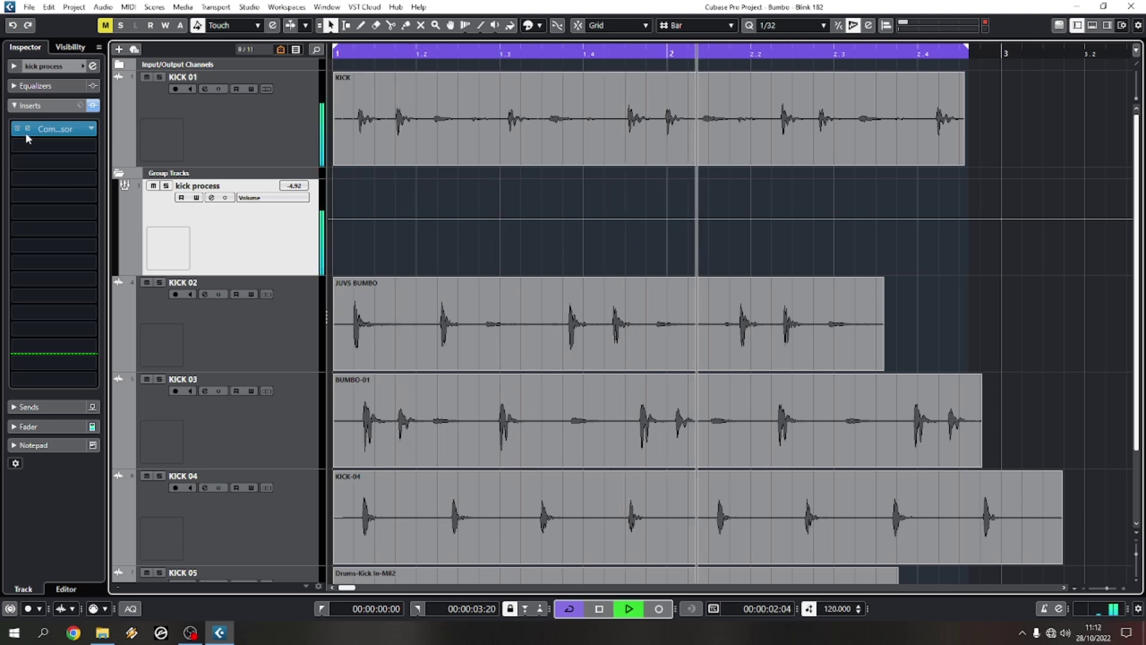
{"action": "key", "text": "space"}
Replace the Compressor insert on kick process with CLA-2A Mono and show its editor
{"action": "left_click", "coordinate": [91, 129]}
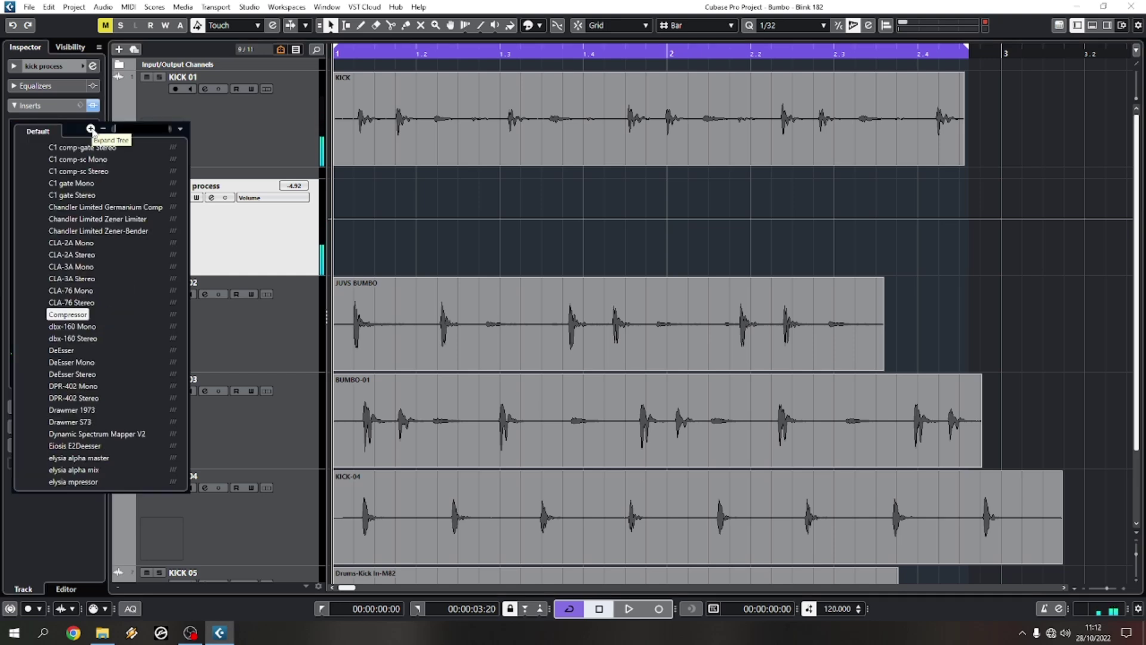
{"action": "type", "text": "db"}
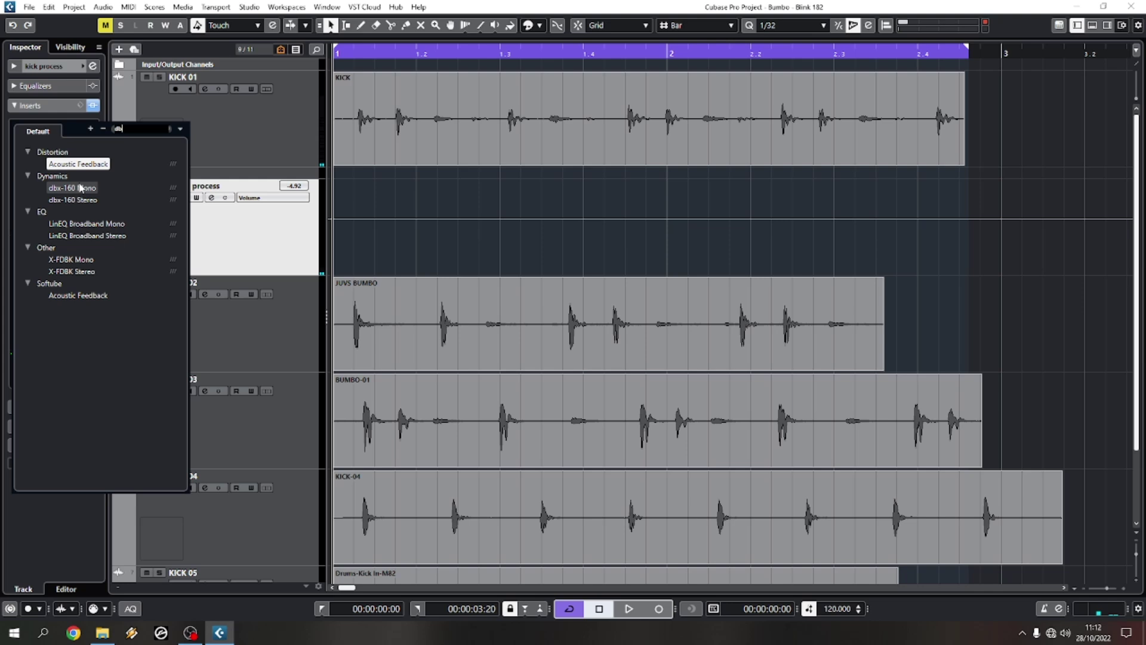
{"action": "key", "text": "BackSpace"}
{"action": "key", "text": "BackSpace"}
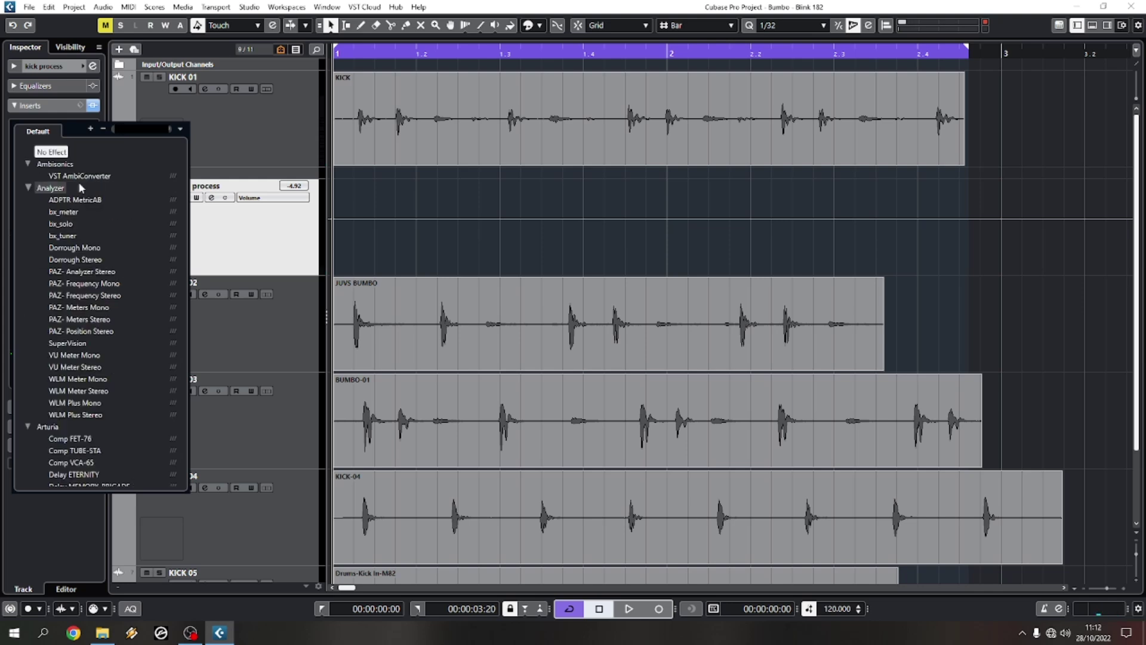
{"action": "type", "text": "cla"}
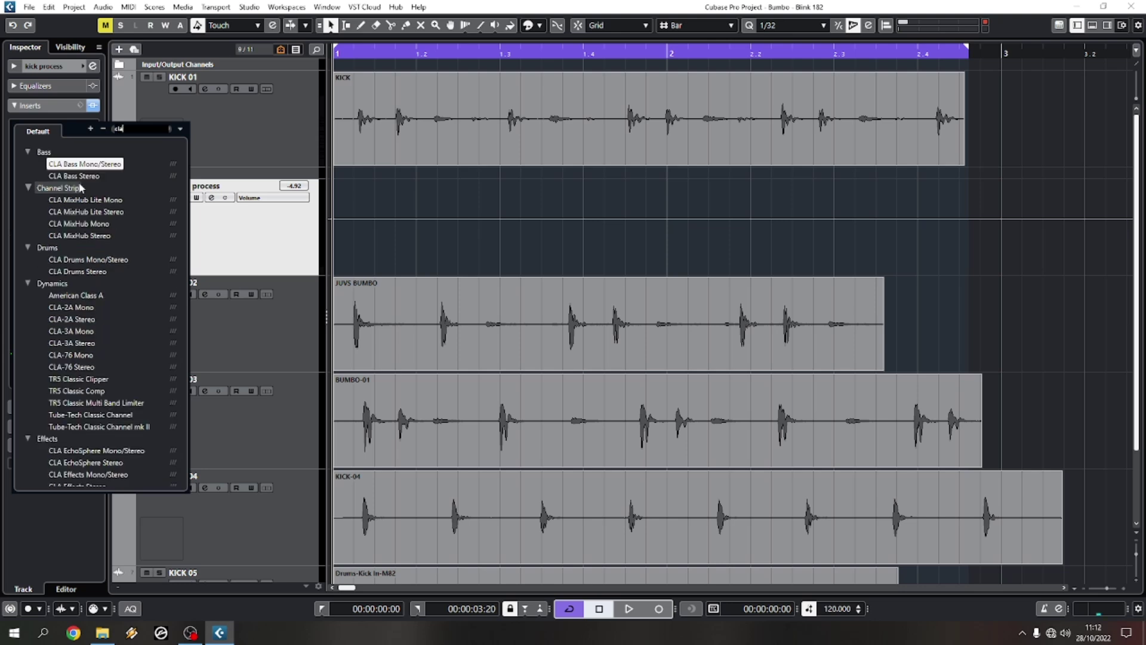
{"action": "left_click", "coordinate": [76, 308]}
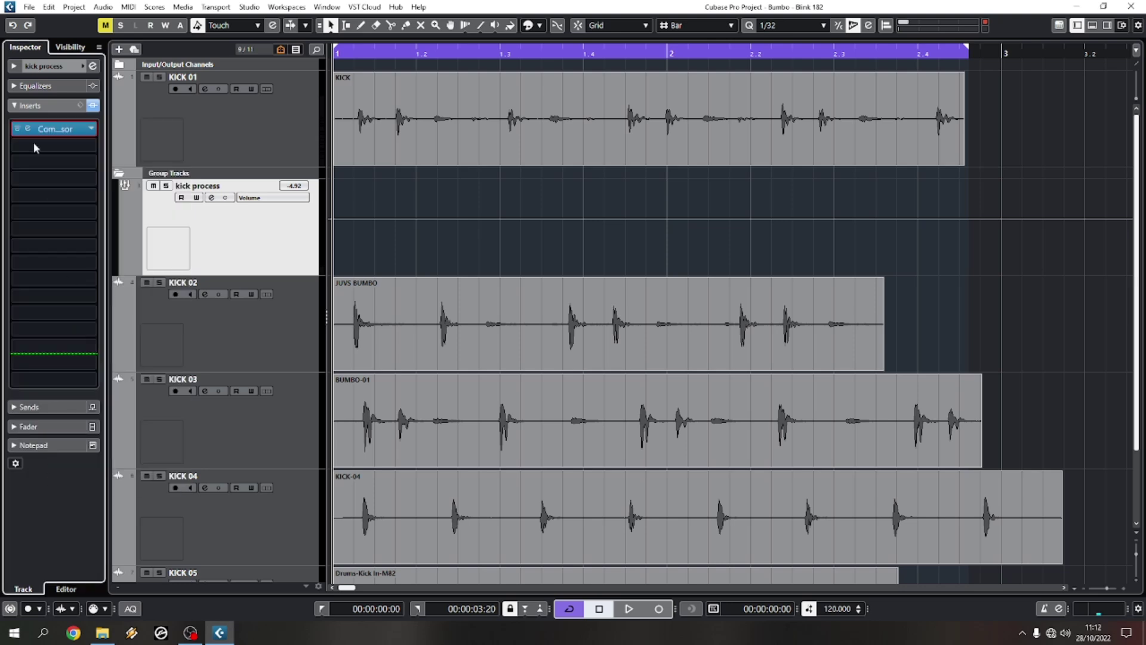
{"action": "left_click", "coordinate": [27, 130]}
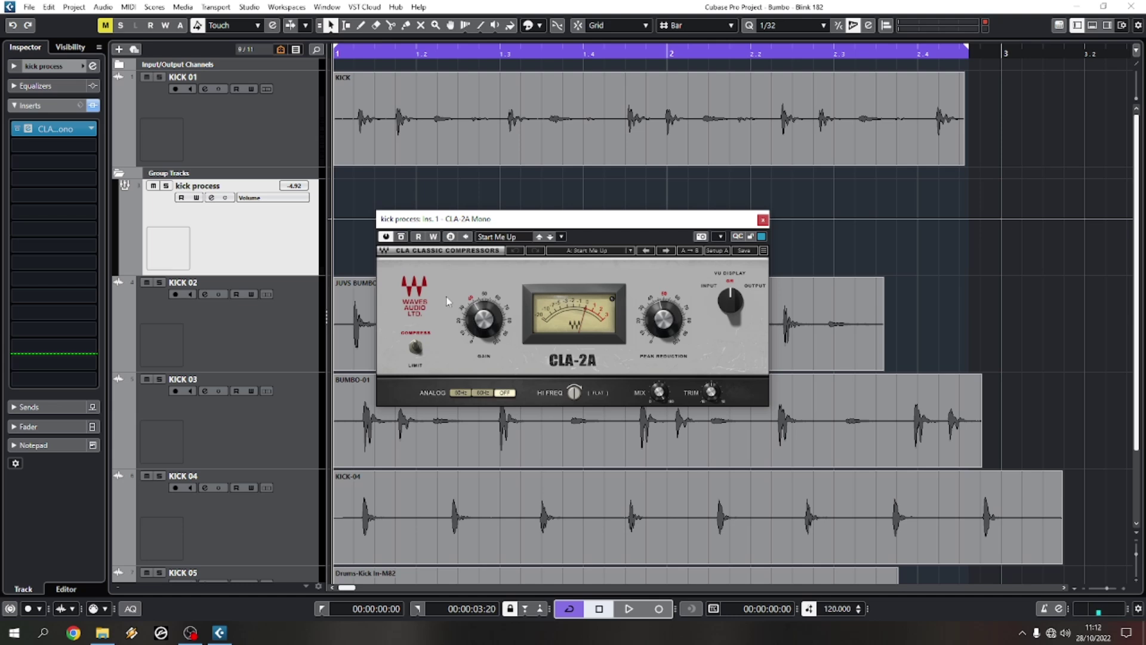
Adjust the CLA-2A's Hi Freq control and blend in kick process from silence to -4.73 while the loop plays
{"action": "left_click_drag", "start_coordinate": [574, 395], "coordinate": [574, 391]}
{"action": "key", "text": "space"}
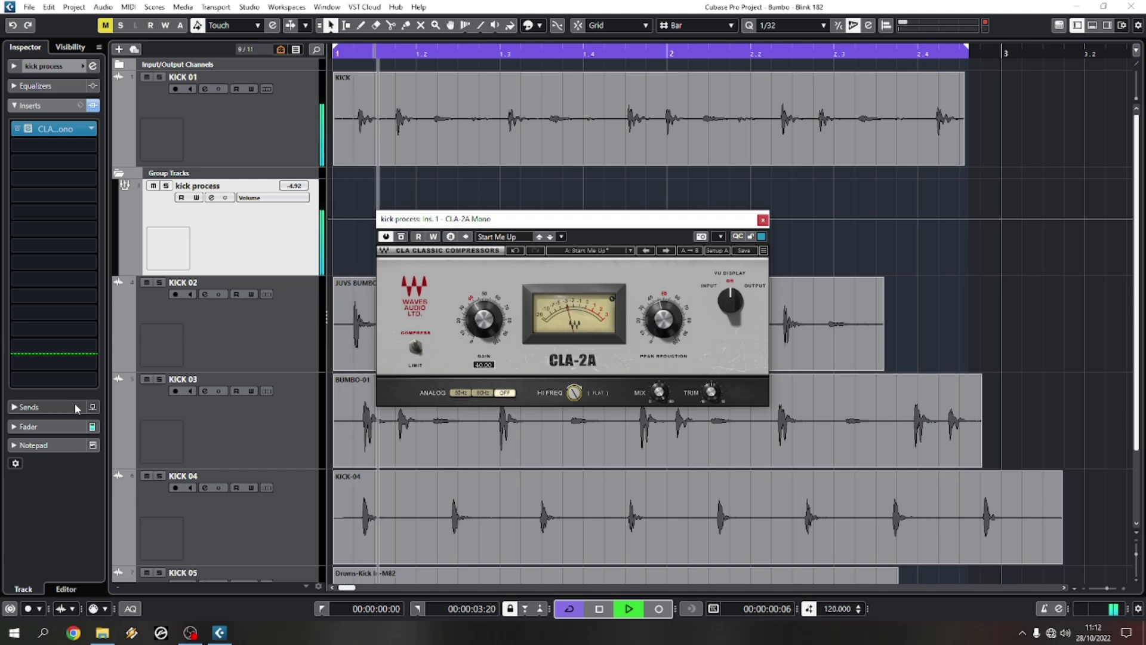
{"action": "left_click", "coordinate": [28, 426]}
{"action": "left_click_drag", "start_coordinate": [32, 260], "coordinate": [32, 399]}
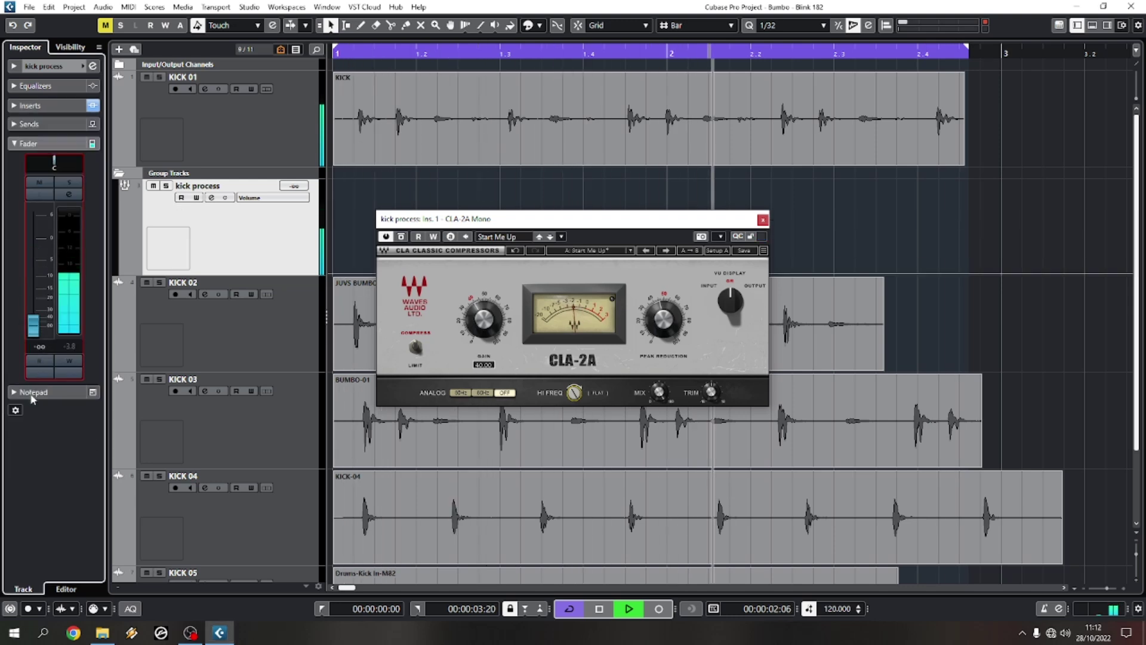
{"action": "left_click_drag", "start_coordinate": [33, 325], "coordinate": [50, 262]}
{"action": "key", "text": "space"}
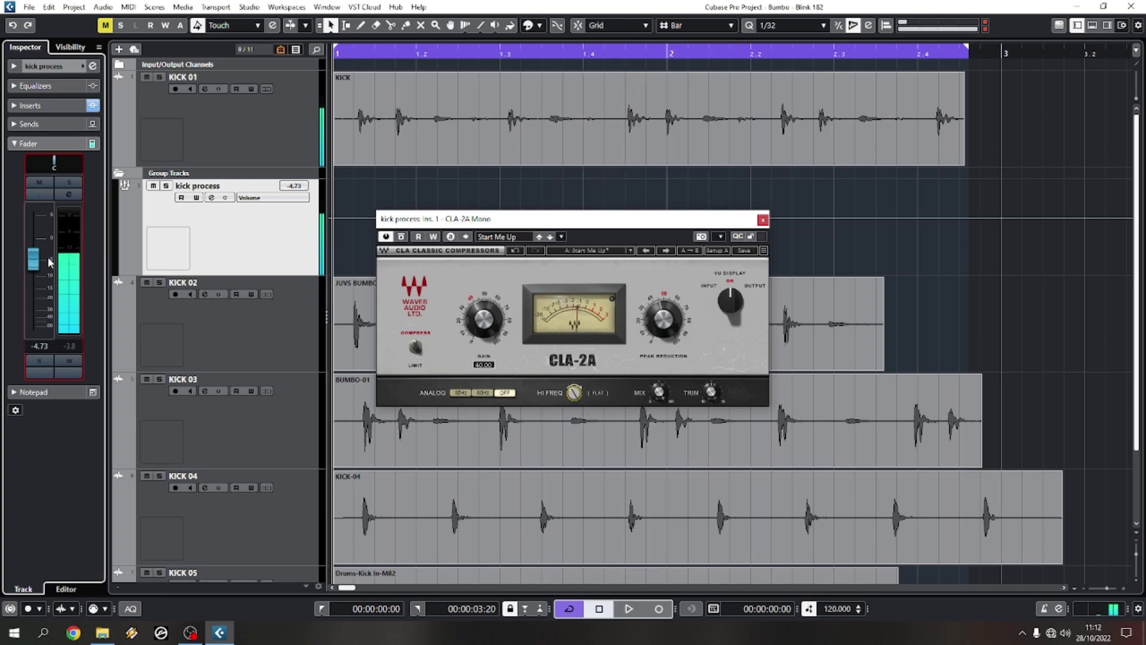
Play the kick loop and adjust the CLA-2A's peak reduction and gain
{"action": "left_click", "coordinate": [354, 332]}
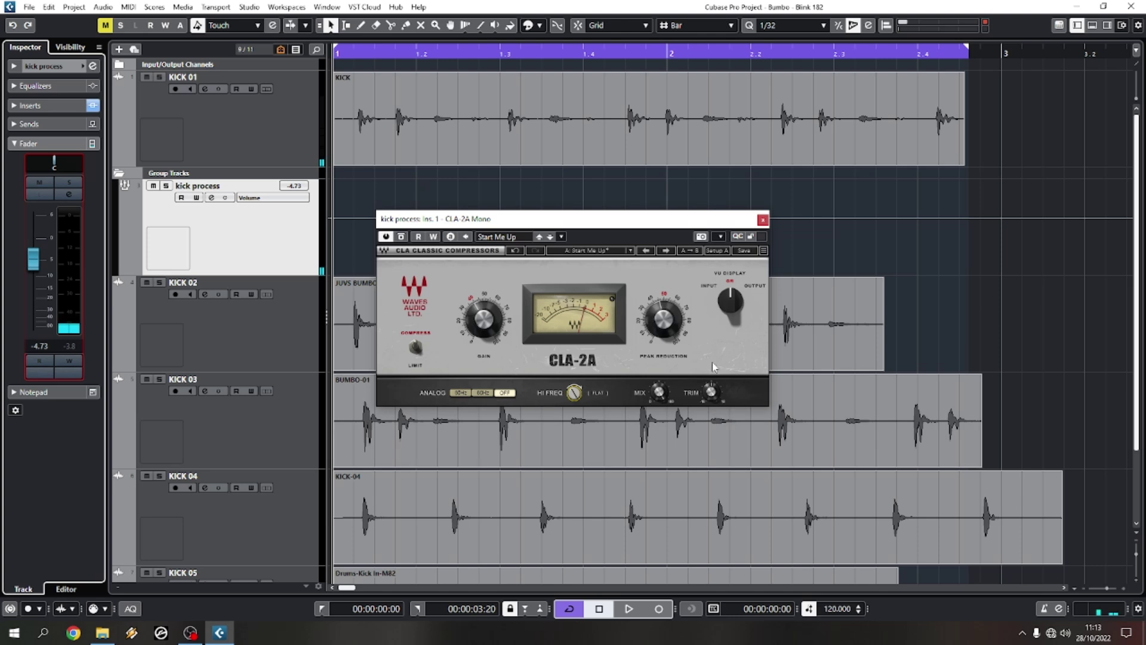
{"action": "key", "text": "space"}
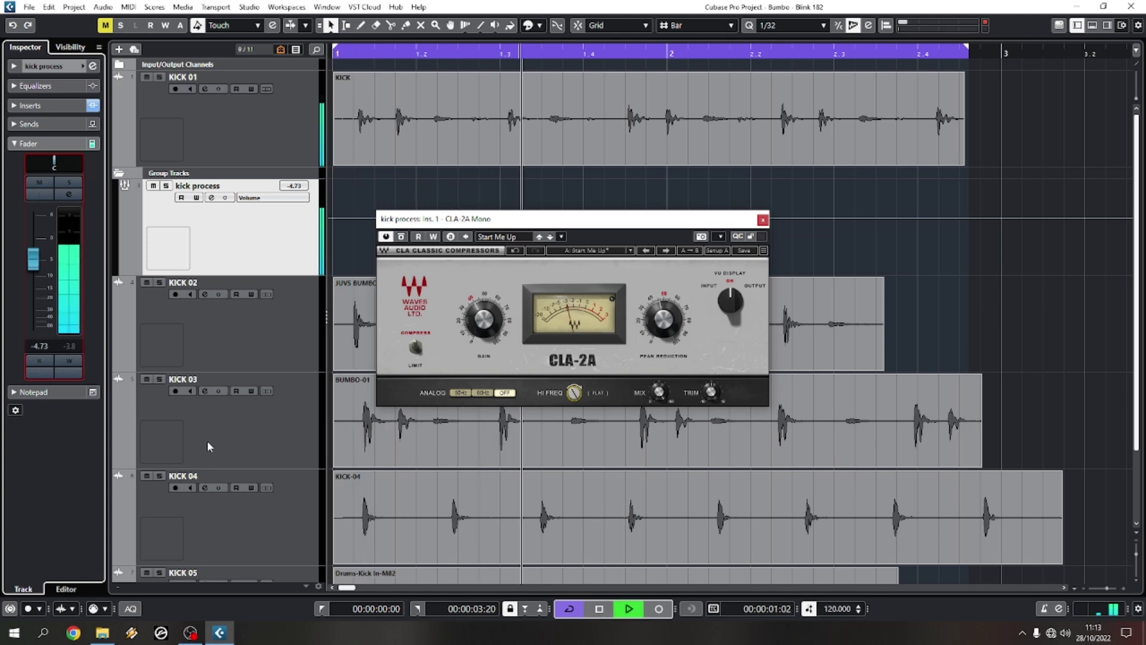
{"action": "key", "text": "space"}
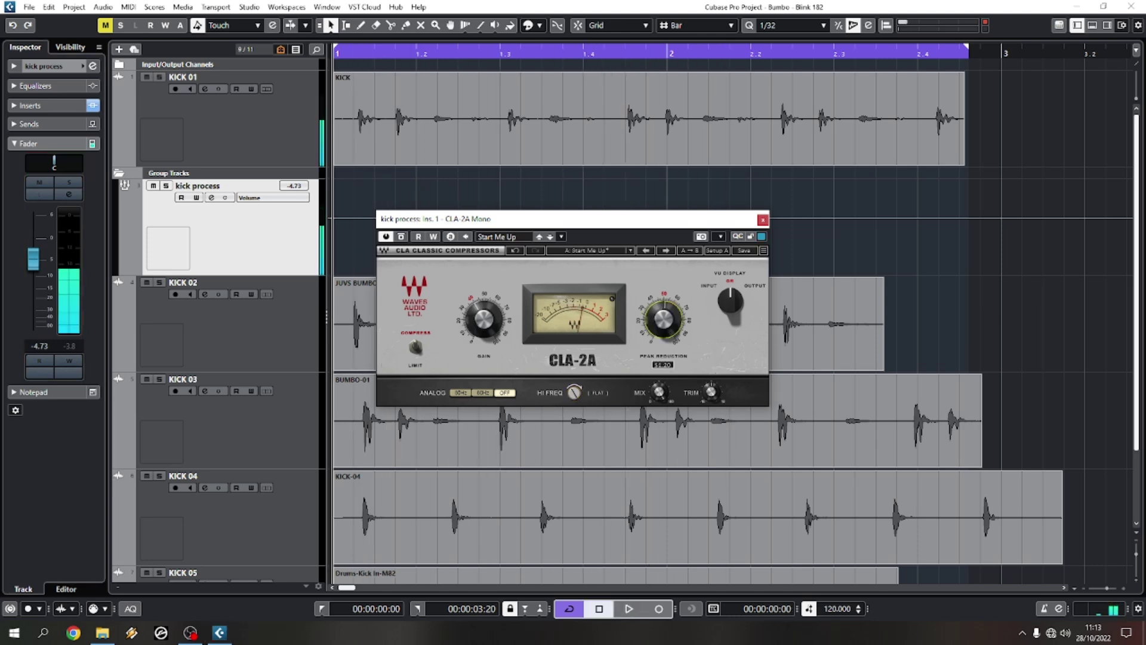
{"action": "mouse_move", "coordinate": [491, 333]}
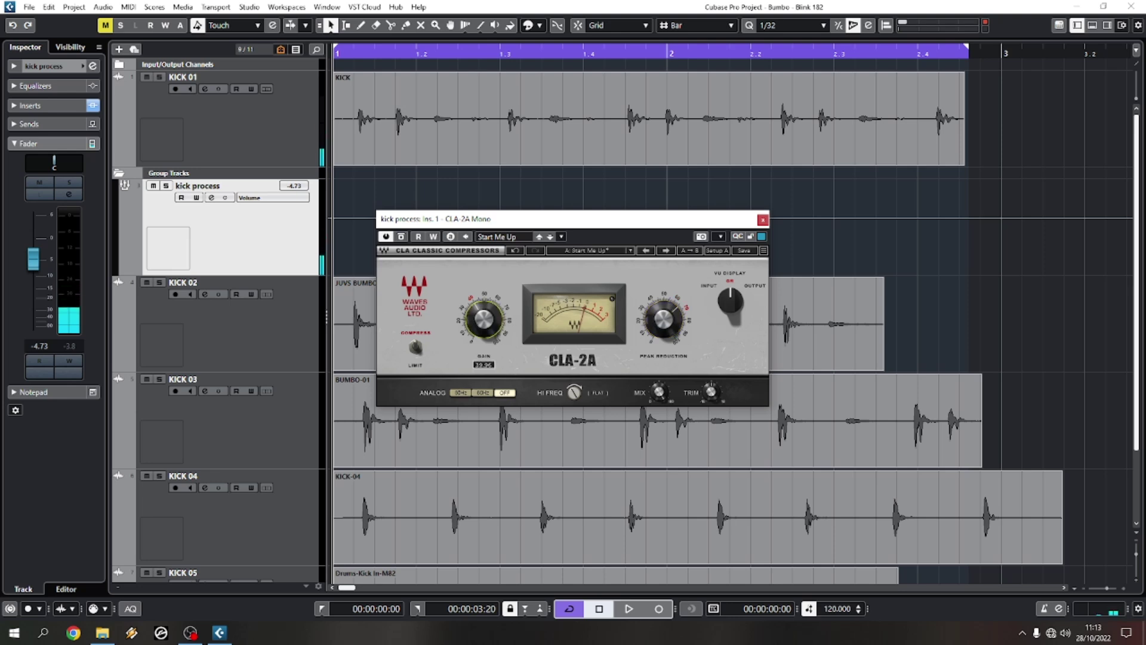
Rebalance kick process during playback by resetting its fader to 0.00, pulling it down to silence and raising it to -0.67
{"action": "key", "text": "space"}
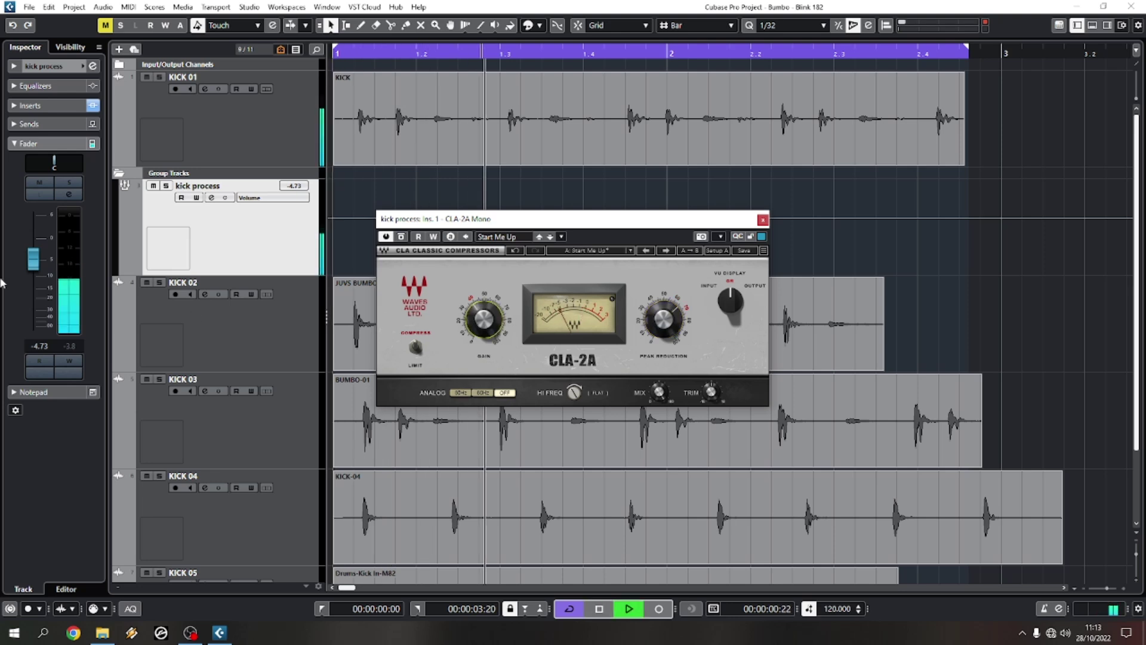
{"action": "left_click", "coordinate": [36, 252], "text": "ctrl"}
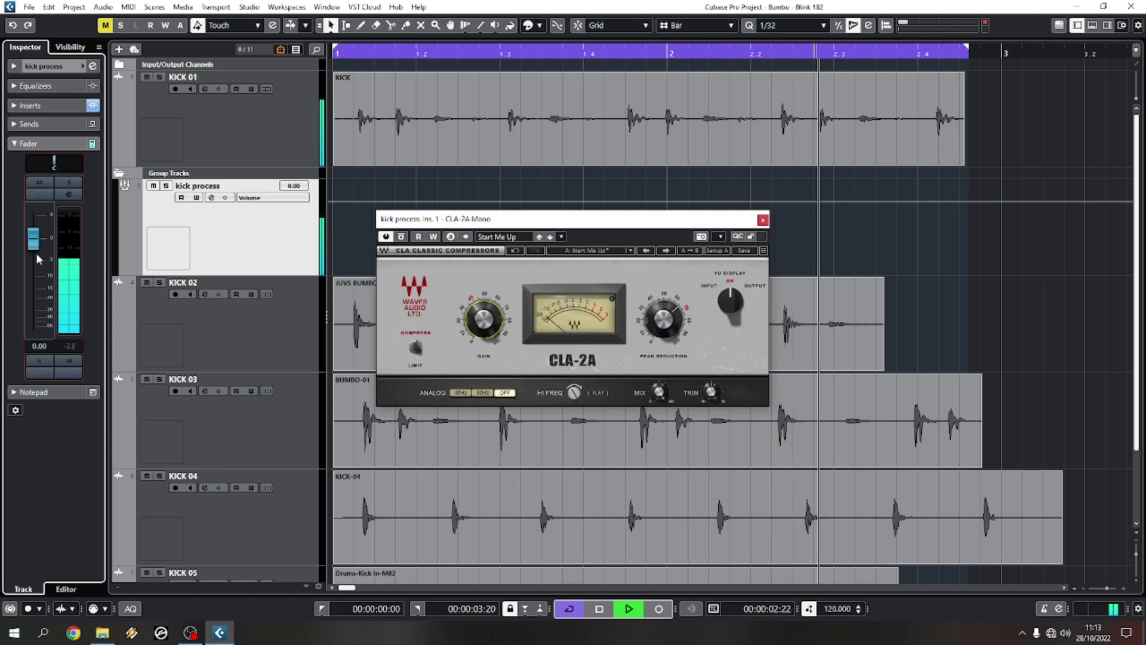
{"action": "key", "text": "space"}
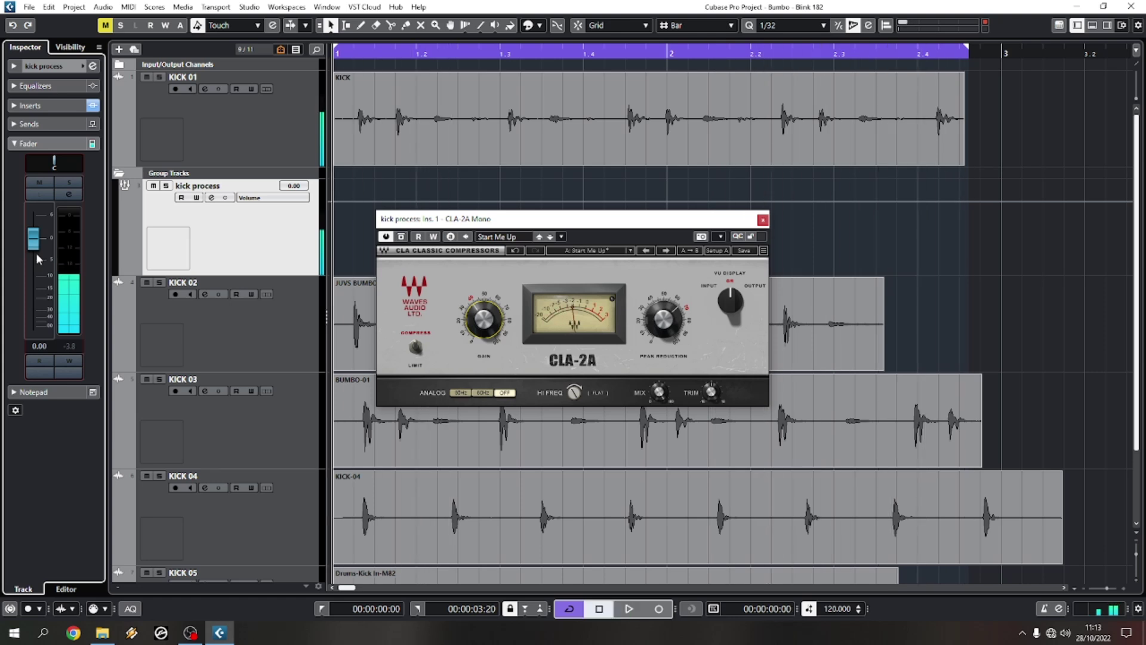
{"action": "key", "text": "space"}
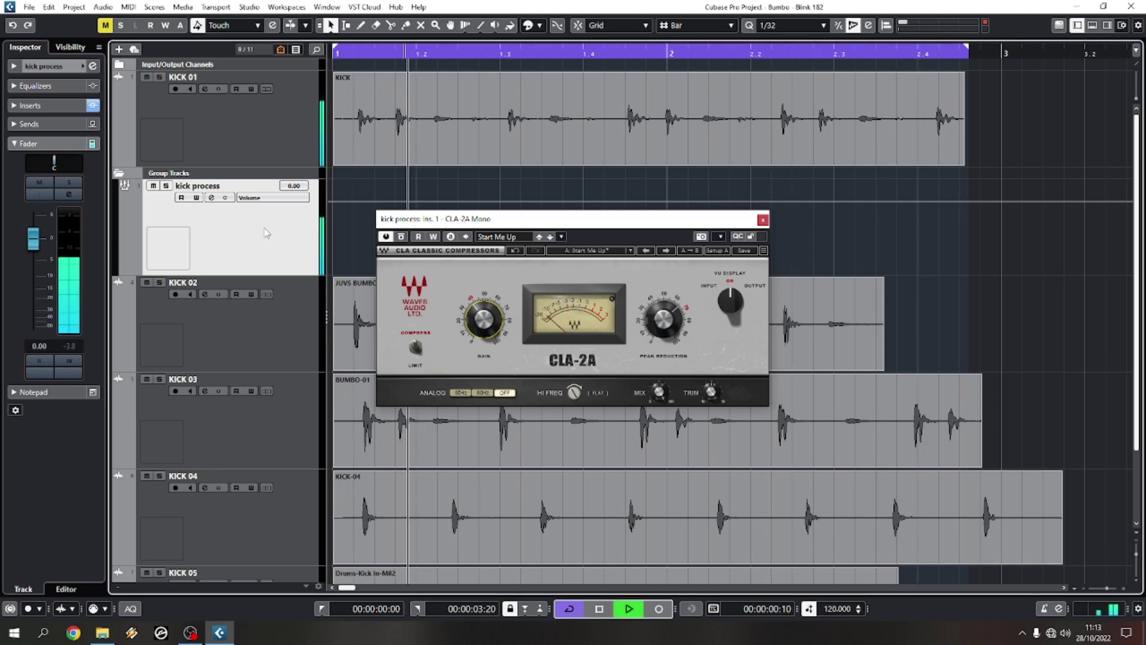
{"action": "left_click_drag", "start_coordinate": [33, 239], "coordinate": [43, 415]}
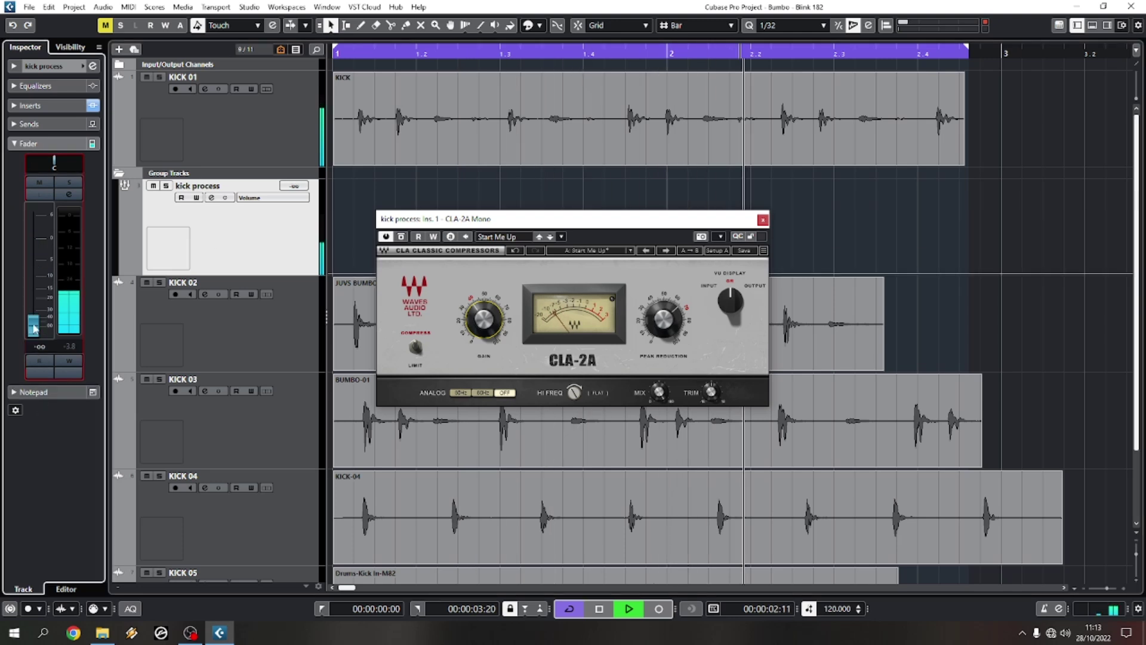
{"action": "left_click_drag", "start_coordinate": [33, 325], "coordinate": [47, 241]}
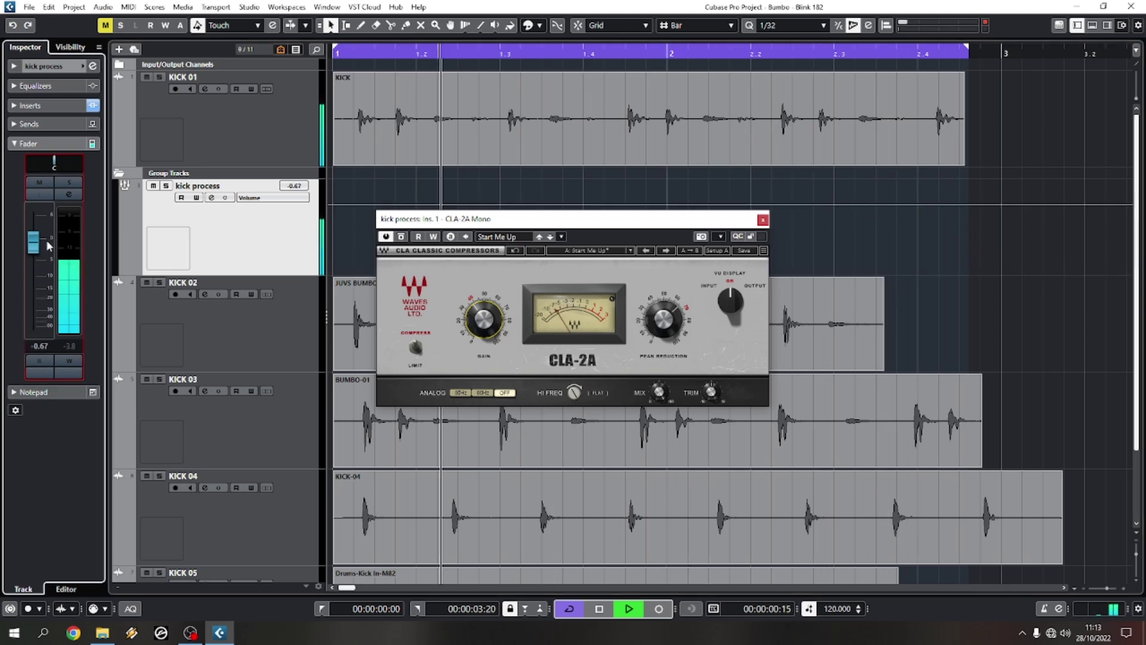
{"action": "key", "text": "space"}
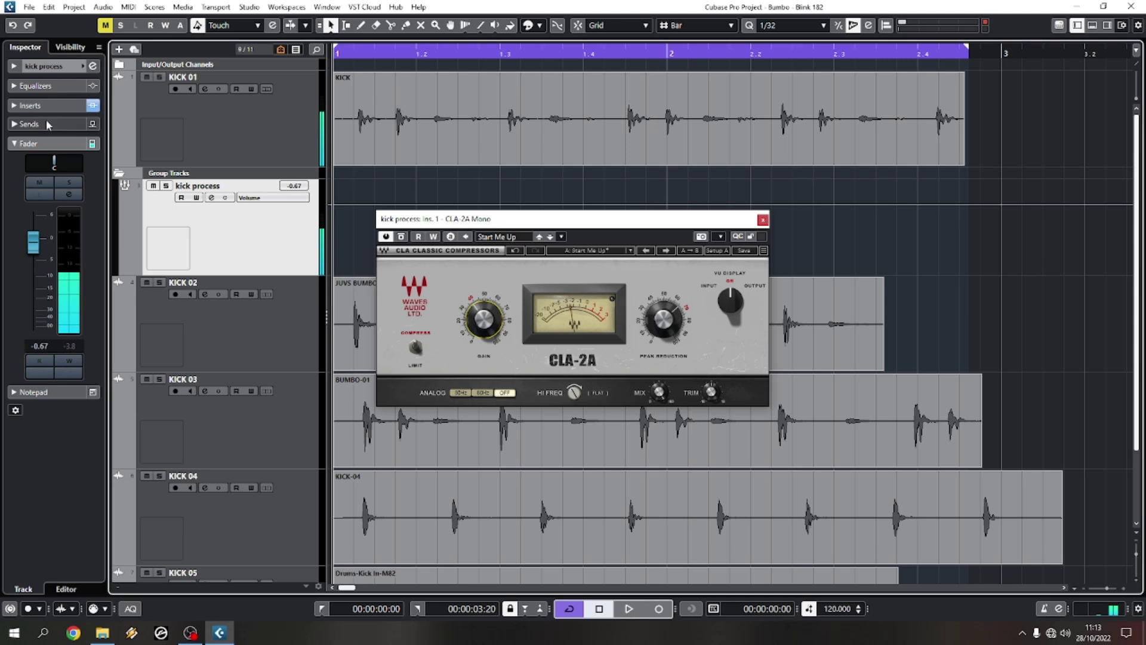
Replace the CLA-2A insert on kick process with dbx-160 Mono and show its editor
{"action": "left_click", "coordinate": [35, 105]}
{"action": "left_click", "coordinate": [92, 132]}
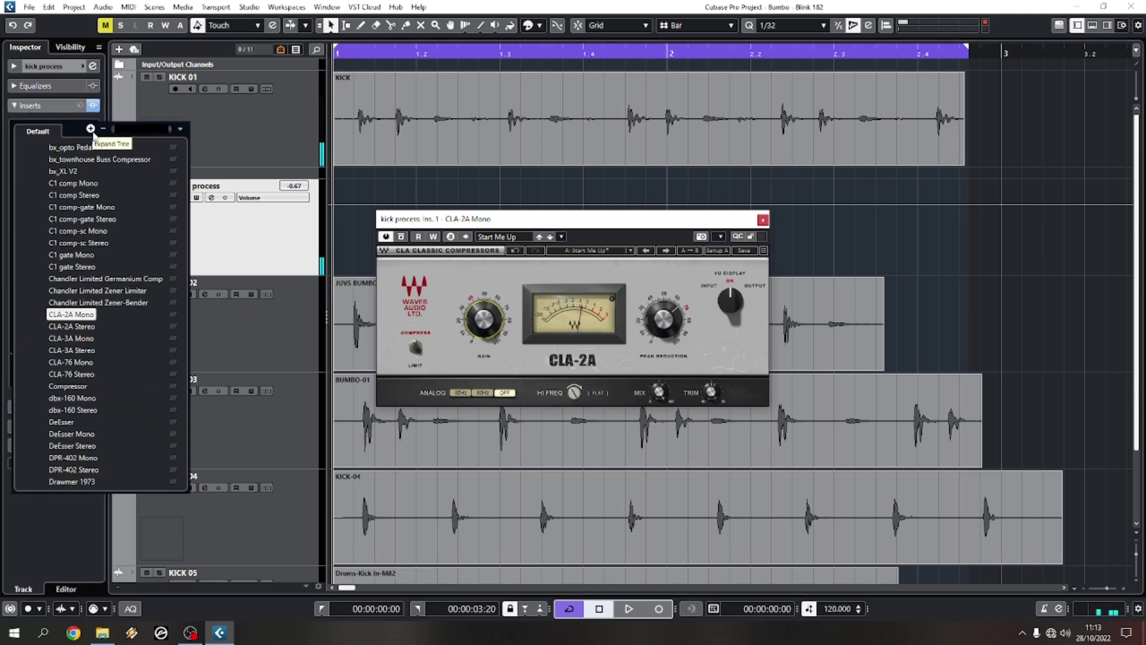
{"action": "left_click", "coordinate": [90, 129]}
{"action": "type", "text": "d"}
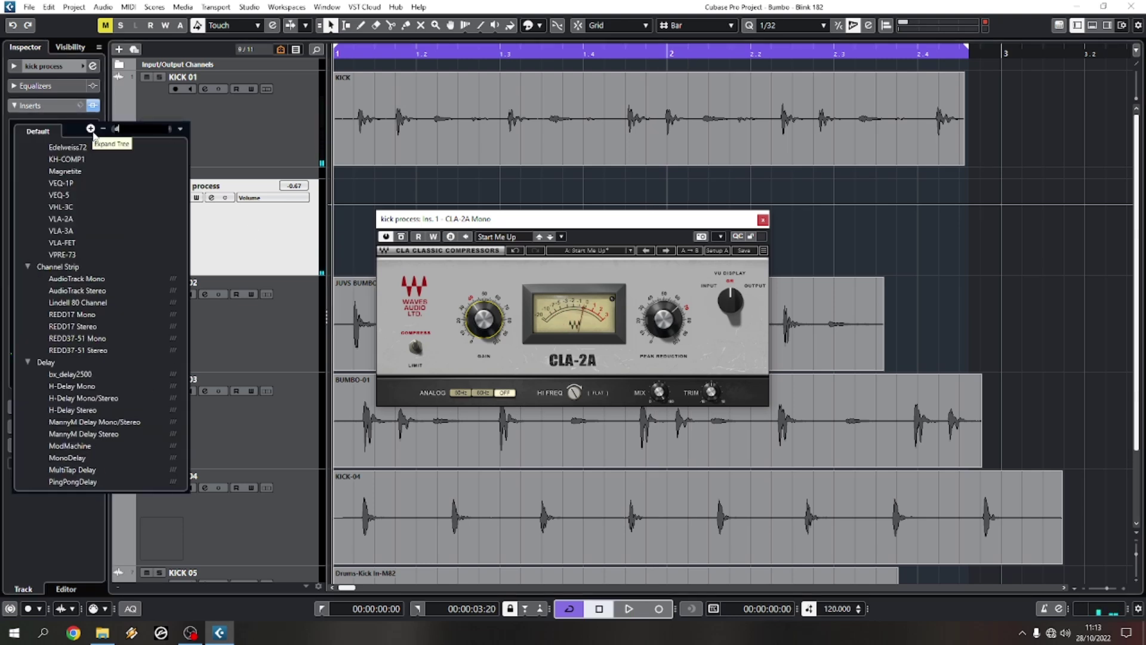
{"action": "type", "text": "bx"}
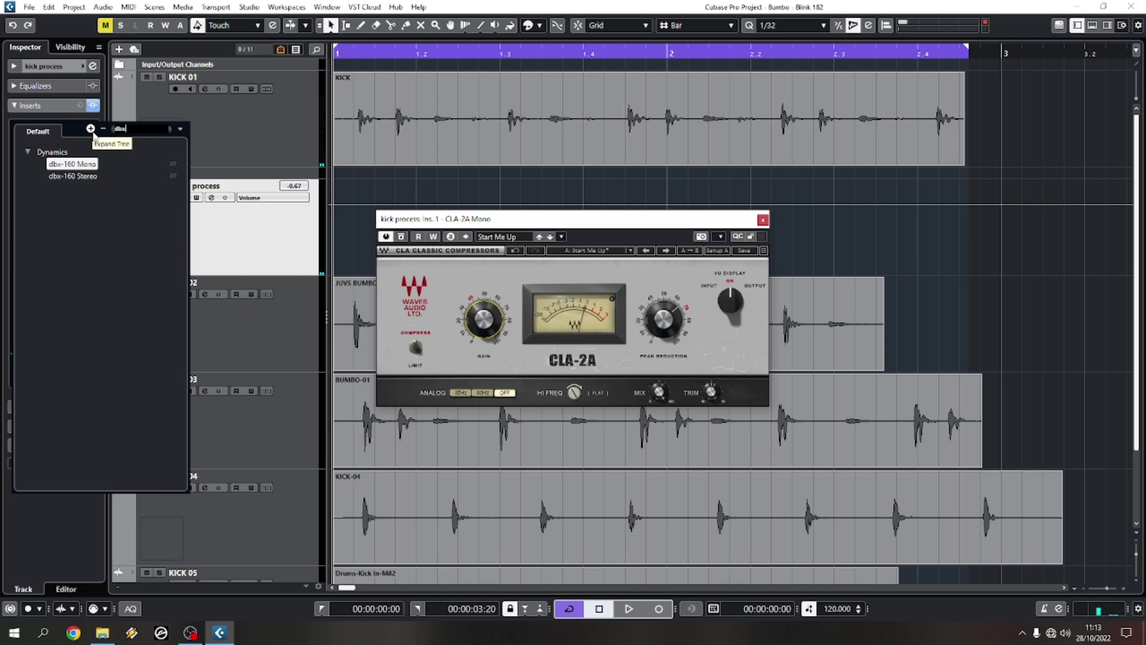
{"action": "left_click", "coordinate": [75, 163]}
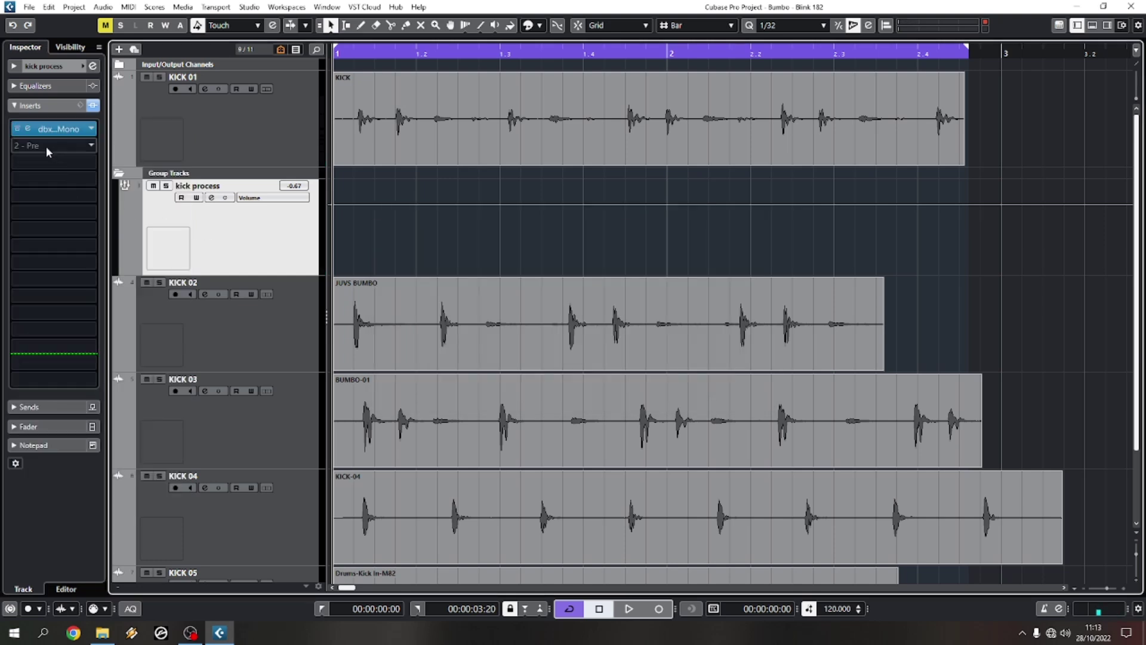
{"action": "left_click", "coordinate": [27, 128]}
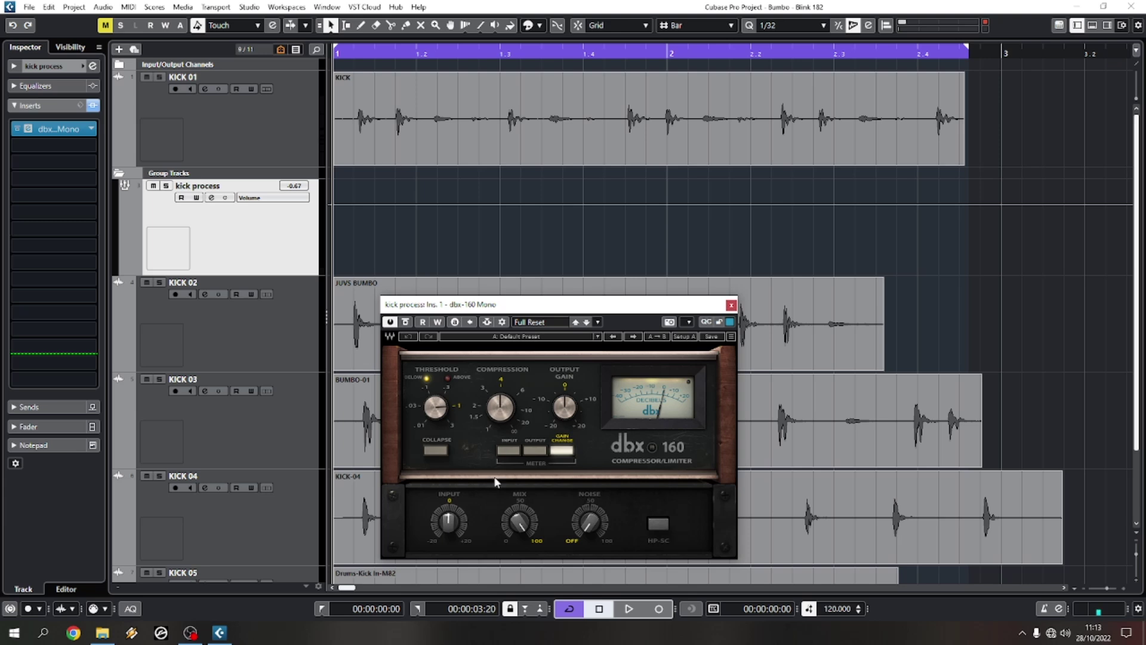
Collapse the dbx-160 interface, lower its threshold while the kick loop plays, and close the editor
{"action": "left_click", "coordinate": [436, 451]}
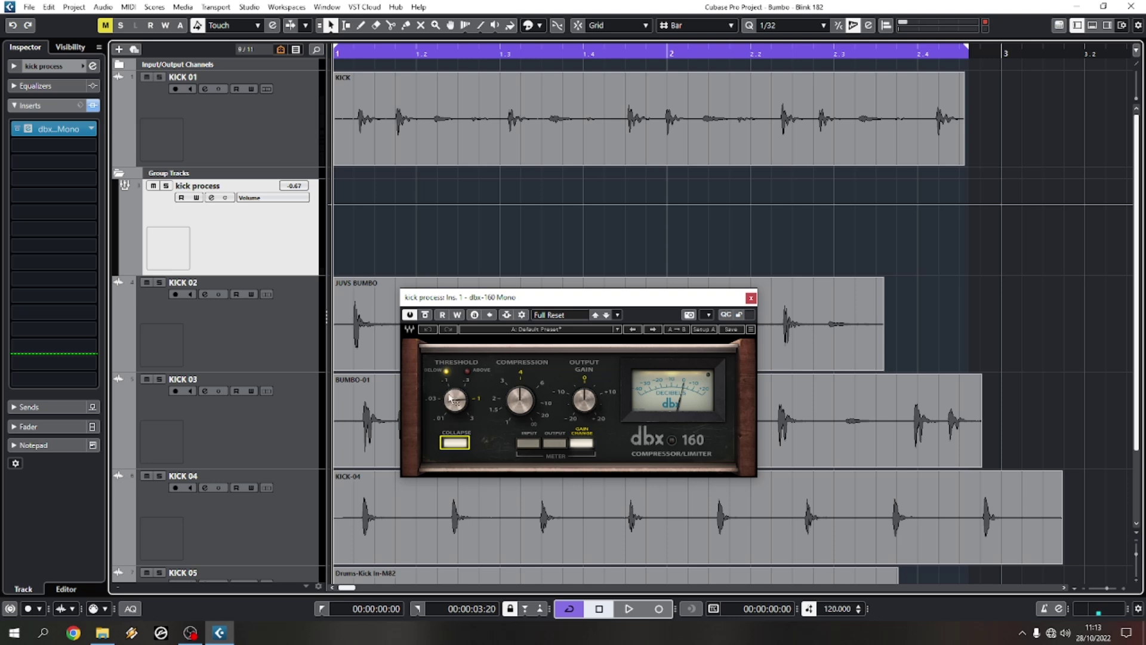
{"action": "key", "text": "space"}
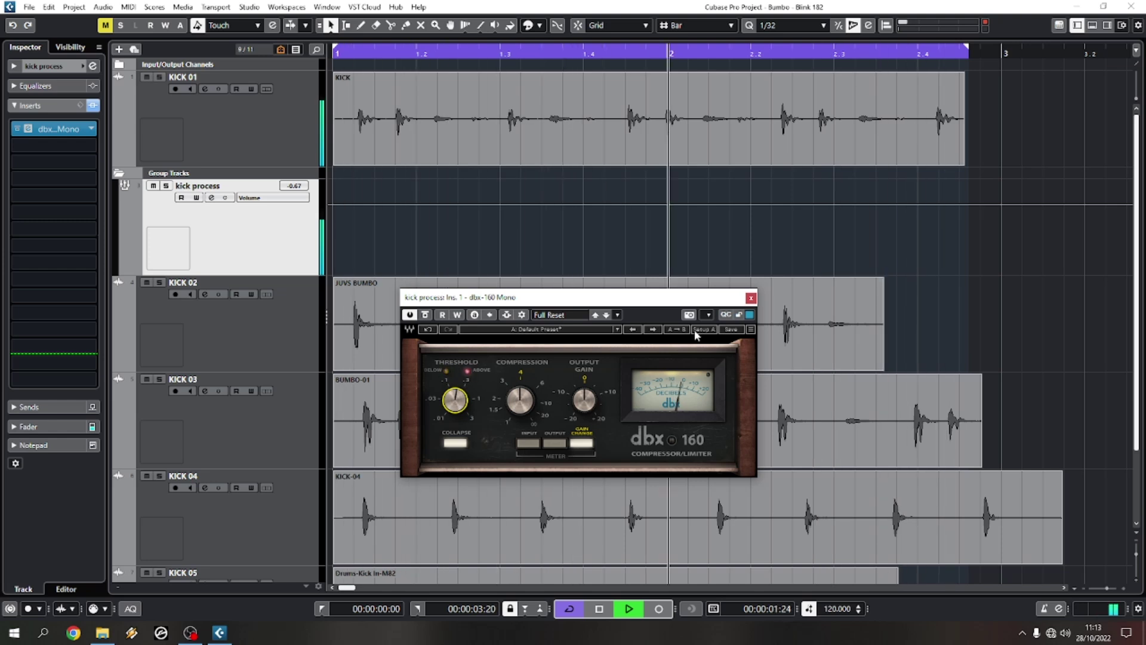
{"action": "left_click", "coordinate": [751, 297]}
{"action": "key", "text": "space"}
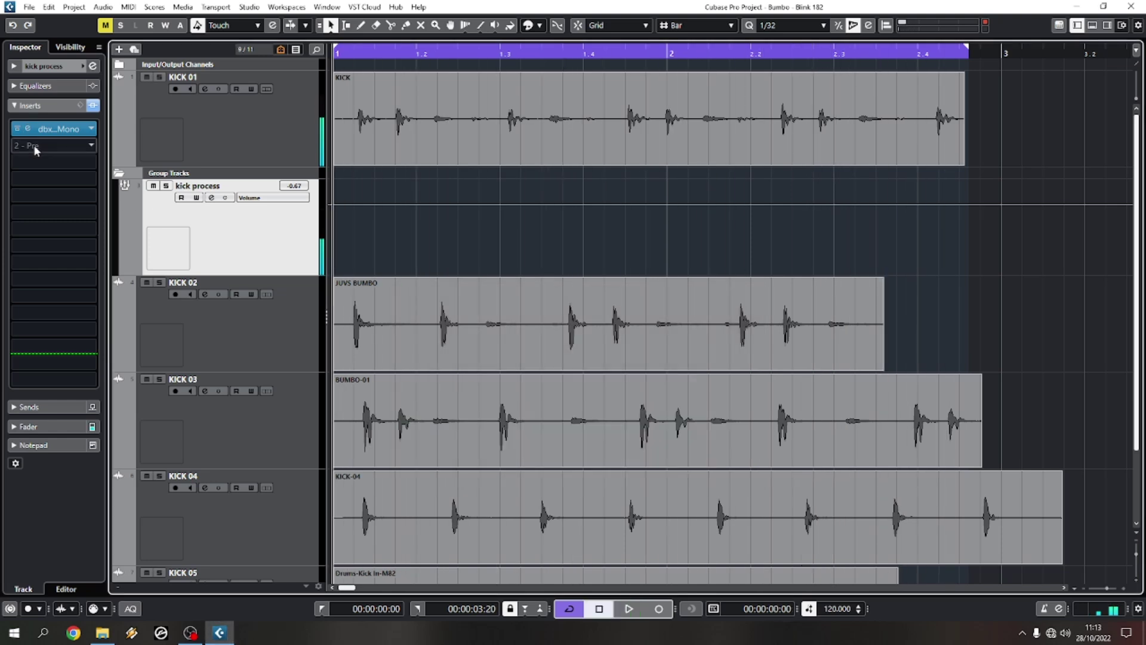
Add SPL Transient Designer as the second insert on kick process
{"action": "left_click", "coordinate": [36, 147]}
{"action": "type", "text": "tr"}
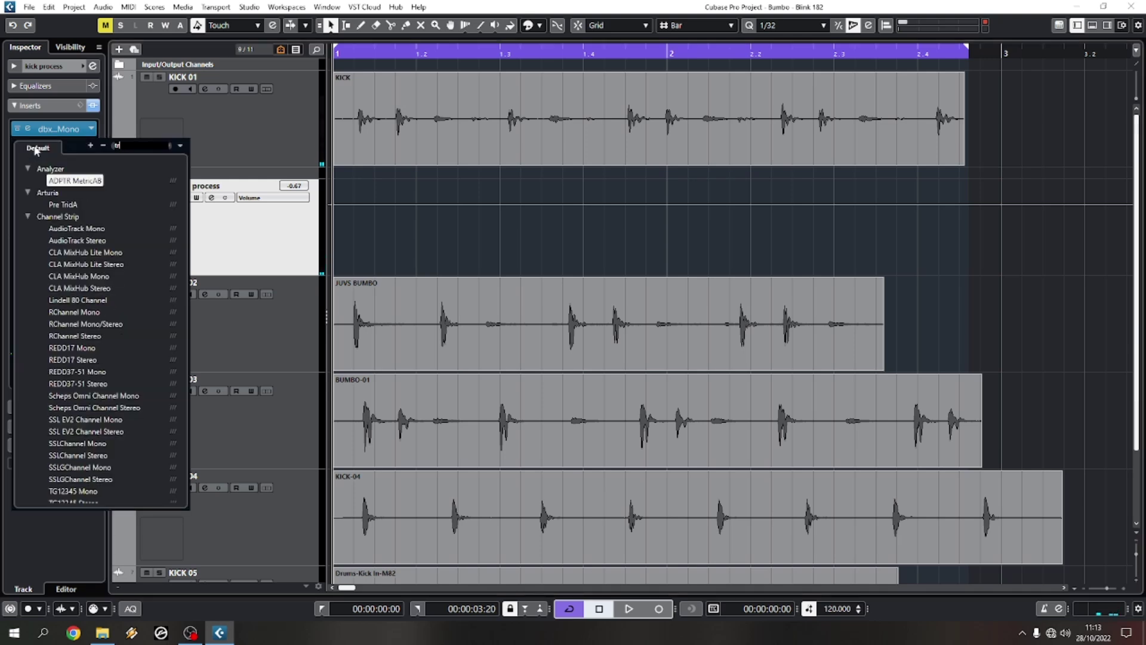
{"action": "key", "text": "BackSpace"}
{"action": "key", "text": "BackSpace"}
{"action": "type", "text": "spl"}
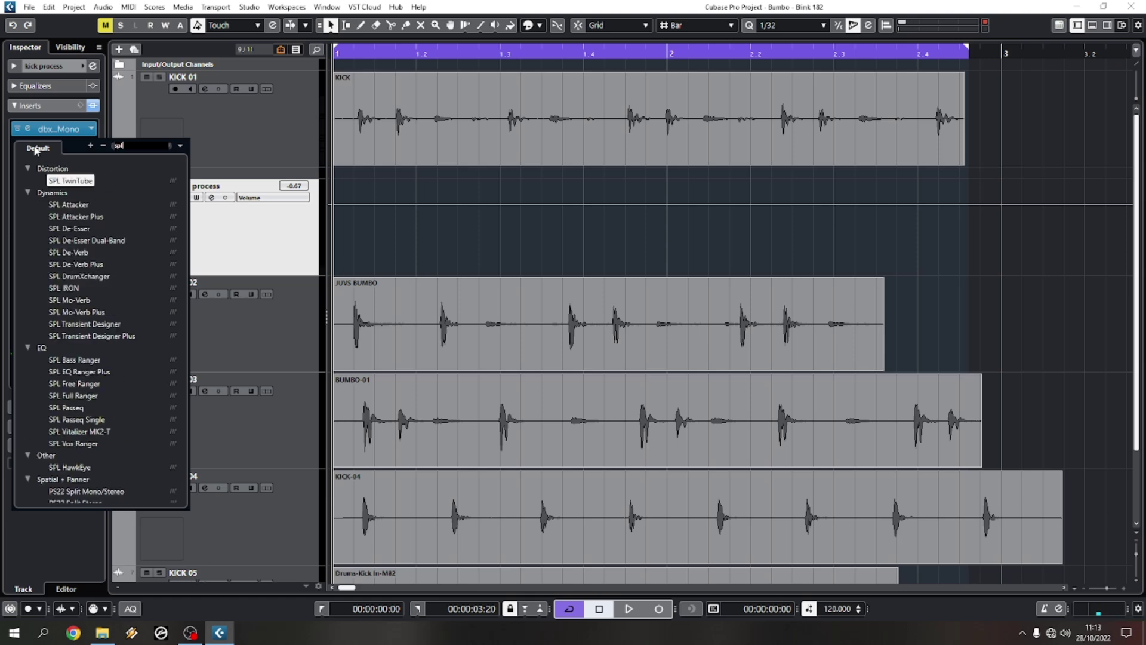
{"action": "left_click", "coordinate": [74, 323]}
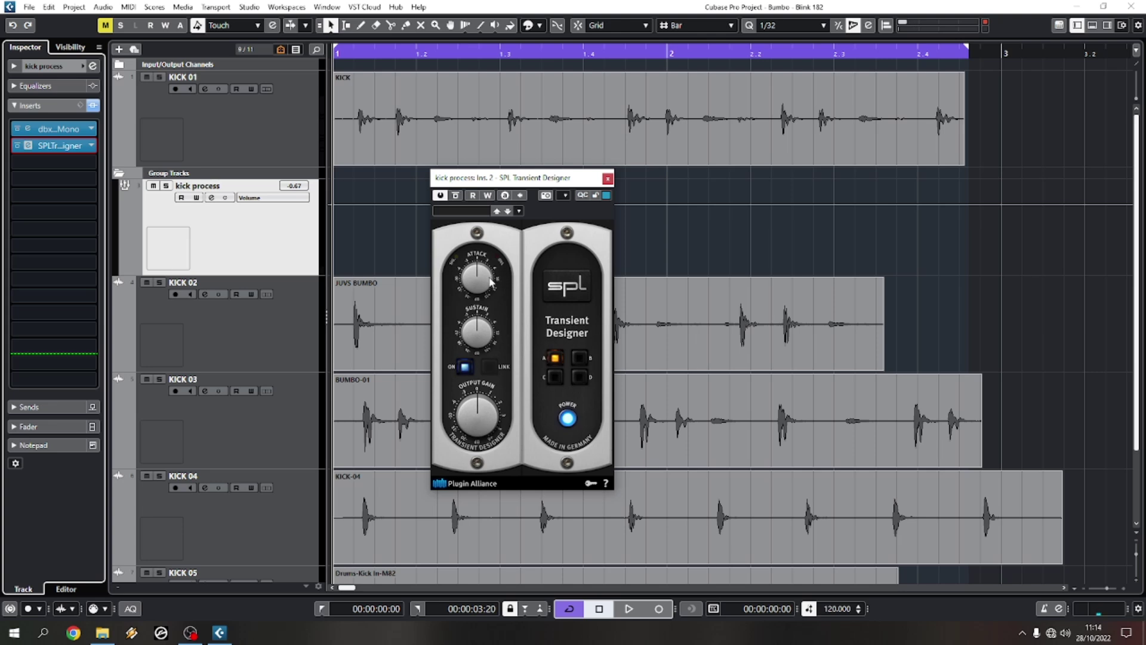
Raise the Transient Designer's attack and sustain above their centre positions
{"action": "left_click_drag", "start_coordinate": [505, 183], "coordinate": [433, 197]}
{"action": "left_click", "coordinate": [400, 294]}
{"action": "left_click_drag", "start_coordinate": [400, 293], "coordinate": [401, 288]}
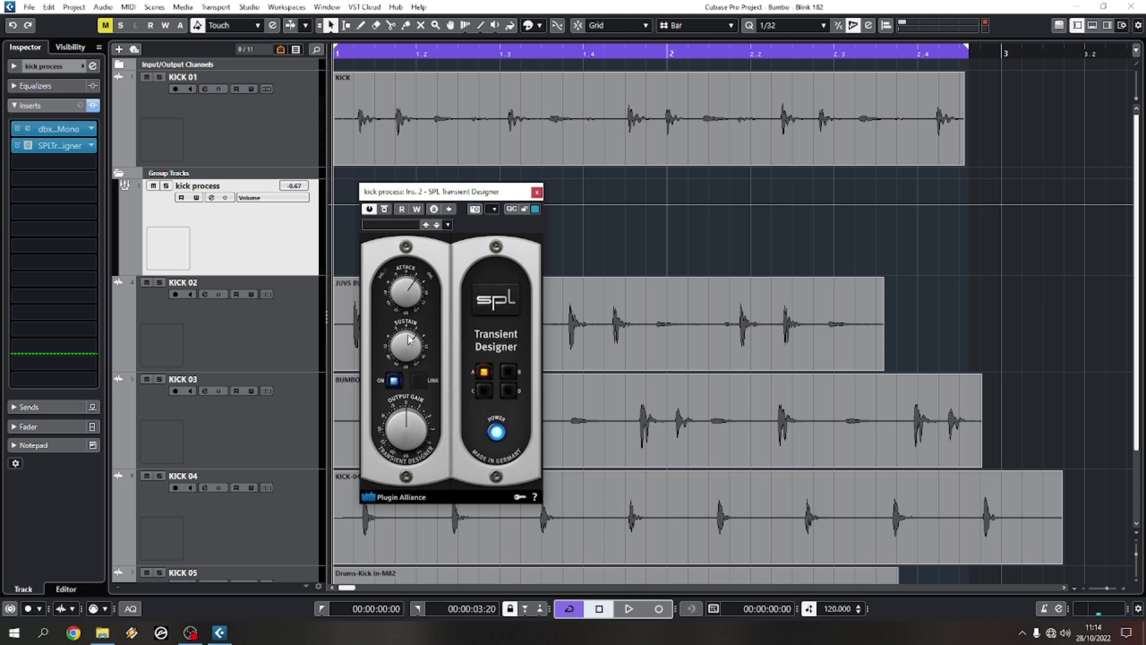
{"action": "left_click_drag", "start_coordinate": [455, 198], "coordinate": [480, 205]}
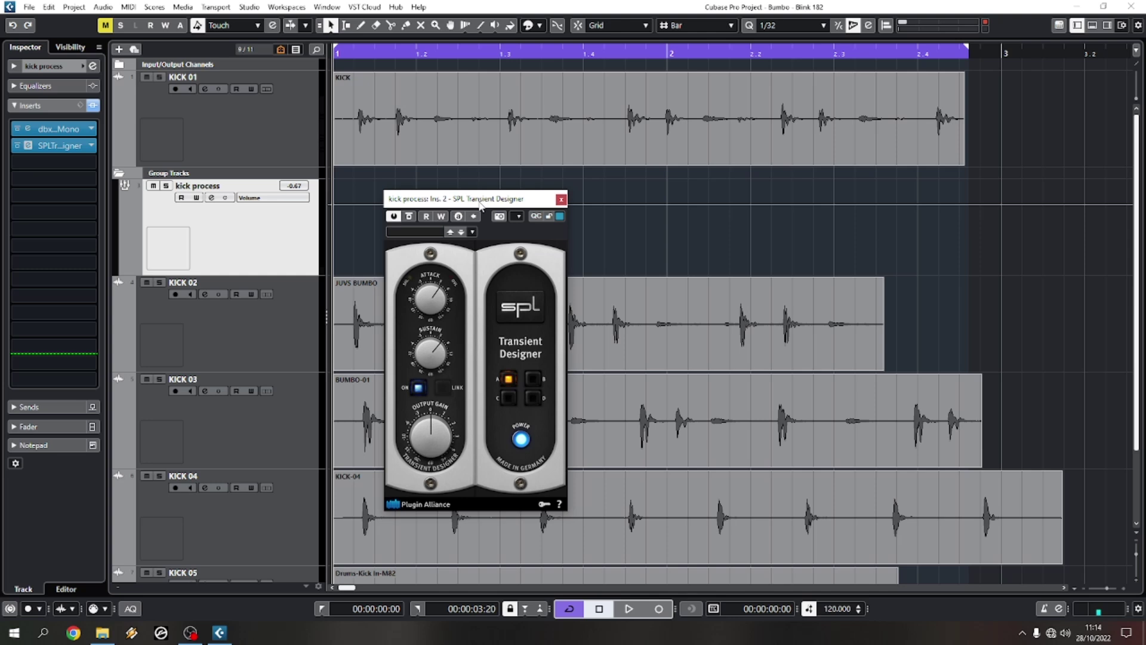
Play the kick loop and compare the sound with Transient Designer bypassed and active
{"action": "key", "text": "space"}
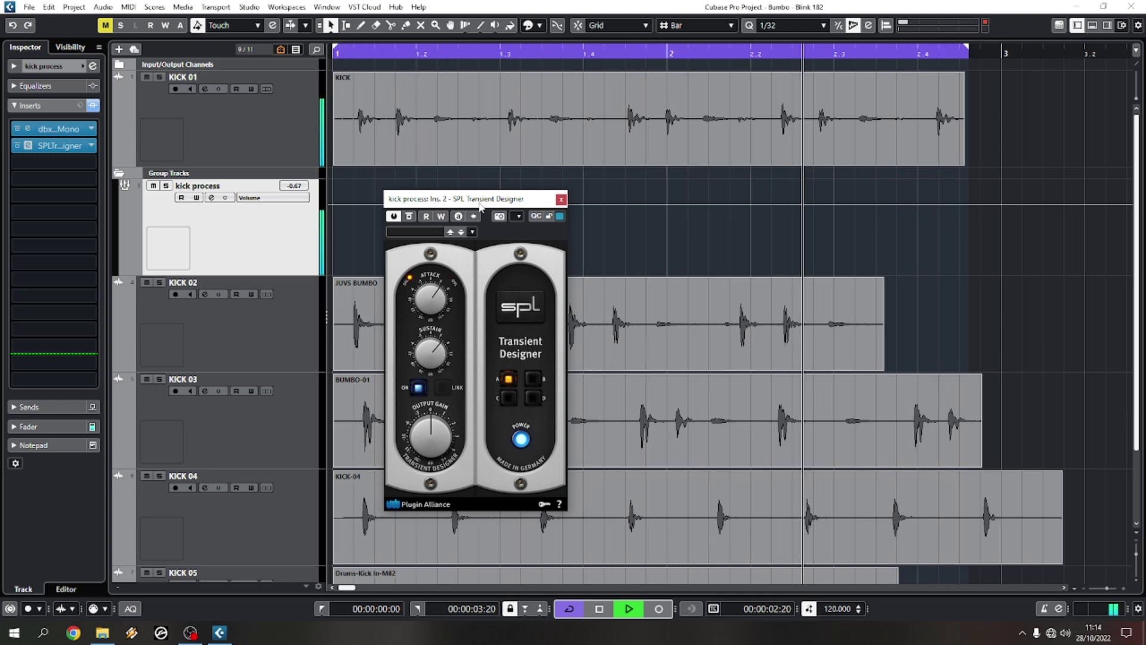
{"action": "left_click", "coordinate": [409, 217]}
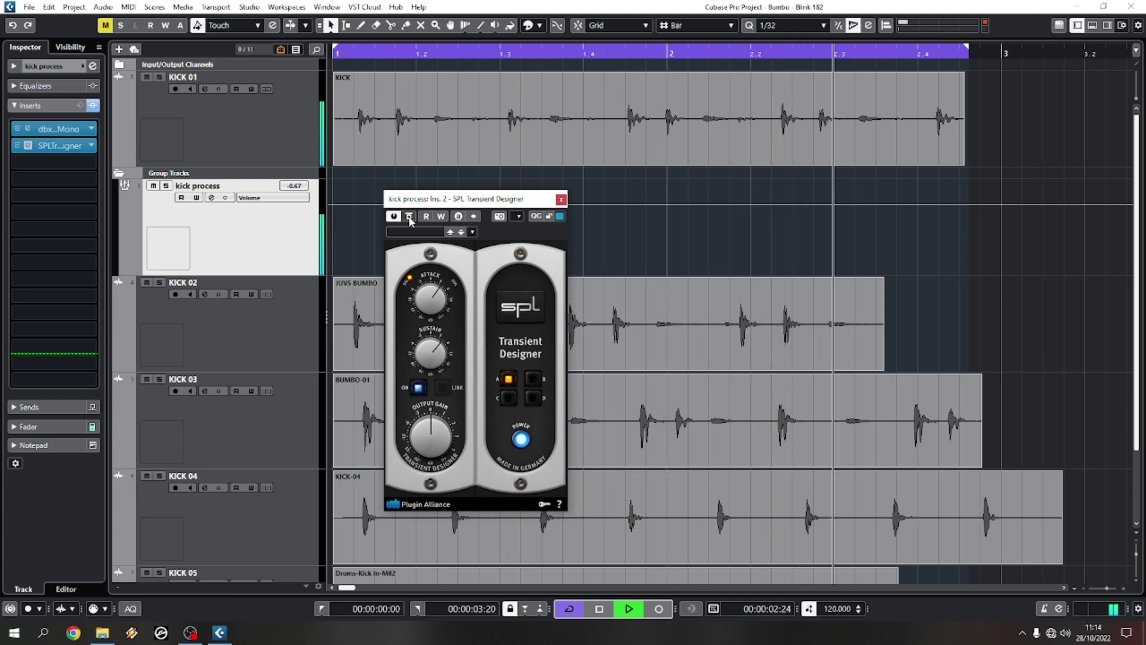
{"action": "left_click", "coordinate": [409, 217]}
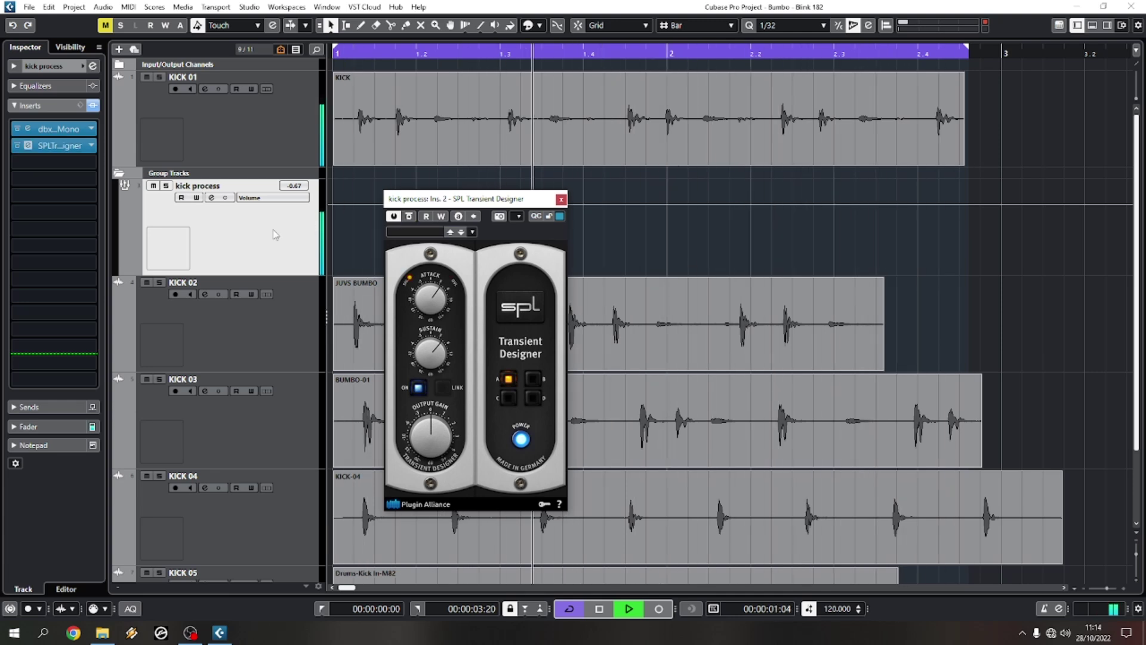
Lower the kick process fader to -3.05 during playback and compare Transient Designer bypassed and active again
{"action": "left_click", "coordinate": [33, 426]}
{"action": "mouse_move", "coordinate": [34, 242]}
{"action": "left_mouse_down"}
{"action": "mouse_move", "coordinate": [36, 275]}
{"action": "mouse_move", "coordinate": [33, 254]}
{"action": "left_mouse_up"}
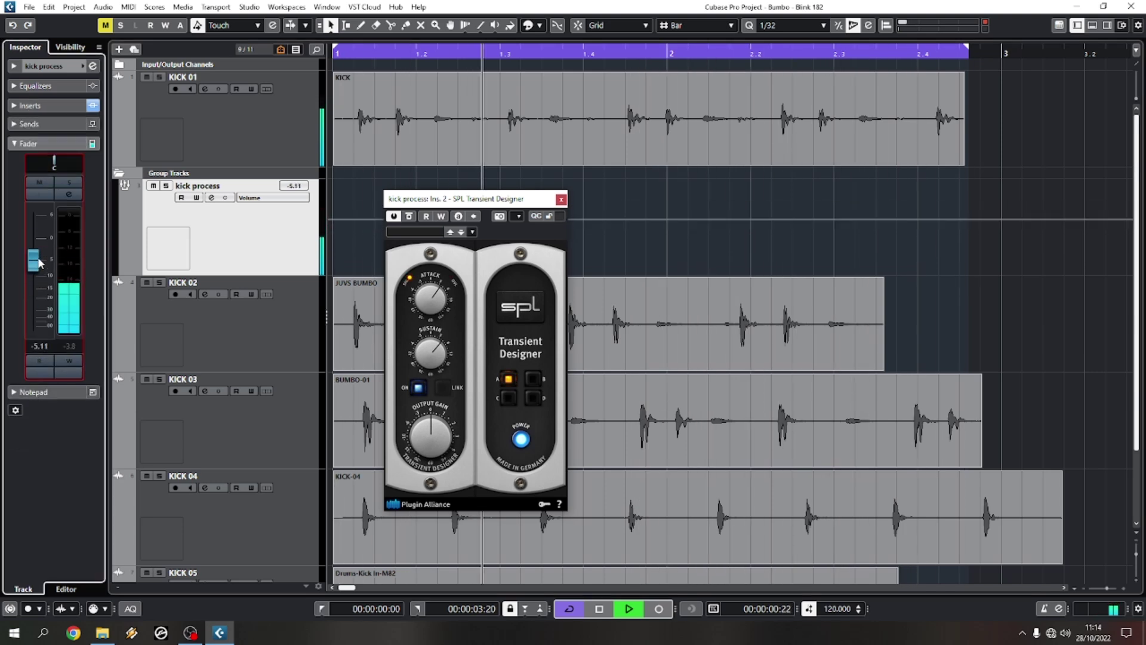
{"action": "left_click", "coordinate": [408, 216]}
{"action": "key", "text": "space"}
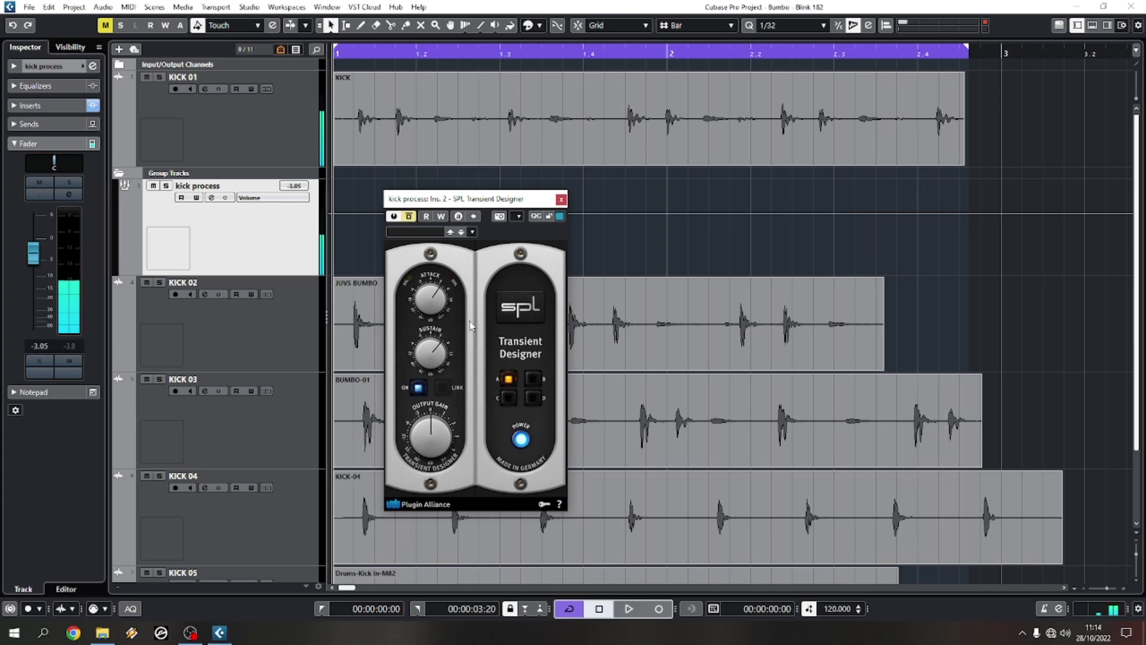
{"action": "left_click", "coordinate": [409, 216]}
Audition Transient Designer extremes: attack at minimum with sustain at maximum, and attack at maximum with sustain at minimum
{"action": "left_click_drag", "start_coordinate": [454, 199], "coordinate": [490, 189]}
{"action": "left_click_drag", "start_coordinate": [467, 299], "coordinate": [472, 291]}
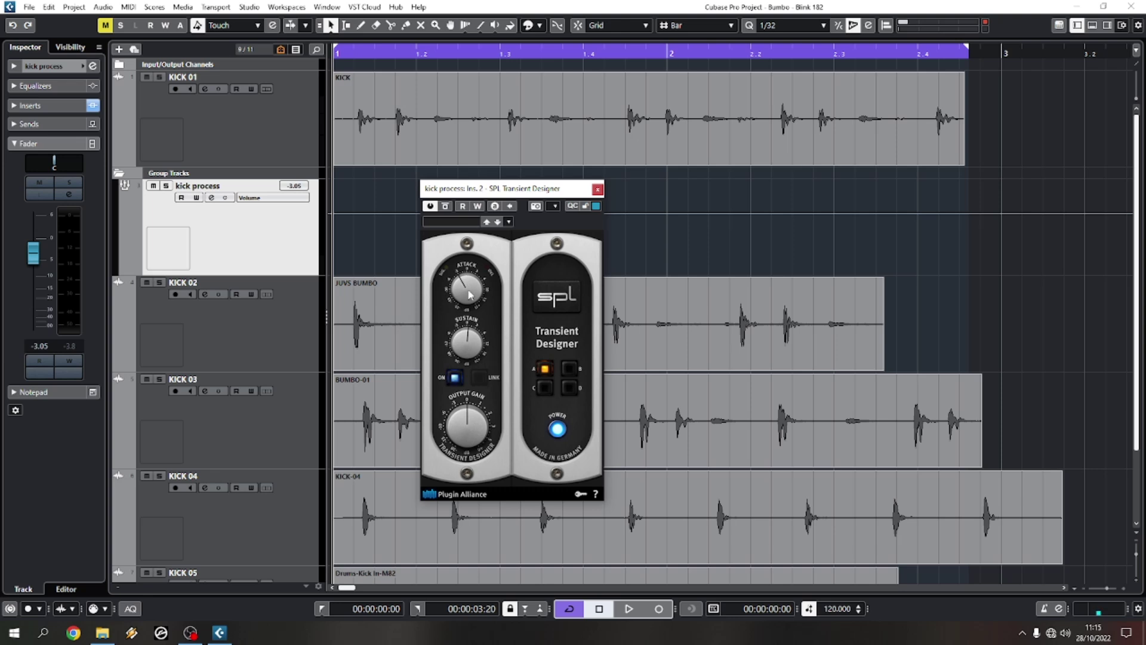
{"action": "left_click_drag", "start_coordinate": [474, 353], "coordinate": [494, 279]}
{"action": "key", "text": "space"}
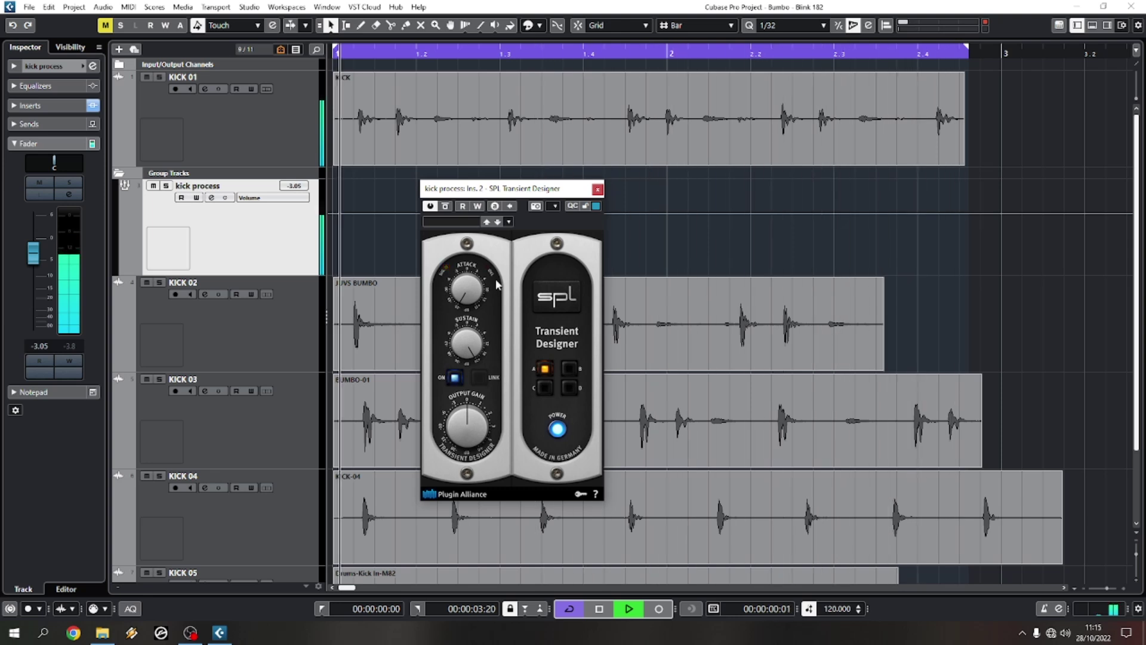
{"action": "key", "text": "space"}
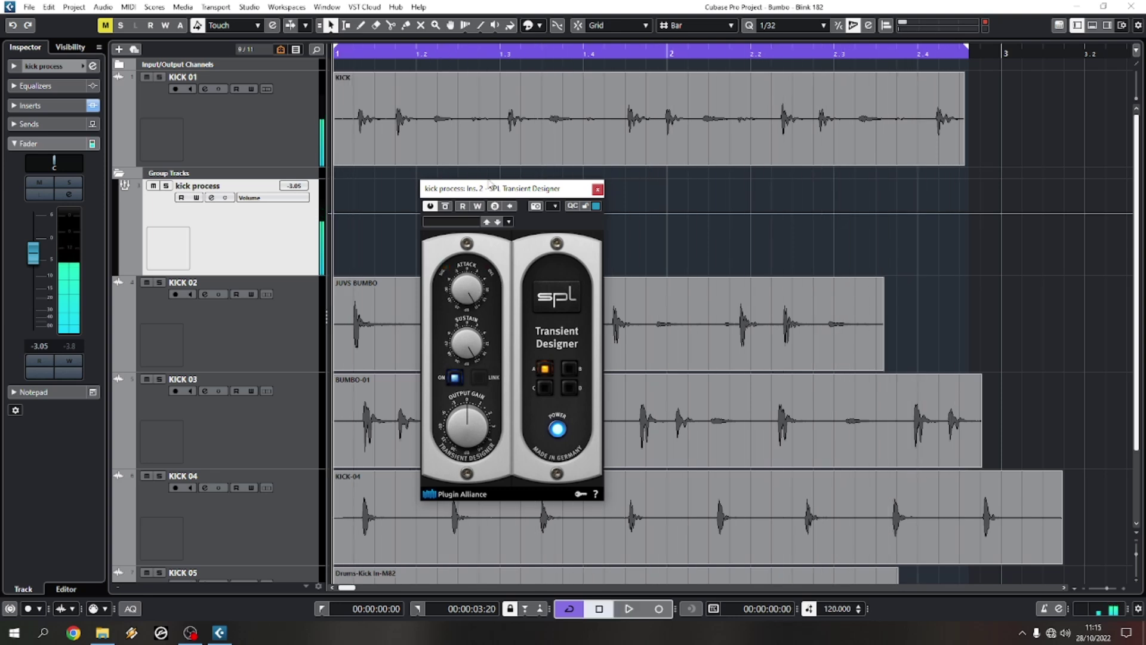
{"action": "key", "text": "space"}
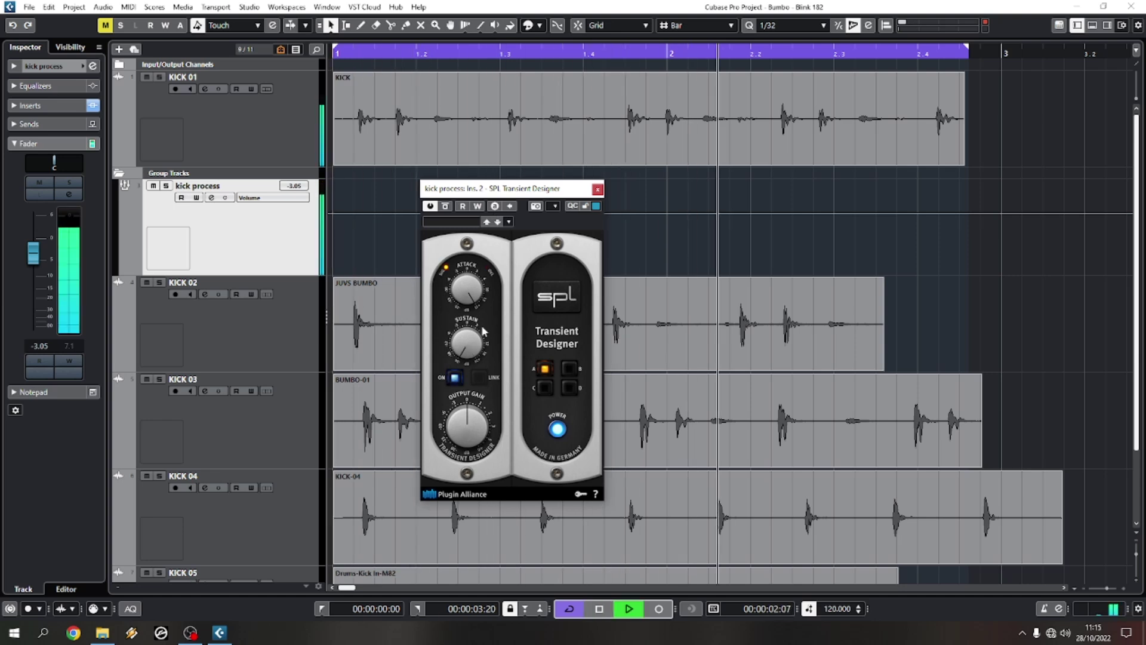
{"action": "key", "text": "space"}
Set the Transient Designer's attack and sustain moderately above centre and audition the kick loop
{"action": "left_click_drag", "start_coordinate": [485, 290], "coordinate": [472, 311]}
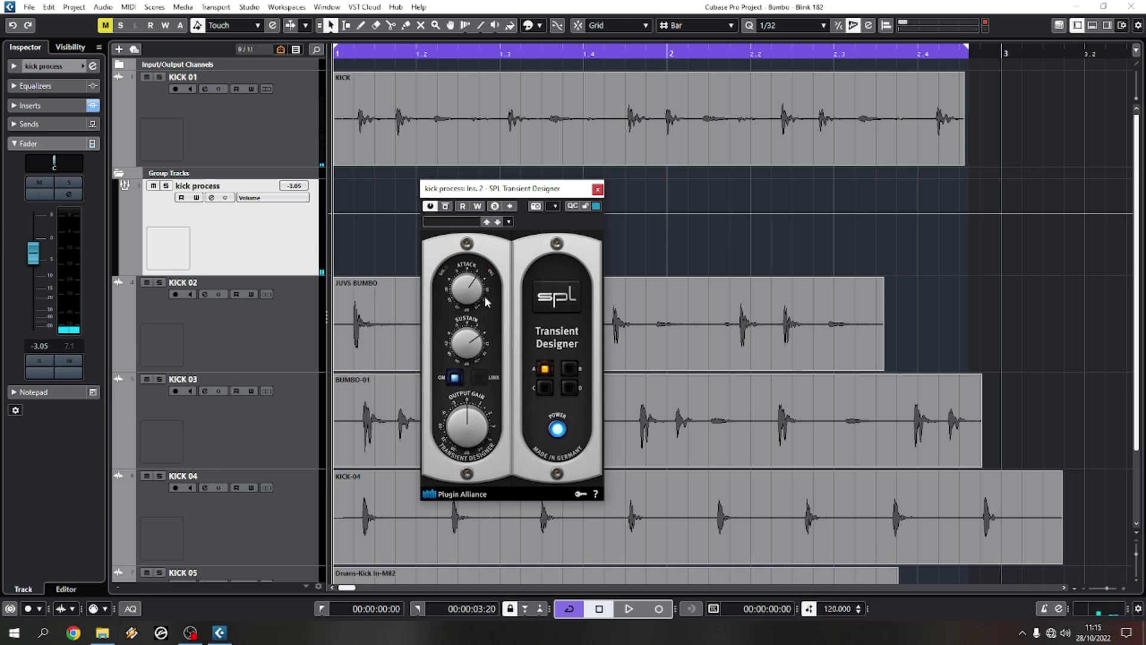
{"action": "key", "text": "space"}
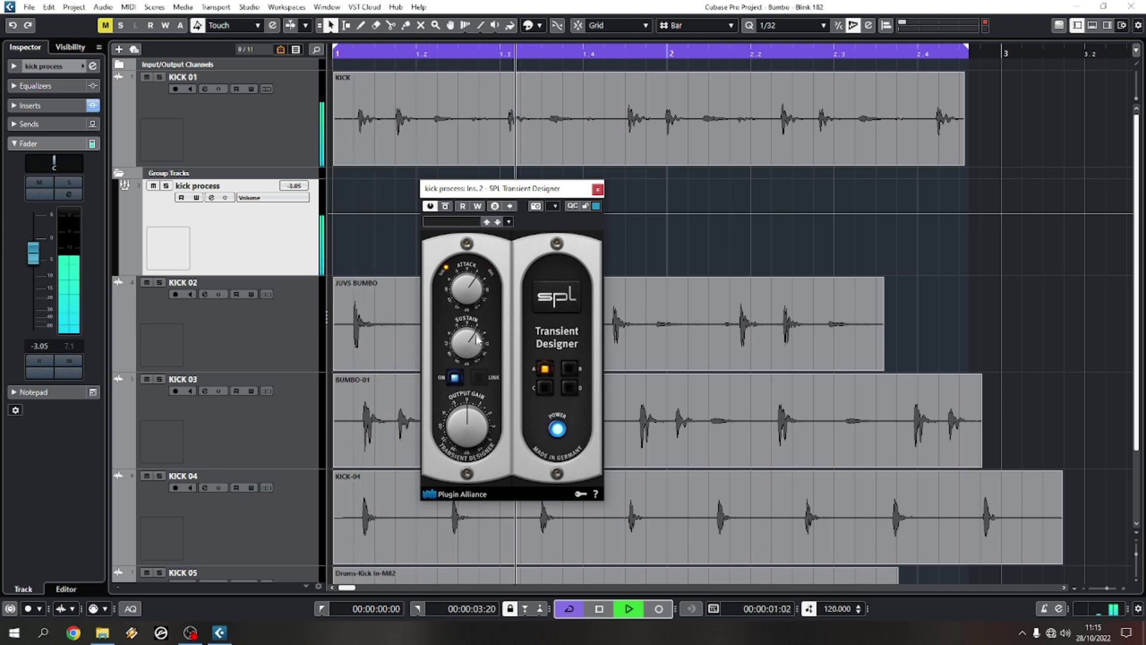
{"action": "key", "text": "space"}
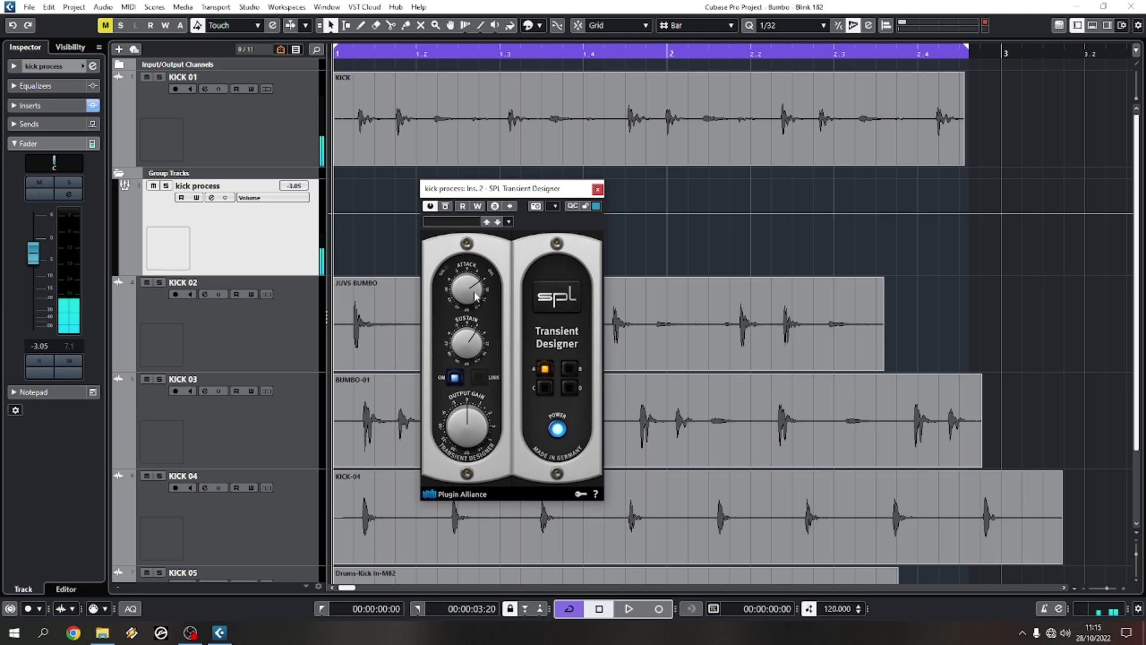
Audition the loop with Transient Designer sustain reduced below centre, and with sustain at minimum
{"action": "left_click_drag", "start_coordinate": [476, 345], "coordinate": [480, 375]}
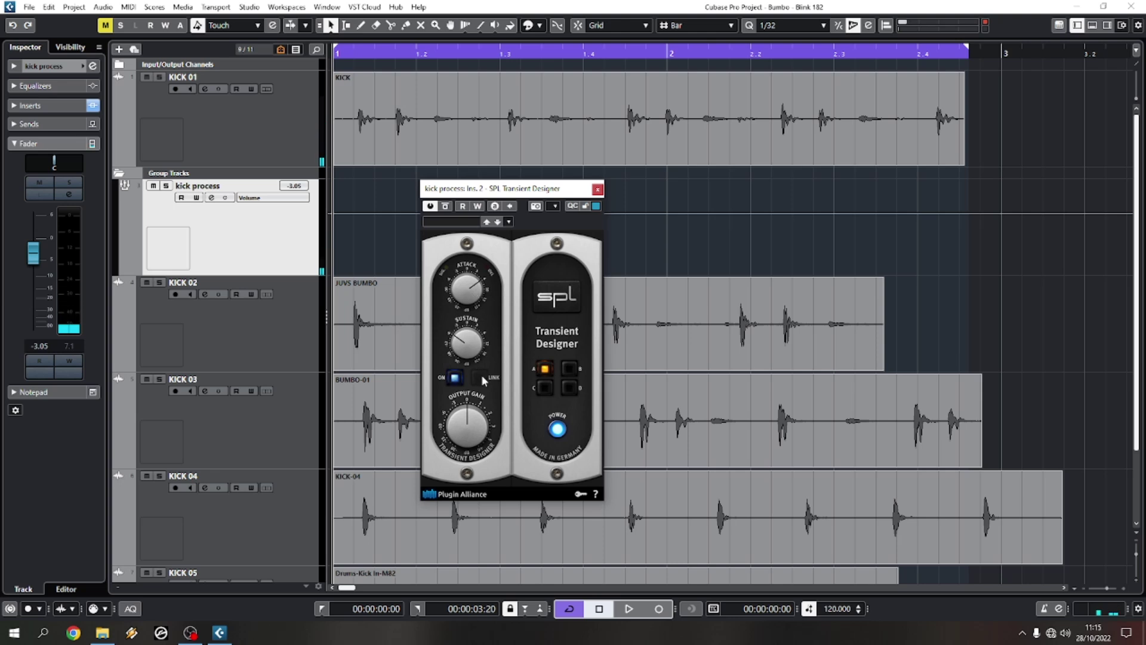
{"action": "key", "text": "space"}
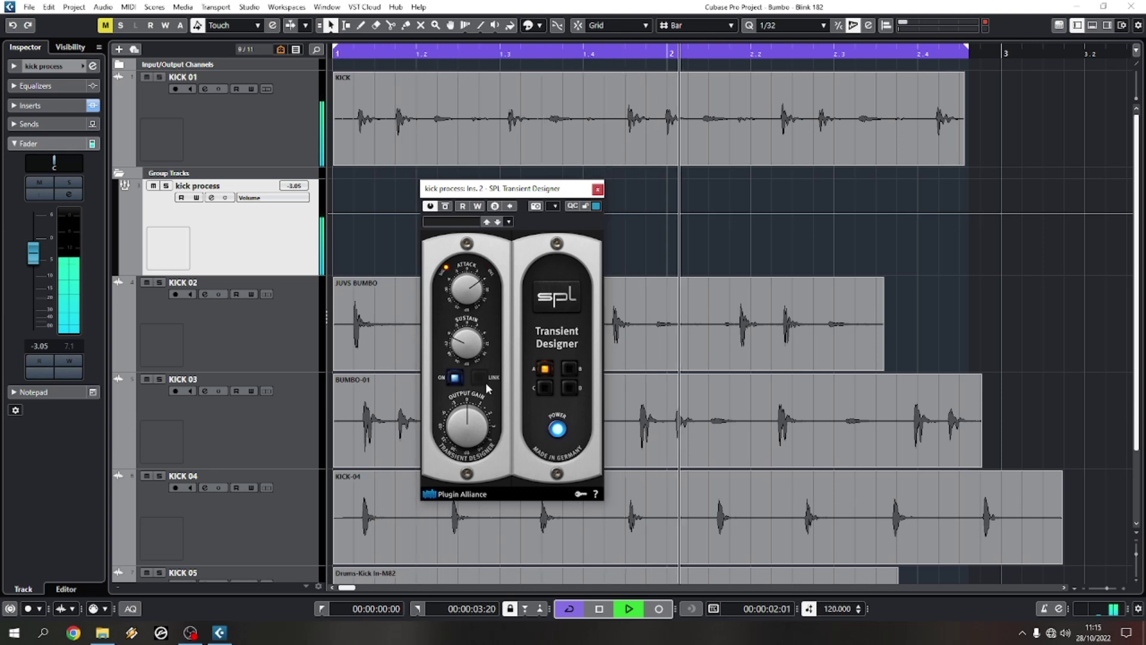
{"action": "key", "text": "space"}
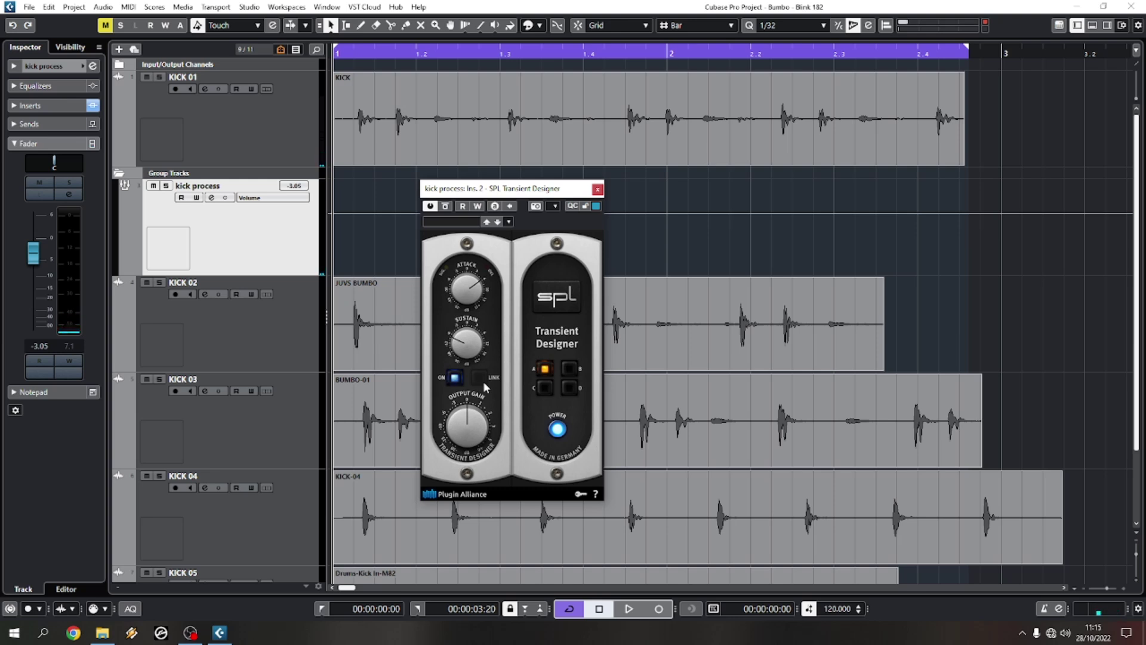
{"action": "left_click_drag", "start_coordinate": [466, 351], "coordinate": [483, 412]}
{"action": "key", "text": "space"}
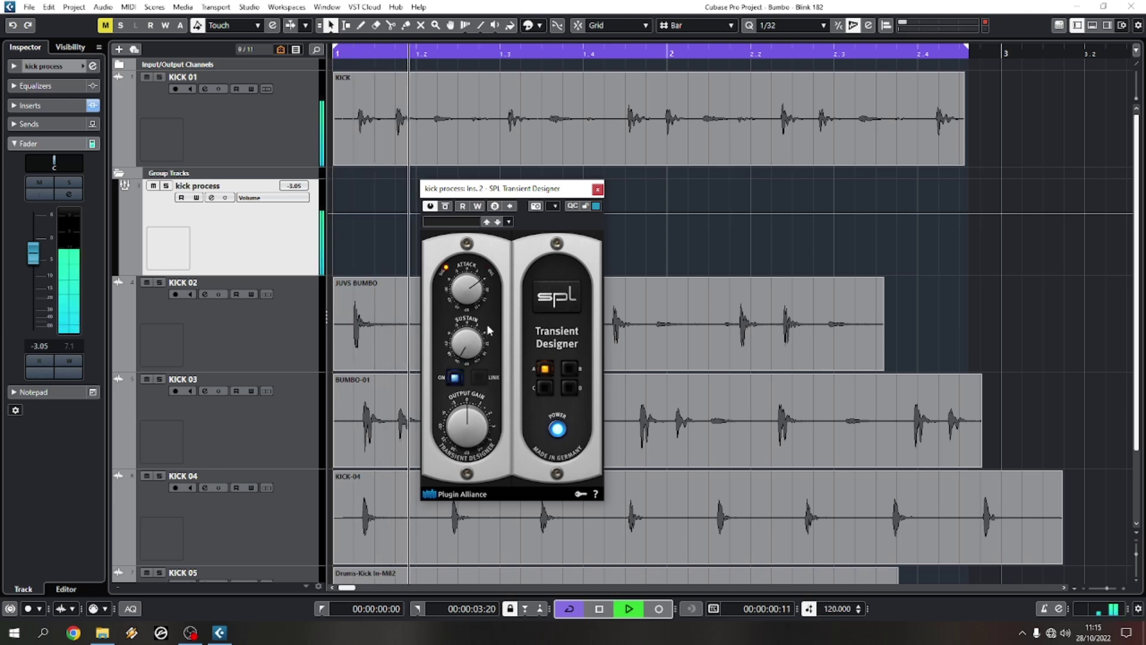
Restore moderately positive sustain and adjust attack in Transient Designer, audition the loop, and close the editor
{"action": "key", "text": "space"}
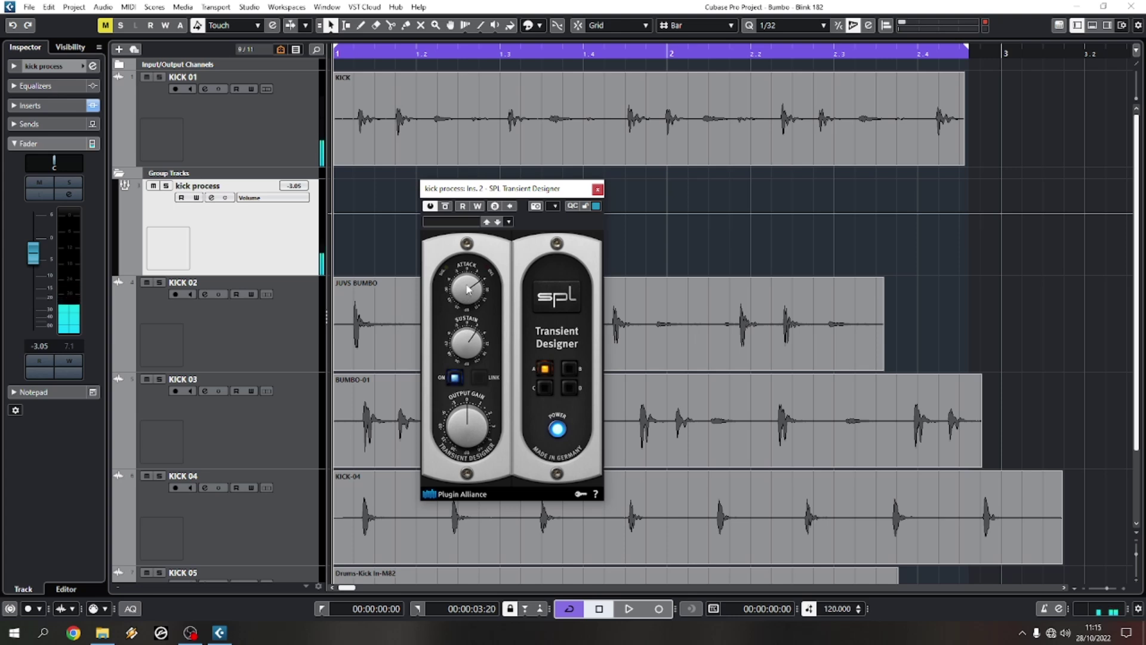
{"action": "key", "text": "space"}
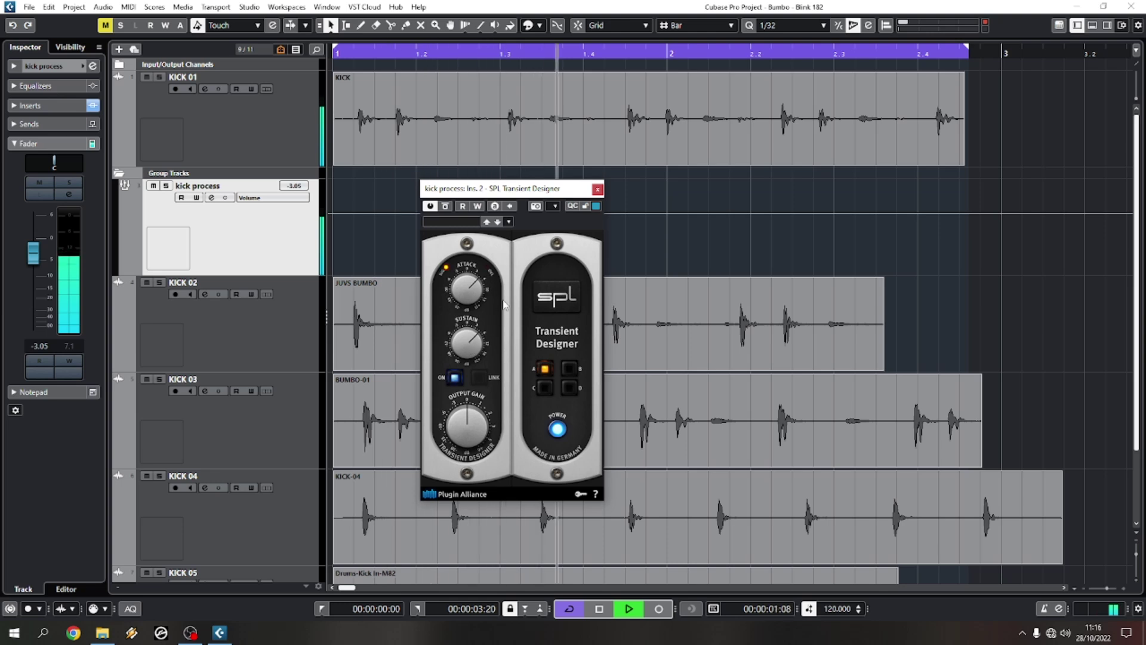
{"action": "left_click", "coordinate": [597, 189]}
{"action": "key", "text": "space"}
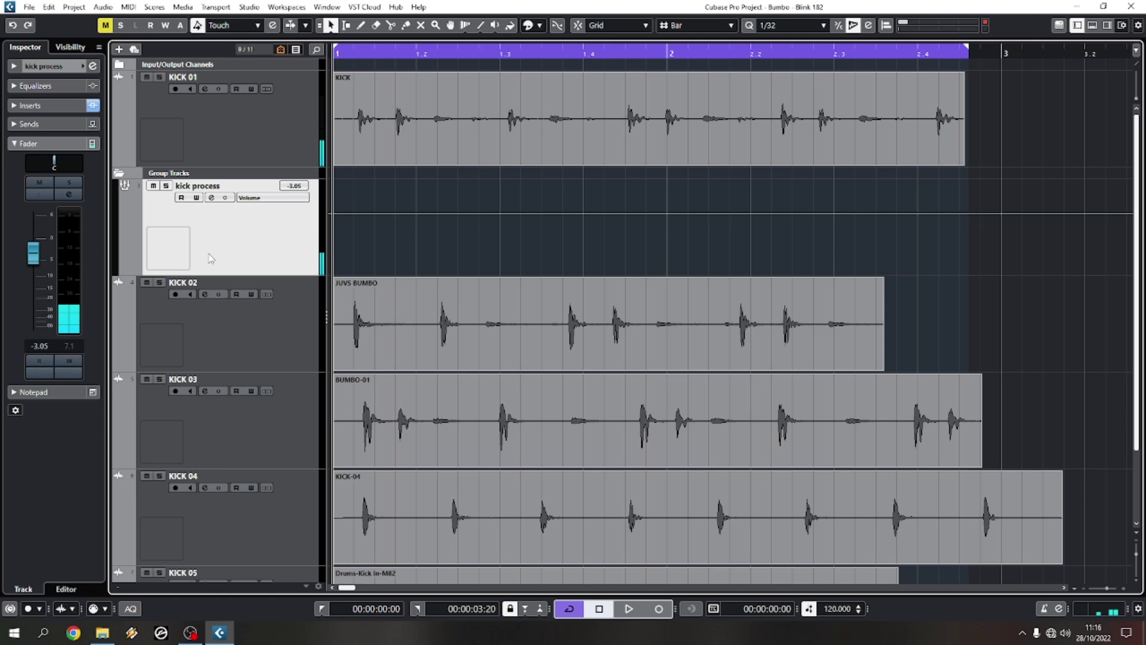
Check the L2 Stereo limiter on Stereo Out in the MixConsole and return to the project view
{"action": "key", "text": "F3"}
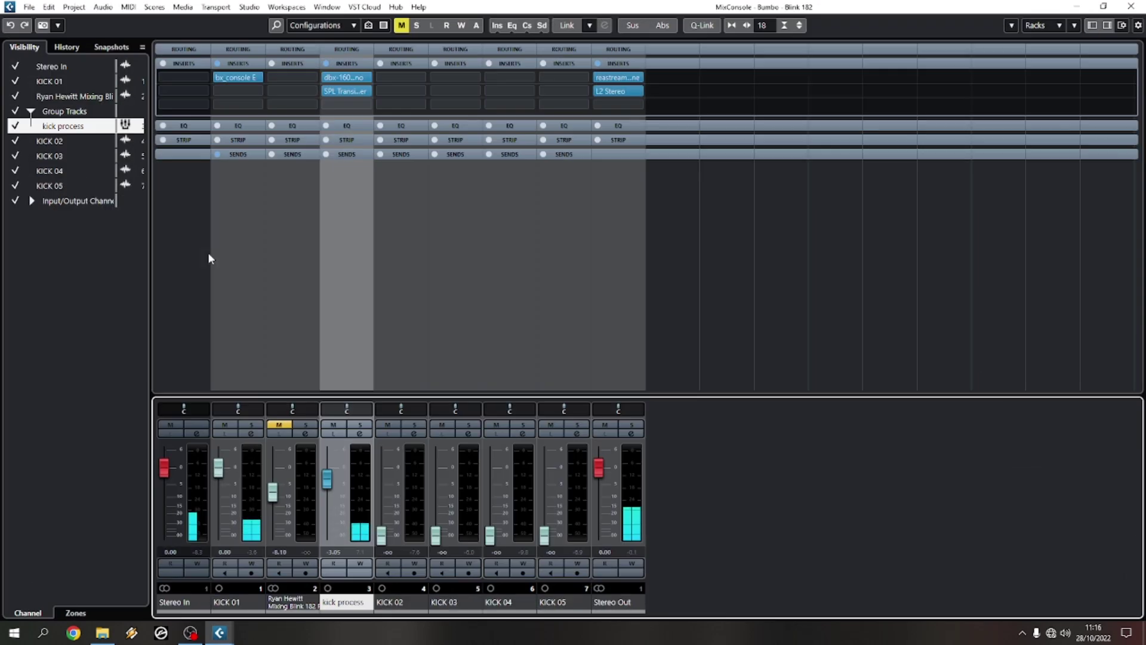
{"action": "left_click", "coordinate": [612, 92]}
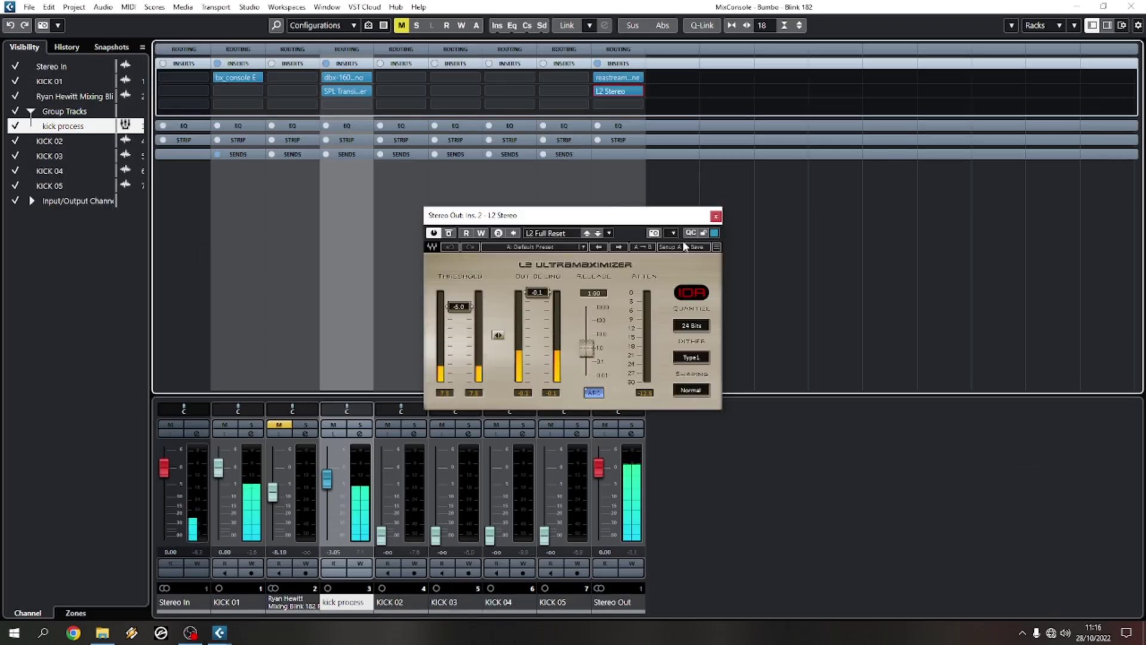
{"action": "left_click", "coordinate": [717, 216]}
{"action": "key", "text": "F3"}
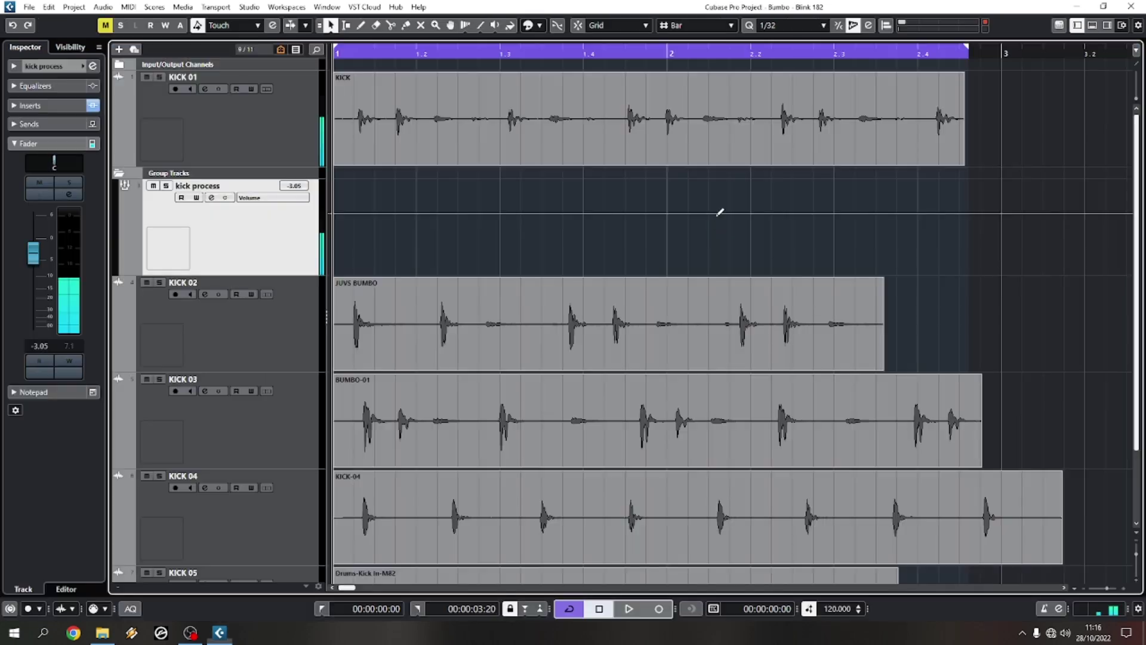
Compare the KICK 01 track with the kick process group, check KICK 01's inserts, and audition the kick loop
{"action": "left_click", "coordinate": [247, 122]}
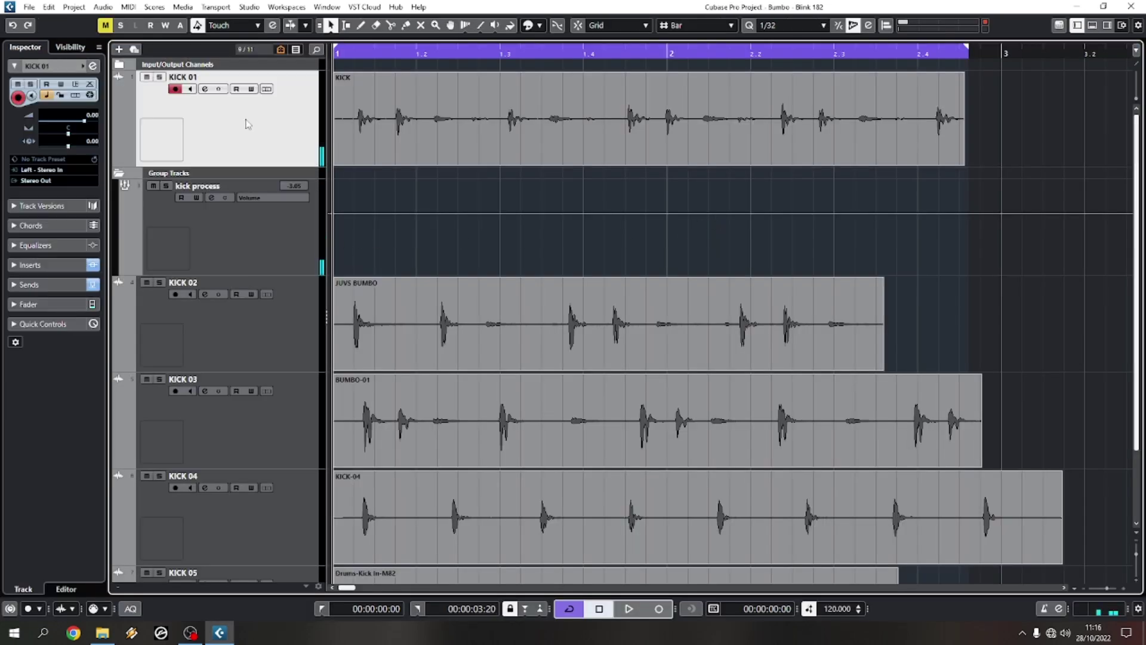
{"action": "left_click", "coordinate": [56, 264]}
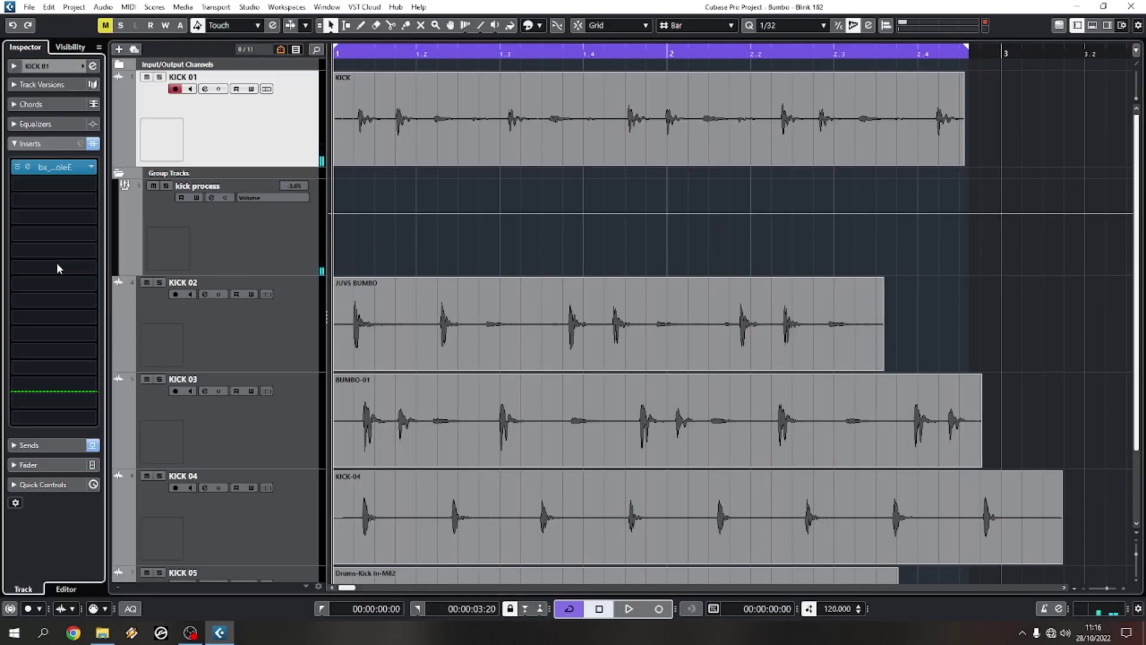
{"action": "left_click", "coordinate": [265, 229]}
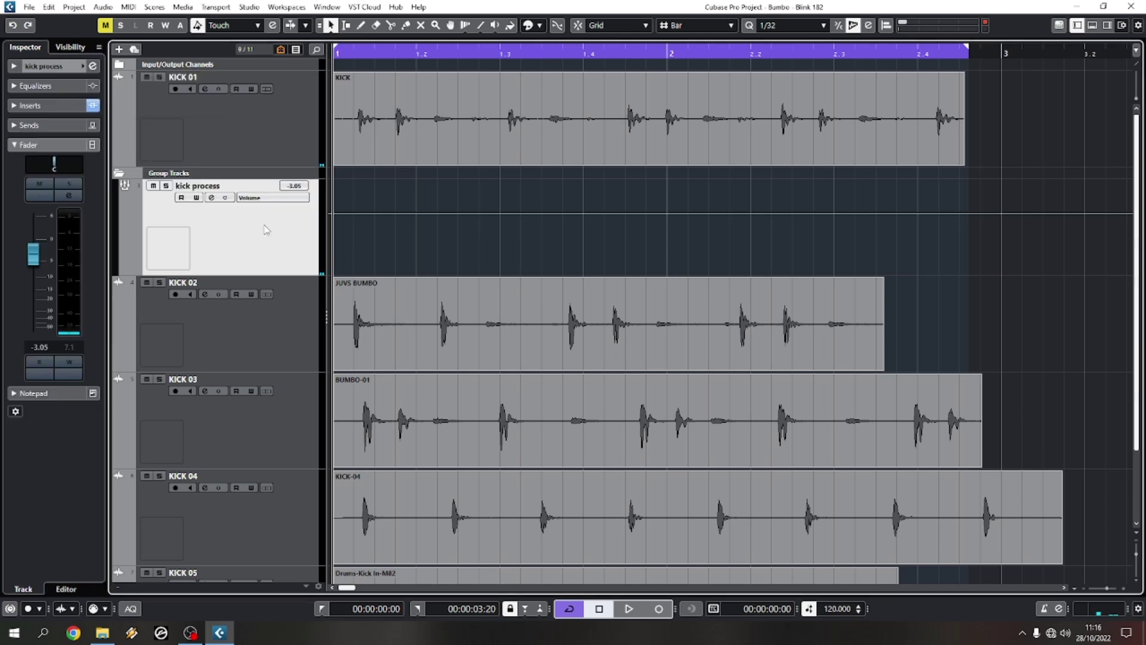
{"action": "left_click", "coordinate": [298, 110]}
{"action": "left_click", "coordinate": [430, 54]}
{"action": "key", "text": "space"}
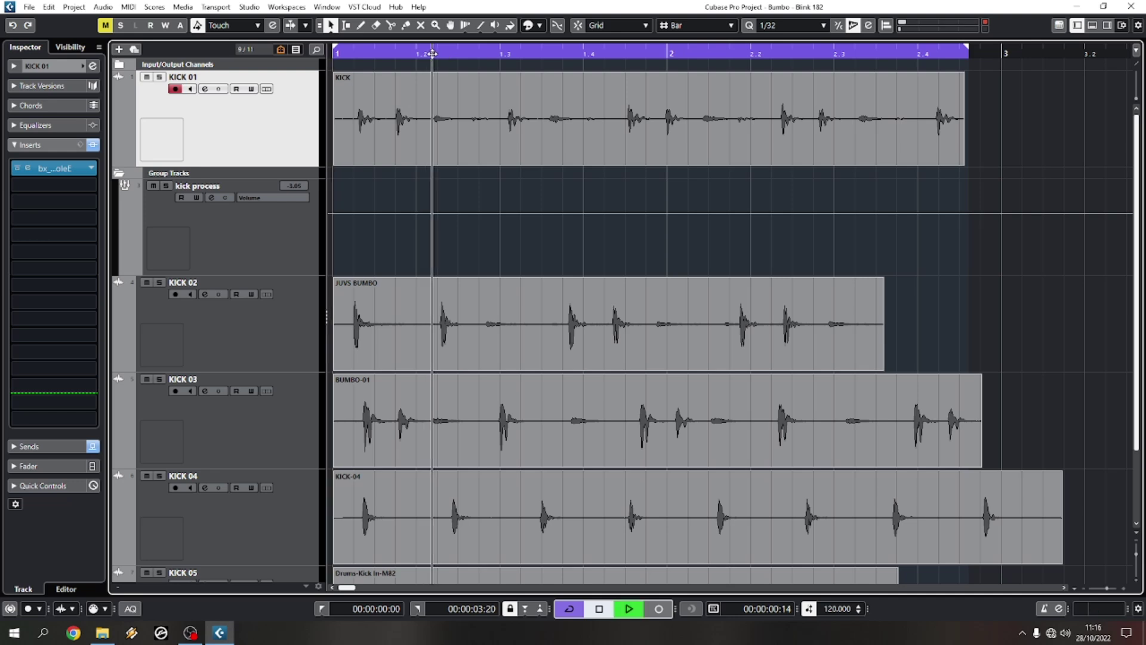
{"action": "left_click", "coordinate": [694, 52]}
{"action": "key", "text": "space"}
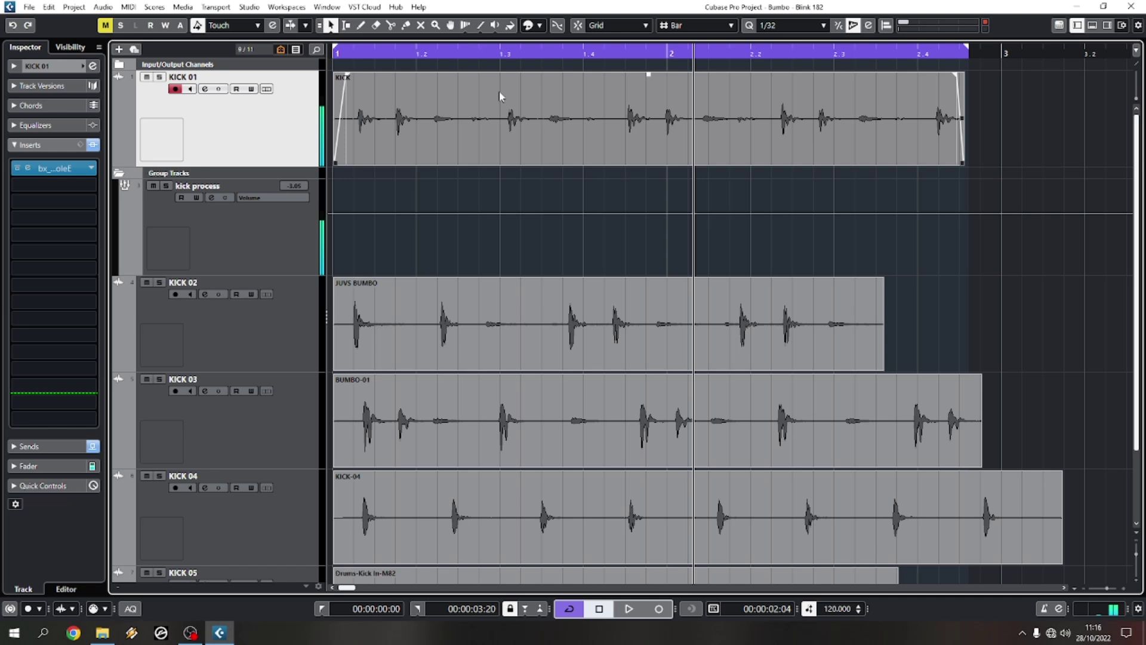
{"action": "left_click", "coordinate": [275, 233]}
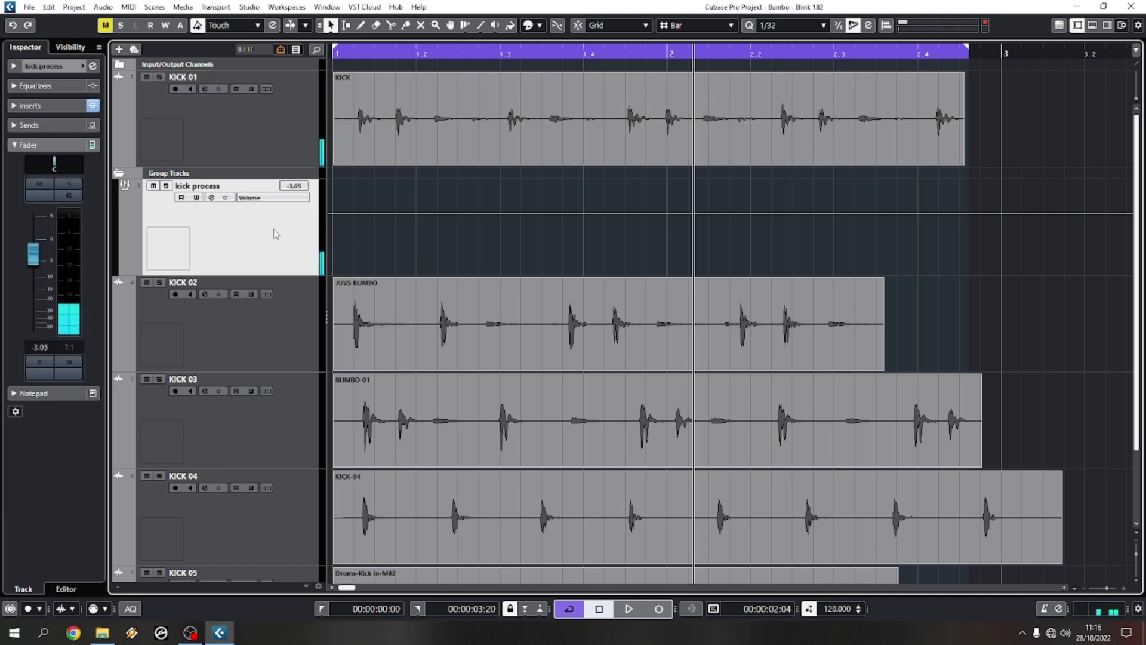
Add the Gate plug-in to KICK 01's second insert slot and place its editor over the project view
{"action": "left_click", "coordinate": [267, 138]}
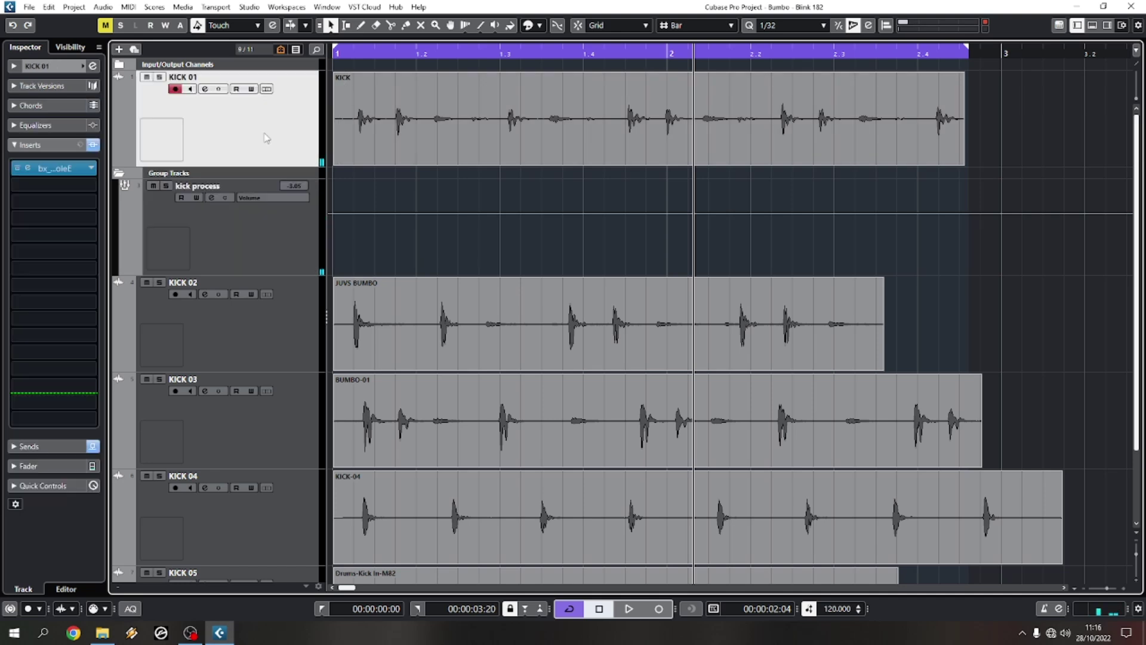
{"action": "left_click", "coordinate": [66, 191]}
{"action": "type", "text": "gat"}
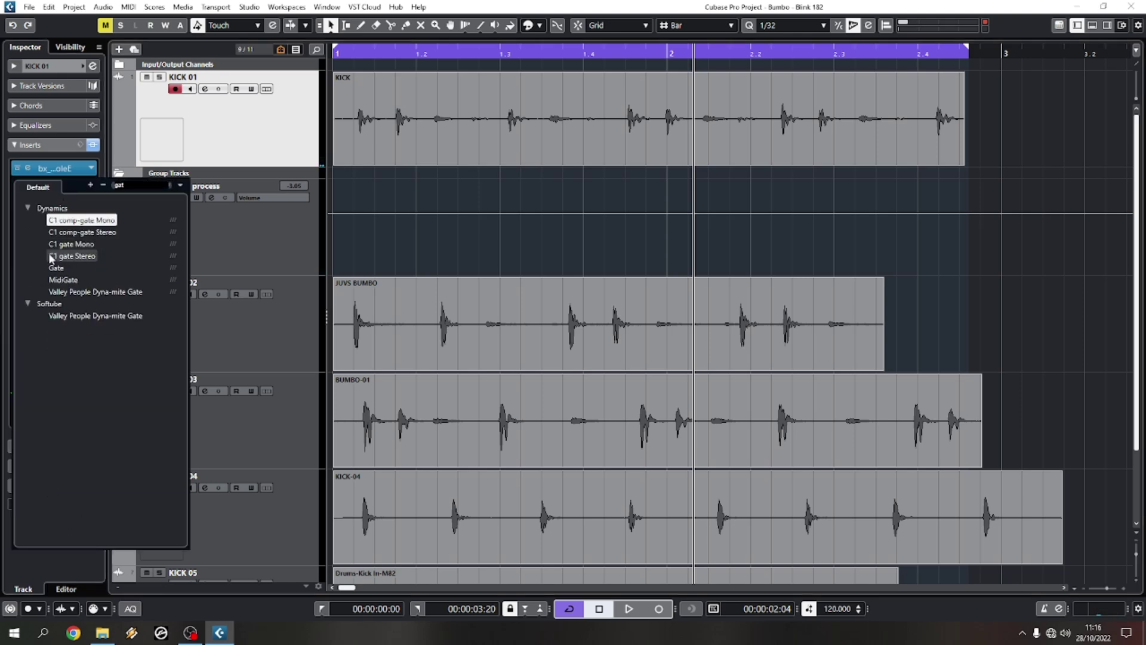
{"action": "left_click", "coordinate": [55, 268]}
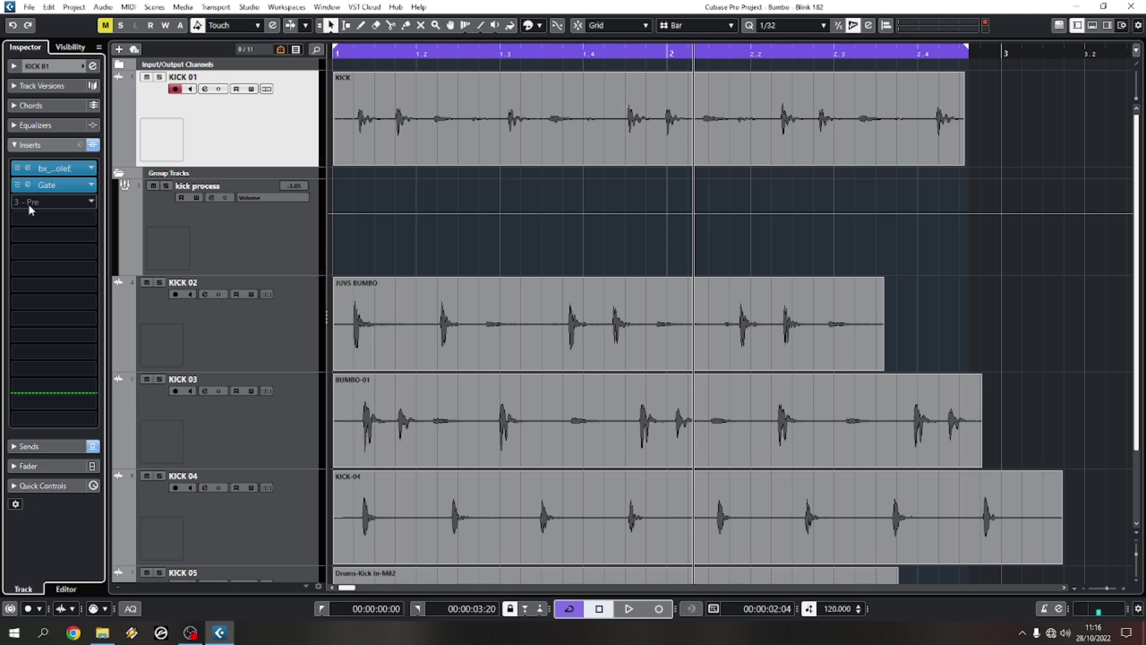
{"action": "left_click_drag", "start_coordinate": [587, 266], "coordinate": [538, 222]}
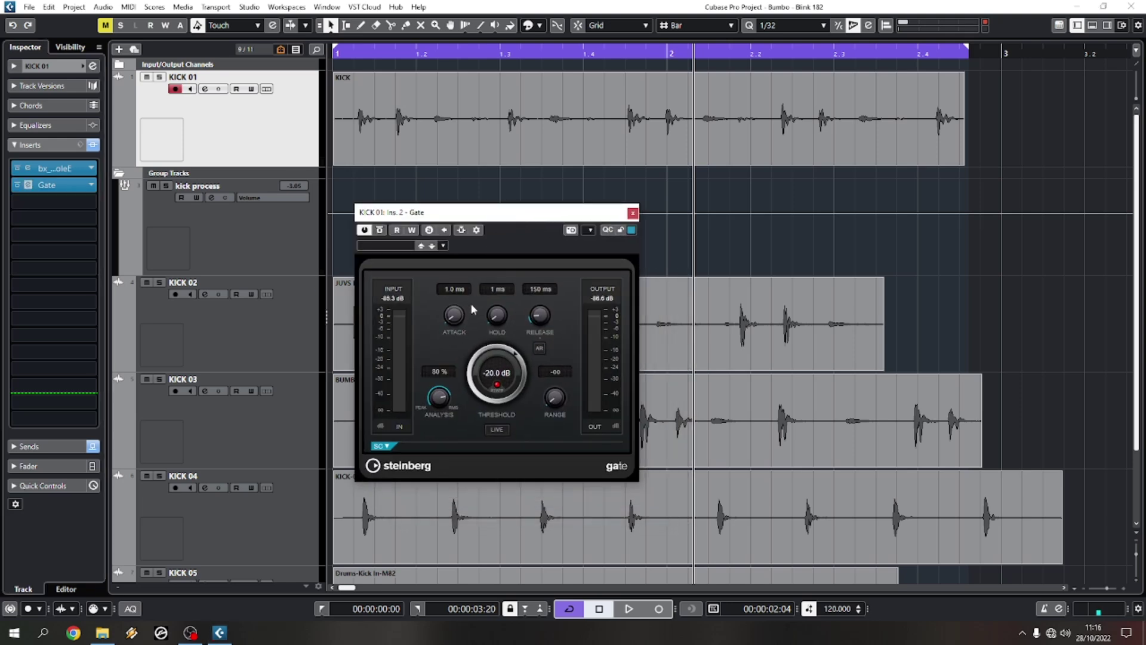
Set KICK 01's gate to 0.1 ms attack, 81 ms hold and 110 ms release, with threshold around -29 dB
{"action": "left_click_drag", "start_coordinate": [459, 314], "coordinate": [459, 334]}
{"action": "left_click_drag", "start_coordinate": [511, 361], "coordinate": [517, 373]}
{"action": "scroll", "coordinate": [501, 317], "scroll_direction": "down", "scroll_amount": 2}
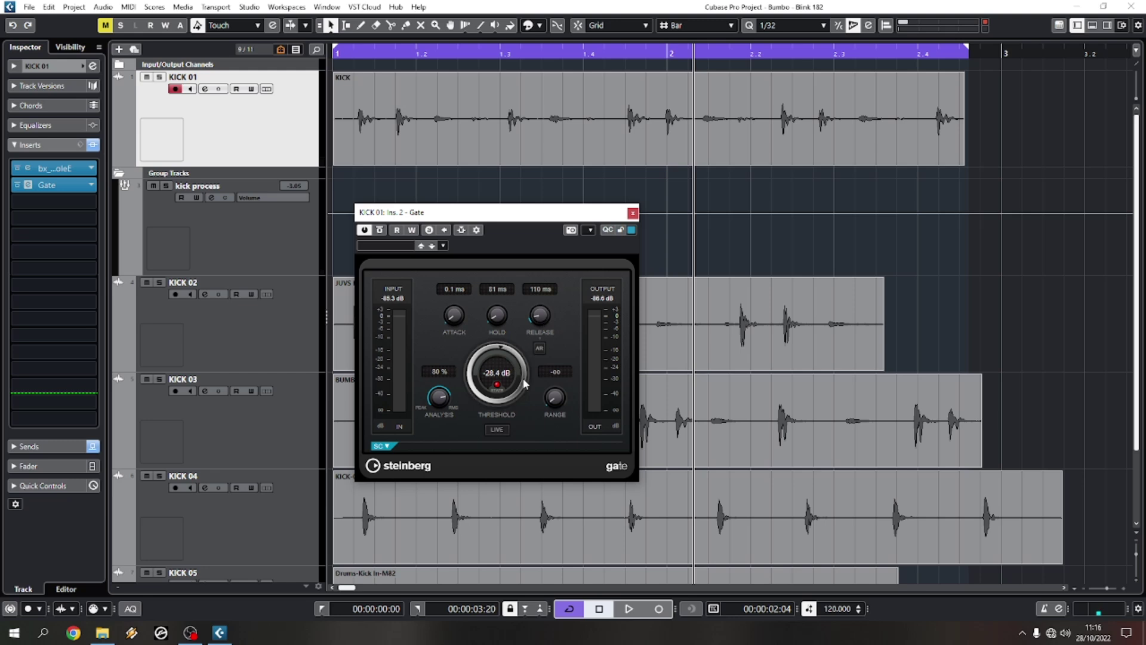
Audition the loop while fine-tuning the gate threshold to about -29.6 dB, close its editor, and stop playback
{"action": "key", "text": "space"}
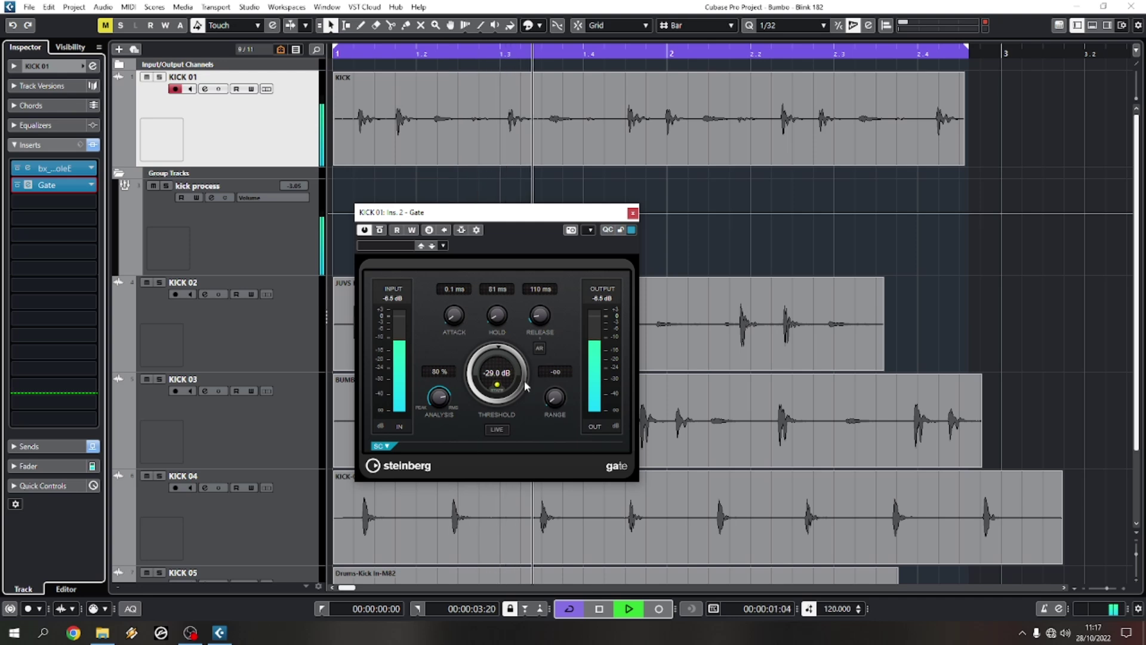
{"action": "scroll", "coordinate": [525, 385], "scroll_direction": "up", "scroll_amount": 3}
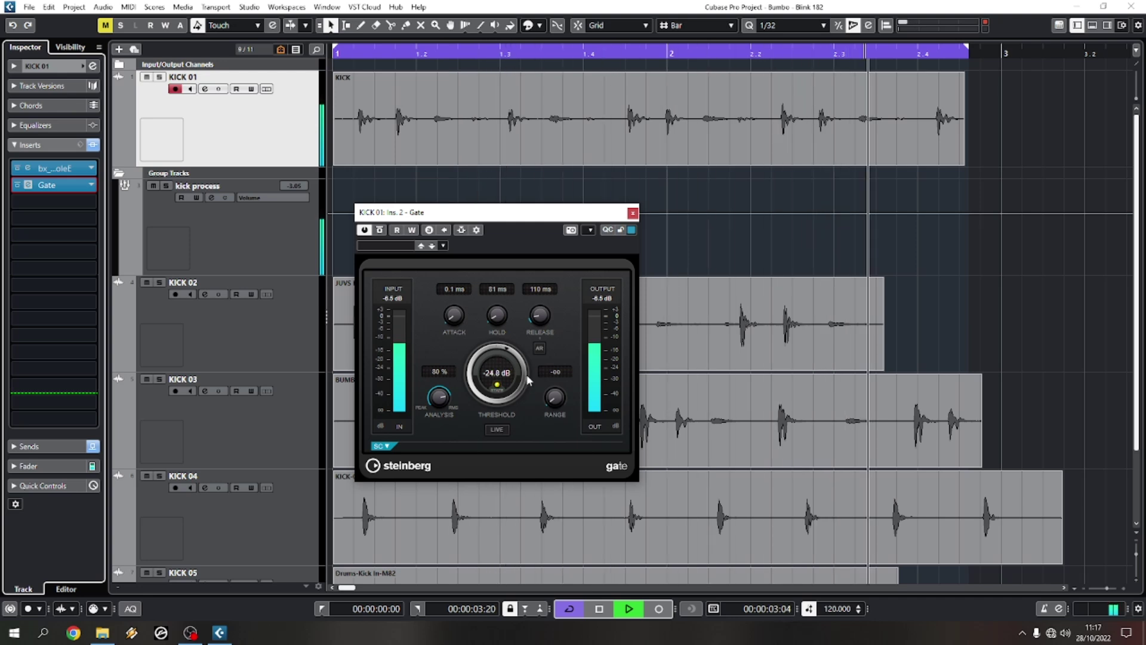
{"action": "scroll", "coordinate": [525, 385], "scroll_direction": "down", "scroll_amount": 2}
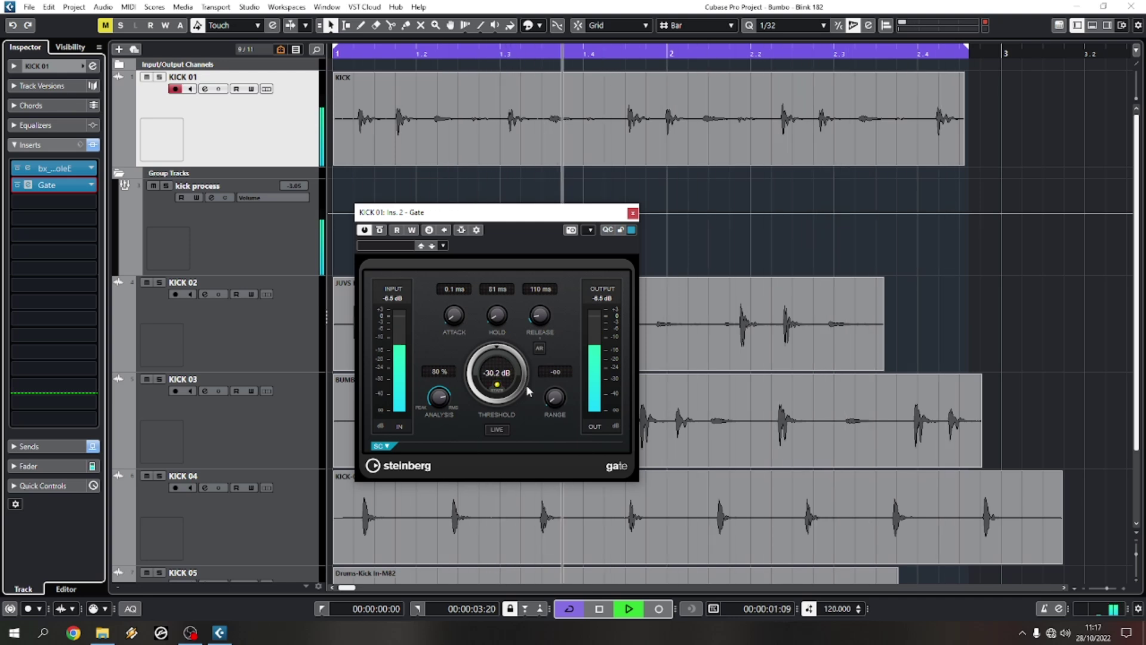
{"action": "scroll", "coordinate": [524, 383], "scroll_direction": "up", "scroll_amount": 1}
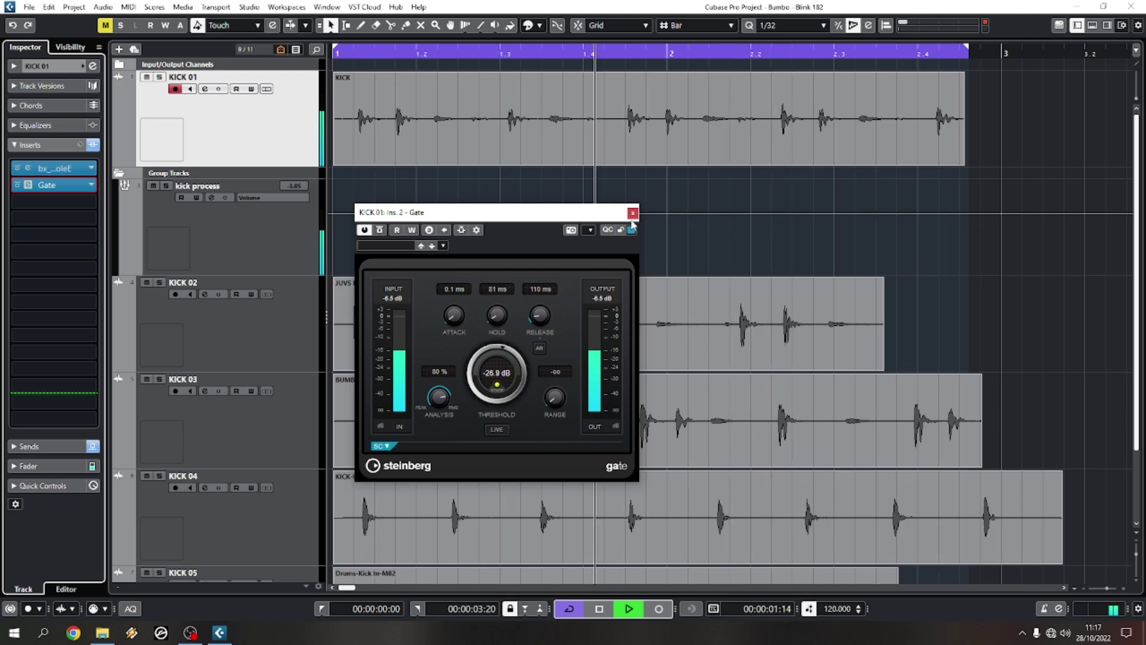
{"action": "scroll", "coordinate": [523, 366], "scroll_direction": "down", "scroll_amount": 3}
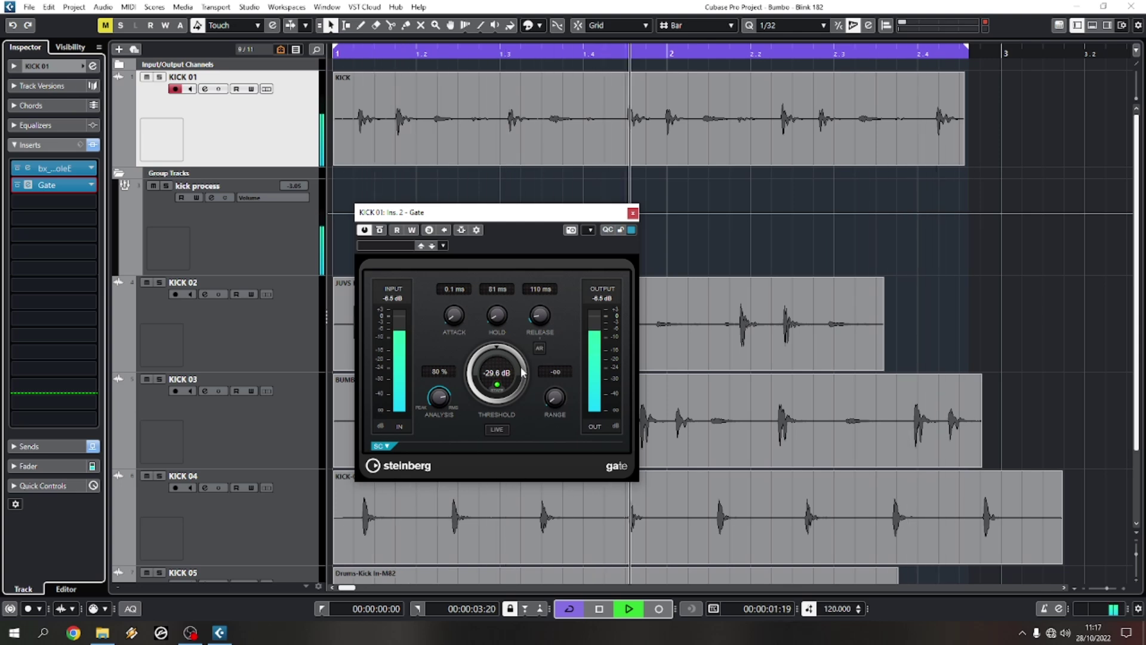
{"action": "left_click", "coordinate": [632, 213]}
{"action": "key", "text": "space"}
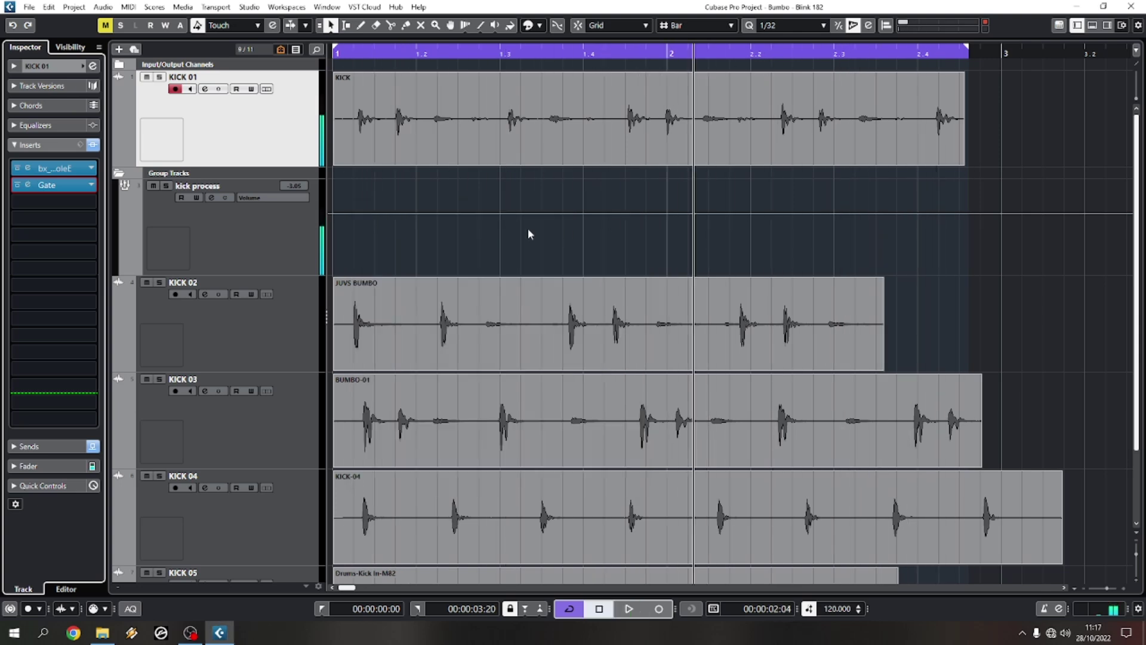
Add SPL Vitalizer MK2-T to the kick process group's third insert slot and show its editor
{"action": "left_click", "coordinate": [272, 264]}
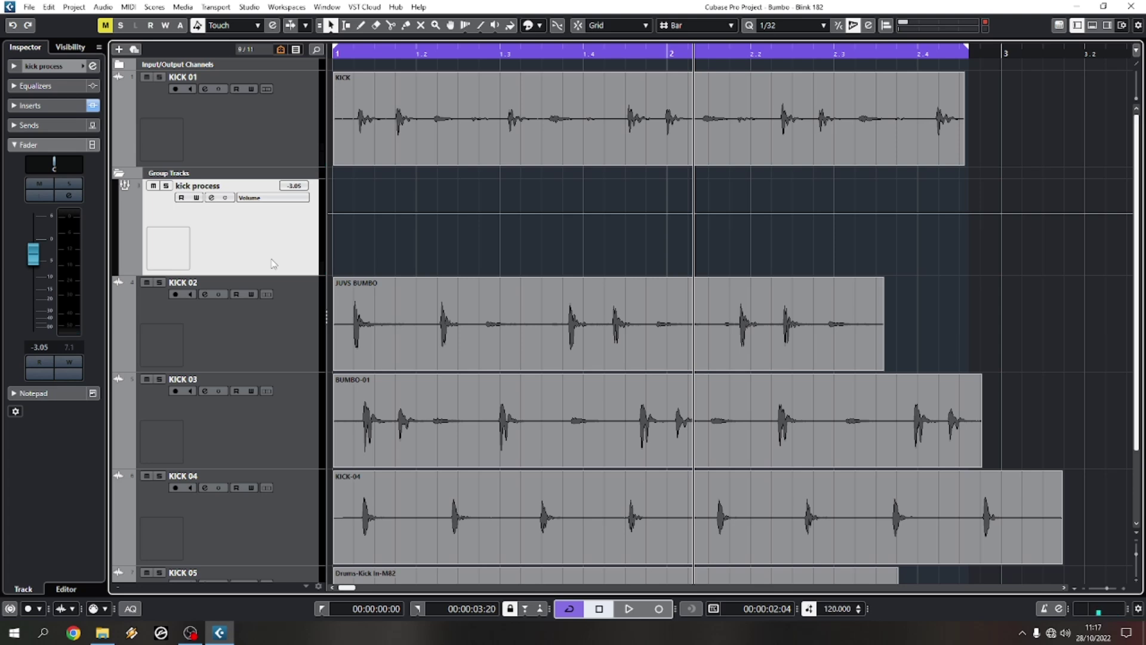
{"action": "left_click", "coordinate": [51, 107]}
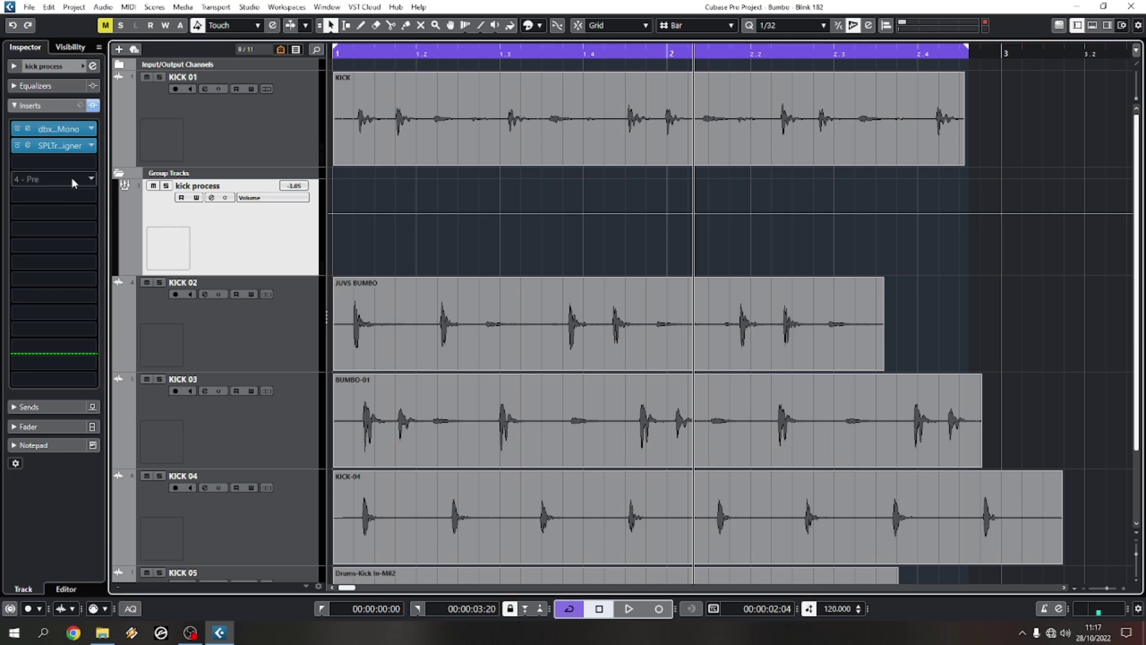
{"action": "left_click", "coordinate": [65, 163]}
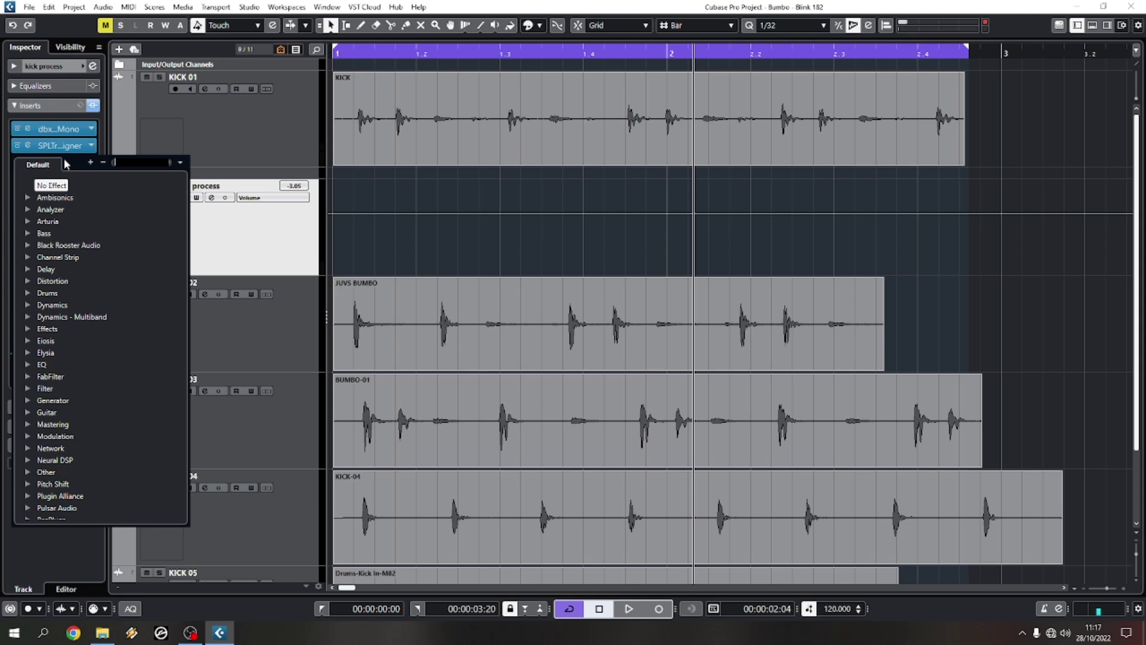
{"action": "type", "text": "vita"}
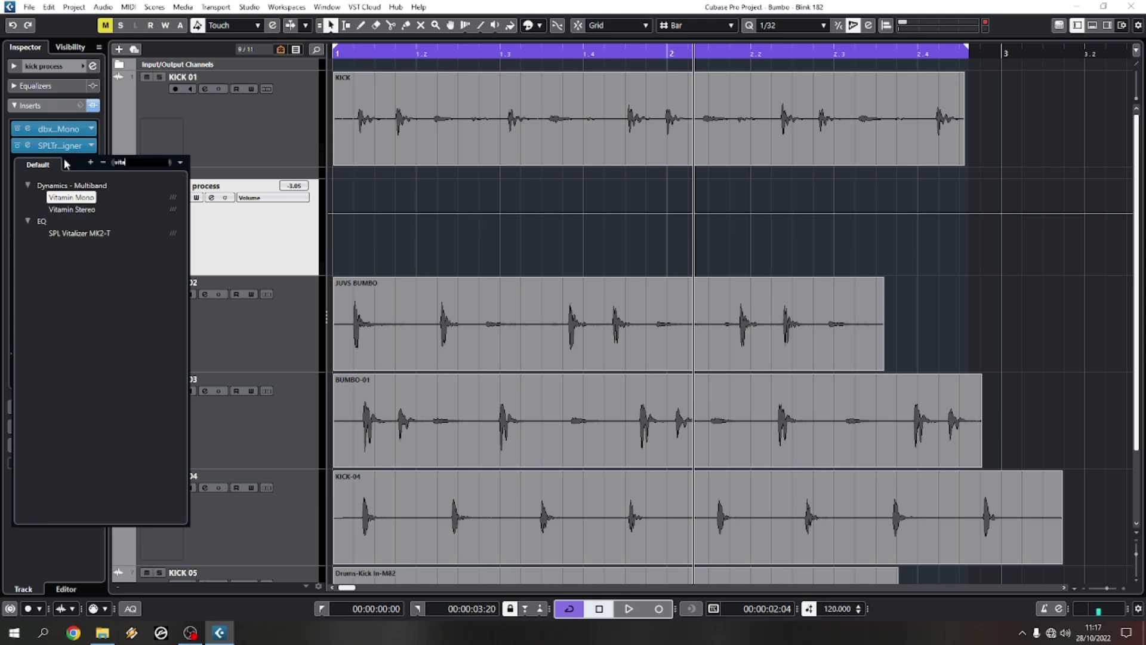
{"action": "left_click", "coordinate": [80, 234]}
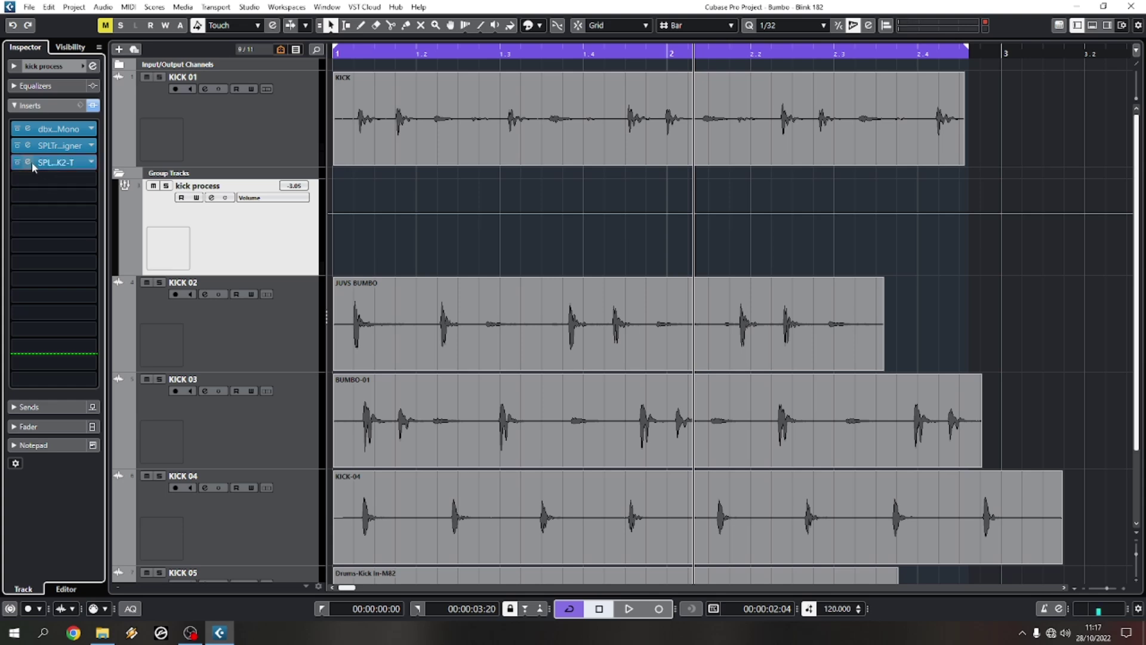
{"action": "left_click", "coordinate": [30, 163]}
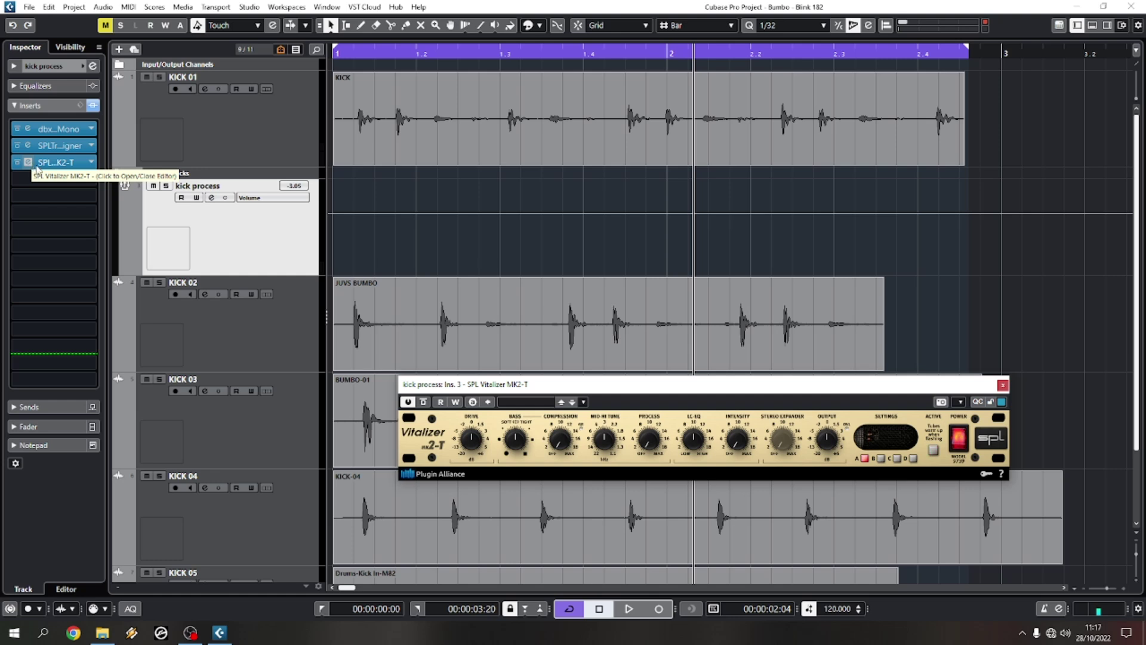
Add Aphex Vintage Exciter Mono to the kick process group's fourth insert slot and arrange its editor above the Vitalizer's
{"action": "left_click", "coordinate": [53, 179]}
{"action": "type", "text": "exc"}
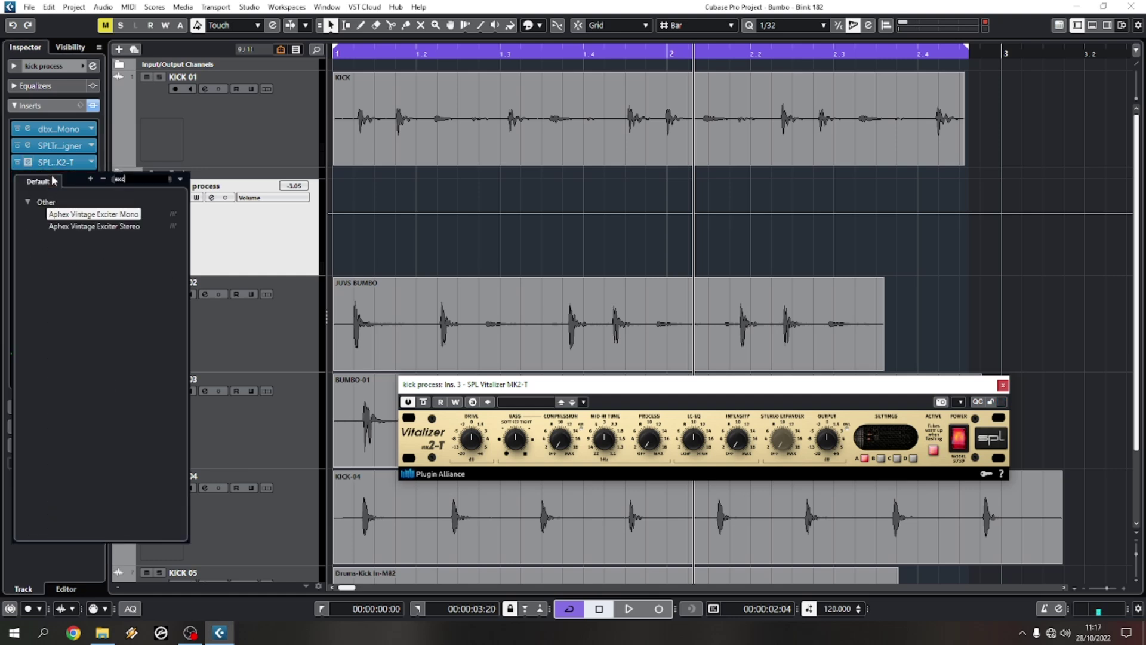
{"action": "left_click", "coordinate": [76, 213]}
{"action": "left_click_drag", "start_coordinate": [418, 291], "coordinate": [641, 275]}
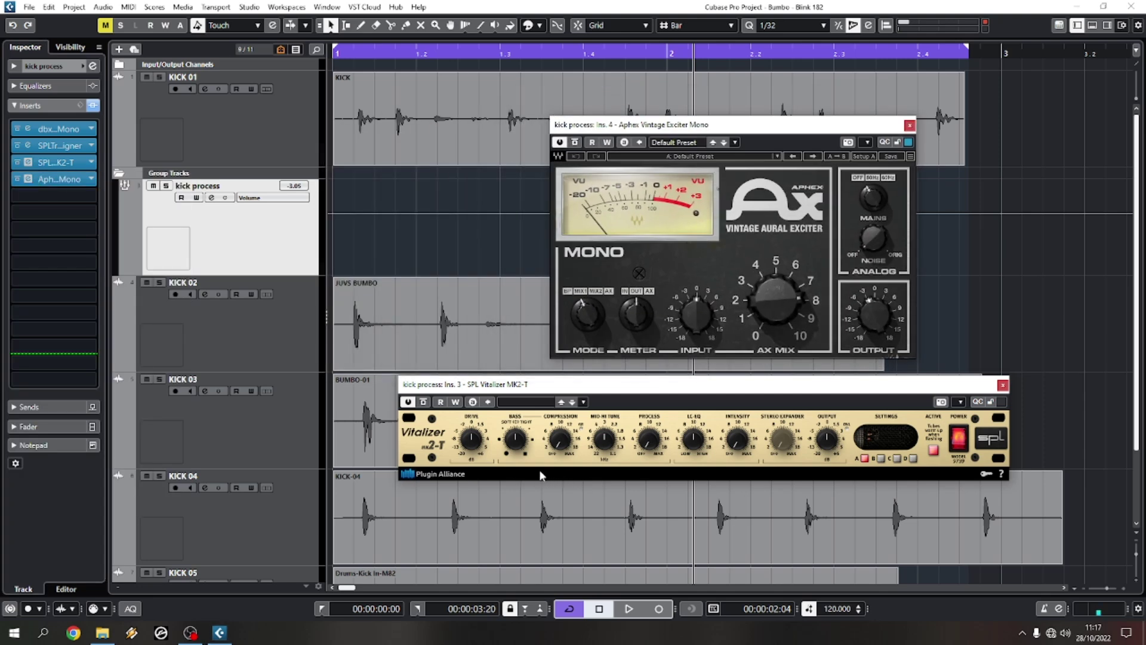
{"action": "mouse_move", "coordinate": [753, 387]}
{"action": "left_mouse_down"}
{"action": "mouse_move", "coordinate": [790, 374]}
{"action": "mouse_move", "coordinate": [774, 380]}
{"action": "left_mouse_up"}
{"action": "mouse_move", "coordinate": [764, 130]}
{"action": "left_mouse_down"}
{"action": "mouse_move", "coordinate": [735, 147]}
{"action": "mouse_move", "coordinate": [750, 142]}
{"action": "left_mouse_up"}
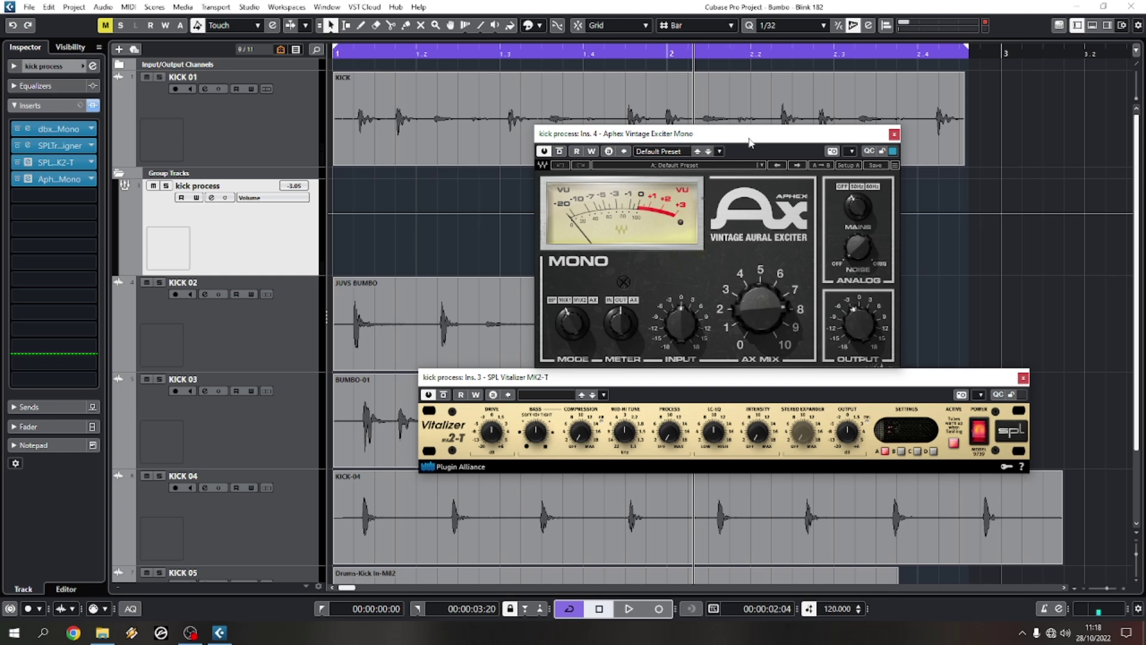
Load J37 Mono in the kick process group's fifth insert slot and close its editor
{"action": "left_click", "coordinate": [71, 197]}
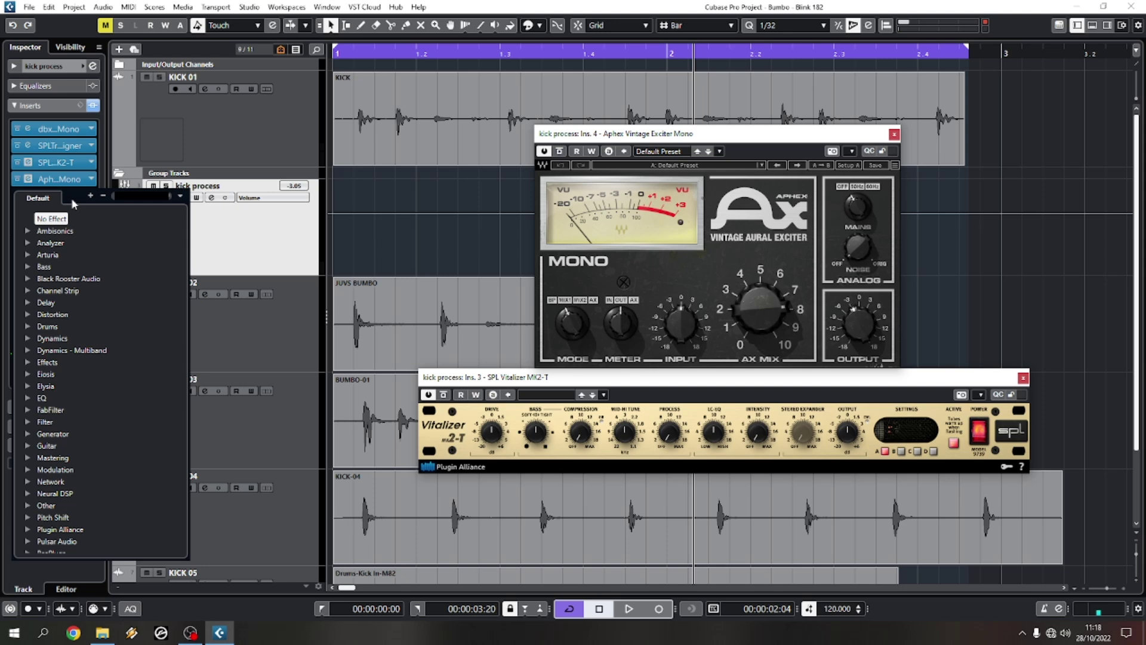
{"action": "type", "text": "clip"}
{"action": "key", "text": "Escape"}
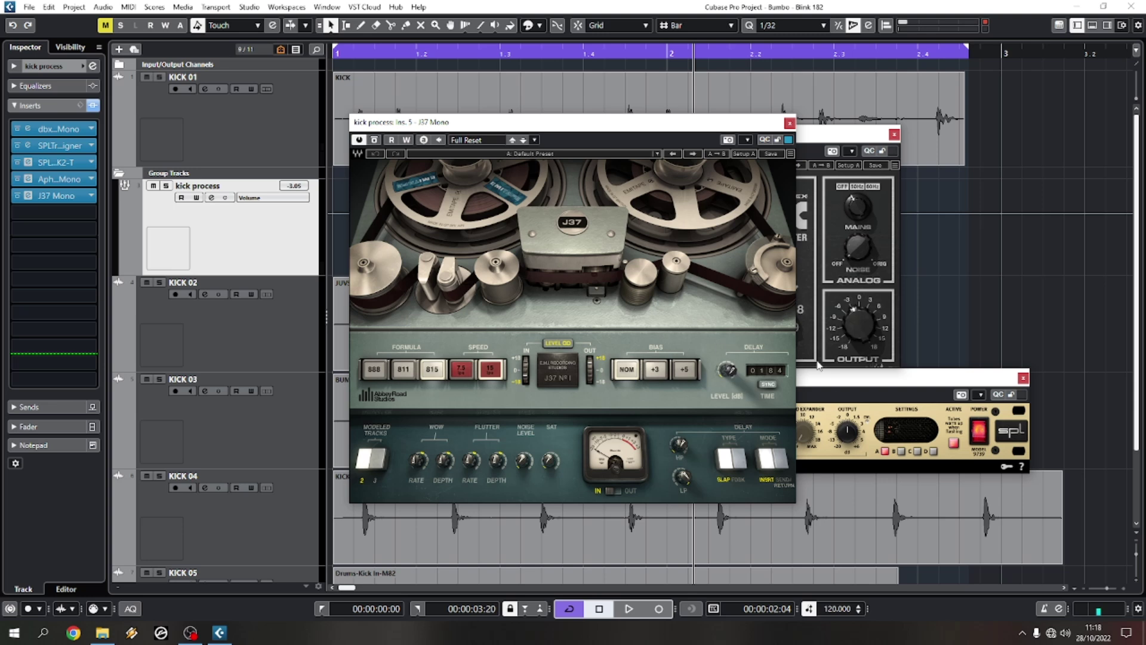
{"action": "left_click", "coordinate": [790, 123]}
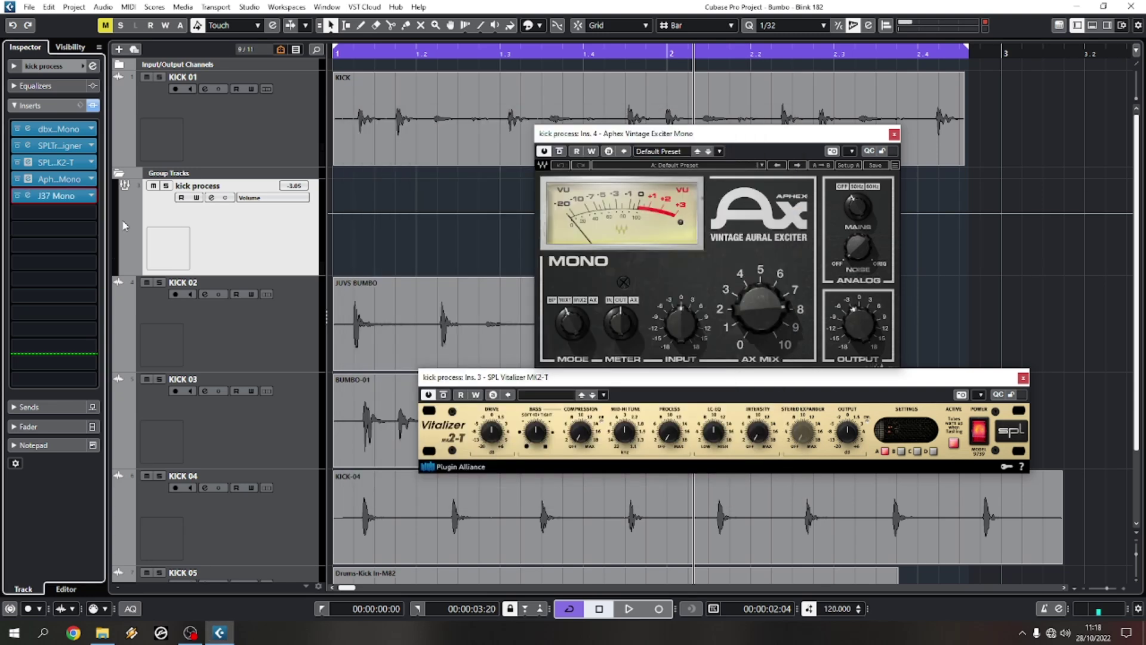
Remove J37 Mono and Aphex Vintage Exciter Mono from the kick process group's inserts
{"action": "left_click", "coordinate": [93, 197]}
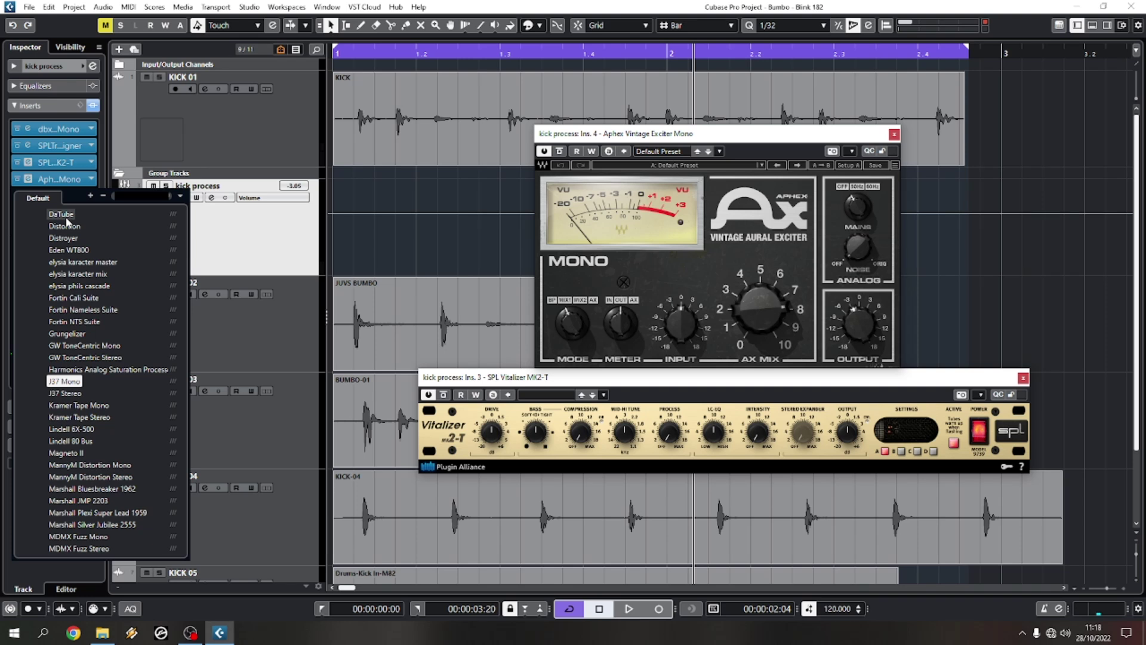
{"action": "type", "text": "noef"}
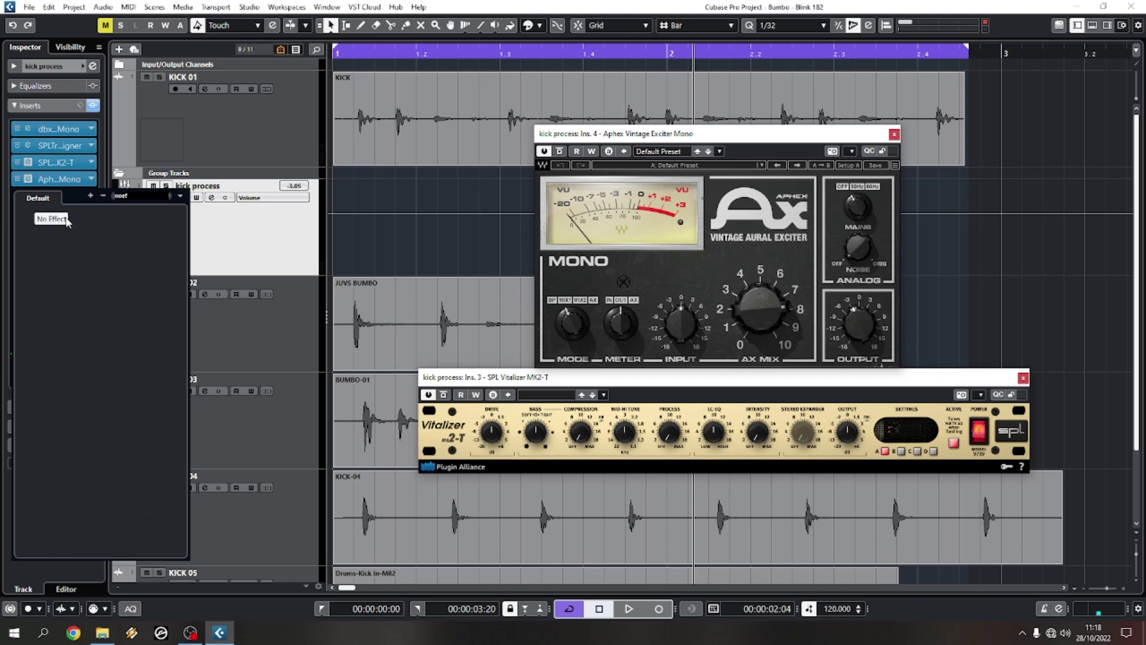
{"action": "left_click", "coordinate": [51, 220]}
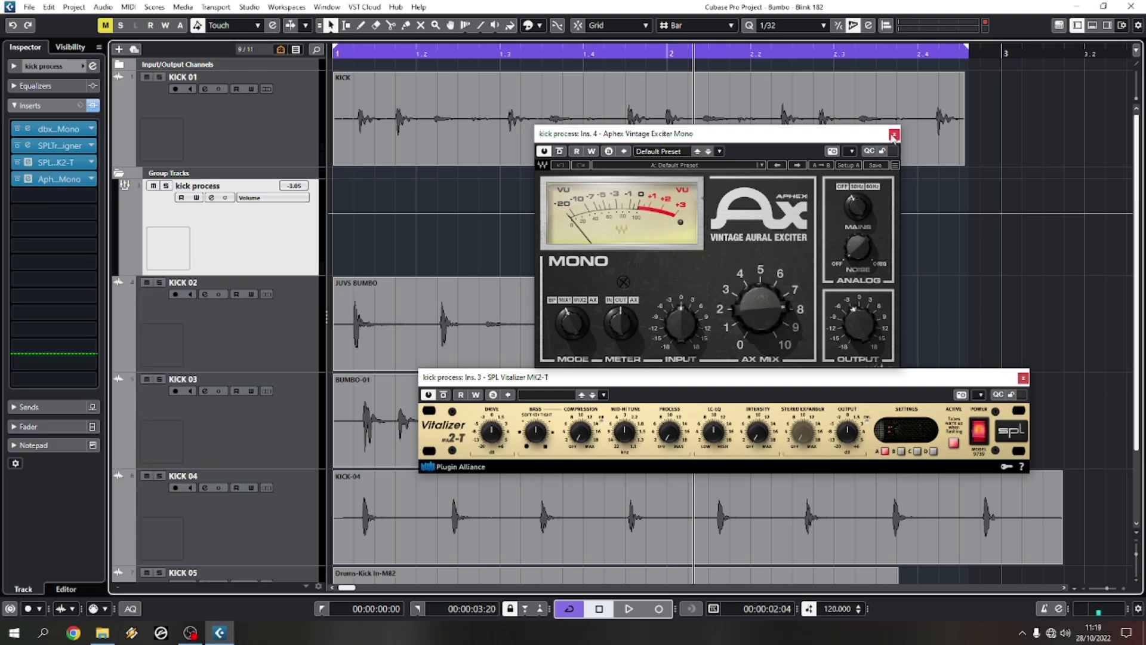
{"action": "left_click_drag", "start_coordinate": [59, 179], "coordinate": [117, 210]}
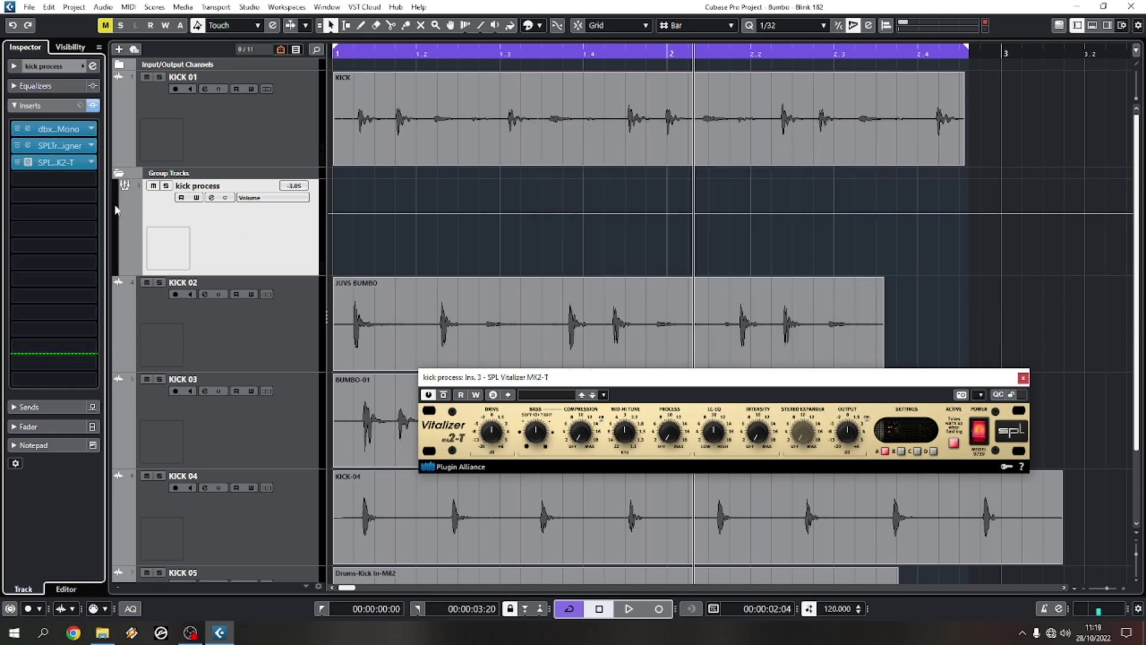
Reopen the kick process group's Vitalizer editor, raise Drive above centre, and try the Compression and LC-EQ controls
{"action": "left_click", "coordinate": [27, 162]}
{"action": "left_click", "coordinate": [27, 161]}
{"action": "left_click_drag", "start_coordinate": [790, 383], "coordinate": [681, 346]}
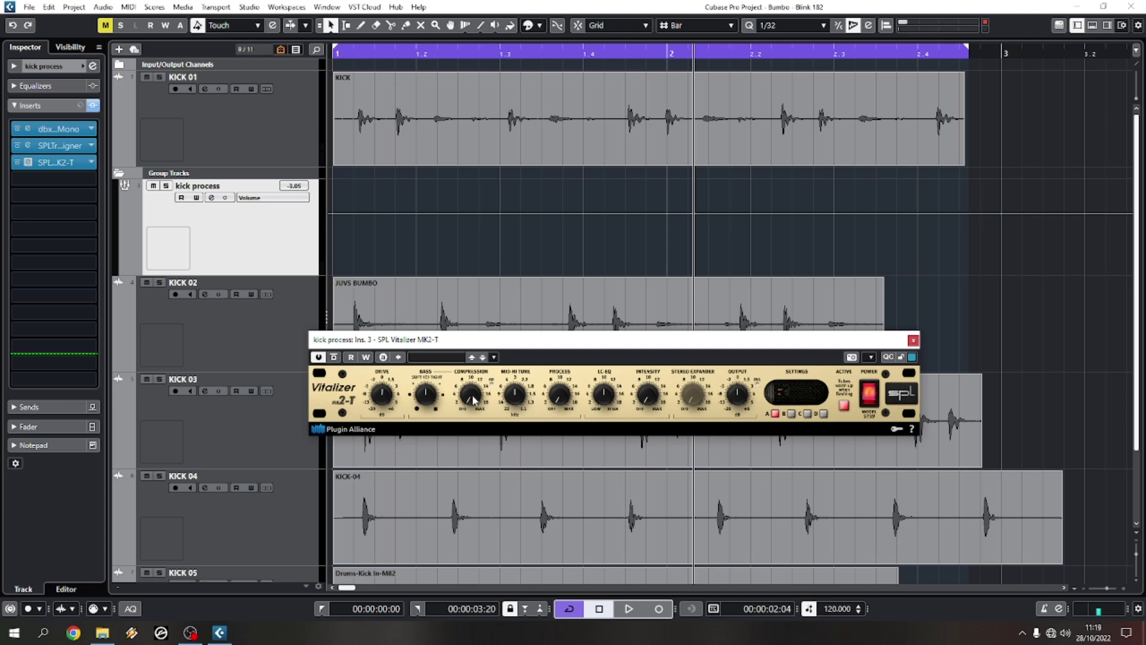
{"action": "left_click_drag", "start_coordinate": [473, 389], "coordinate": [472, 409]}
{"action": "mouse_move", "coordinate": [609, 401]}
{"action": "left_mouse_down"}
{"action": "mouse_move", "coordinate": [616, 391]}
{"action": "mouse_move", "coordinate": [617, 438]}
{"action": "mouse_move", "coordinate": [624, 378]}
{"action": "mouse_move", "coordinate": [619, 441]}
{"action": "mouse_move", "coordinate": [627, 404]}
{"action": "mouse_move", "coordinate": [674, 353]}
{"action": "mouse_move", "coordinate": [667, 379]}
{"action": "mouse_move", "coordinate": [611, 394]}
{"action": "left_mouse_up"}
{"action": "left_click_drag", "start_coordinate": [501, 341], "coordinate": [515, 305]}
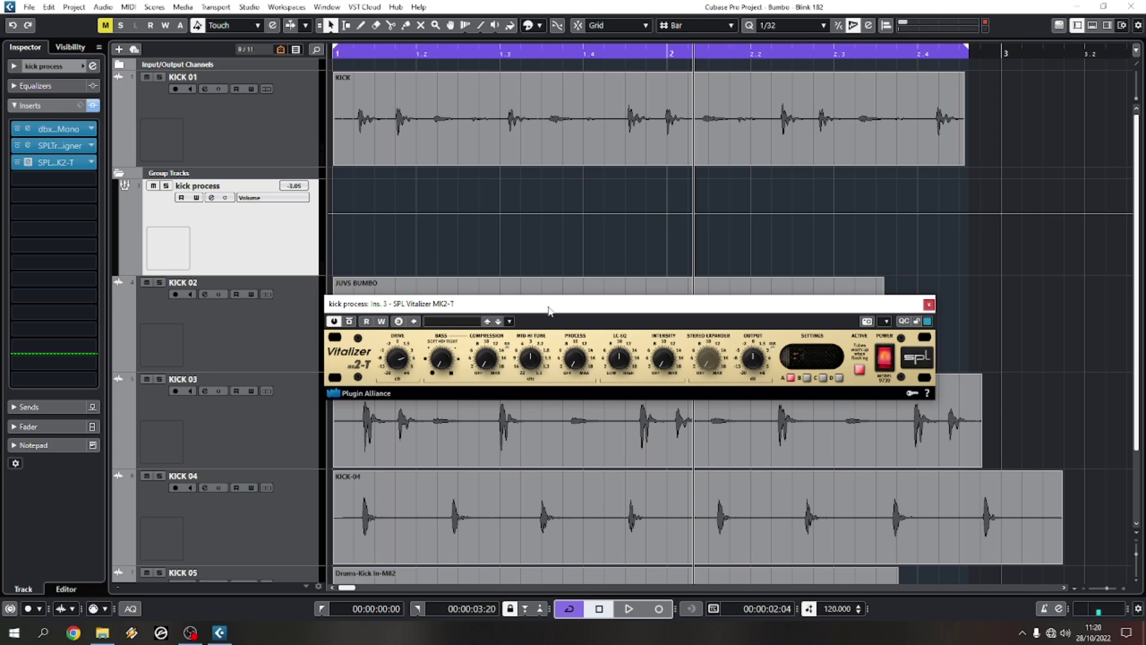
During loop playback, raise the Vitalizer's Process to centre, turn Drive up further, and turn Mid-Hi Tune above centre
{"action": "left_click_drag", "start_coordinate": [550, 310], "coordinate": [516, 312]}
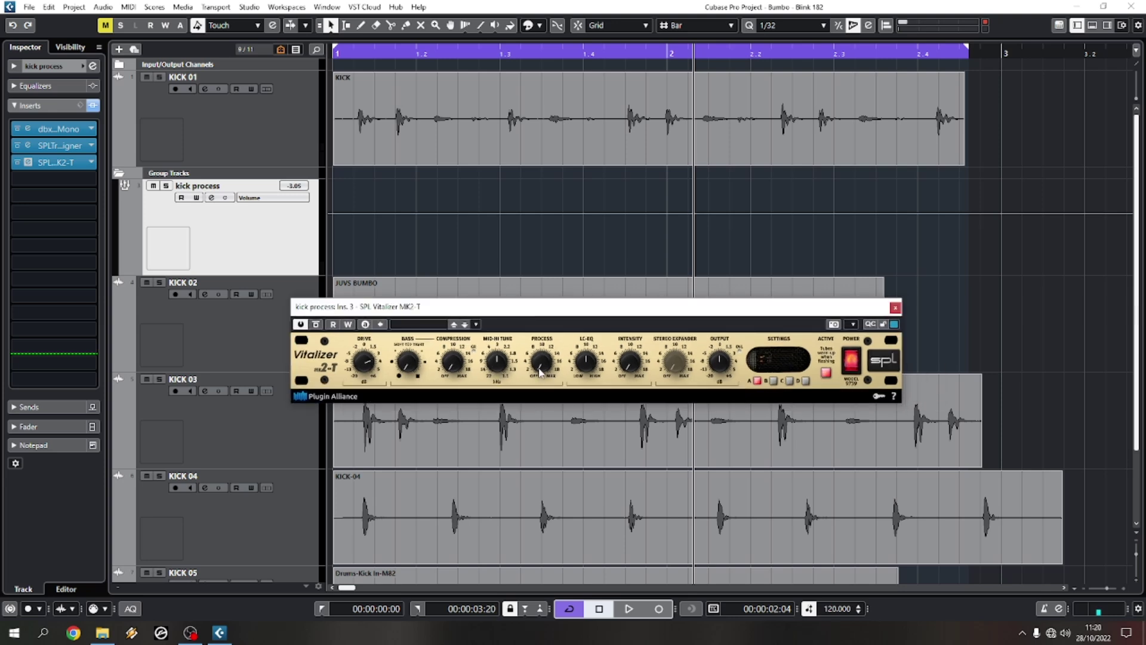
{"action": "key", "text": "space"}
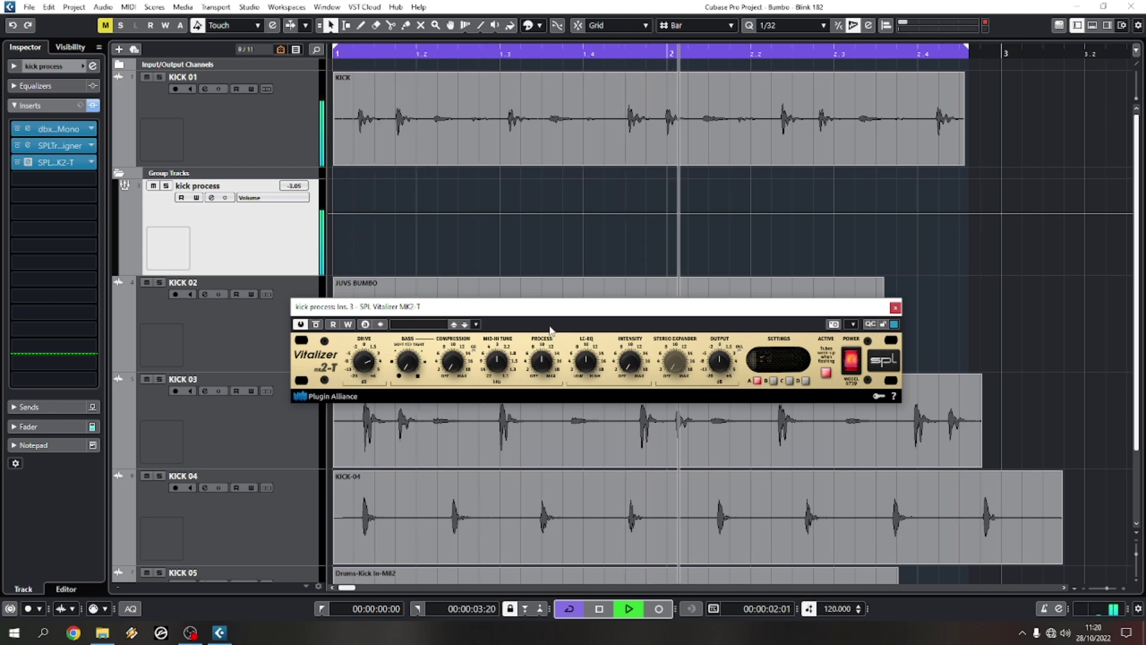
{"action": "key", "text": "space"}
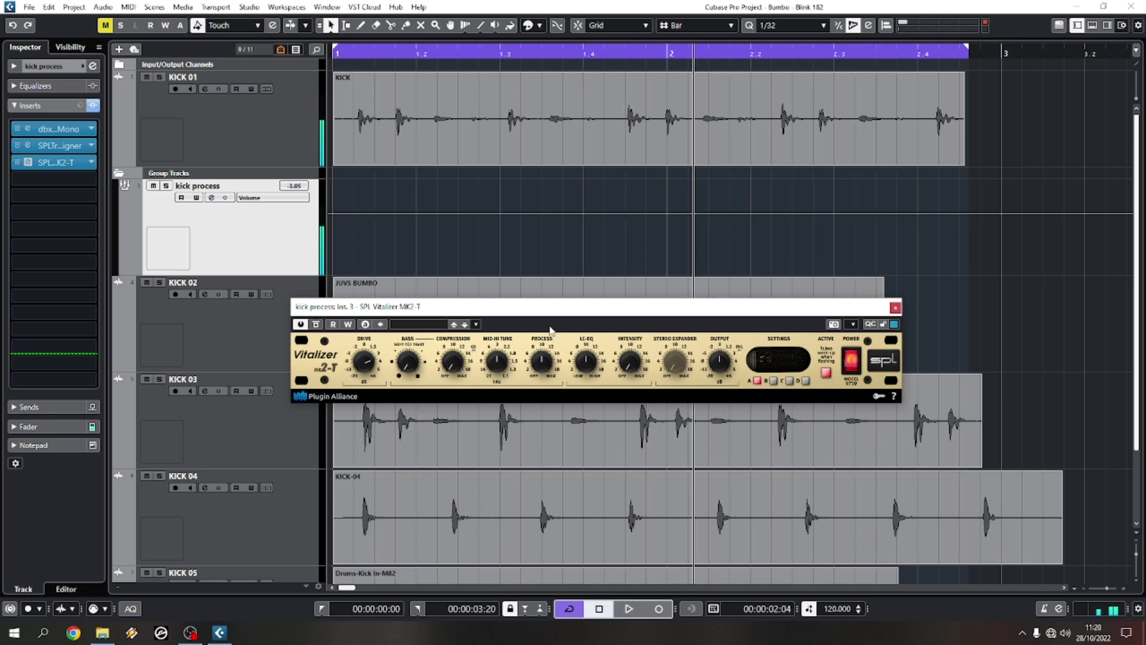
{"action": "key", "text": "space"}
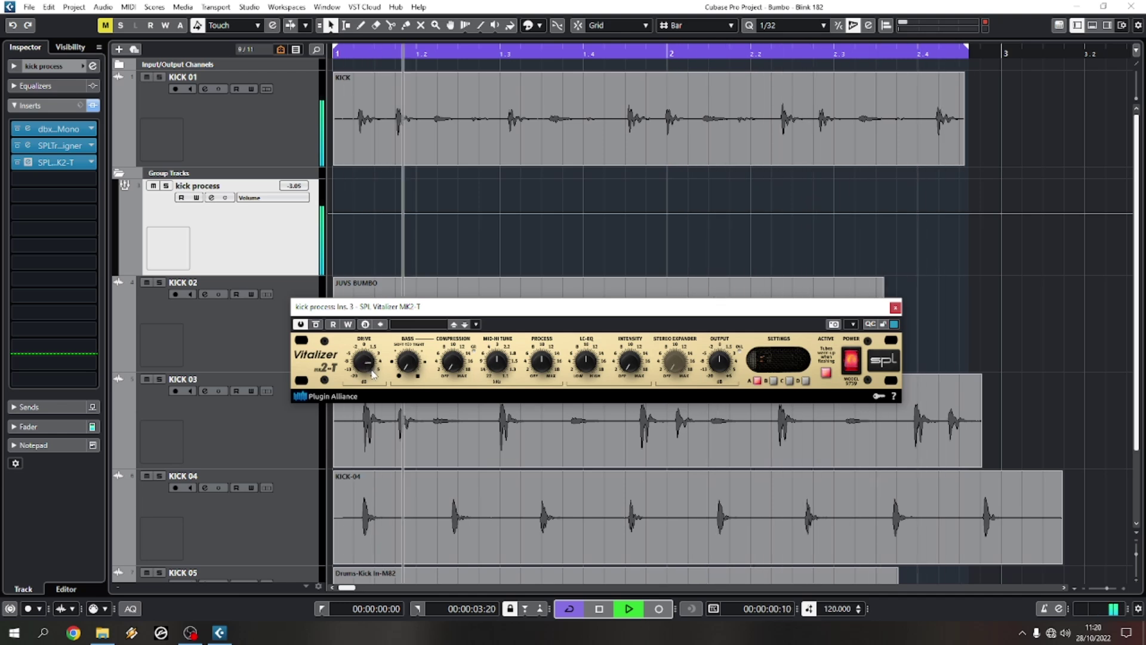
{"action": "left_click_drag", "start_coordinate": [494, 365], "coordinate": [494, 392]}
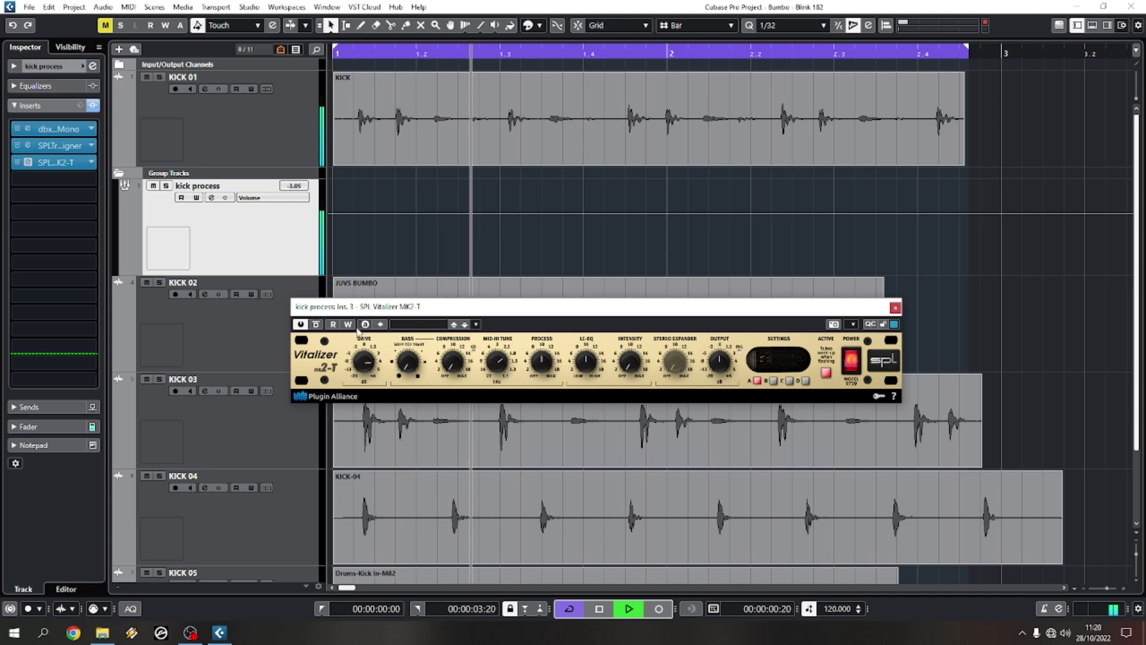
{"action": "key", "text": "space"}
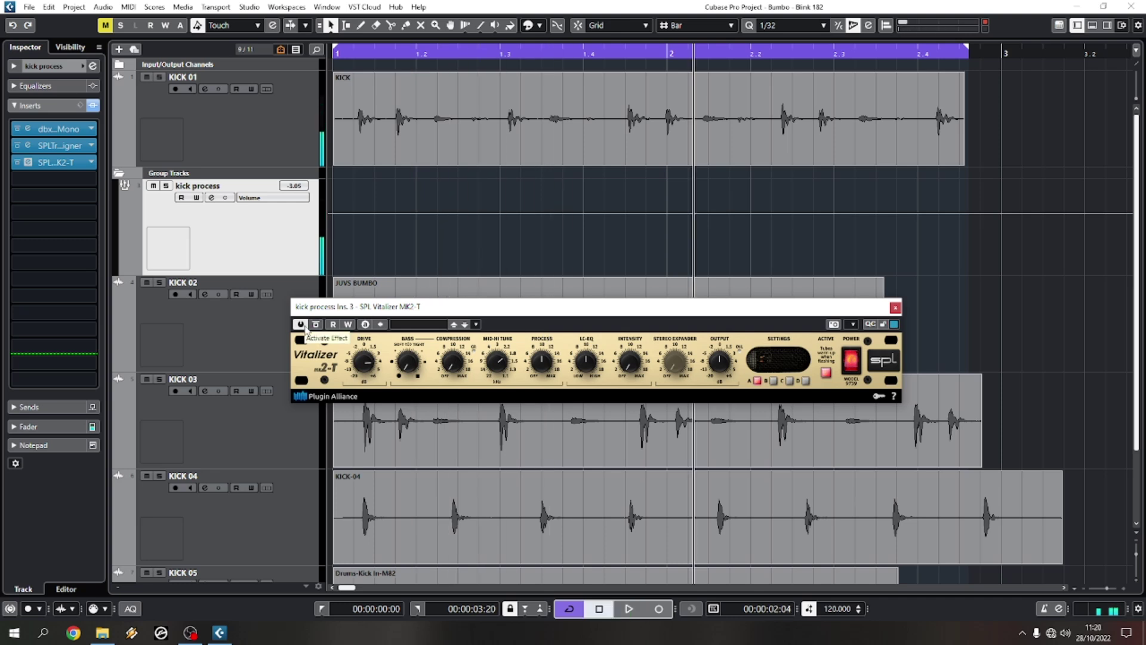
Play the loop from the start with the Vitalizer deactivated, and reactivate it to compare the kick sound
{"action": "key", "text": "KP_0"}
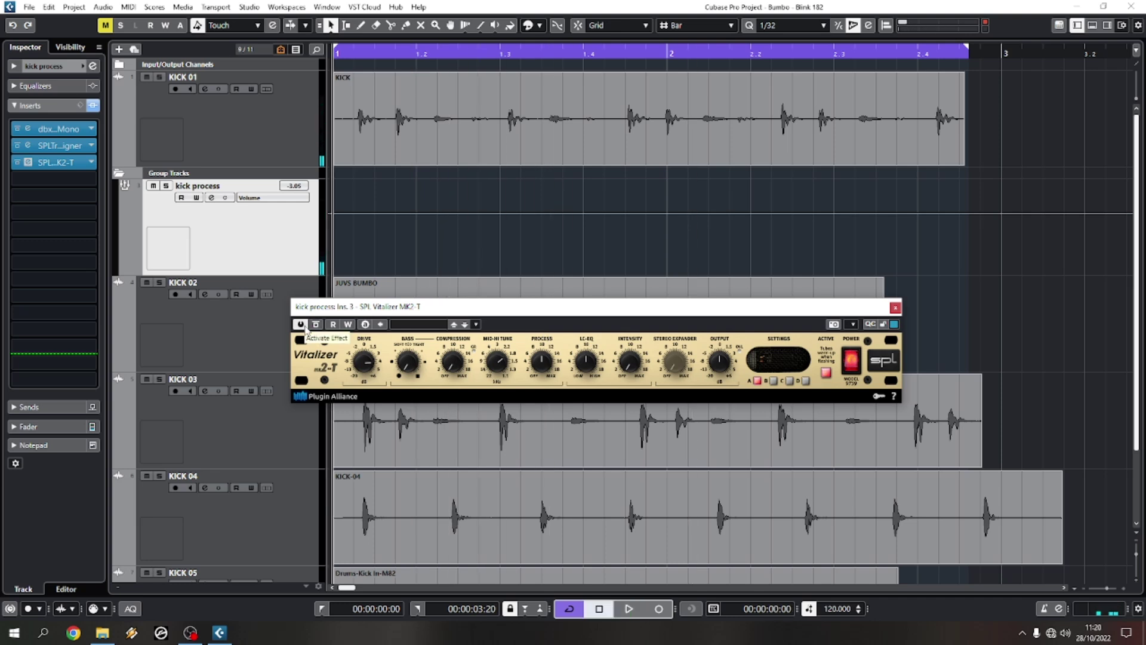
{"action": "left_click", "coordinate": [301, 324]}
{"action": "key", "text": "space"}
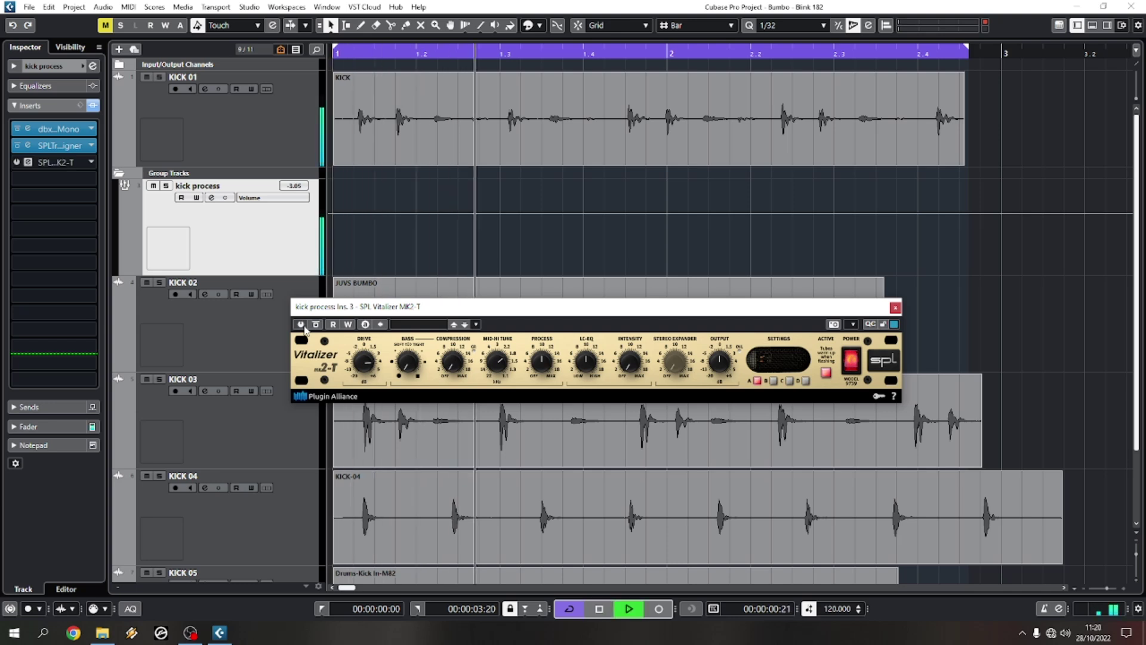
{"action": "left_click", "coordinate": [301, 324]}
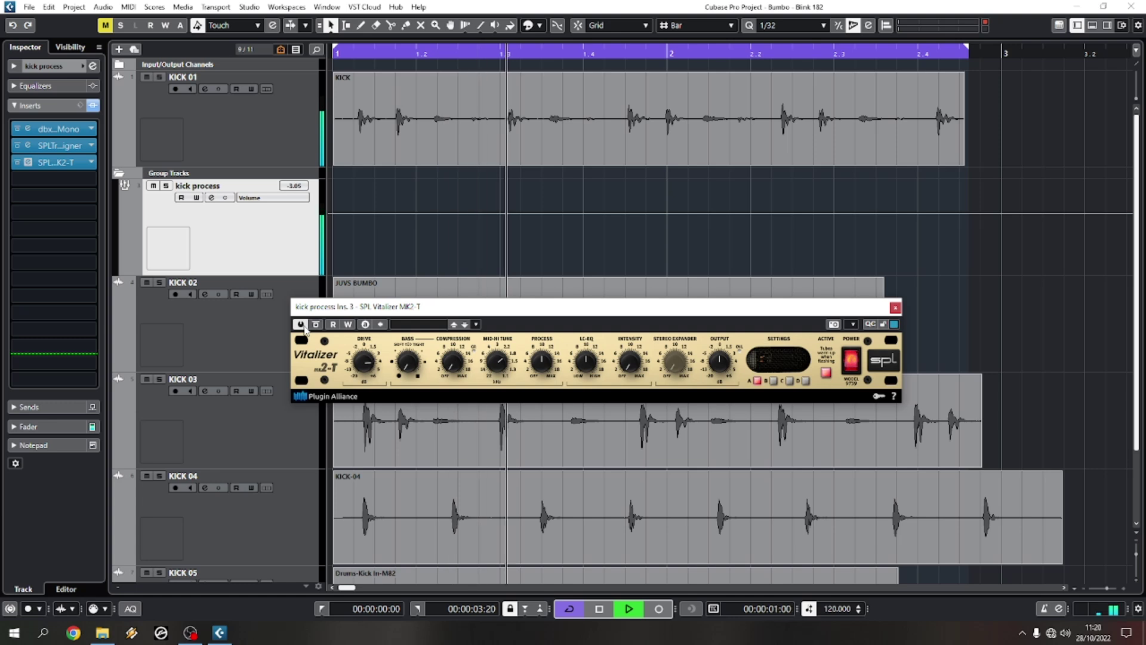
{"action": "key", "text": "space"}
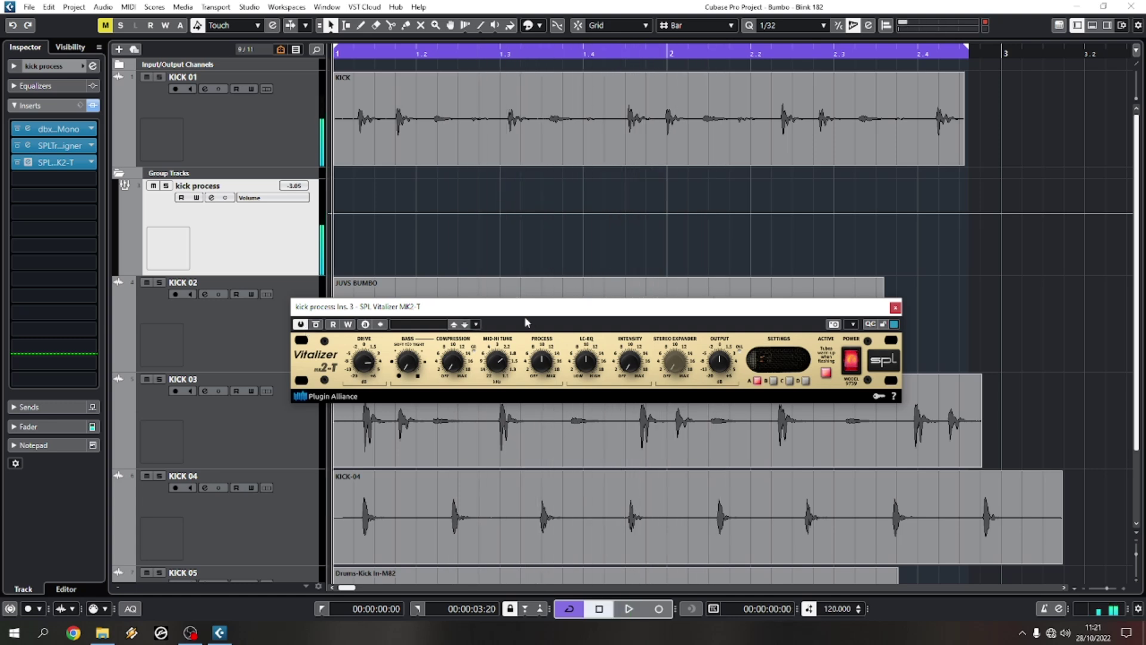
Loop the kick while turning the Vitalizer's LC-EQ above centre and raising Intensity to centre
{"action": "left_click_drag", "start_coordinate": [540, 320], "coordinate": [558, 331]}
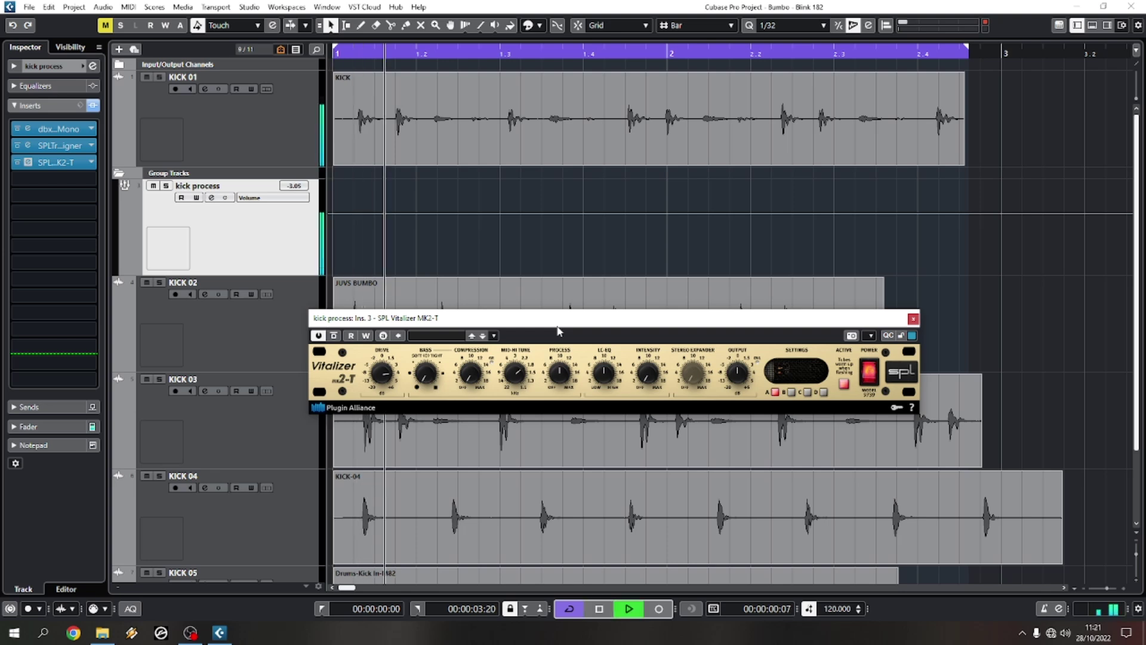
{"action": "key", "text": "space"}
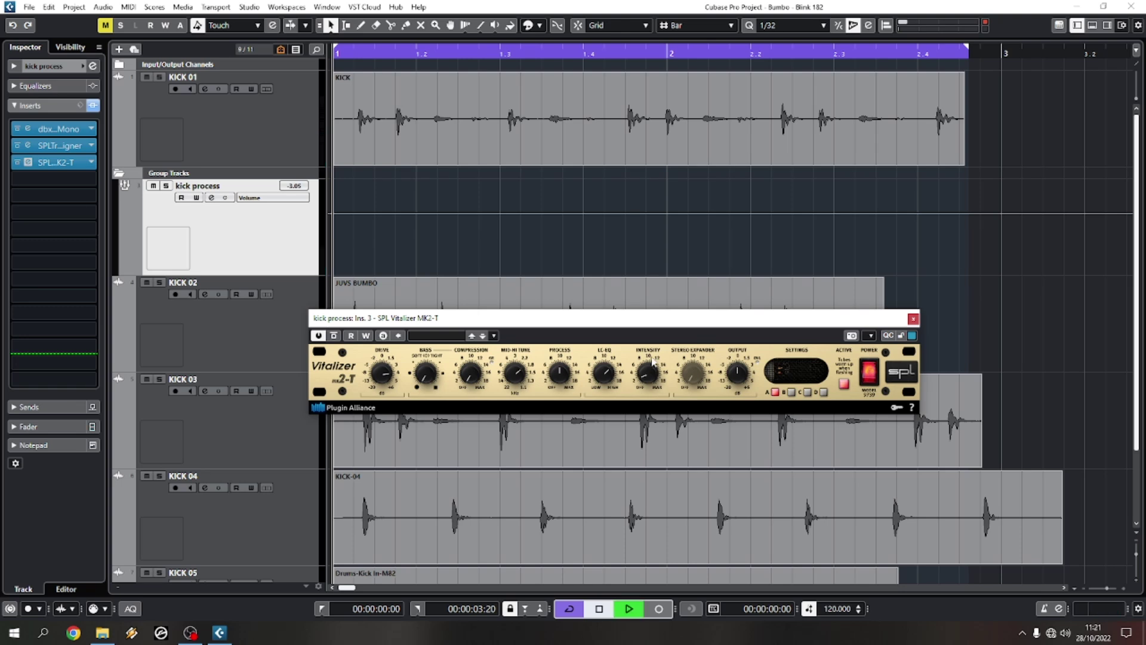
{"action": "left_click_drag", "start_coordinate": [604, 374], "coordinate": [603, 400]}
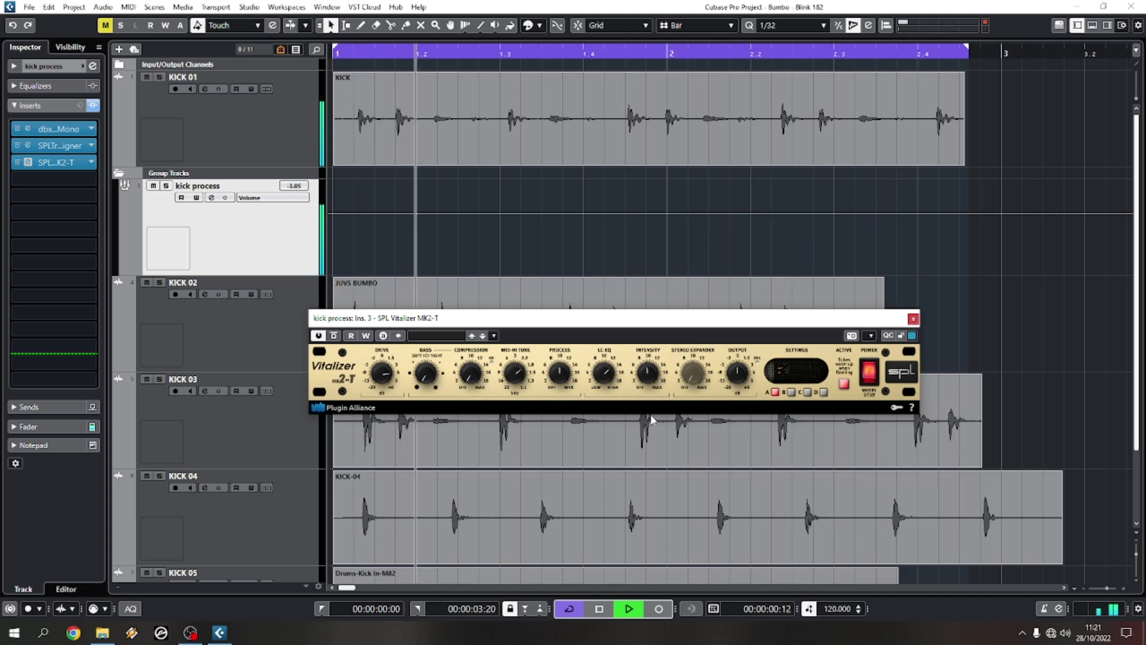
Compare the kick with the Vitalizer bypassed and active, close its editor, and stop playback
{"action": "left_click", "coordinate": [334, 336]}
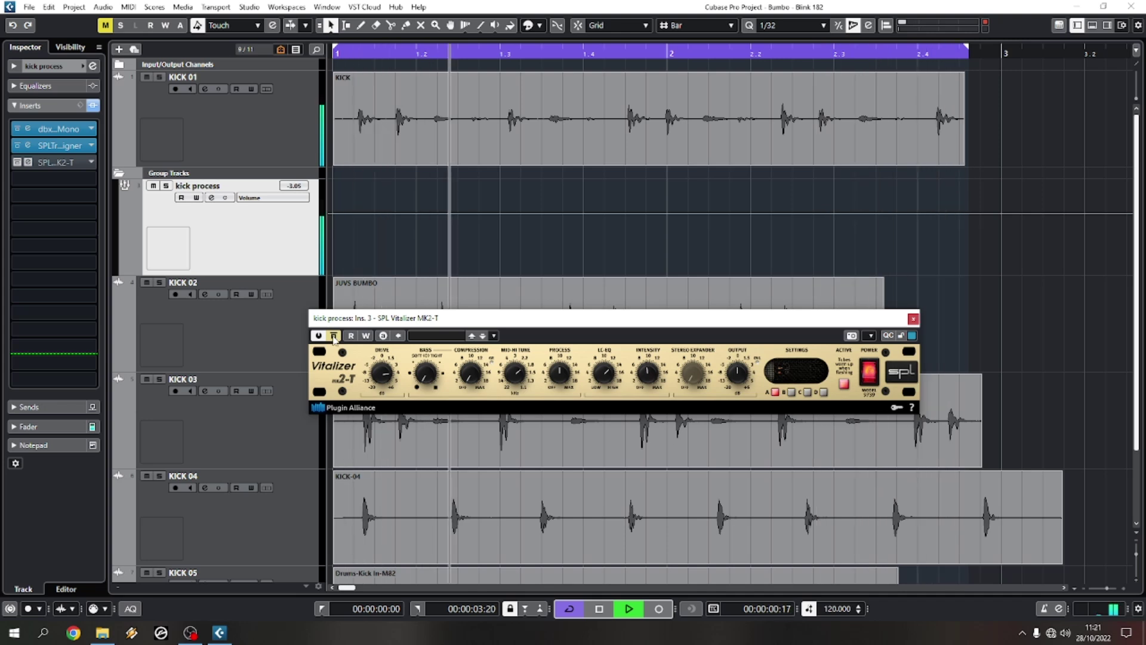
{"action": "left_click", "coordinate": [334, 336]}
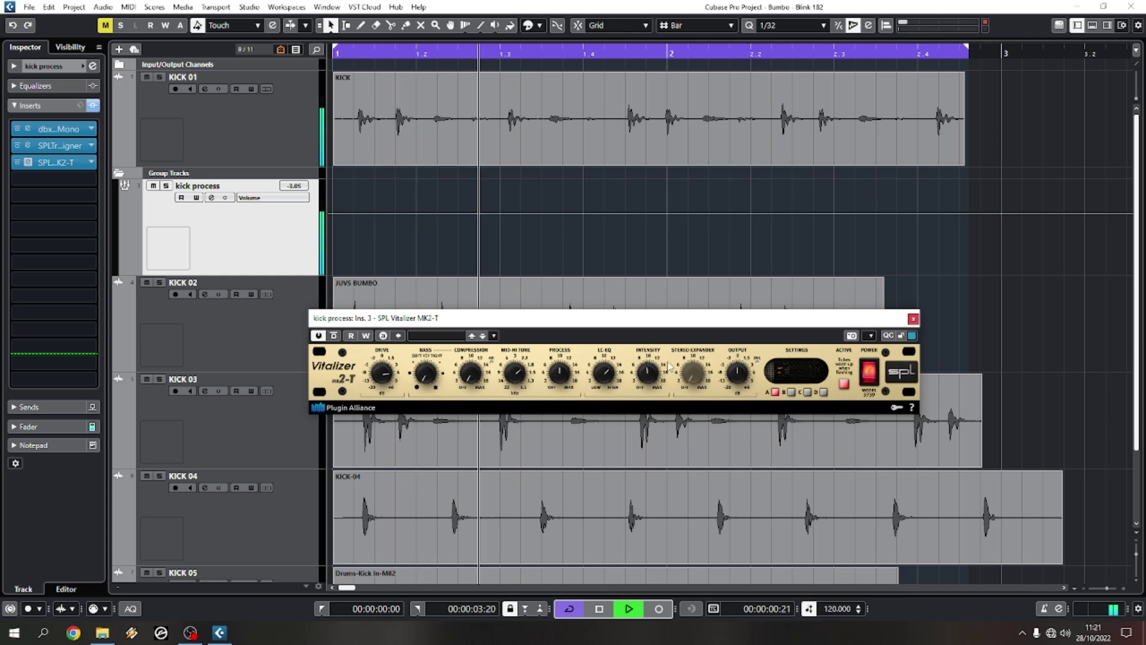
{"action": "left_click", "coordinate": [914, 319]}
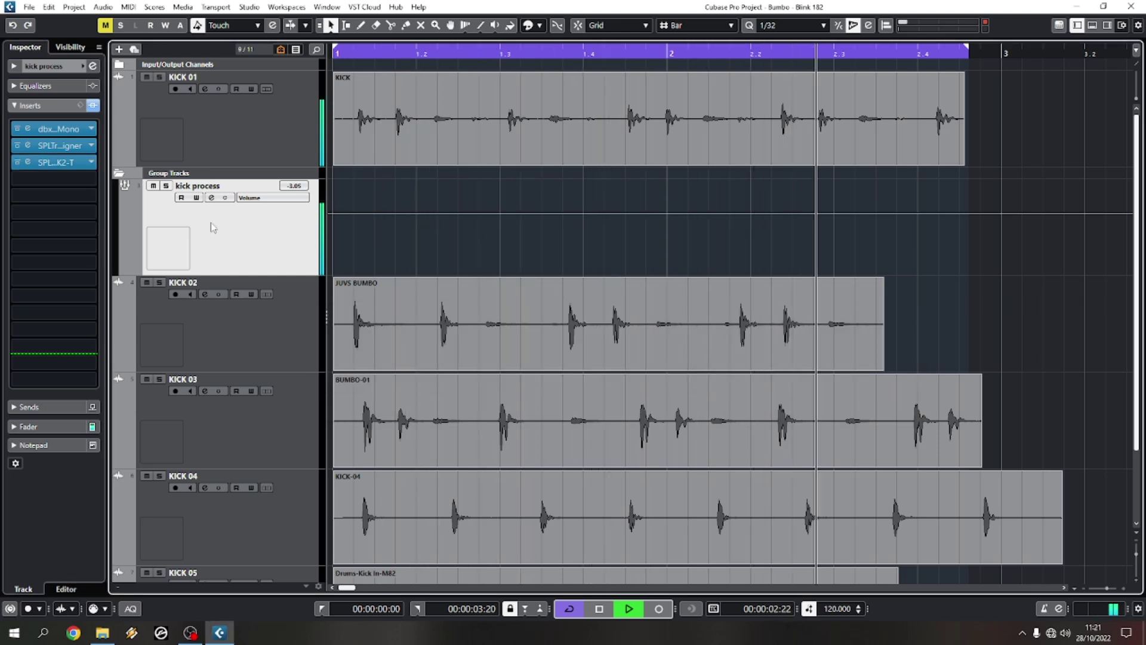
{"action": "key", "text": "space"}
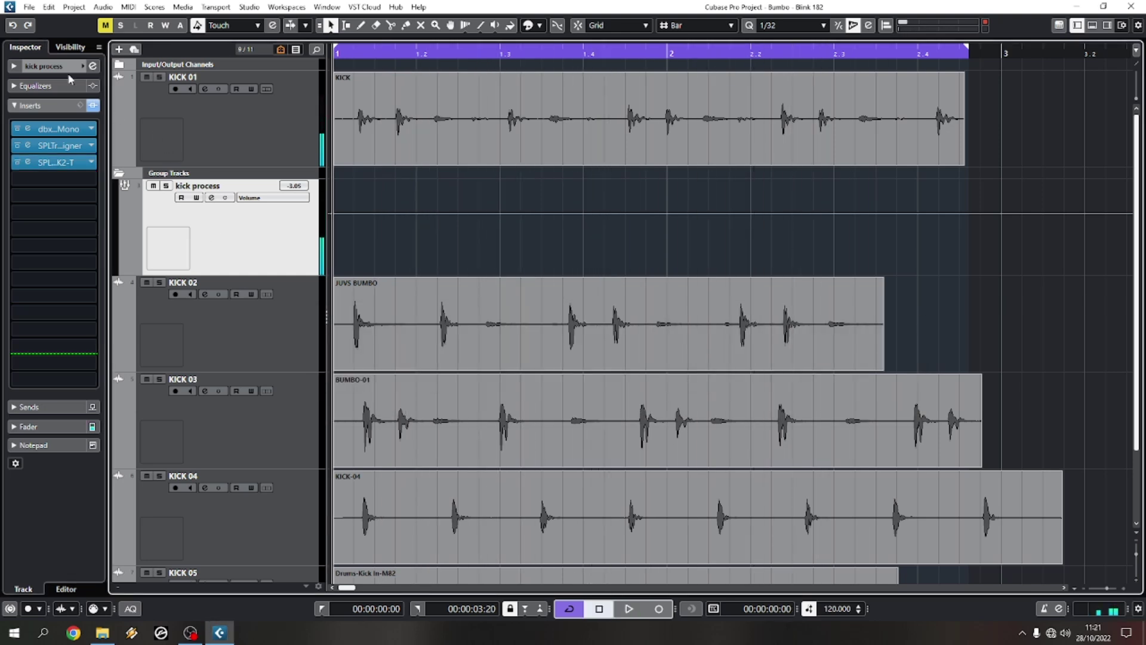
Select KICK 01, expand its channel settings, and compare the full blend with the dry kick, muting kick process and bypassing KICK 01's inserts
{"action": "left_click", "coordinate": [272, 135]}
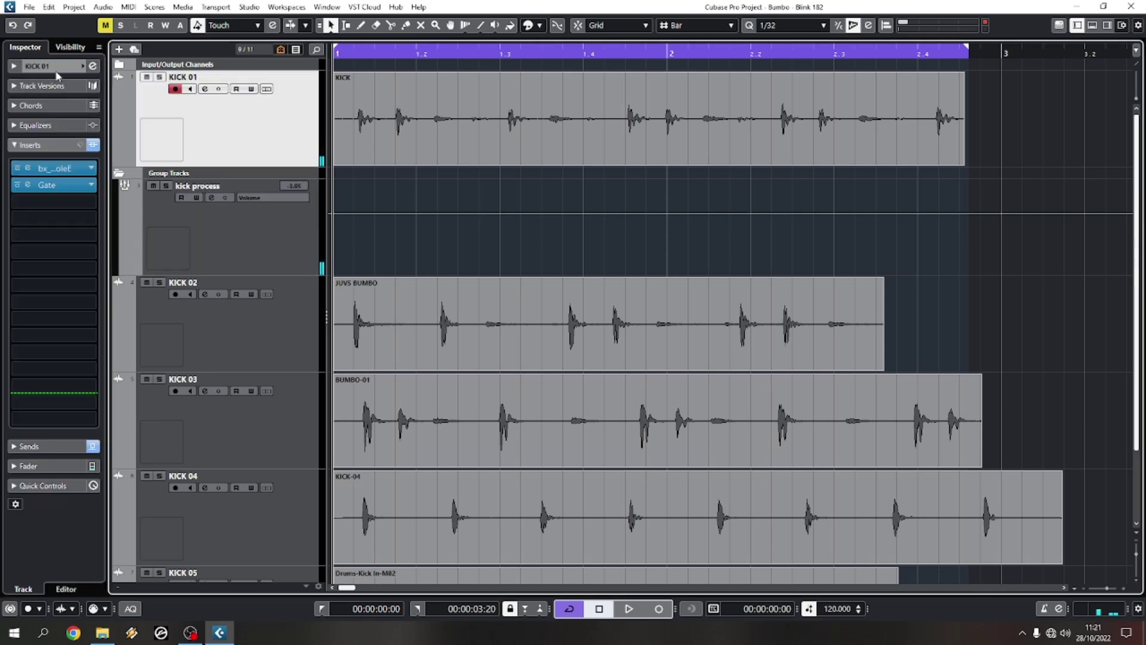
{"action": "left_click", "coordinate": [57, 71]}
{"action": "key", "text": "space"}
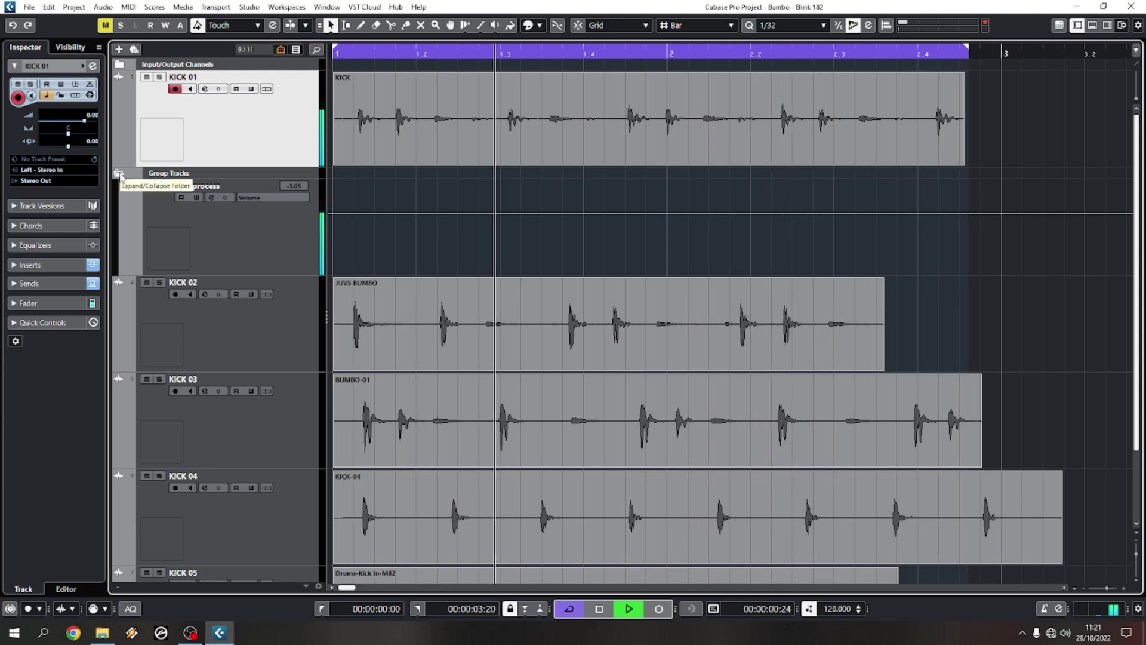
{"action": "key", "text": "space"}
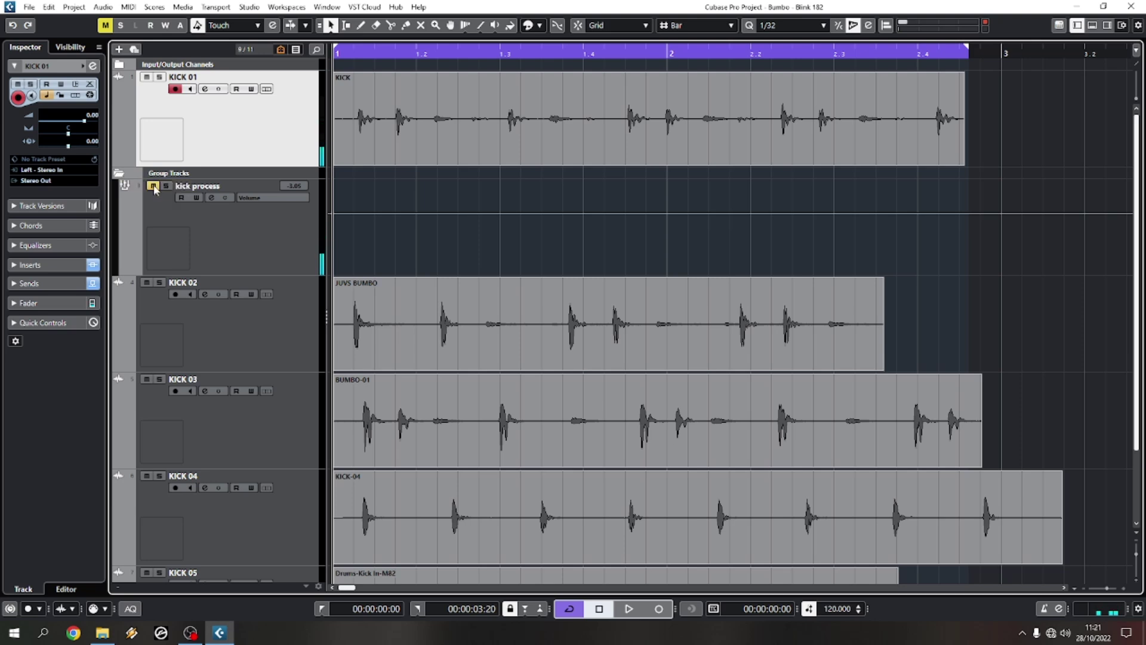
{"action": "left_click", "coordinate": [94, 270]}
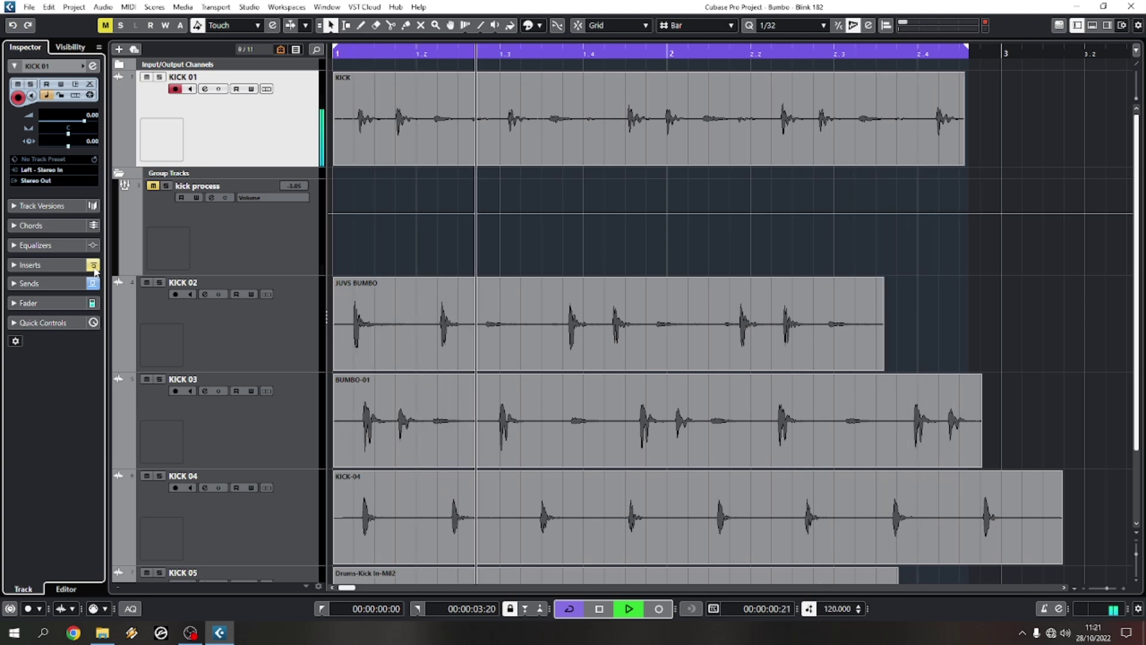
{"action": "key", "text": "space"}
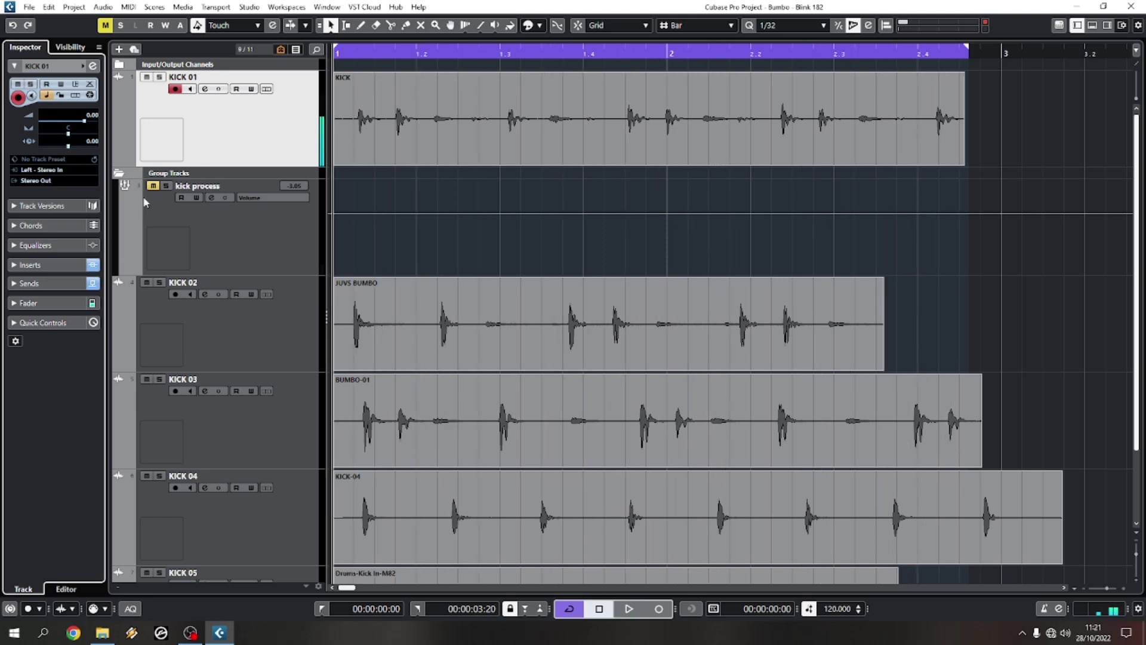
Unmute the kick process group and play the loop to hear the processed kick blend
{"action": "left_click", "coordinate": [153, 187]}
{"action": "key", "text": "space"}
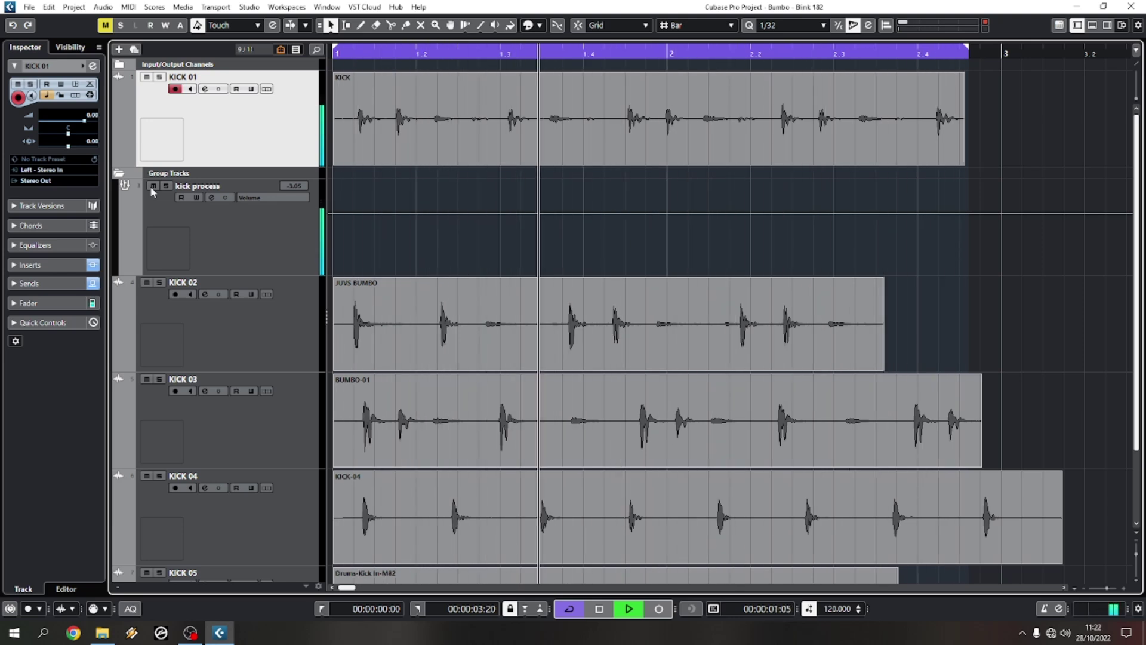
{"action": "key", "text": "space"}
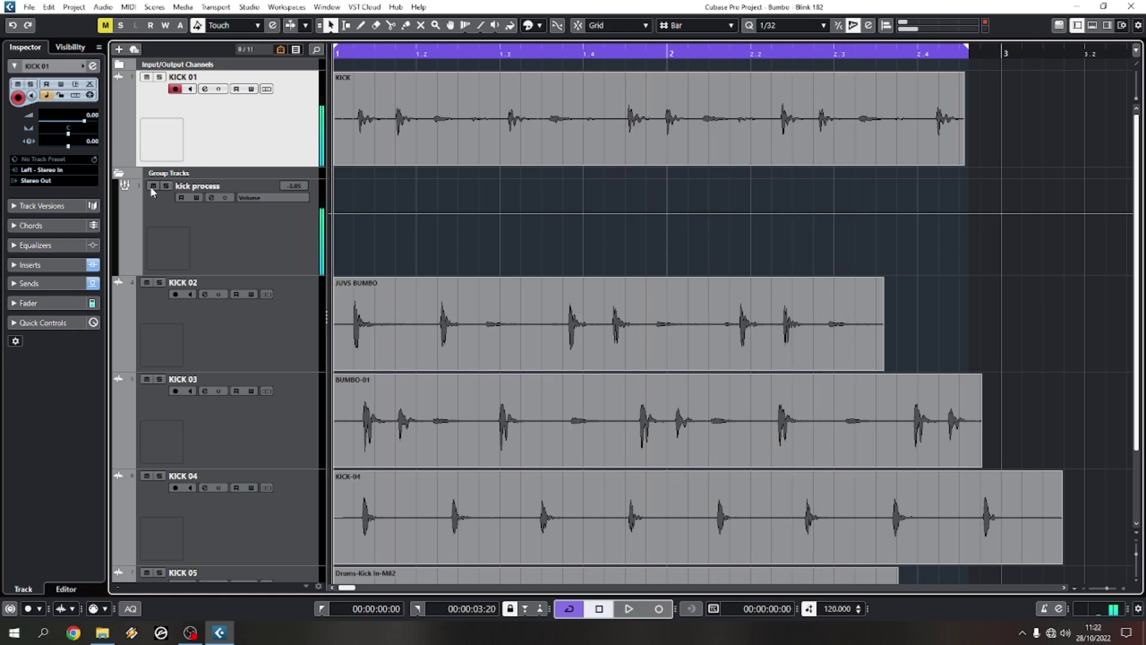